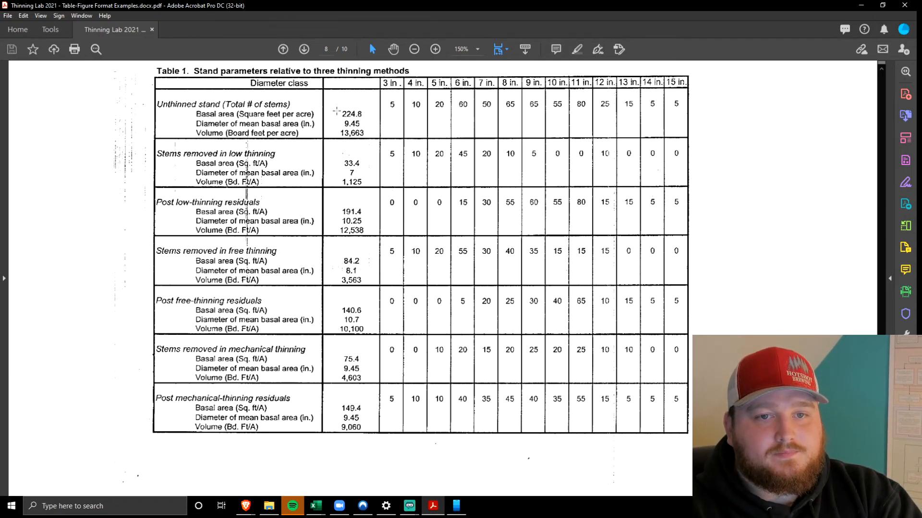
Review the unthinned stand figures and the low-thinning row labels in Table 1 of the thinning lab examples
{"action": "left_click_drag", "start_coordinate": [333, 108], "coordinate": [365, 136]}
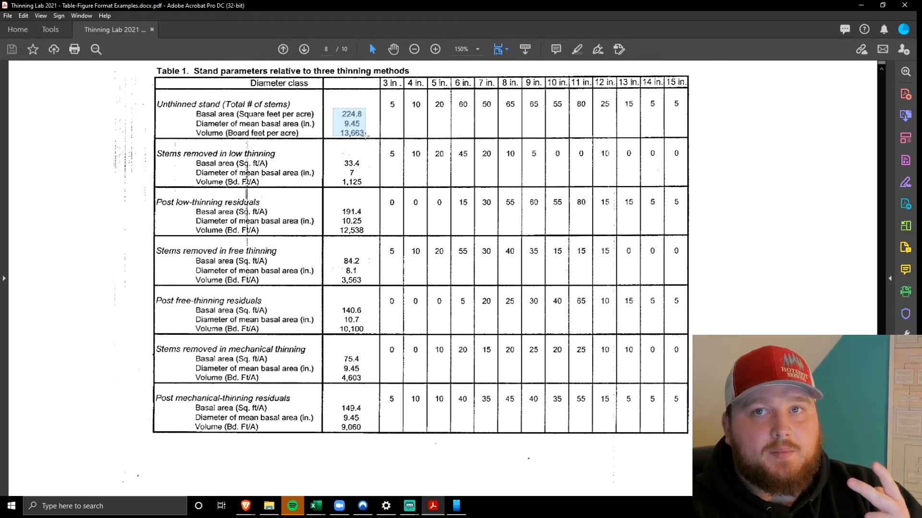
{"action": "left_click_drag", "start_coordinate": [366, 136], "coordinate": [366, 137]}
{"action": "key", "text": "ctrl+a"}
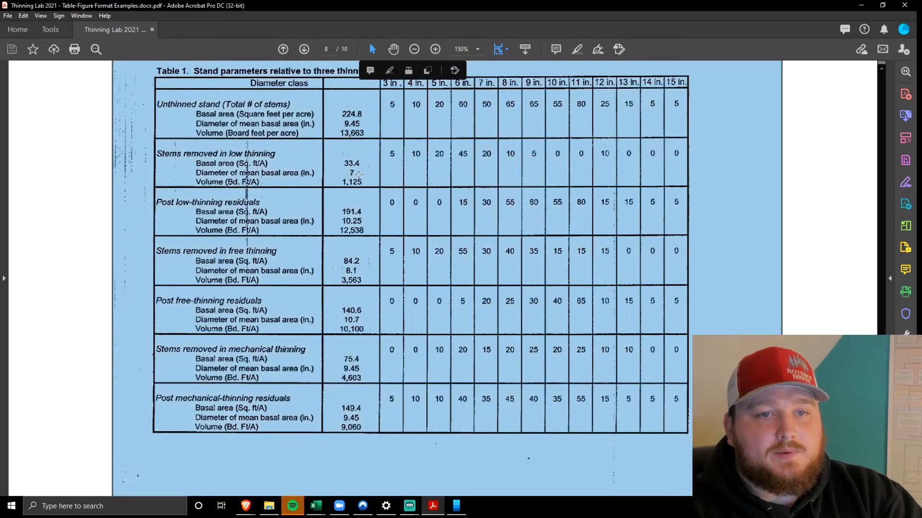
{"action": "left_click", "coordinate": [88, 190]}
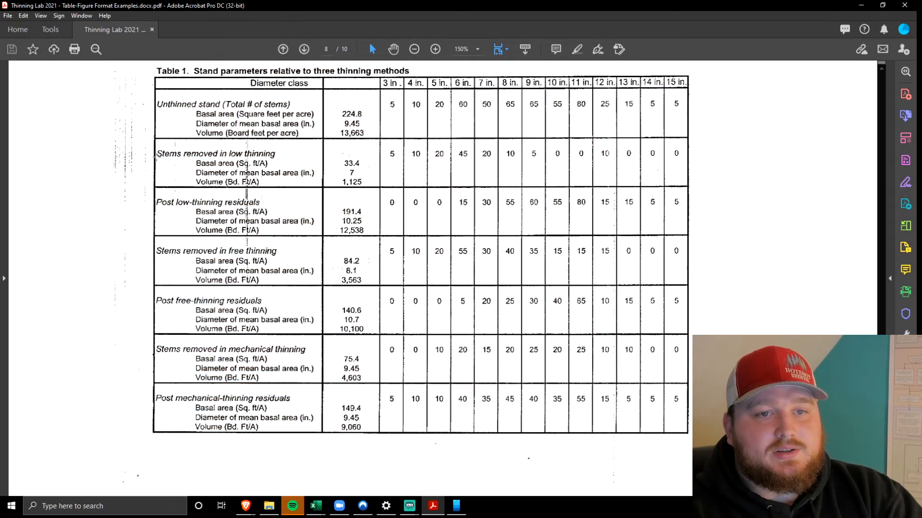
{"action": "left_click_drag", "start_coordinate": [152, 145], "coordinate": [319, 186]}
{"action": "left_click_drag", "start_coordinate": [157, 193], "coordinate": [317, 235]}
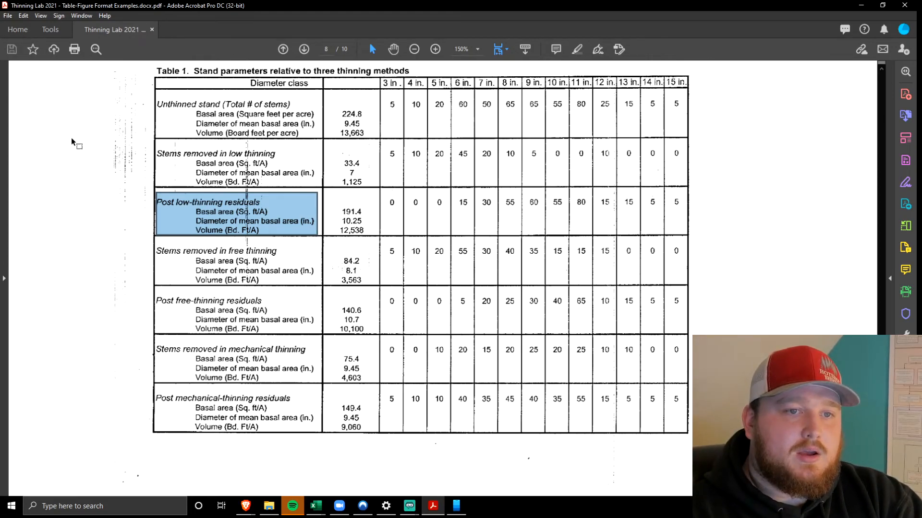
Rotate the PDF view clockwise and look over the diameter distribution figures on page 9
{"action": "left_click", "coordinate": [34, 19]}
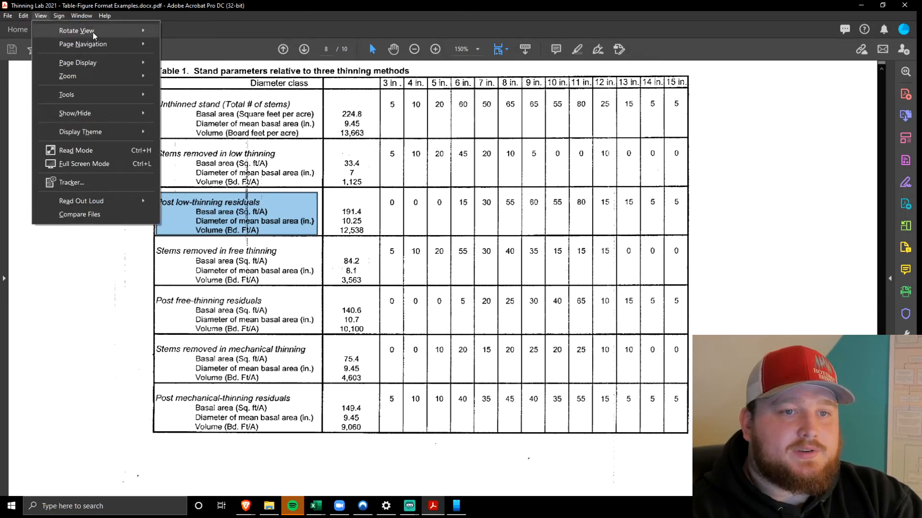
{"action": "mouse_move", "coordinate": [79, 31]}
{"action": "left_click", "coordinate": [199, 33]}
{"action": "scroll", "coordinate": [266, 151], "scroll_direction": "down", "scroll_amount": 20}
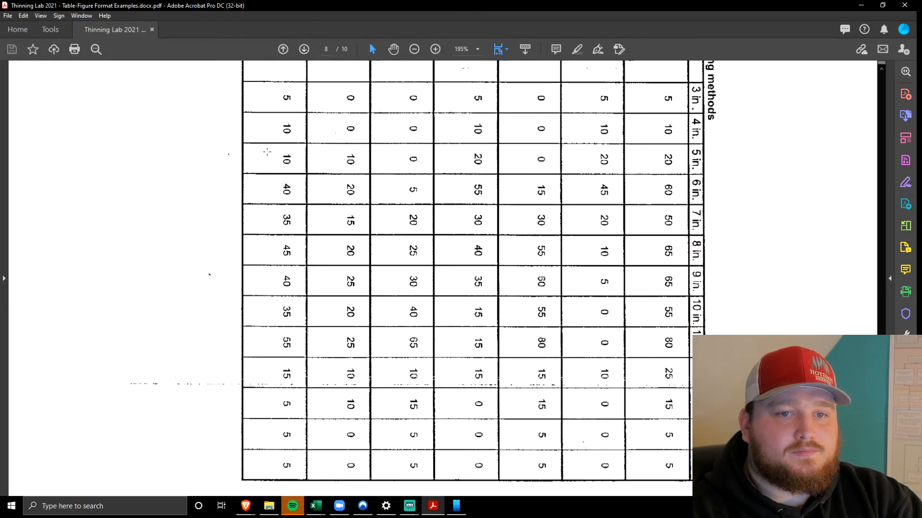
{"action": "scroll", "coordinate": [273, 160], "scroll_direction": "up", "scroll_amount": 3}
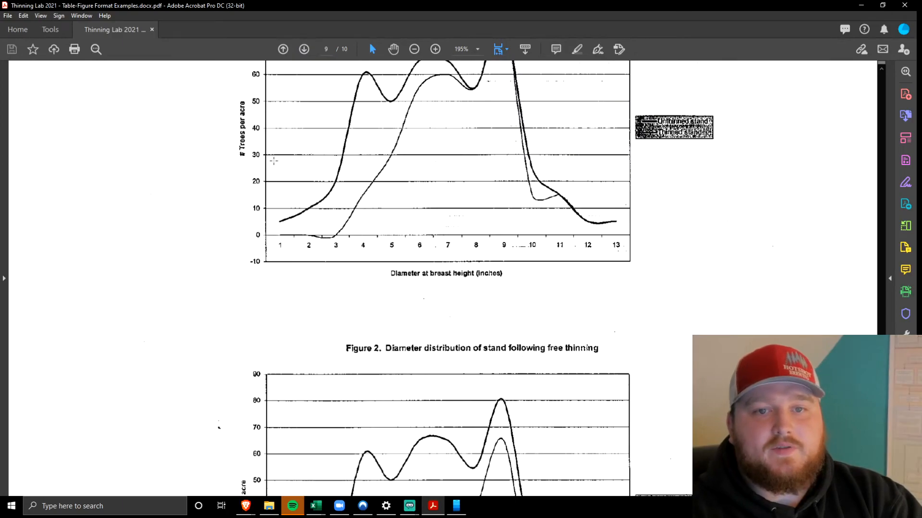
{"action": "scroll", "coordinate": [273, 161], "scroll_direction": "up", "scroll_amount": 3}
{"action": "scroll", "coordinate": [175, 229], "scroll_direction": "up", "scroll_amount": 1}
{"action": "scroll", "coordinate": [175, 228], "scroll_direction": "up", "scroll_amount": 1}
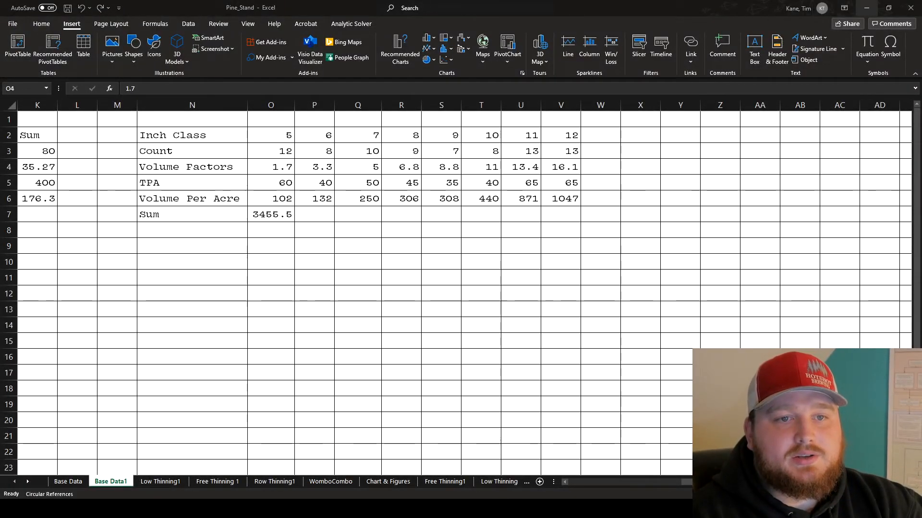
In the Pine_Stand workbook's Base Data1 sheet, review the Inch Class and Count rows, highlighting the inch classes in C2:J2
{"action": "scroll", "coordinate": [460, 288], "scroll_direction": "right", "scroll_amount": 8}
{"action": "scroll", "coordinate": [461, 288], "scroll_direction": "left", "scroll_amount": 12}
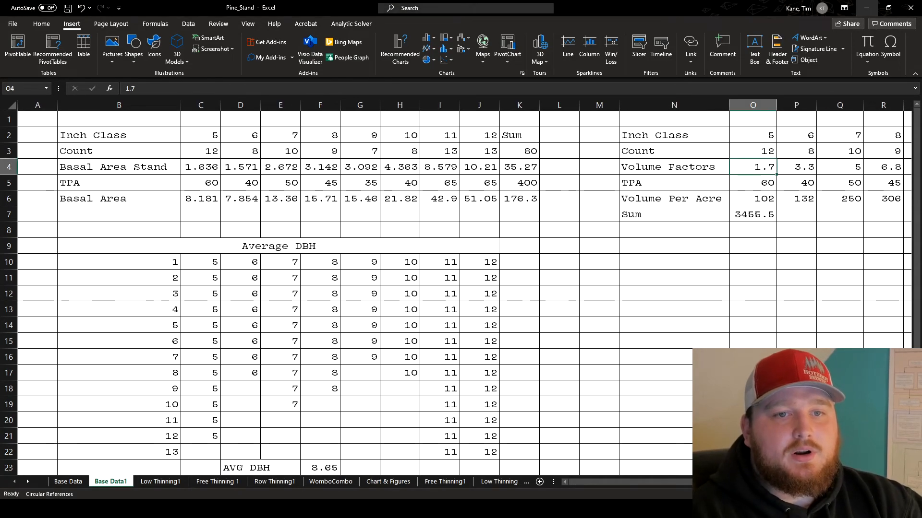
{"action": "left_click_drag", "start_coordinate": [118, 136], "coordinate": [509, 154]}
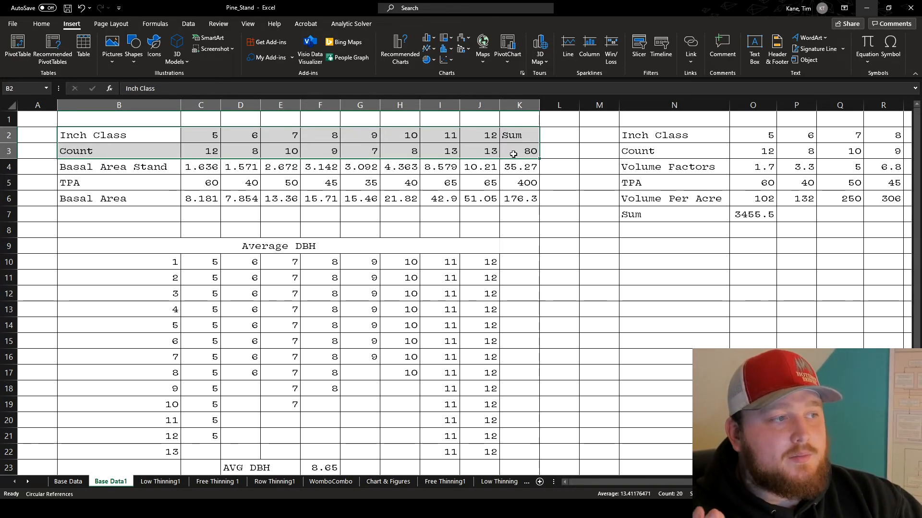
{"action": "left_click", "coordinate": [217, 173]}
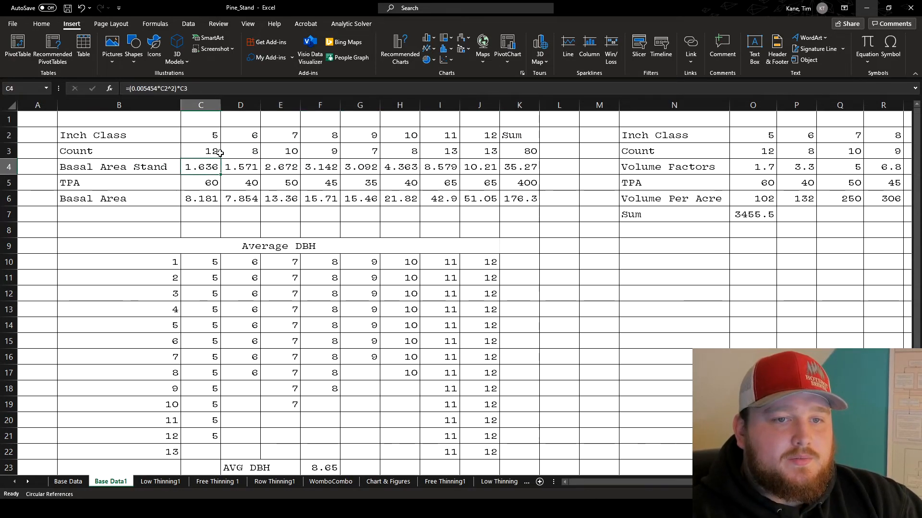
{"action": "left_click_drag", "start_coordinate": [210, 135], "coordinate": [480, 135]}
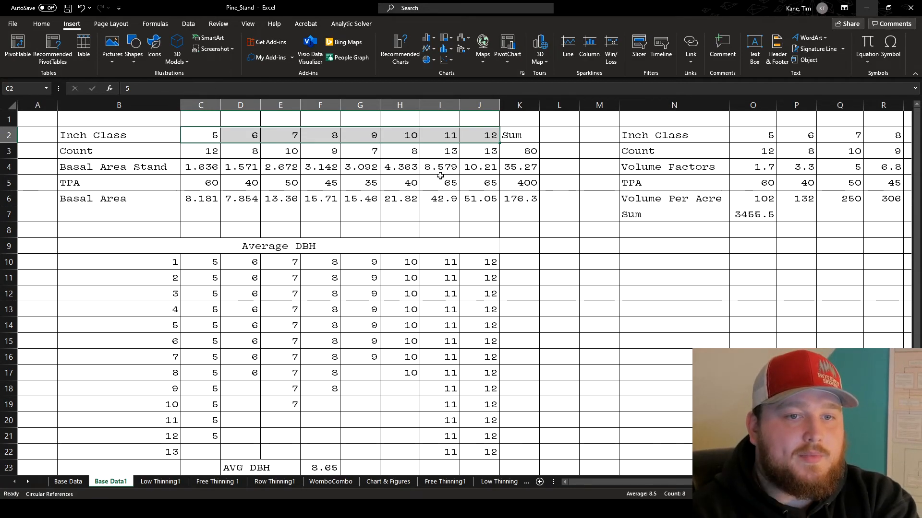
Review the tree counts in C3:J3 and inspect the formula that sums them in K3
{"action": "left_click_drag", "start_coordinate": [200, 151], "coordinate": [477, 153]}
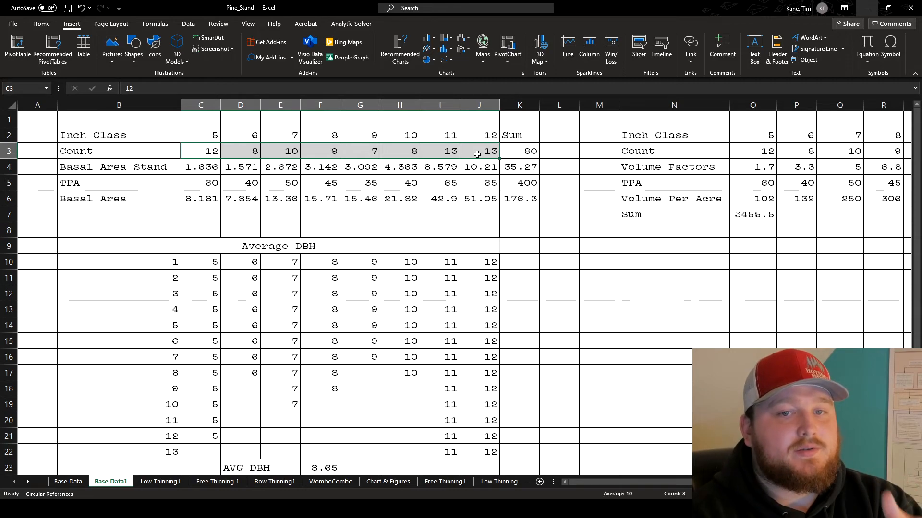
{"action": "left_click", "coordinate": [476, 154]}
{"action": "left_click", "coordinate": [528, 151]}
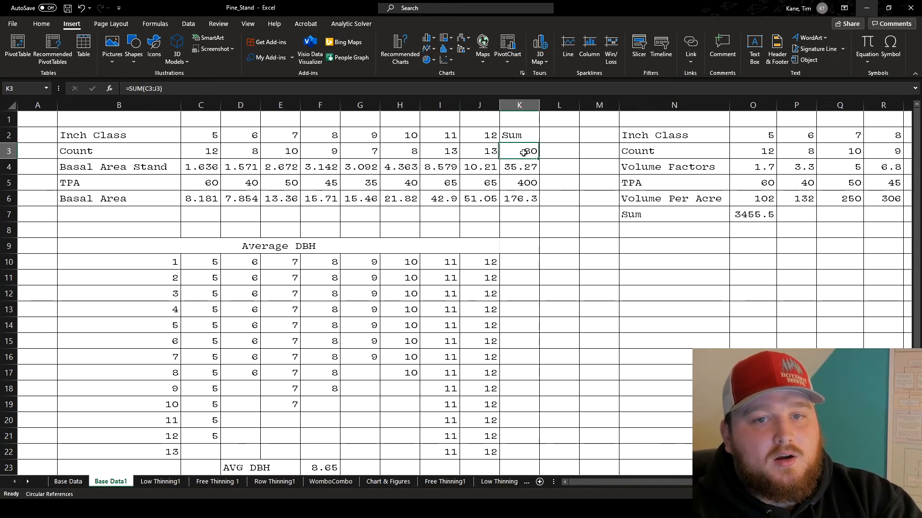
{"action": "left_click", "coordinate": [451, 90]}
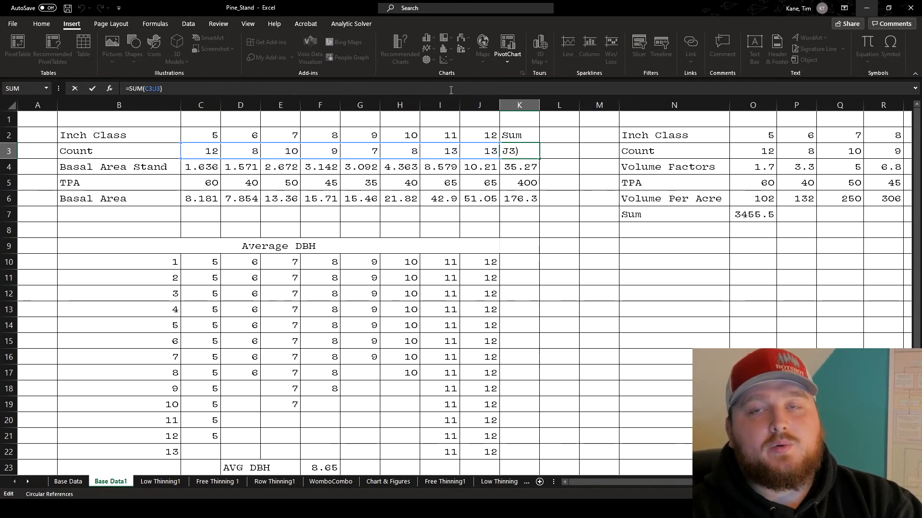
{"action": "left_click", "coordinate": [553, 156]}
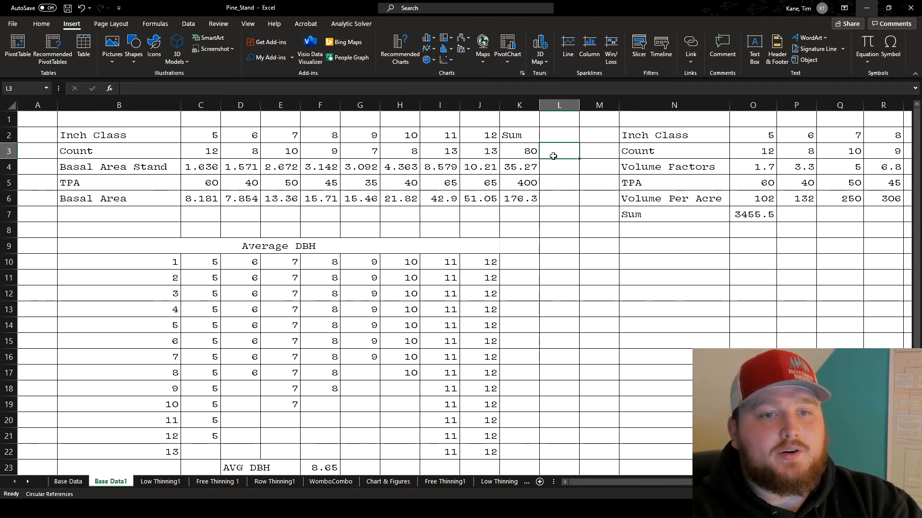
Review the TPA row and inspect the formula for the 5-inch class in C5
{"action": "left_click_drag", "start_coordinate": [190, 183], "coordinate": [499, 184]}
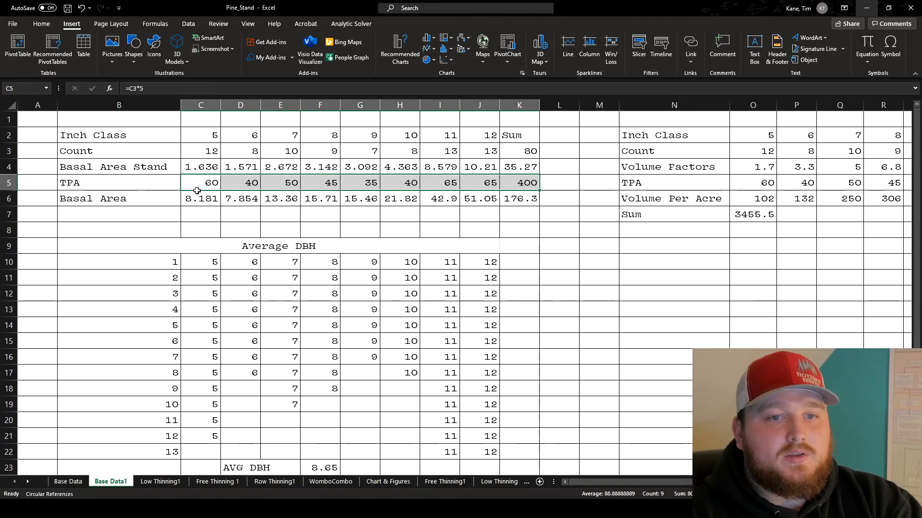
{"action": "left_click_drag", "start_coordinate": [189, 183], "coordinate": [528, 190]}
{"action": "left_click", "coordinate": [212, 184]}
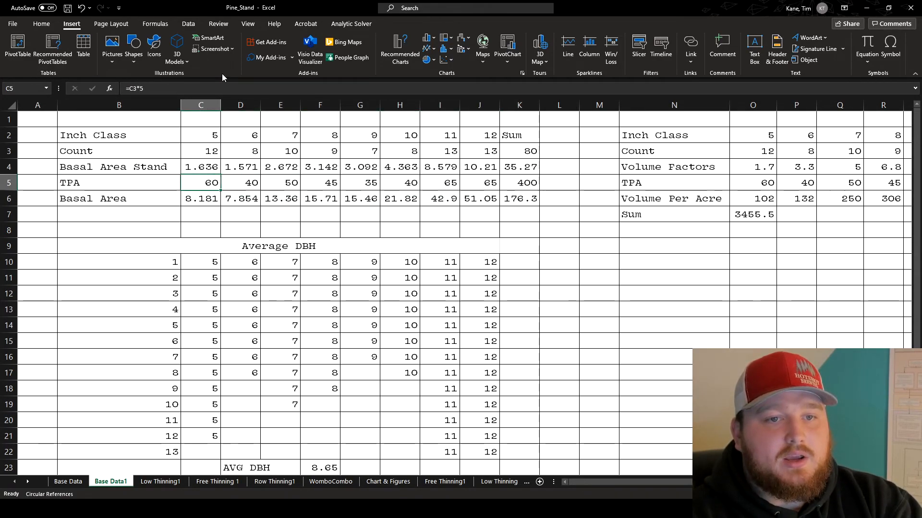
{"action": "key", "text": "F2"}
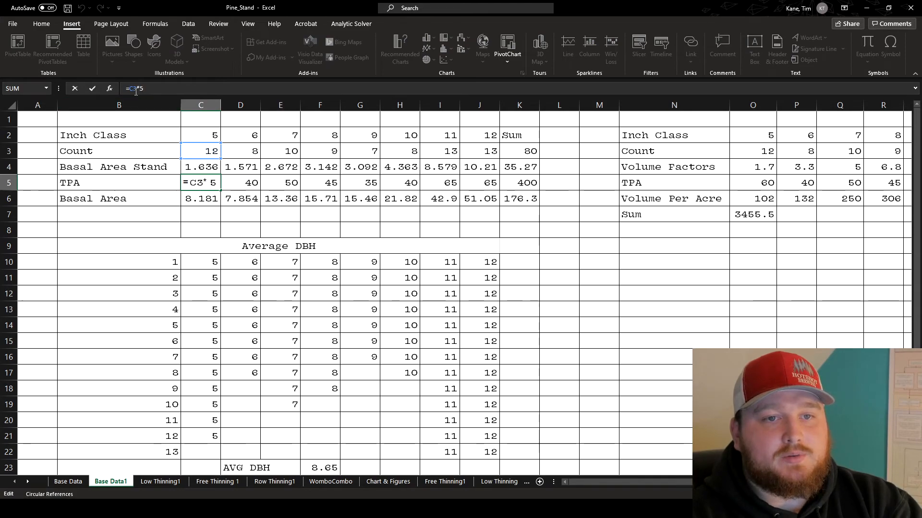
{"action": "left_click", "coordinate": [175, 182]}
{"action": "left_click", "coordinate": [211, 184]}
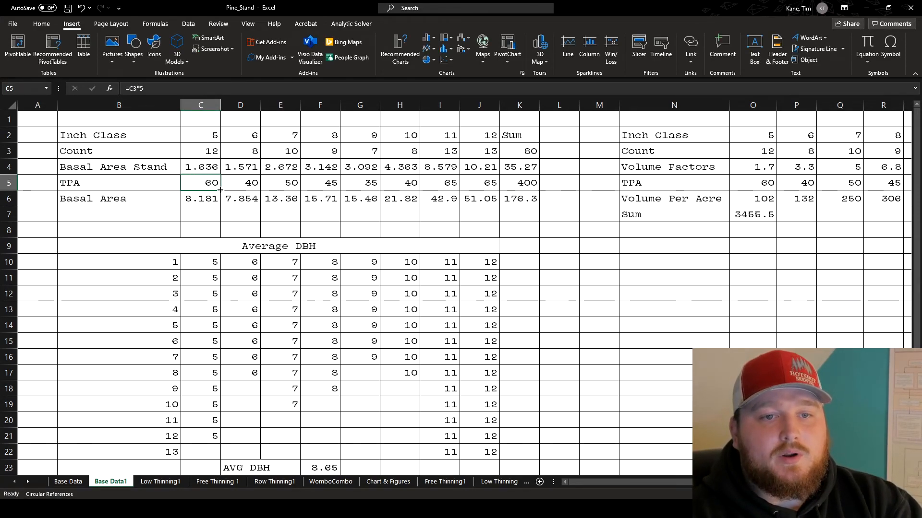
Fill the TPA formula from C5 across to J5 and check the row's sum formula in K5
{"action": "left_click_drag", "start_coordinate": [219, 191], "coordinate": [506, 187]}
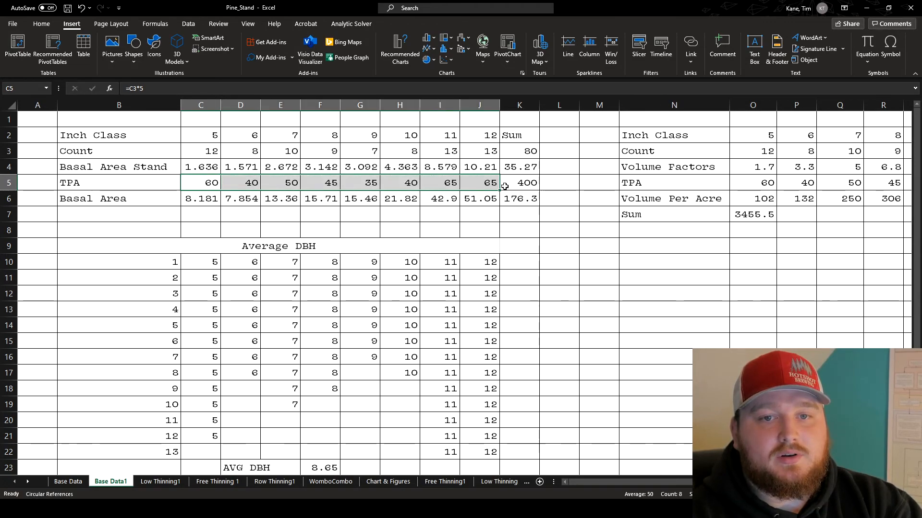
{"action": "left_click", "coordinate": [210, 183]}
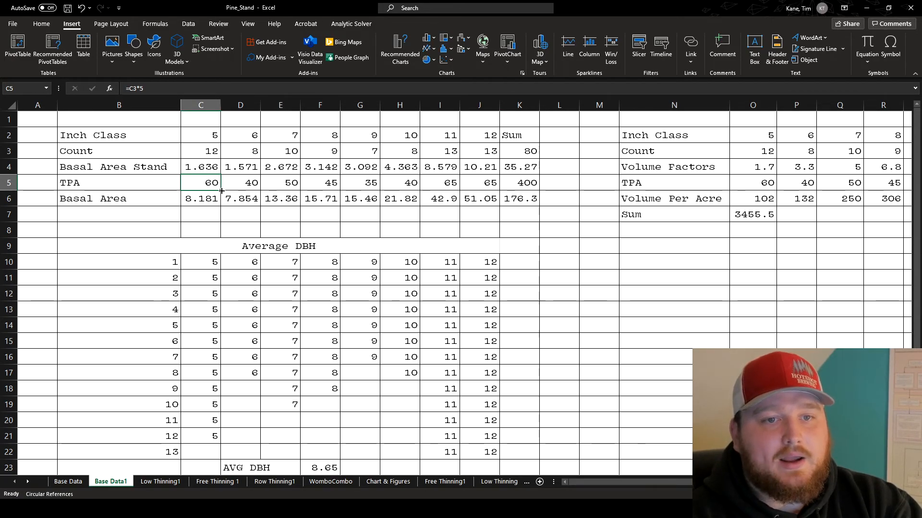
{"action": "left_click_drag", "start_coordinate": [222, 191], "coordinate": [490, 184]}
{"action": "left_click", "coordinate": [508, 217]}
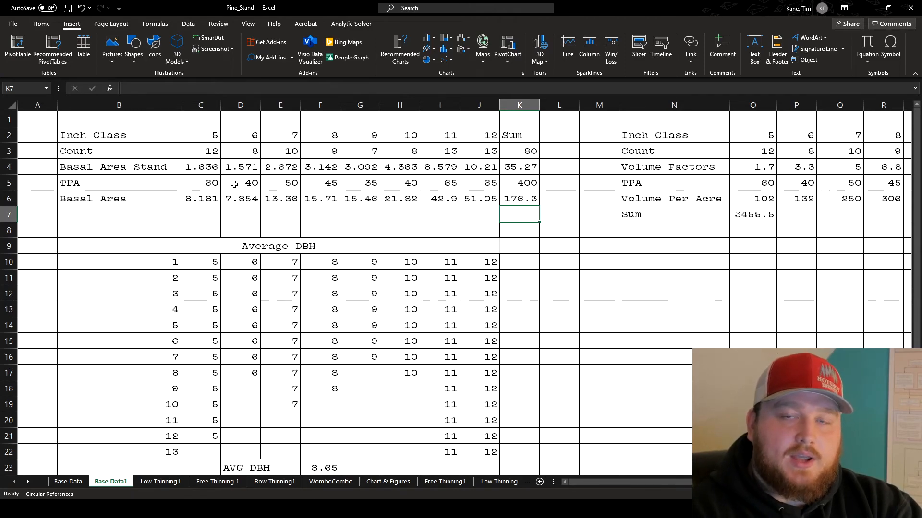
{"action": "left_click", "coordinate": [513, 186]}
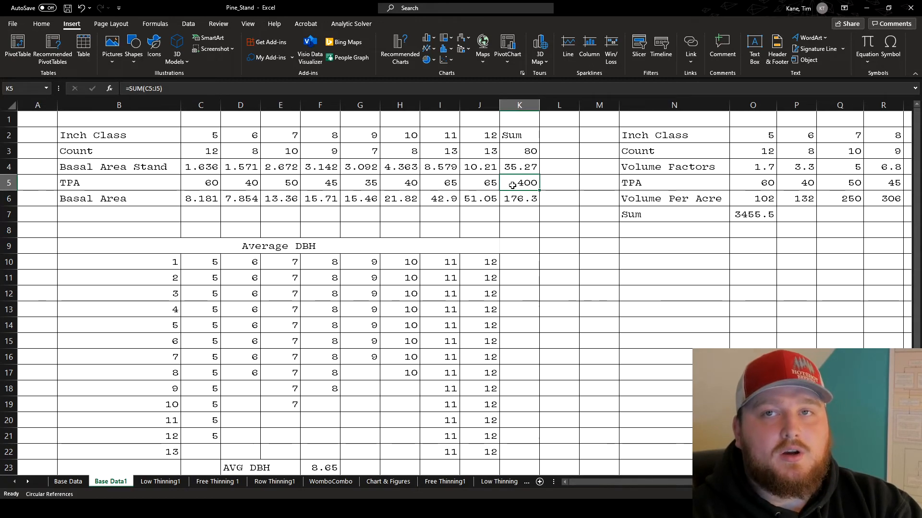
Inspect the Basal Area Stand formula for the 5-inch class in C4 without changing it
{"action": "left_click", "coordinate": [197, 167]}
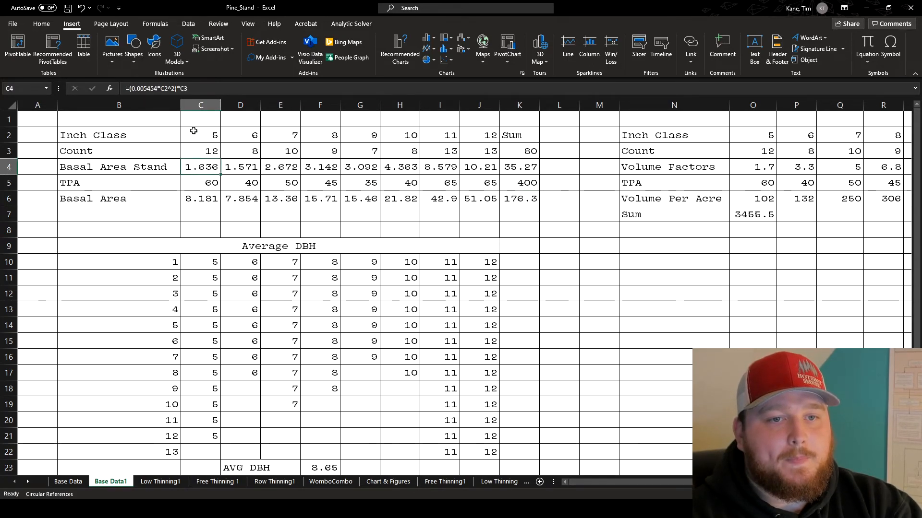
{"action": "double_click", "coordinate": [199, 168]}
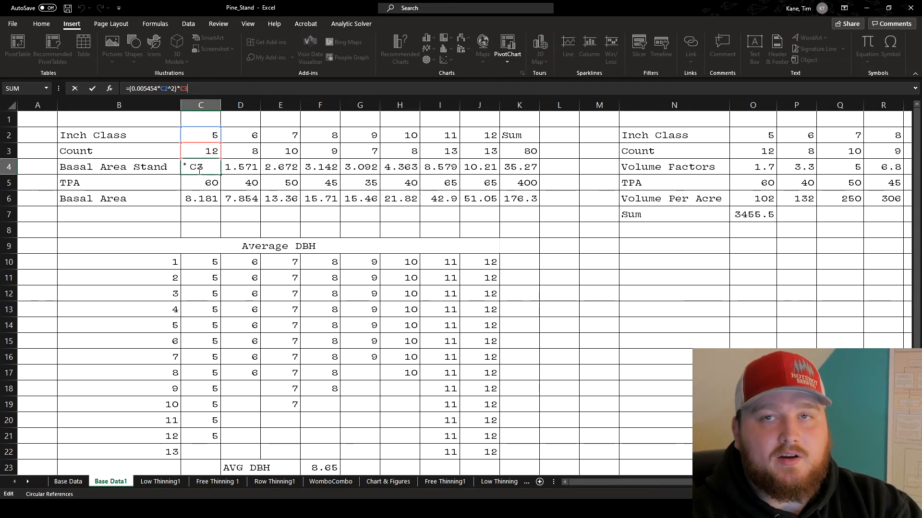
{"action": "left_click", "coordinate": [158, 183]}
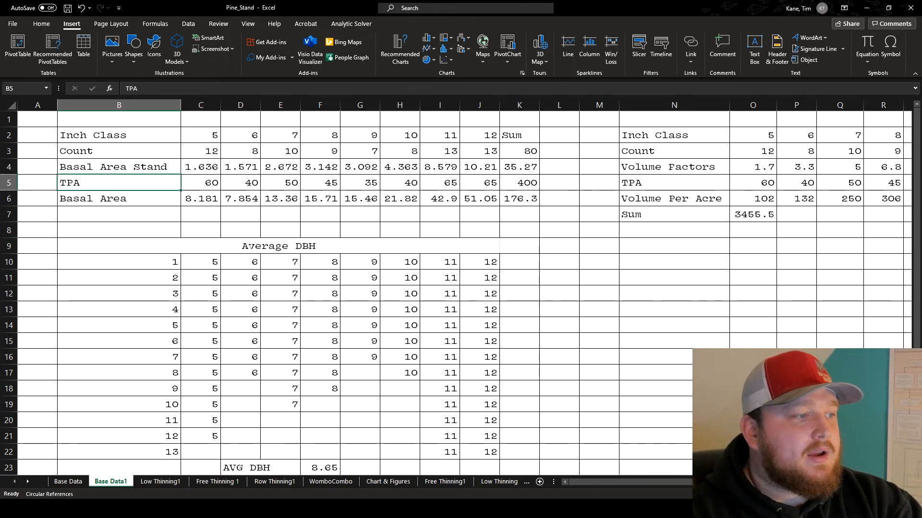
Switch to Thinning Lab 312 2021.pdf in the browser, find the Basal Area Table on page 10 and highlight the basal area formula above it
{"action": "key", "text": "alt+Tab"}
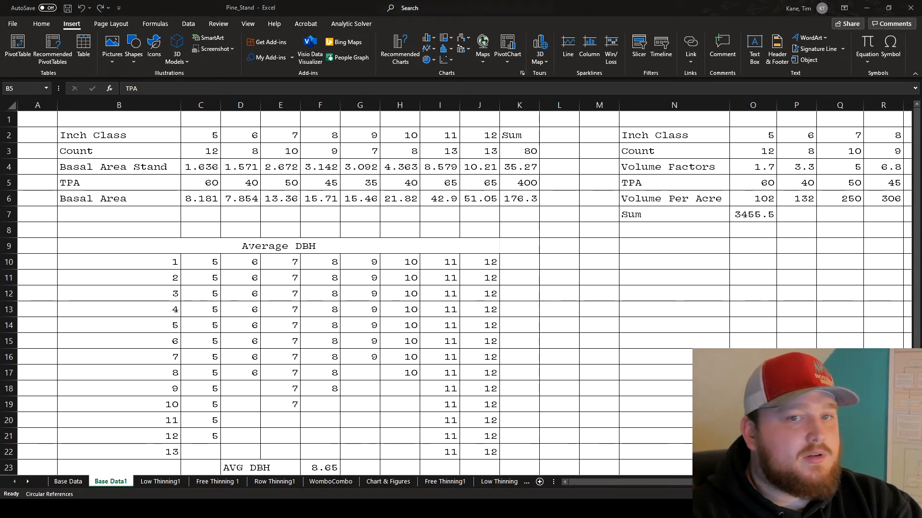
{"action": "key", "text": "alt+Tab"}
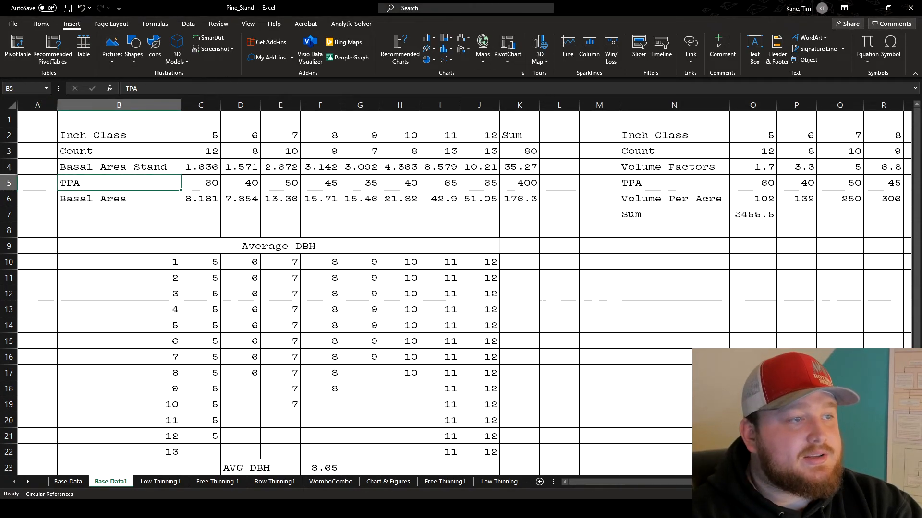
{"action": "key", "text": "alt+Tab"}
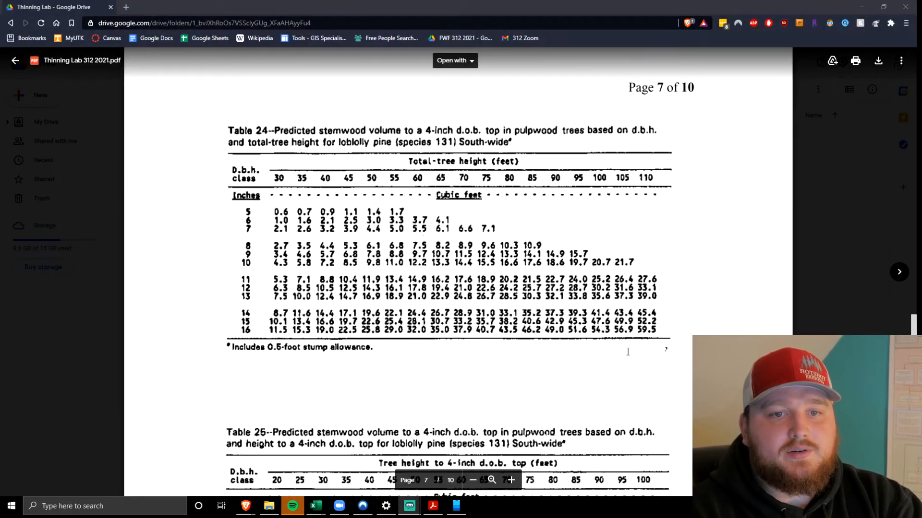
{"action": "scroll", "coordinate": [594, 355], "scroll_direction": "down", "scroll_amount": 20}
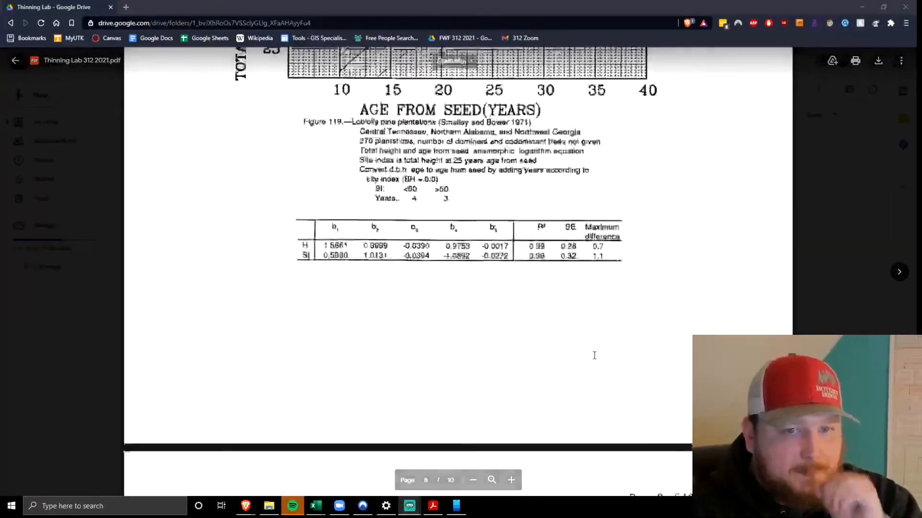
{"action": "scroll", "coordinate": [594, 355], "scroll_direction": "down", "scroll_amount": 10}
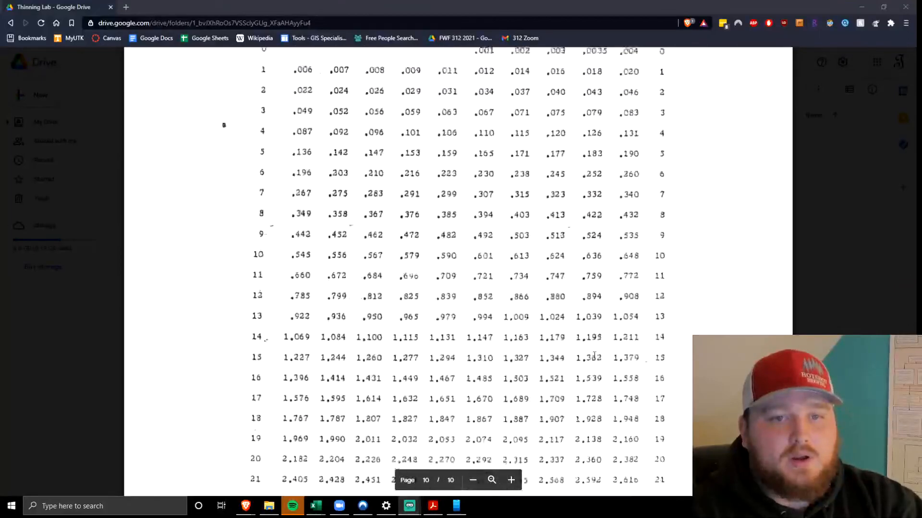
{"action": "scroll", "coordinate": [594, 355], "scroll_direction": "up", "scroll_amount": 15}
{"action": "scroll", "coordinate": [594, 355], "scroll_direction": "down", "scroll_amount": 14}
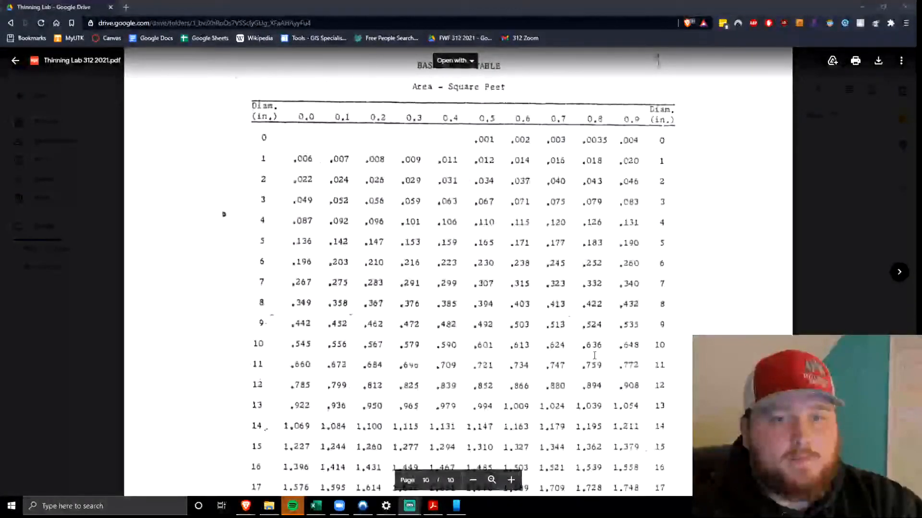
{"action": "scroll", "coordinate": [594, 356], "scroll_direction": "up", "scroll_amount": 2}
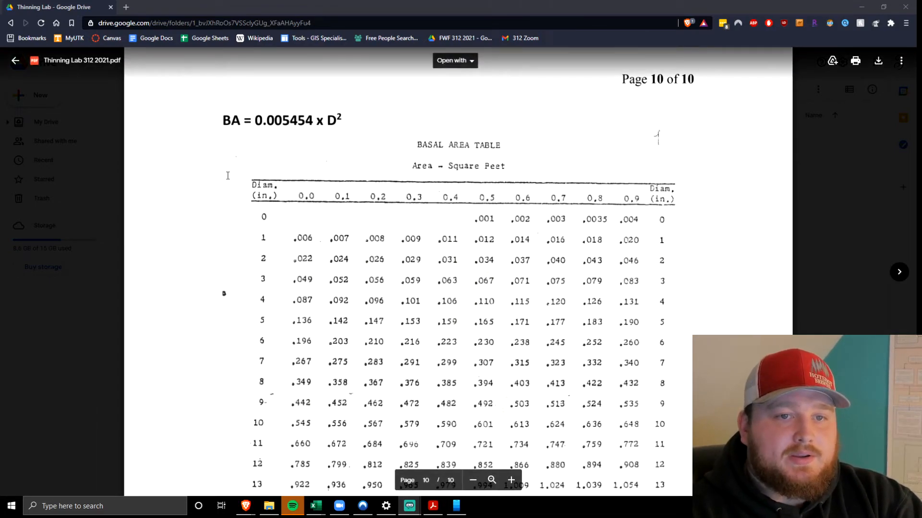
{"action": "double_click", "coordinate": [275, 119]}
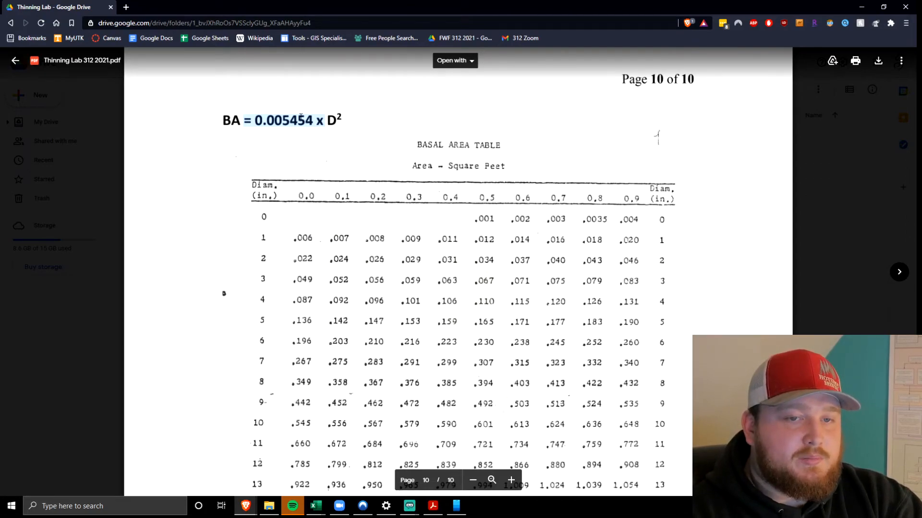
Highlight the D² term of the basal area formula in the PDF and return to the Pine_Stand workbook in Excel
{"action": "left_click_drag", "start_coordinate": [325, 116], "coordinate": [346, 116]}
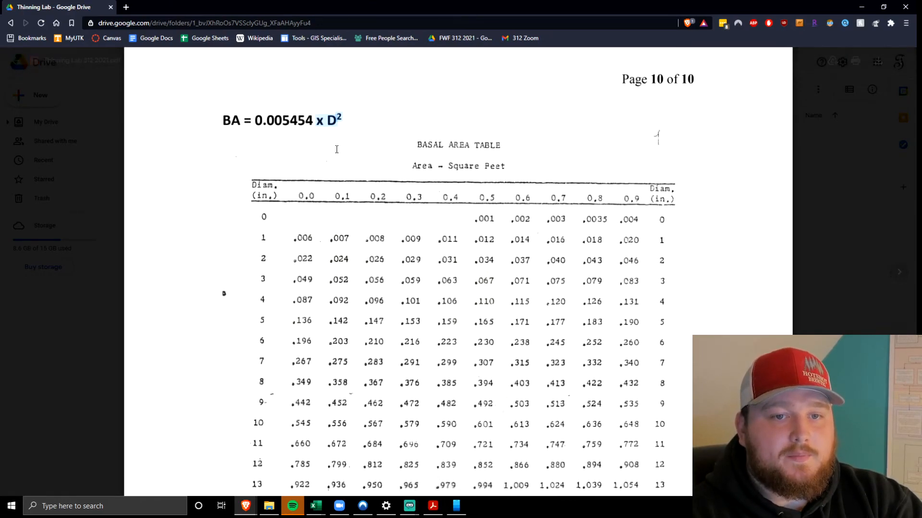
{"action": "scroll", "coordinate": [328, 166], "scroll_direction": "down", "scroll_amount": 2}
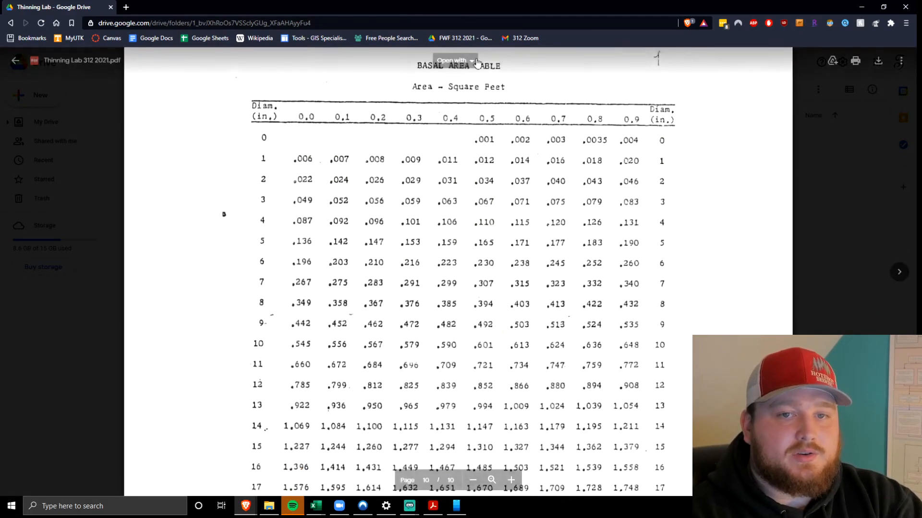
{"action": "left_click_drag", "start_coordinate": [535, 5], "coordinate": [0, 185]}
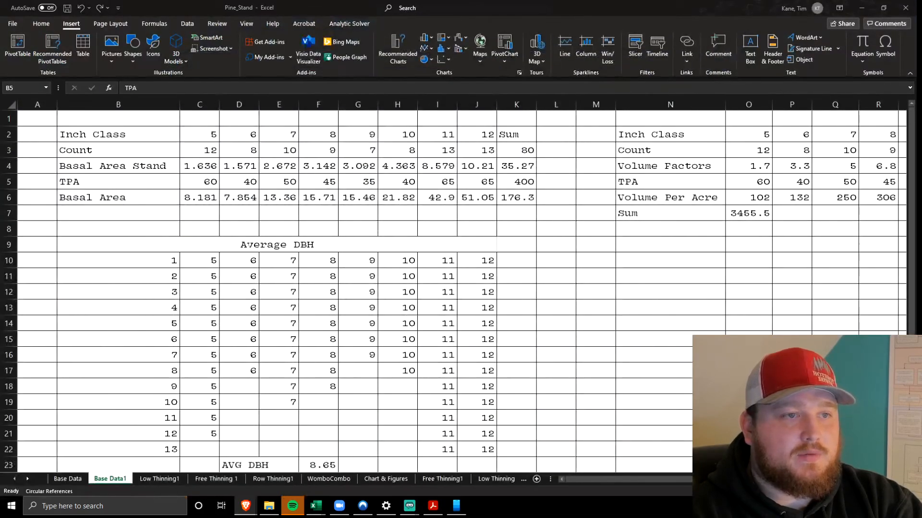
Inspect the Basal Area Stand formula in C4, going over its 0.005454 factor, squared inch class and count terms without changing it
{"action": "left_click", "coordinate": [203, 166]}
{"action": "left_click", "coordinate": [214, 89]}
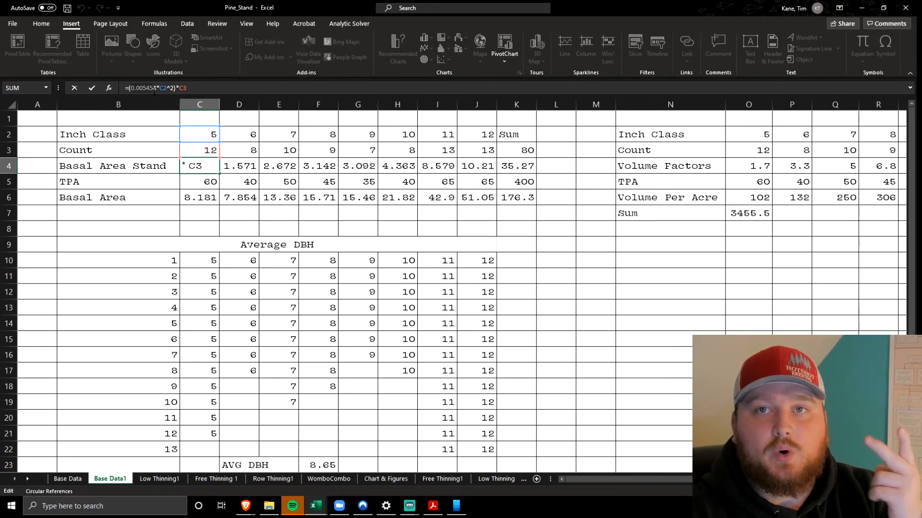
{"action": "left_click_drag", "start_coordinate": [154, 91], "coordinate": [173, 89]}
{"action": "left_click", "coordinate": [198, 90]}
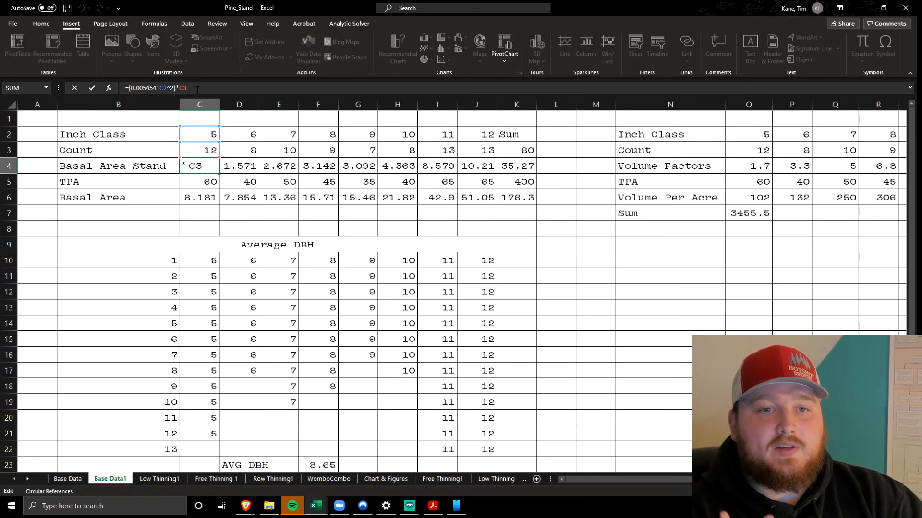
{"action": "key", "text": "Return"}
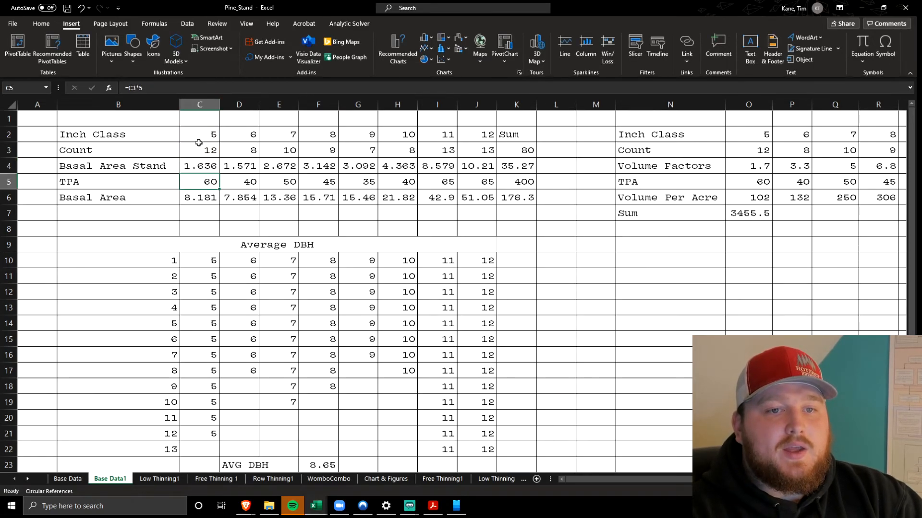
{"action": "left_click", "coordinate": [190, 163]}
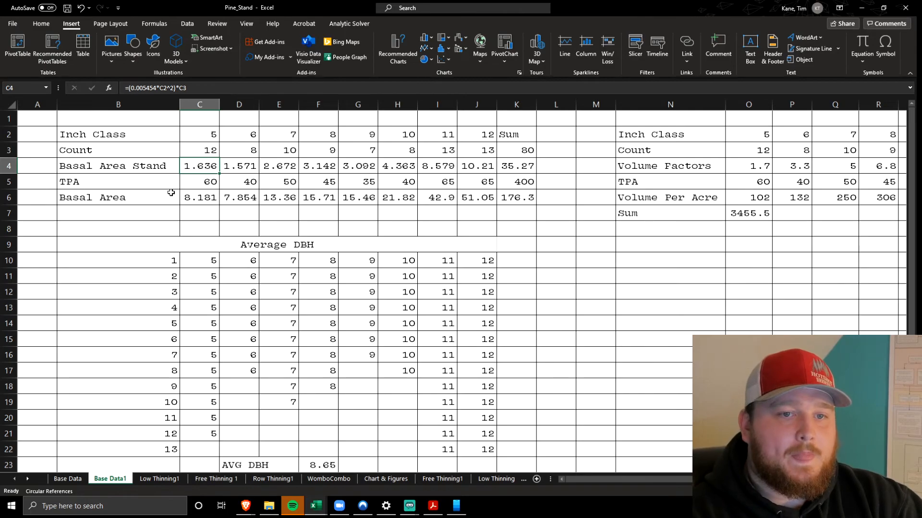
Inspect the per-acre Basal Area formula for the 5-inch class in C6 and the cells it references
{"action": "left_click", "coordinate": [188, 200]}
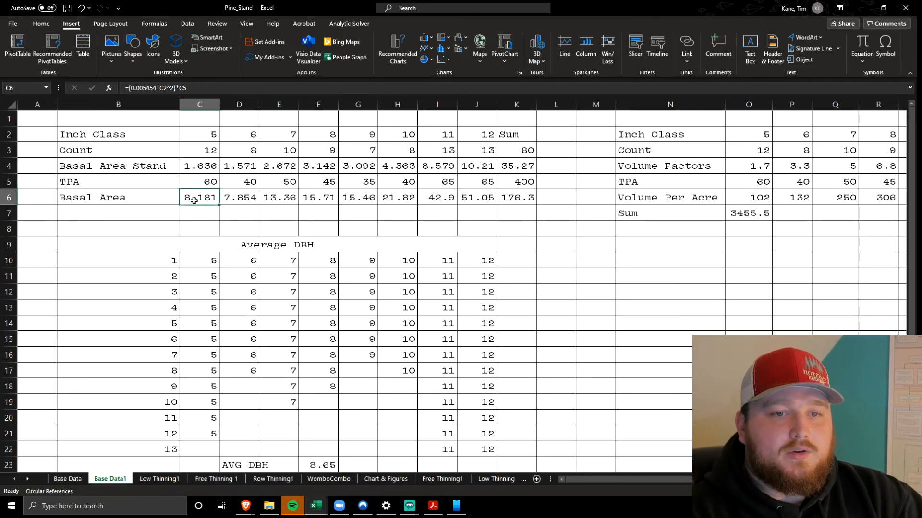
{"action": "left_click", "coordinate": [232, 89]}
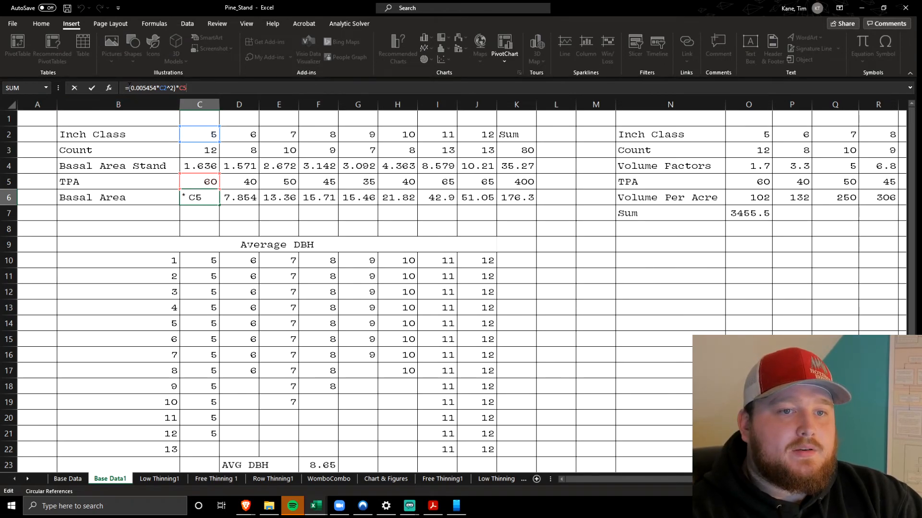
{"action": "left_click", "coordinate": [153, 87]}
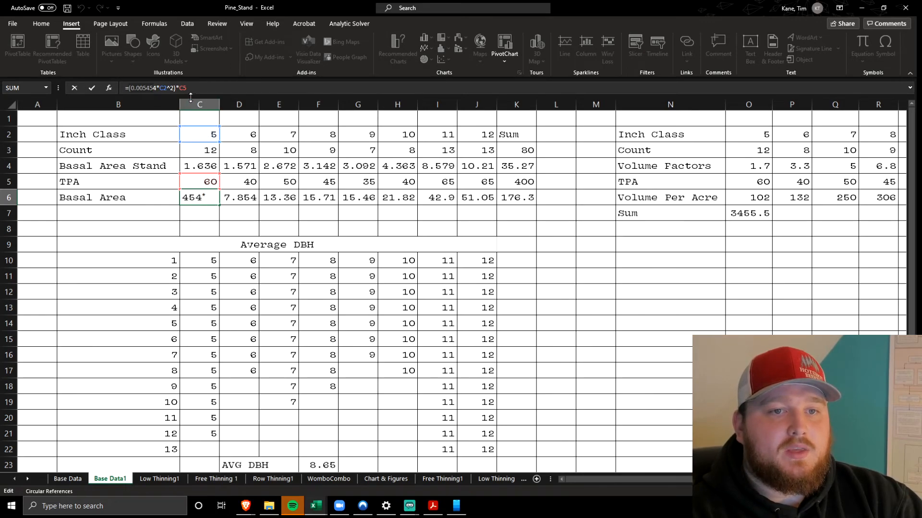
{"action": "left_click", "coordinate": [156, 183]}
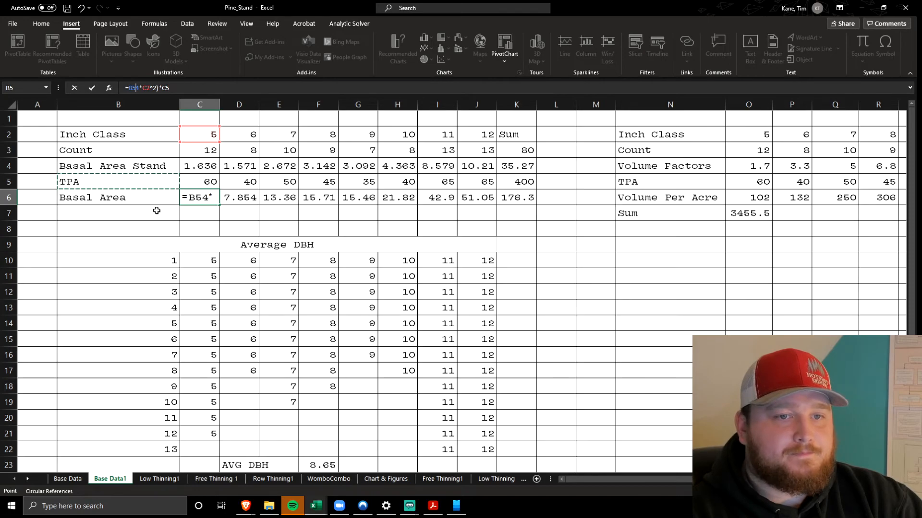
{"action": "left_click", "coordinate": [182, 179]}
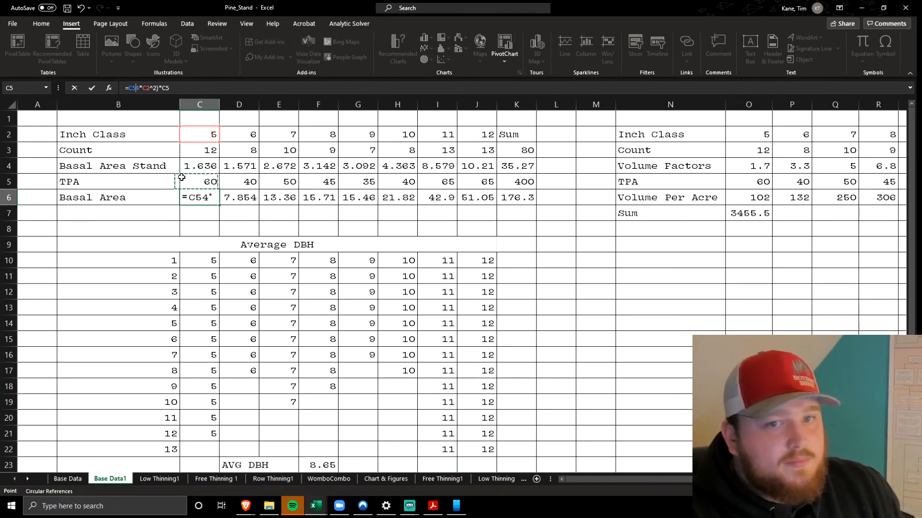
{"action": "key", "text": "Return"}
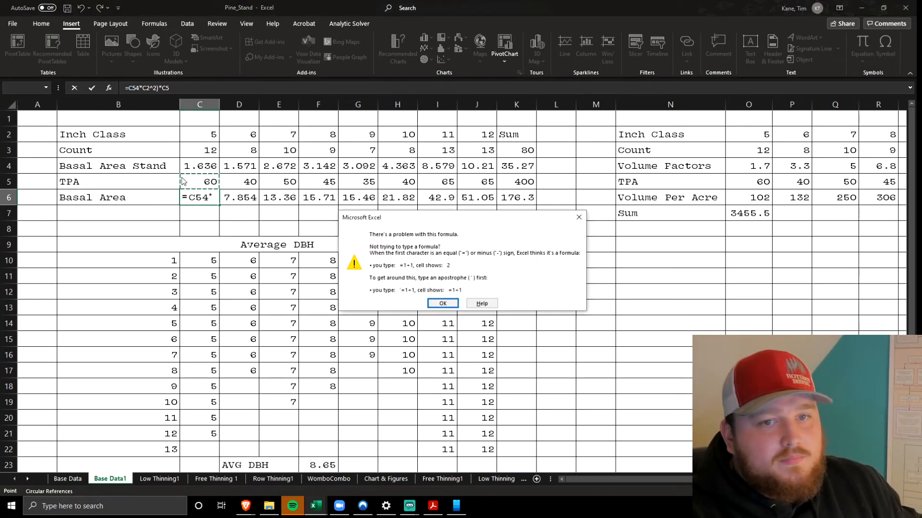
{"action": "left_click", "coordinate": [442, 303]}
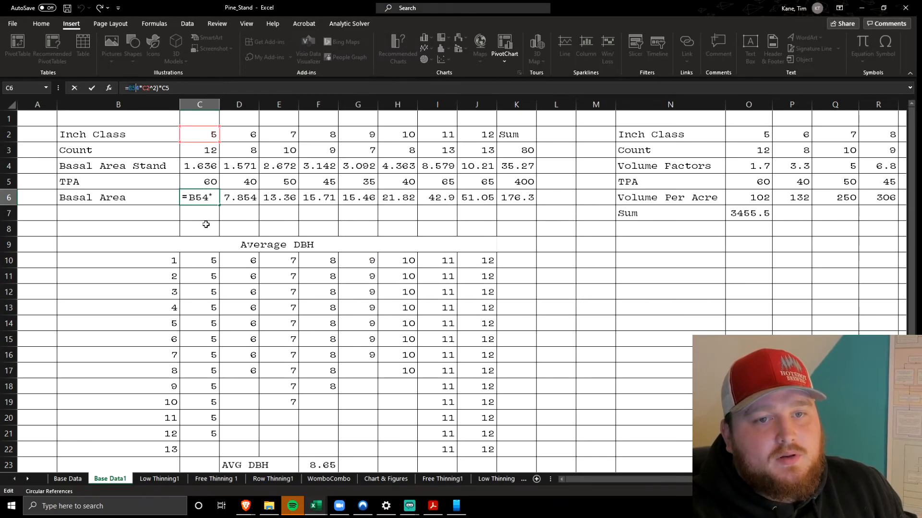
{"action": "left_click", "coordinate": [141, 228]}
{"action": "key", "text": "BackSpace"}
{"action": "key", "text": "BackSpace"}
{"action": "key", "text": "BackSpace"}
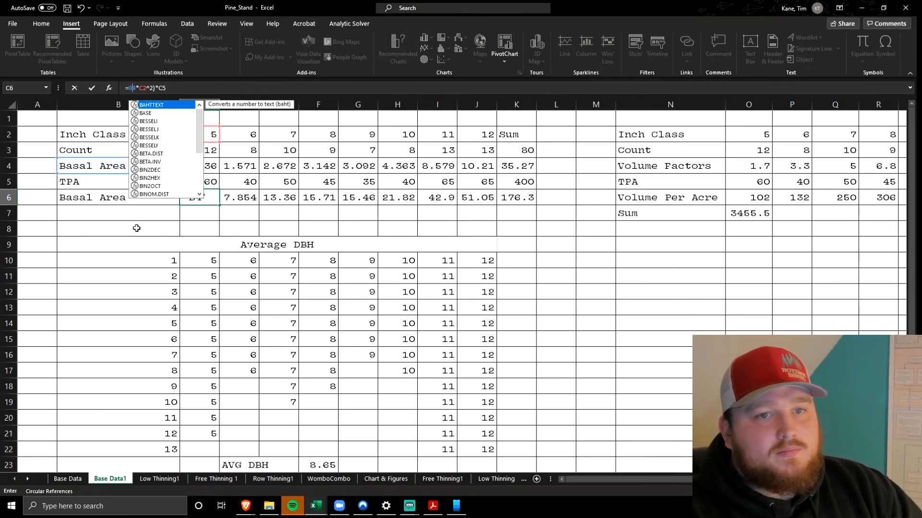
{"action": "key", "text": "Return"}
{"action": "key", "text": "ctrl+z"}
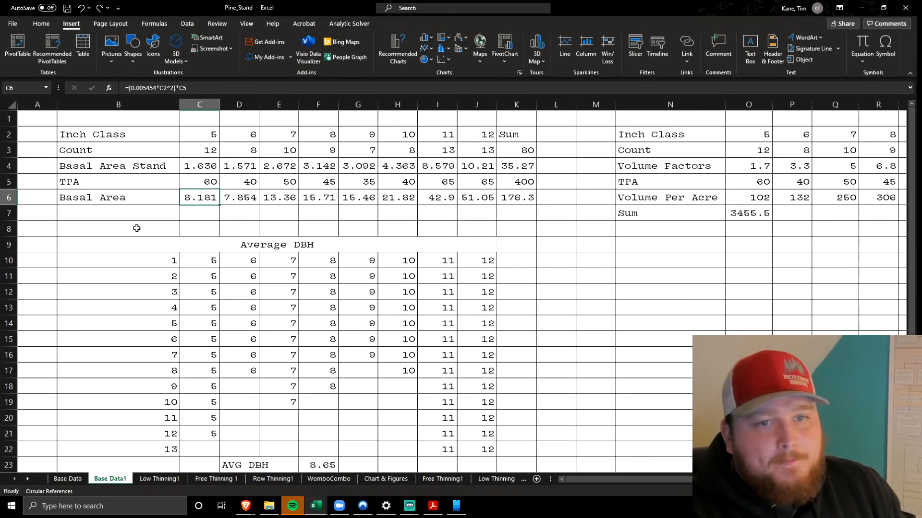
{"action": "left_click", "coordinate": [137, 228]}
{"action": "left_click", "coordinate": [194, 201]}
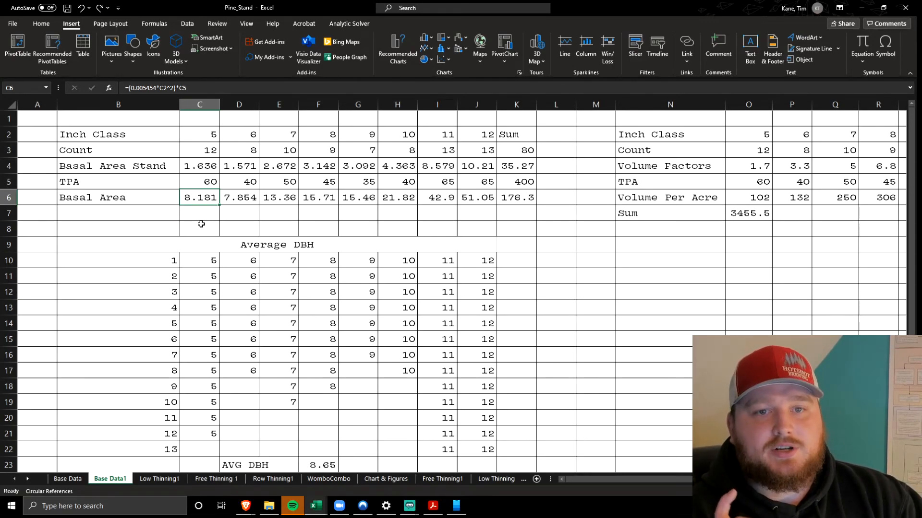
Re-enter the Basal Area row total in K6 as a SUM of C6:J6
{"action": "left_click", "coordinate": [512, 199]}
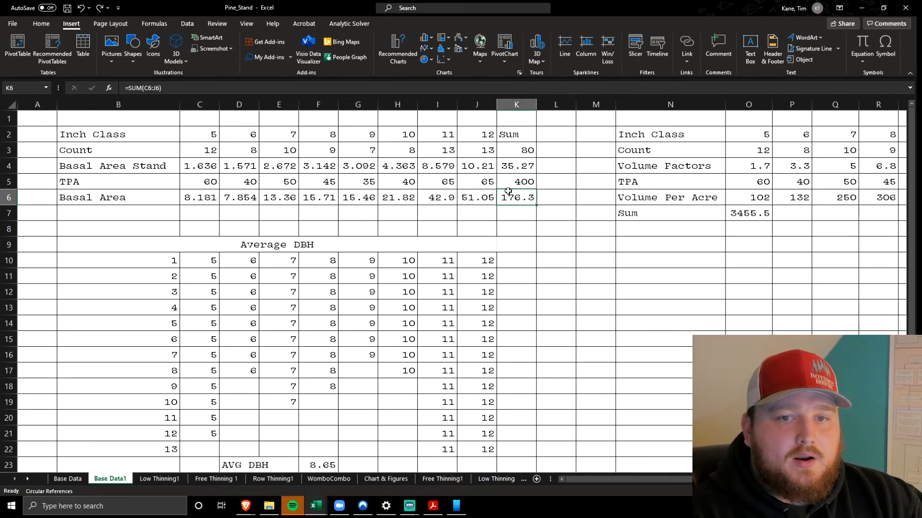
{"action": "left_click", "coordinate": [349, 83]}
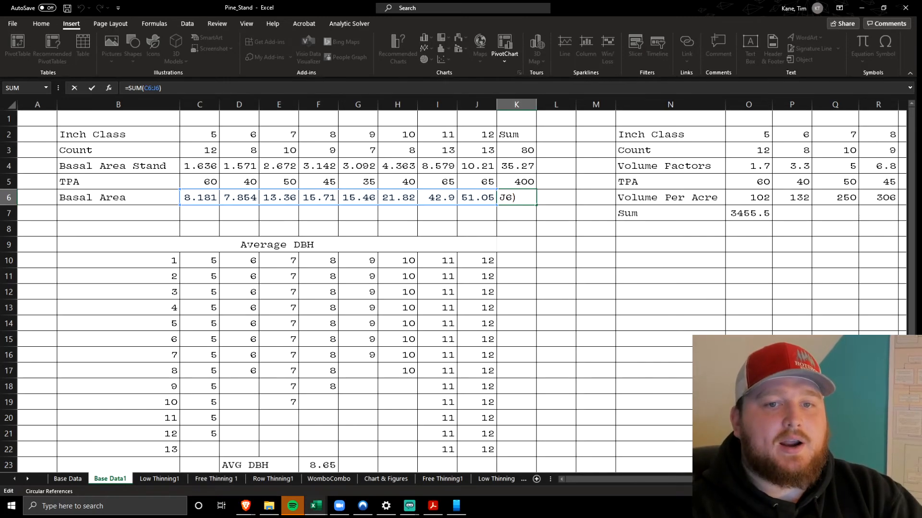
{"action": "left_click_drag", "start_coordinate": [190, 88], "coordinate": [60, 86]}
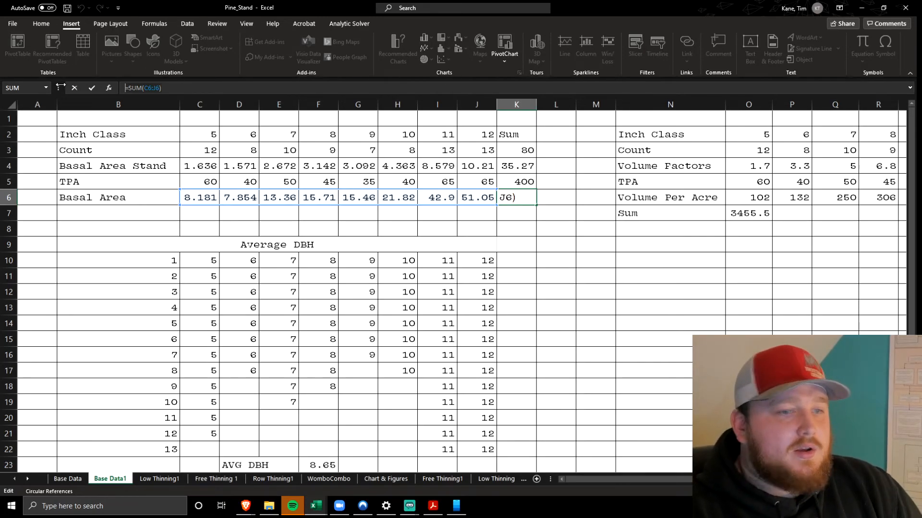
{"action": "type", "text": "=suu"}
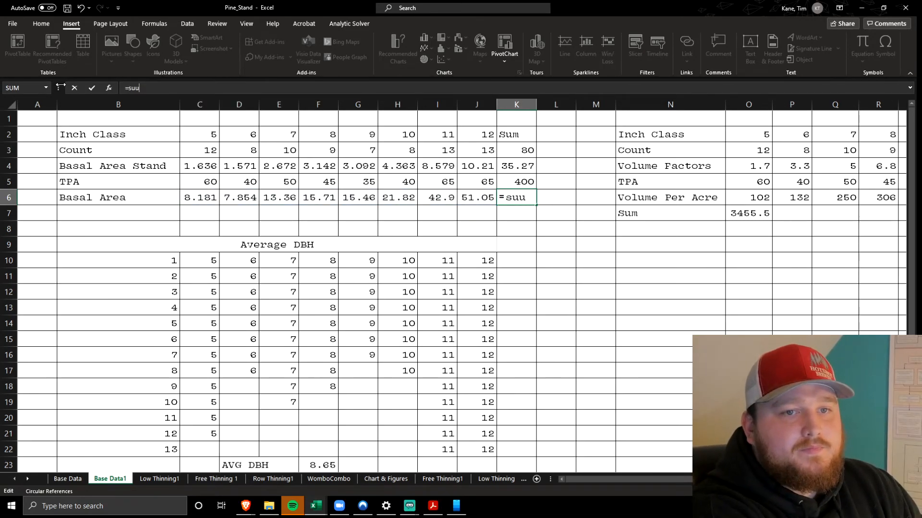
{"action": "key", "text": "BackSpace"}
{"action": "key", "text": "BackSpace"}
{"action": "key", "text": "BackSpace"}
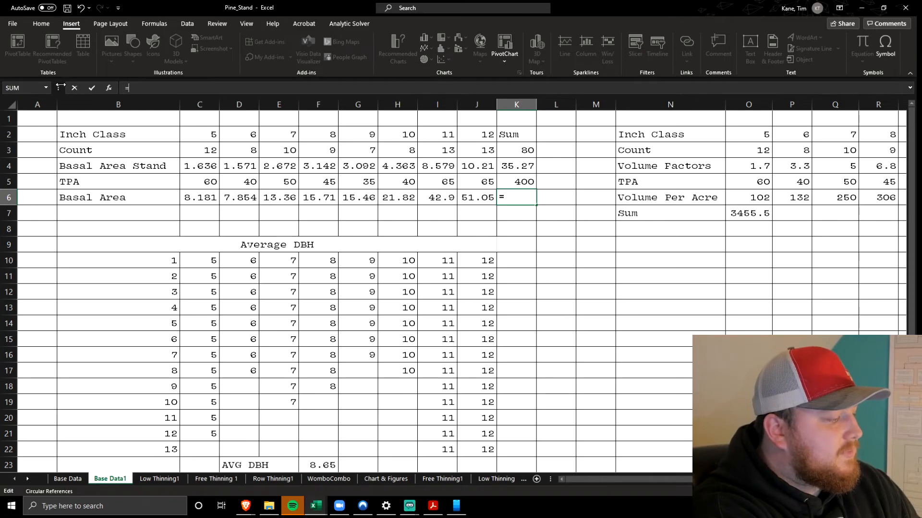
{"action": "type", "text": "sum"}
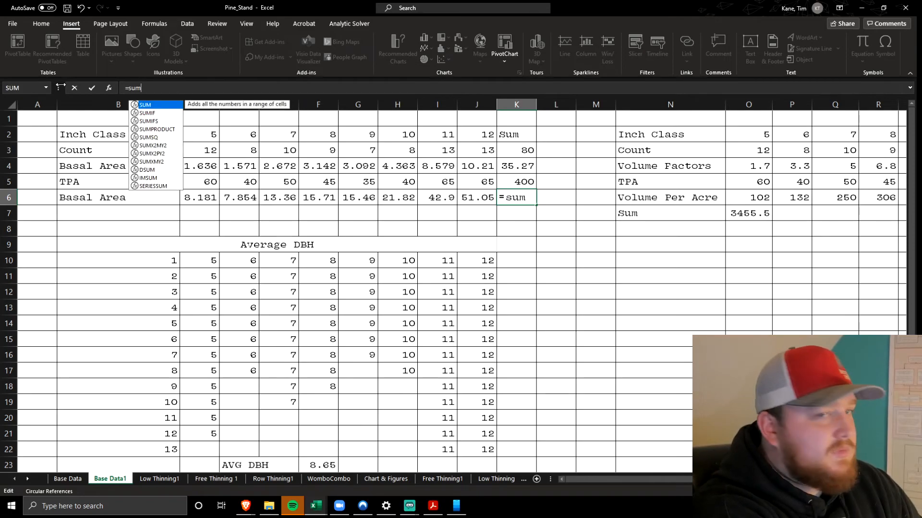
{"action": "double_click", "coordinate": [143, 105]}
{"action": "left_click_drag", "start_coordinate": [190, 197], "coordinate": [478, 198]}
{"action": "key", "text": "Return"}
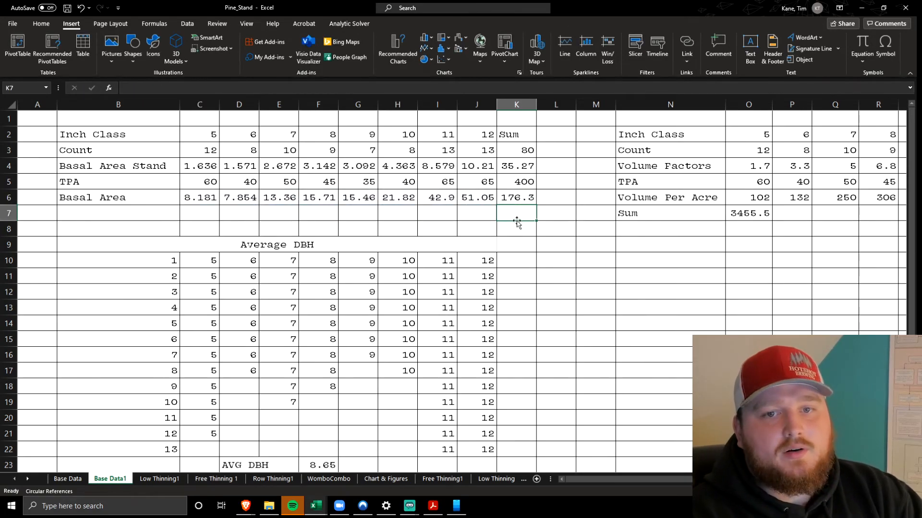
{"action": "left_click", "coordinate": [528, 202]}
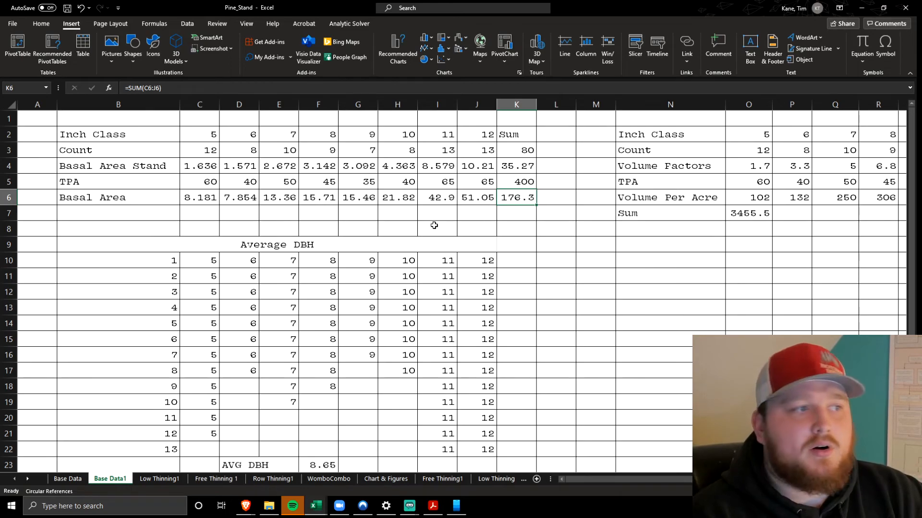
Look over the Average DBH table and highlight its full range B10:J22
{"action": "left_click", "coordinate": [453, 217]}
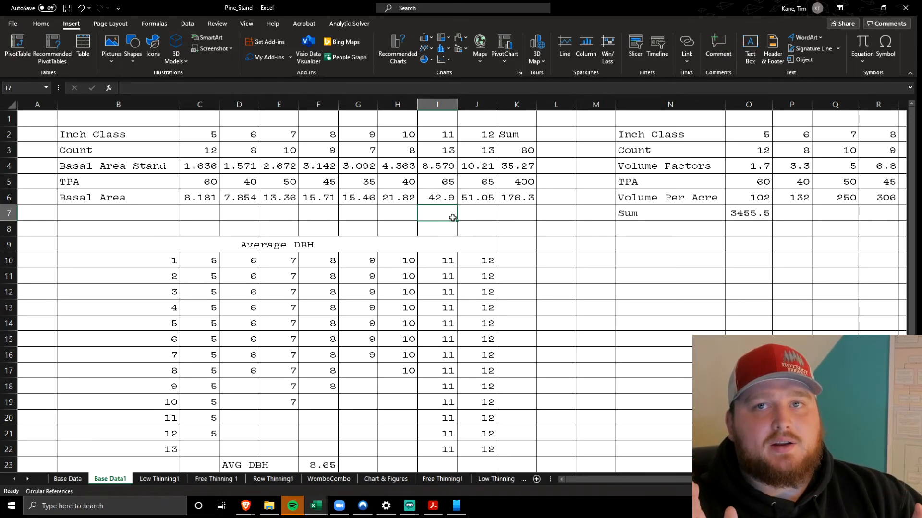
{"action": "scroll", "coordinate": [452, 216], "scroll_direction": "down", "scroll_amount": 2}
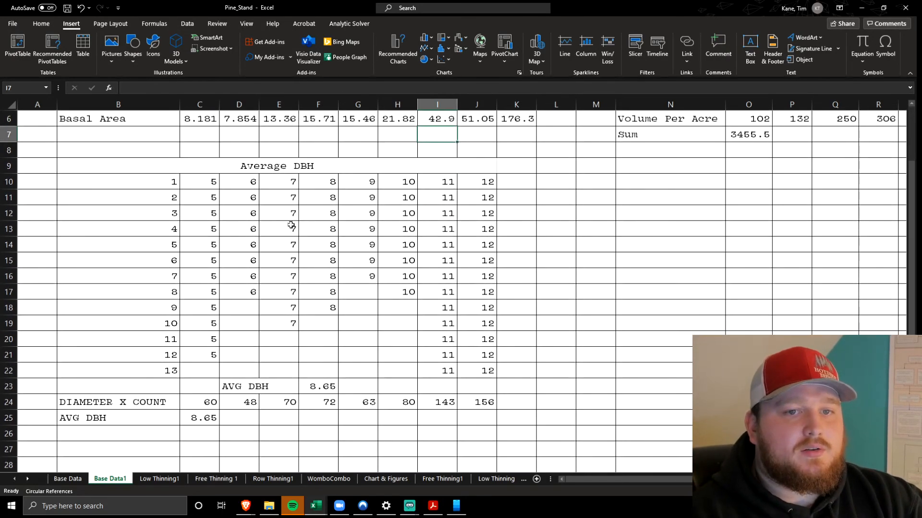
{"action": "left_click_drag", "start_coordinate": [393, 311], "coordinate": [480, 374]}
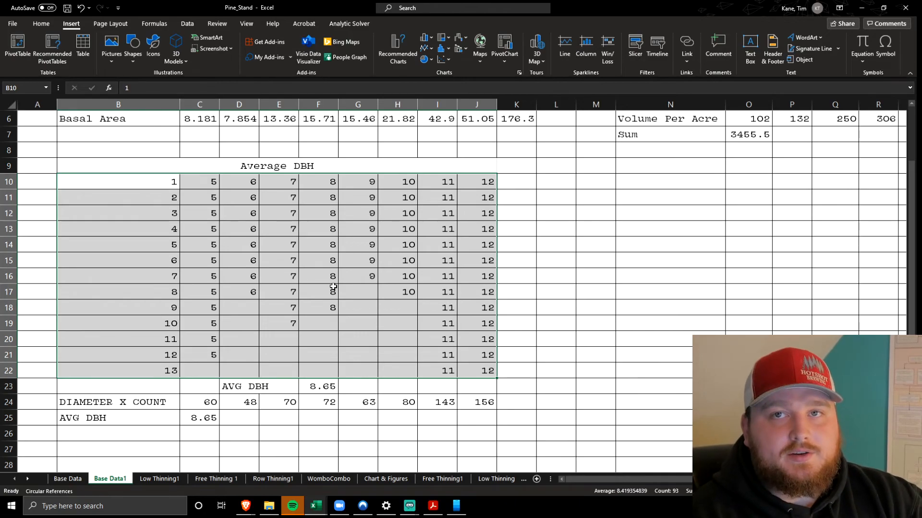
{"action": "left_click", "coordinate": [190, 210]}
{"action": "scroll", "coordinate": [190, 209], "scroll_direction": "up", "scroll_amount": 2}
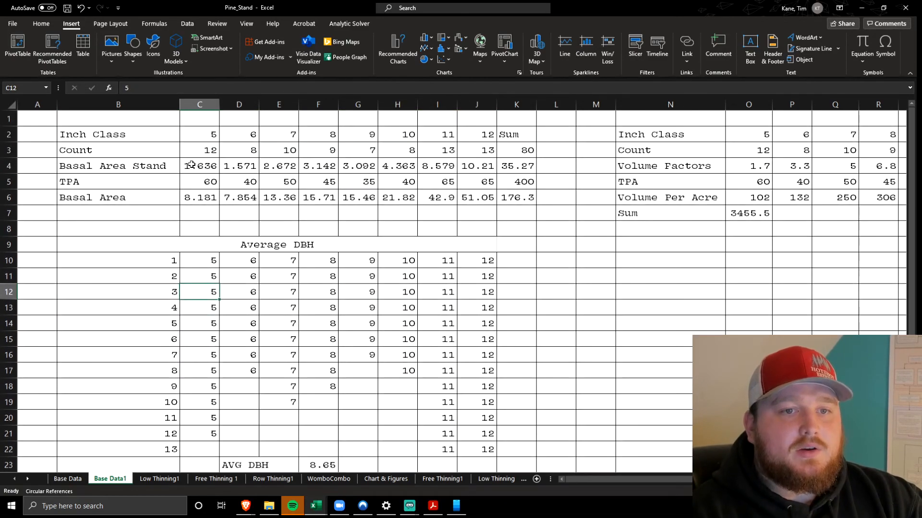
Copy the inch classes from C2:J2 into the first row of the Average DBH table, starting at C10
{"action": "double_click", "coordinate": [183, 131]}
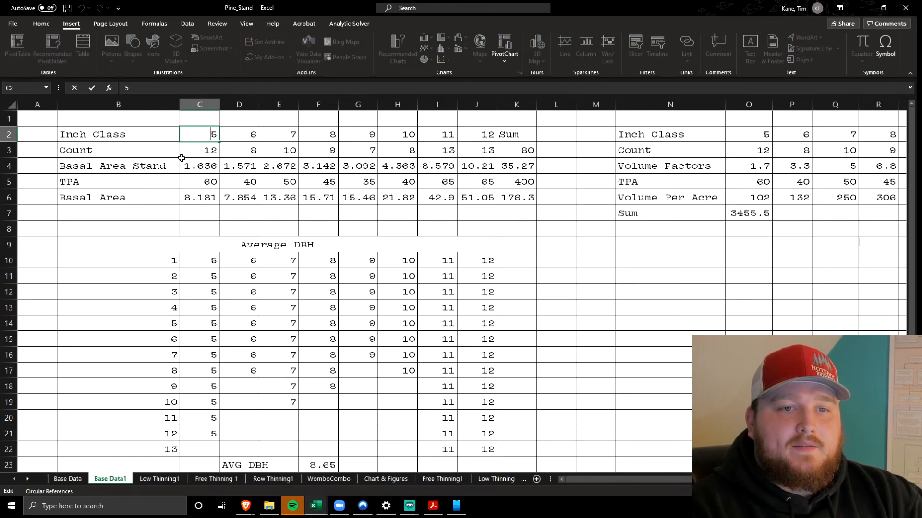
{"action": "left_click", "coordinate": [141, 240]}
{"action": "left_click_drag", "start_coordinate": [211, 134], "coordinate": [480, 133]}
{"action": "key", "text": "ctrl+c"}
{"action": "key", "text": "ctrl+q"}
{"action": "left_click", "coordinate": [209, 262]}
{"action": "key", "text": "ctrl+v"}
{"action": "left_click", "coordinate": [119, 294]}
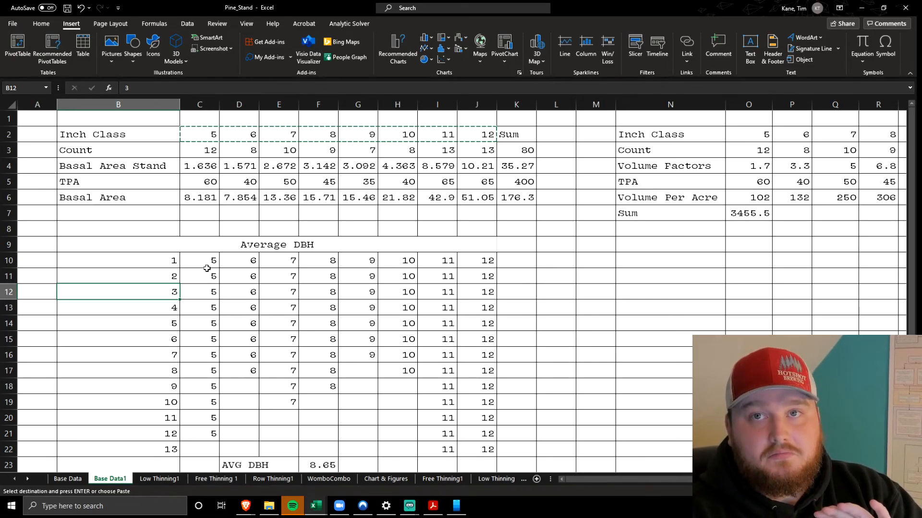
Check the 5-inch class count in C3 and highlight the tree numbers in B10:B22 and the 5-inch entries in C10:C21
{"action": "left_click", "coordinate": [208, 151]}
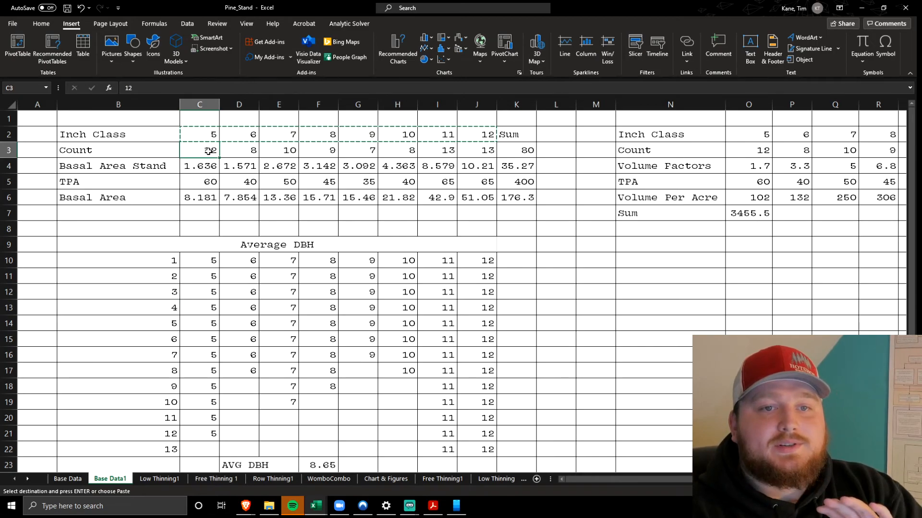
{"action": "double_click", "coordinate": [130, 245]}
{"action": "left_click", "coordinate": [126, 284]}
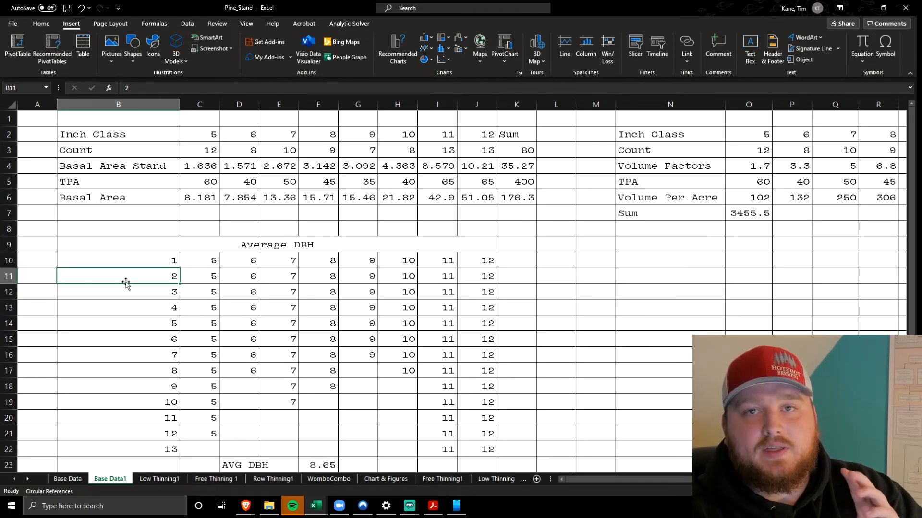
{"action": "left_click", "coordinate": [201, 264]}
{"action": "left_click", "coordinate": [149, 262]}
{"action": "left_click_drag", "start_coordinate": [149, 262], "coordinate": [136, 444]}
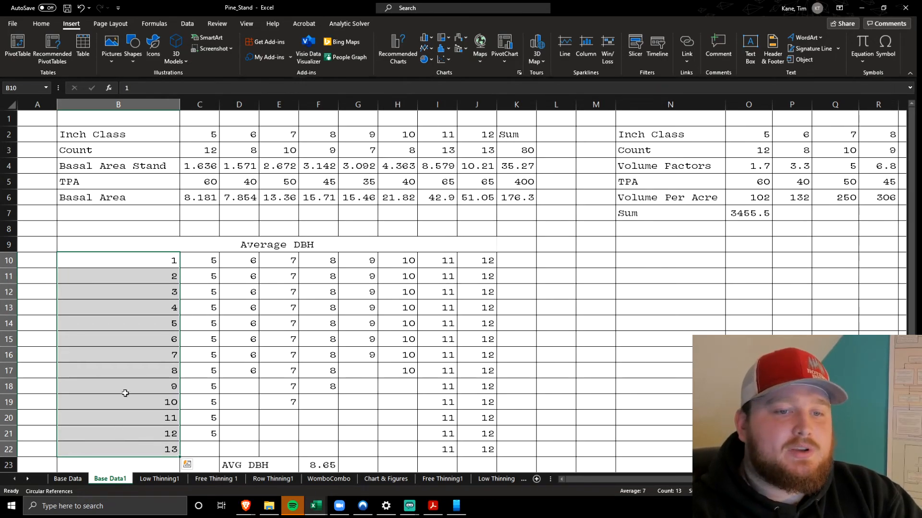
{"action": "left_click", "coordinate": [208, 261]}
{"action": "left_click_drag", "start_coordinate": [218, 267], "coordinate": [217, 436]}
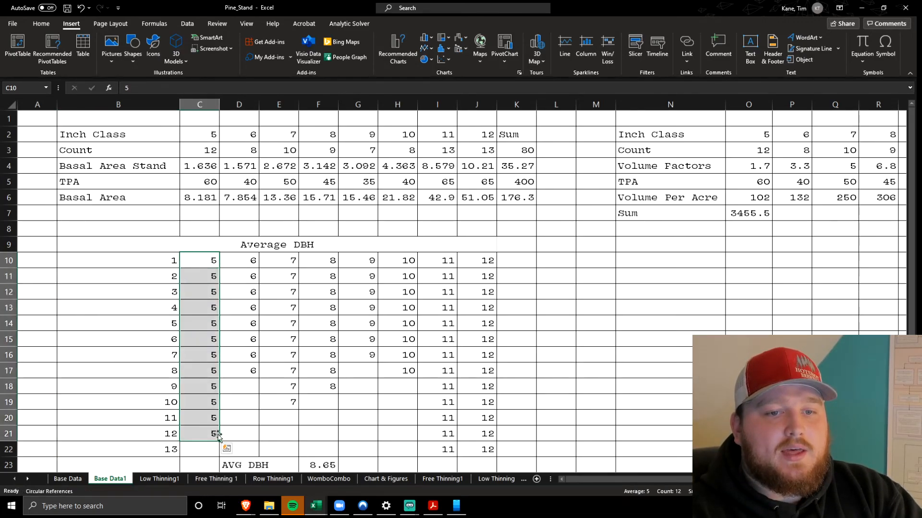
Check the 6-inch and 7-inch counts in D3 and E3 against their highlighted entries in D10:D17 and E10:E19
{"action": "left_click", "coordinate": [257, 264]}
{"action": "left_click_drag", "start_coordinate": [195, 260], "coordinate": [171, 432]}
{"action": "left_click_drag", "start_coordinate": [245, 261], "coordinate": [250, 368]}
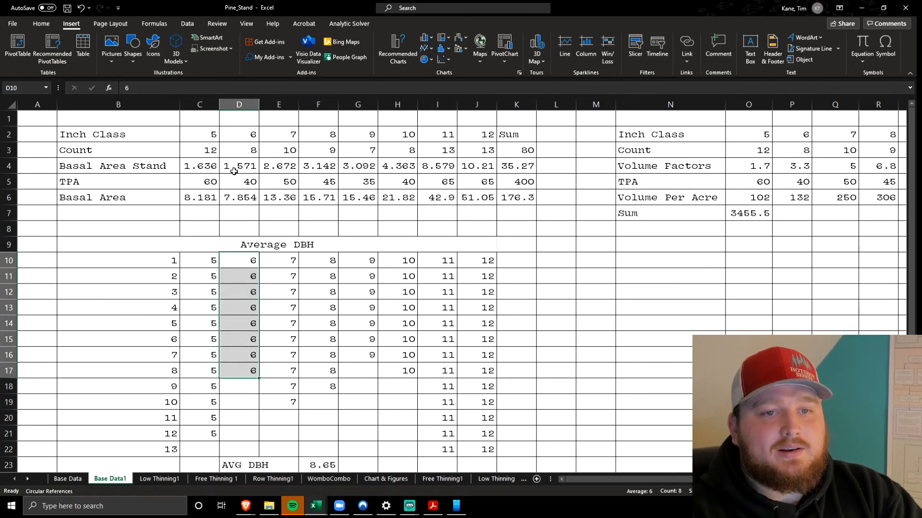
{"action": "left_click", "coordinate": [247, 156]}
{"action": "left_click", "coordinate": [283, 152]}
{"action": "left_click_drag", "start_coordinate": [282, 264], "coordinate": [289, 402]}
{"action": "left_click", "coordinate": [154, 406]}
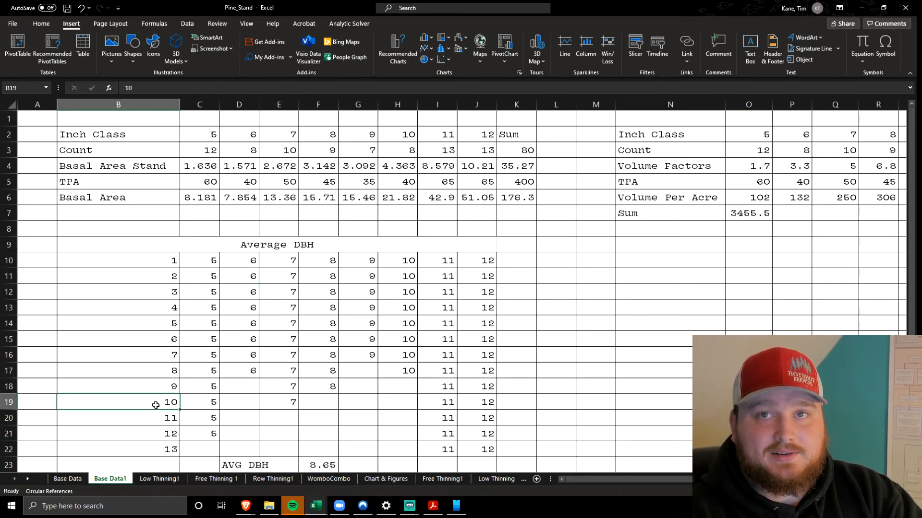
Examine the AVERAGE formula over C10:J22 in F23 and the blank cells around the Average DBH entries
{"action": "scroll", "coordinate": [290, 351], "scroll_direction": "down", "scroll_amount": 2}
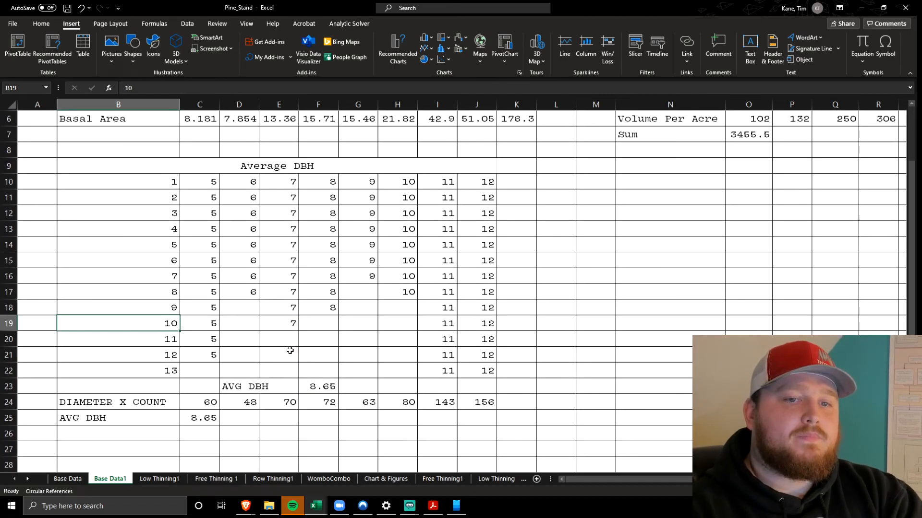
{"action": "left_click", "coordinate": [317, 383]}
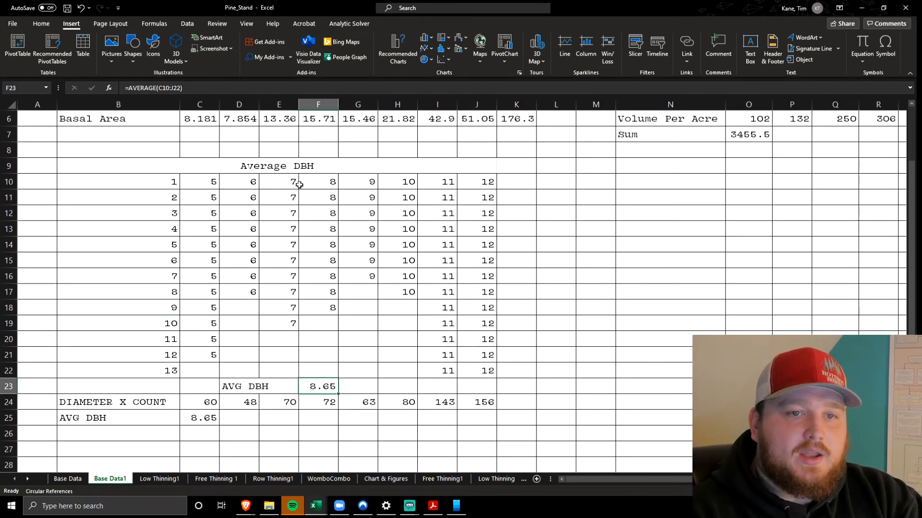
{"action": "left_click", "coordinate": [313, 91]}
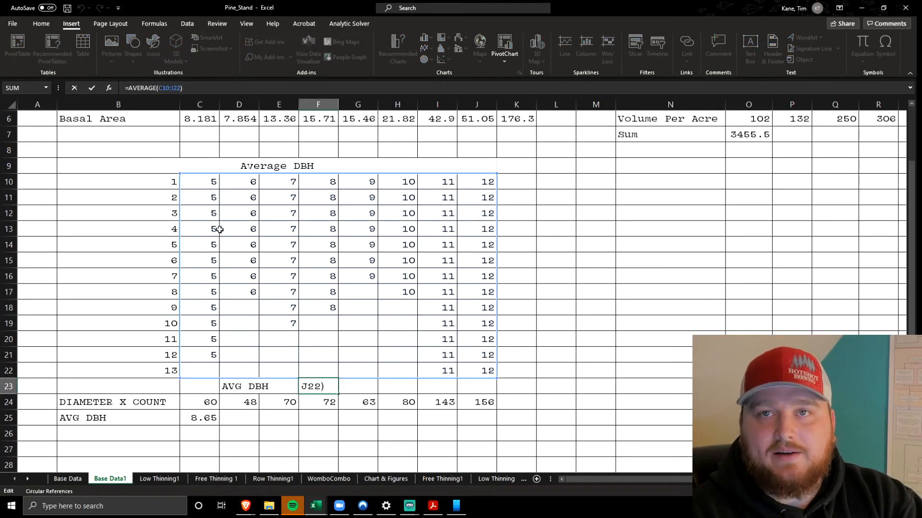
{"action": "left_click", "coordinate": [512, 367]}
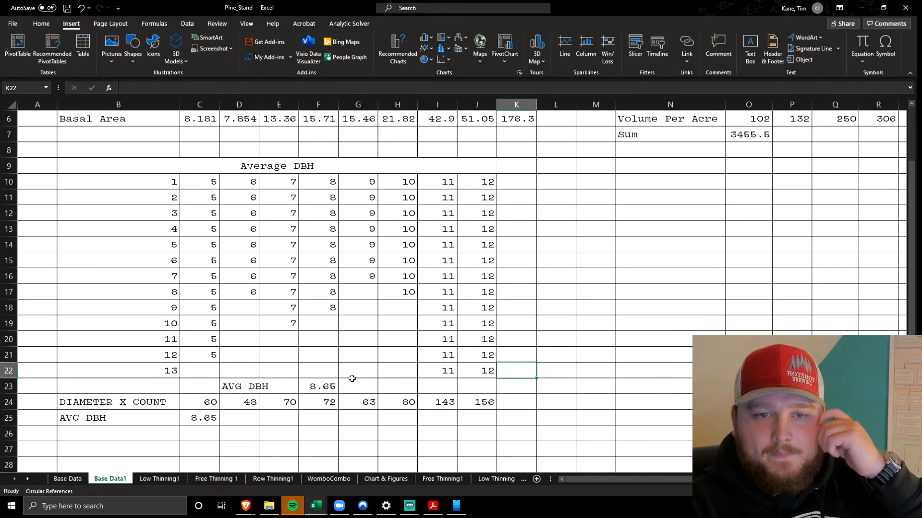
{"action": "left_click", "coordinate": [384, 387]}
{"action": "left_click", "coordinate": [319, 382]}
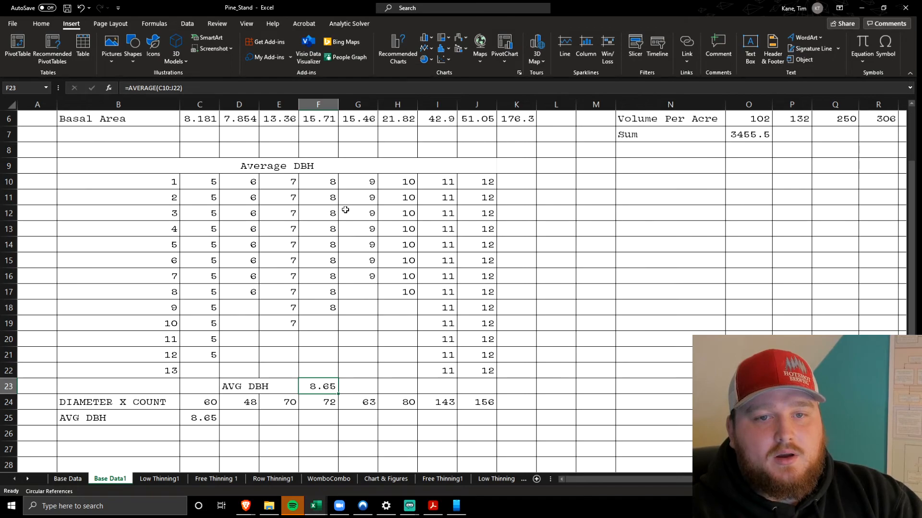
{"action": "left_click_drag", "start_coordinate": [445, 371], "coordinate": [424, 370]}
{"action": "left_click", "coordinate": [528, 196]}
{"action": "left_click", "coordinate": [384, 365]}
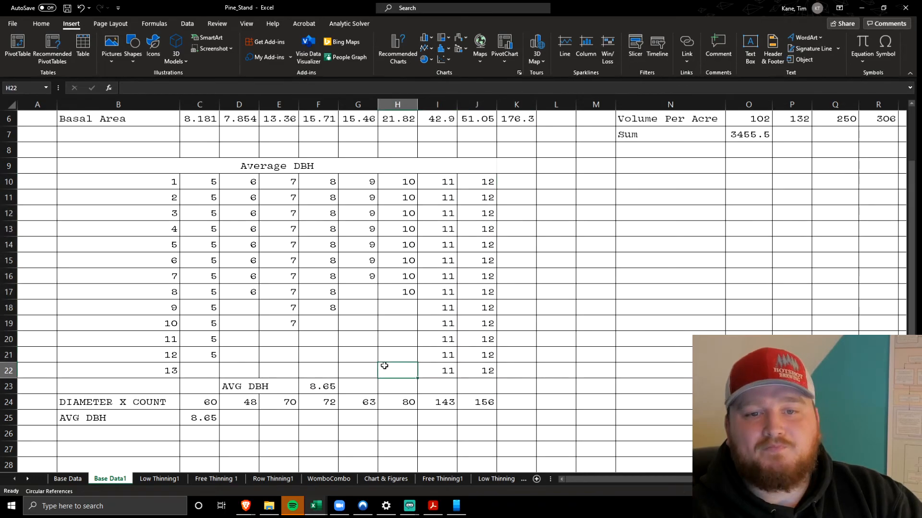
Examine the Diameter x Count formulas in C24:J24, tracing C24 to the 5-inch class and count in C2 and C3
{"action": "scroll", "coordinate": [331, 310], "scroll_direction": "down", "scroll_amount": 2}
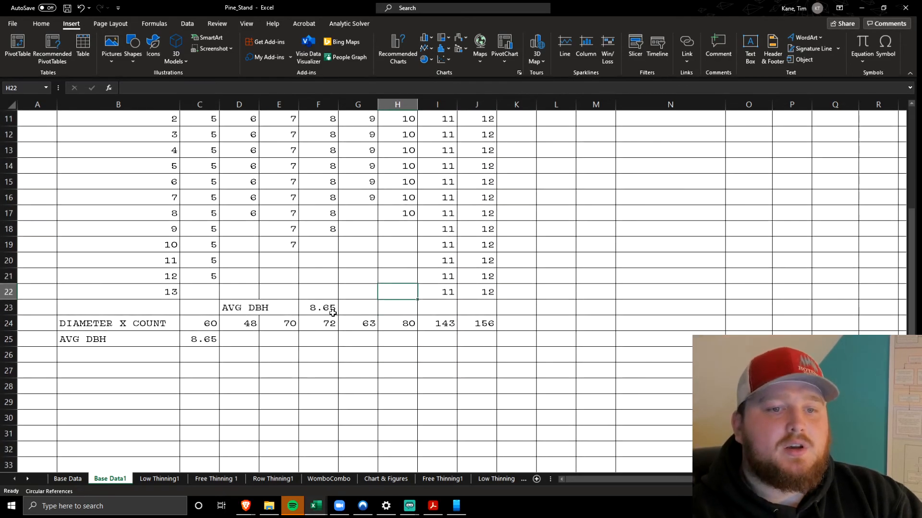
{"action": "left_click", "coordinate": [207, 327]}
{"action": "left_click", "coordinate": [255, 86]}
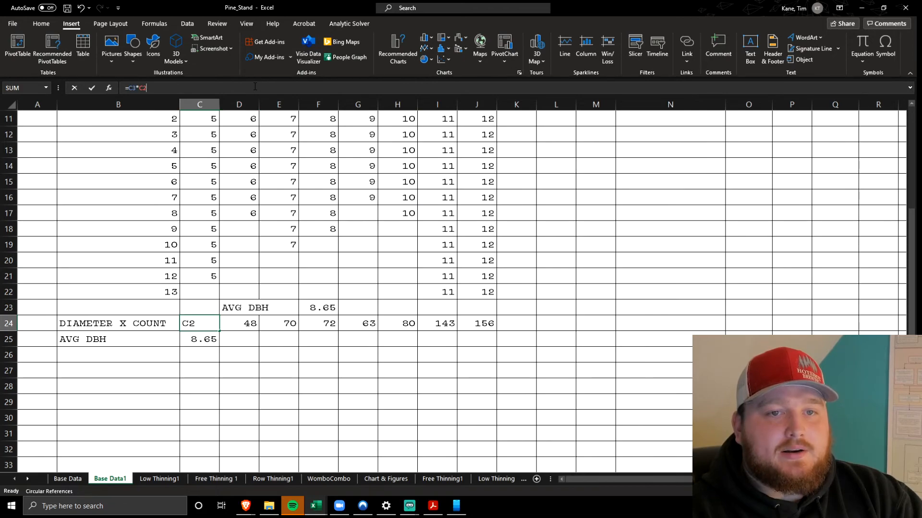
{"action": "scroll", "coordinate": [212, 282], "scroll_direction": "up", "scroll_amount": 4}
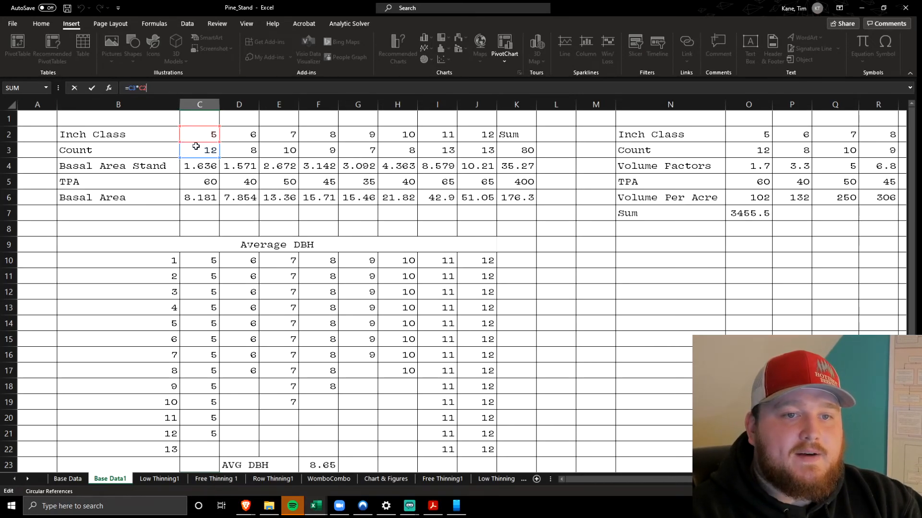
{"action": "scroll", "coordinate": [199, 144], "scroll_direction": "down", "scroll_amount": 3}
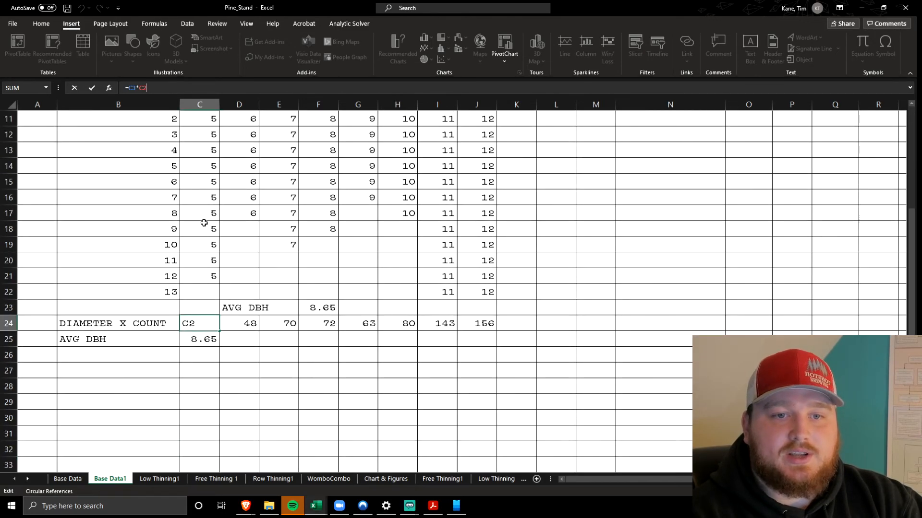
{"action": "left_click", "coordinate": [236, 323]}
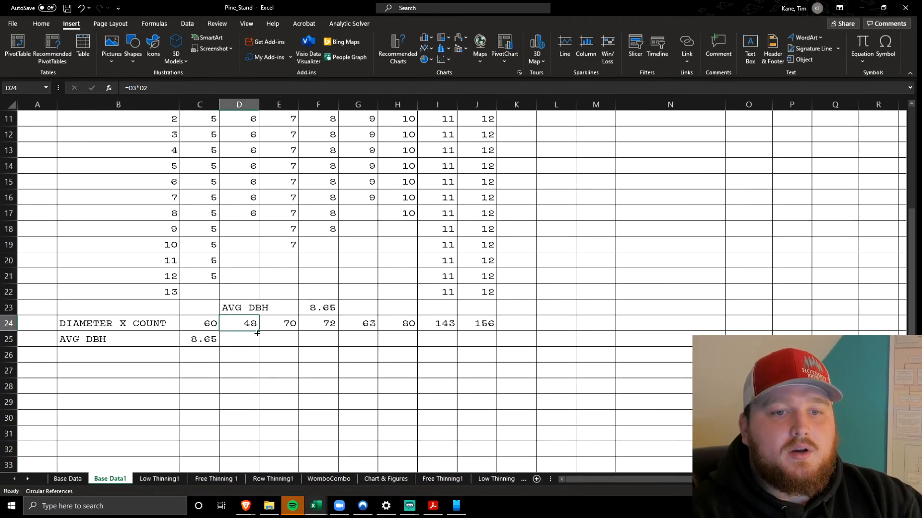
{"action": "left_click_drag", "start_coordinate": [425, 323], "coordinate": [189, 322]}
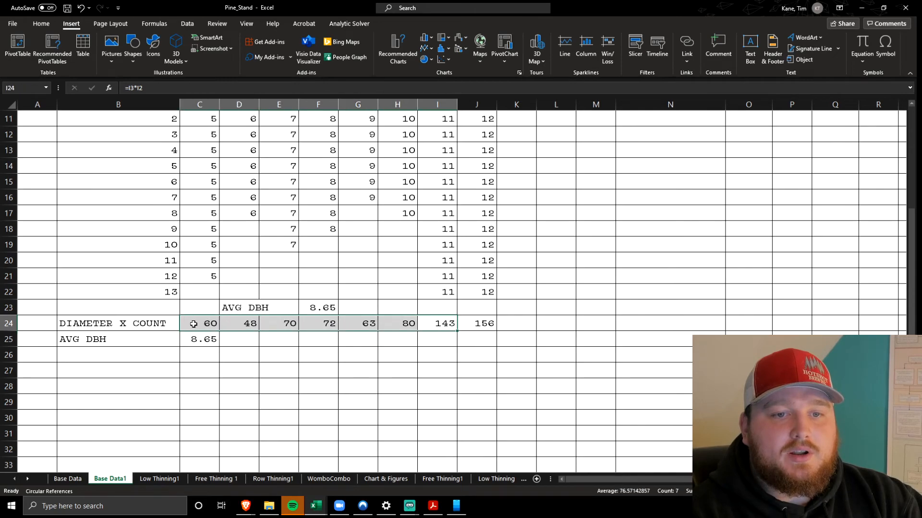
{"action": "left_click", "coordinate": [477, 323]}
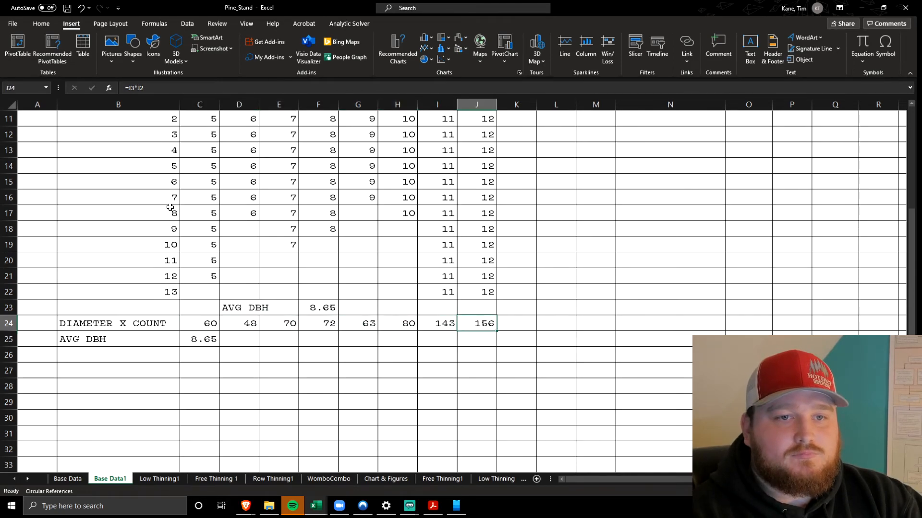
Examine the AVG DBH formula in C25, tracing it to C24:J24 and the total count in K3
{"action": "left_click", "coordinate": [203, 338]}
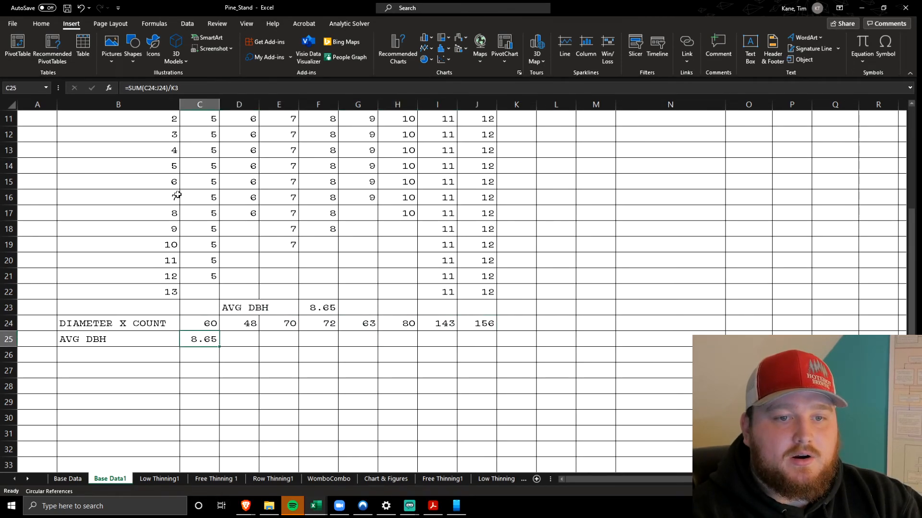
{"action": "left_click", "coordinate": [198, 86]}
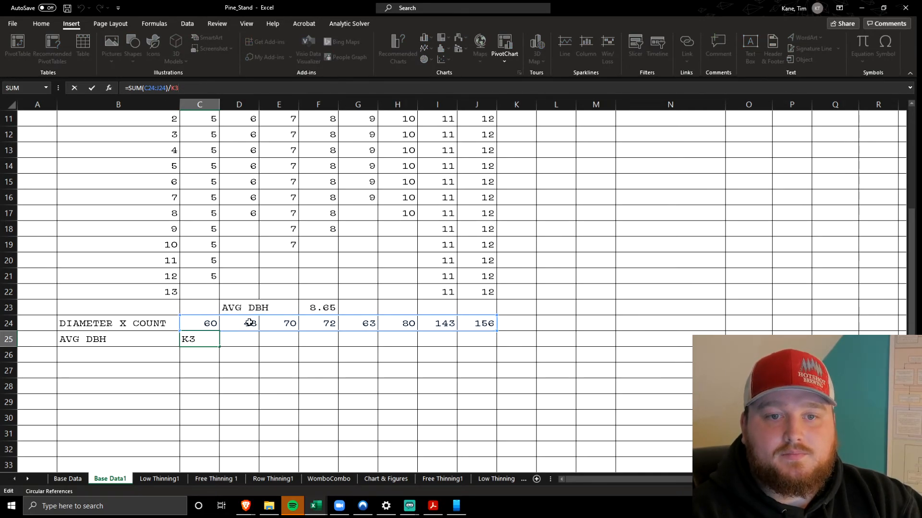
{"action": "scroll", "coordinate": [542, 406], "scroll_direction": "up", "scroll_amount": 3}
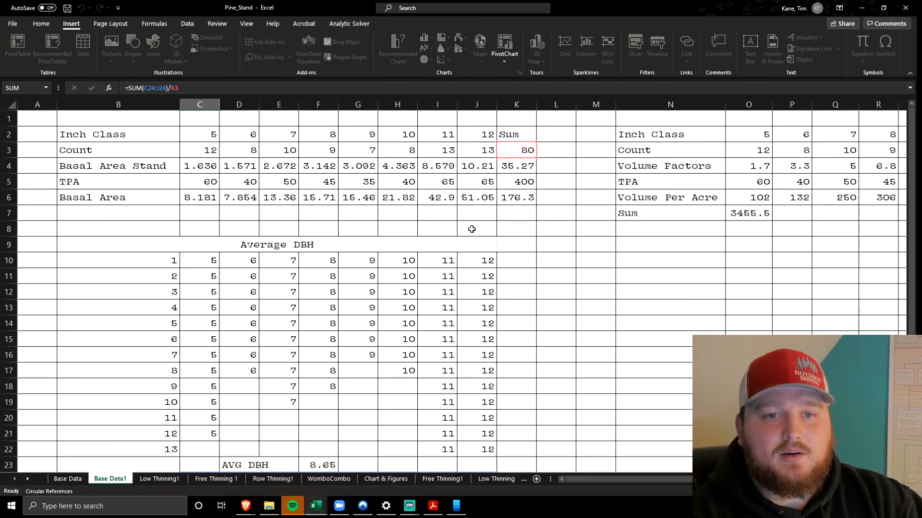
{"action": "key", "text": "Return"}
{"action": "scroll", "coordinate": [205, 397], "scroll_direction": "down", "scroll_amount": 2}
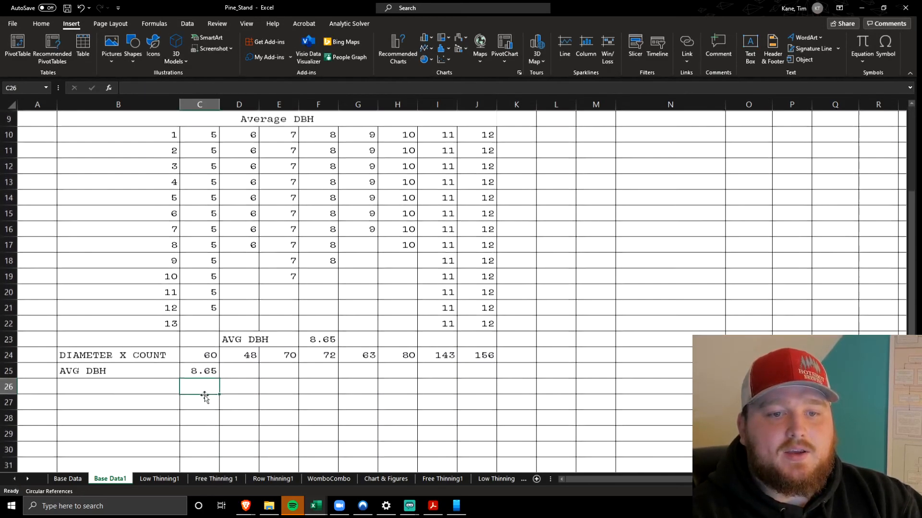
{"action": "left_click", "coordinate": [203, 371]}
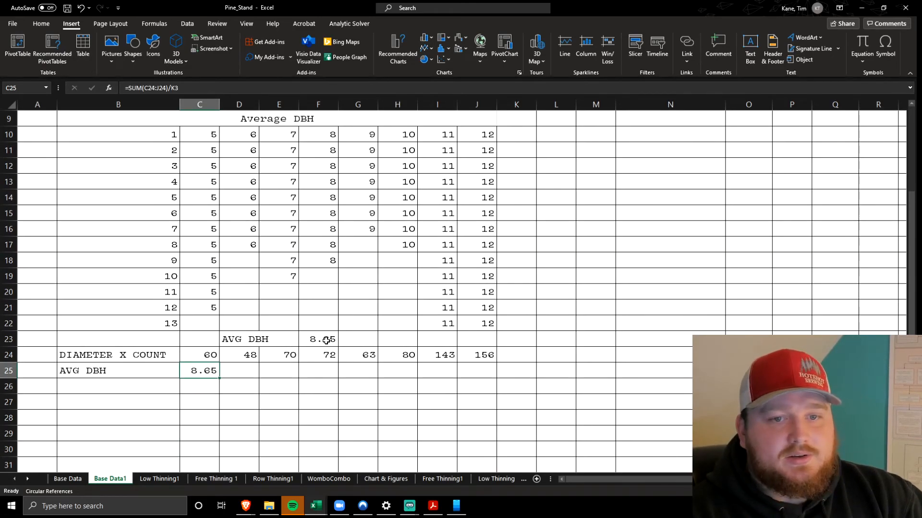
{"action": "left_click", "coordinate": [305, 372]}
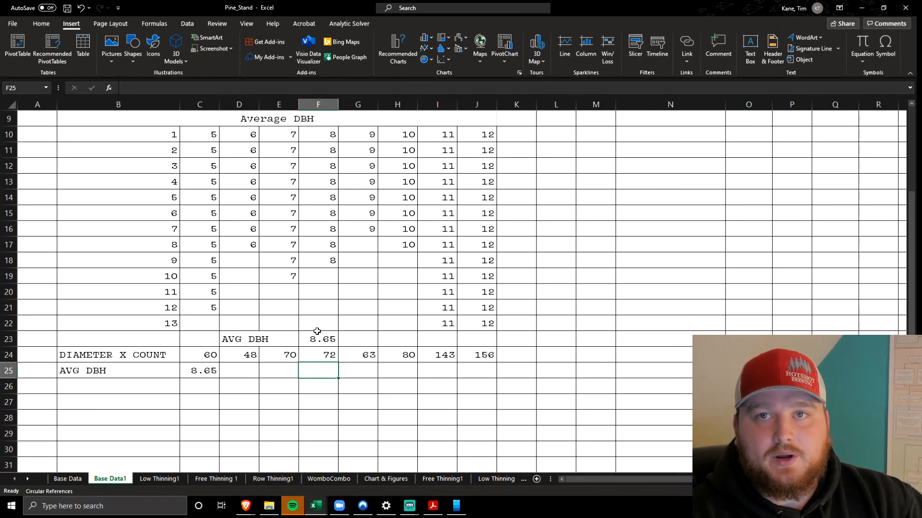
Review the Diameter x Count row's references to the stand table and highlight the TPA values in C5:J5
{"action": "left_click_drag", "start_coordinate": [197, 359], "coordinate": [483, 355]}
{"action": "left_click", "coordinate": [226, 85]}
{"action": "scroll", "coordinate": [314, 332], "scroll_direction": "up", "scroll_amount": 3}
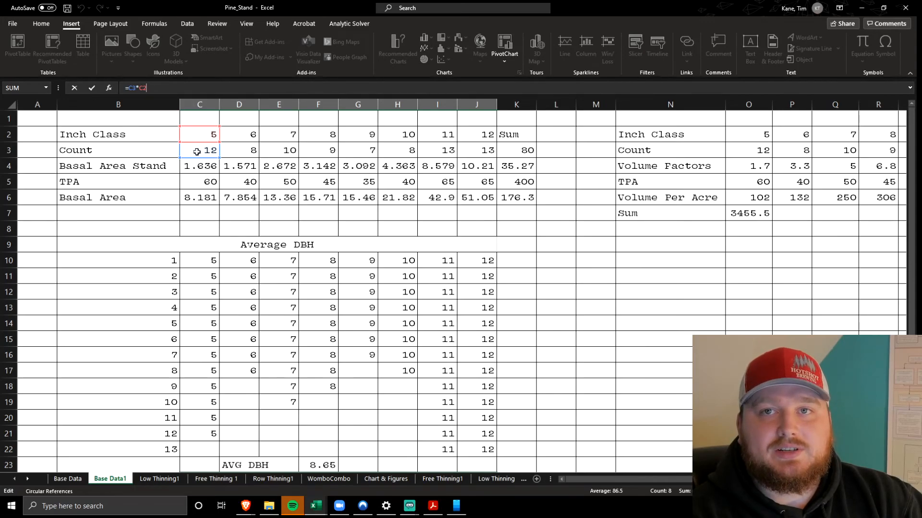
{"action": "key", "text": "Escape"}
{"action": "left_click_drag", "start_coordinate": [200, 185], "coordinate": [465, 180]}
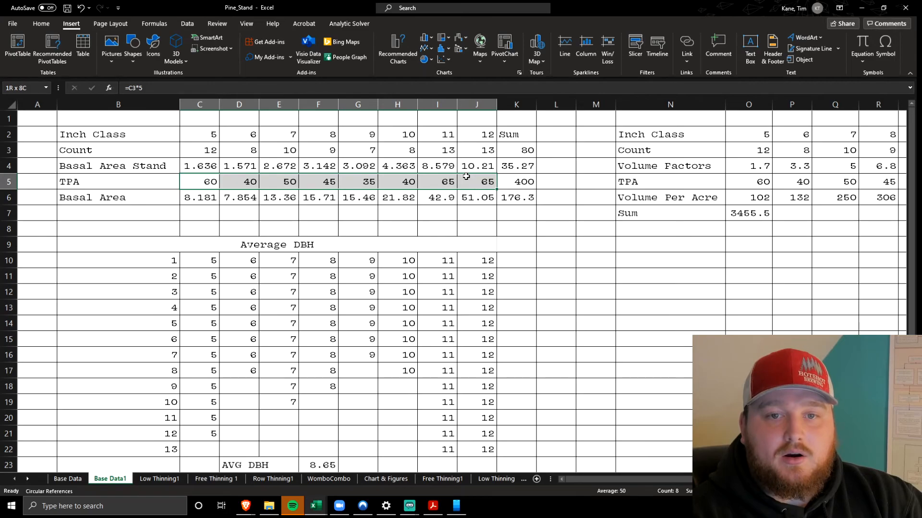
Recheck which total the AVG DBH formula in C25 divides by in the stand table
{"action": "scroll", "coordinate": [439, 216], "scroll_direction": "down", "scroll_amount": 5}
{"action": "left_click", "coordinate": [209, 261]}
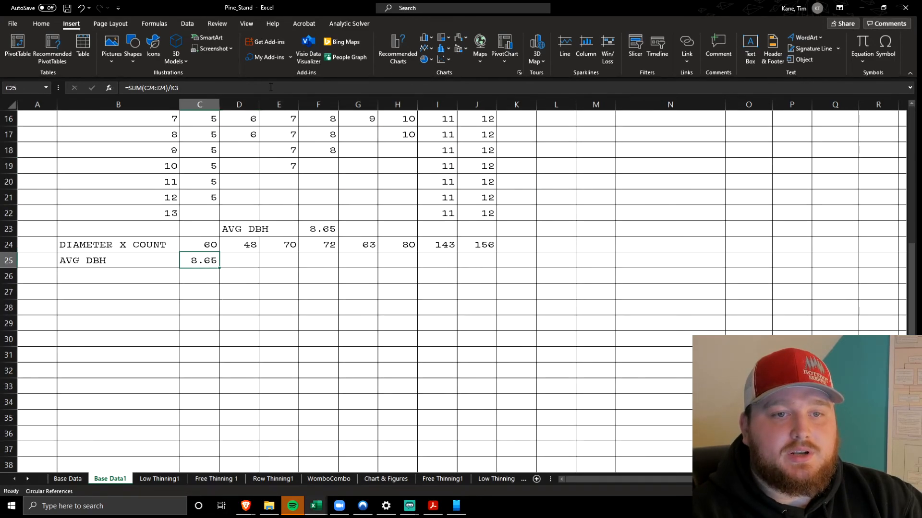
{"action": "left_click", "coordinate": [270, 88]}
{"action": "scroll", "coordinate": [480, 168], "scroll_direction": "up", "scroll_amount": 5}
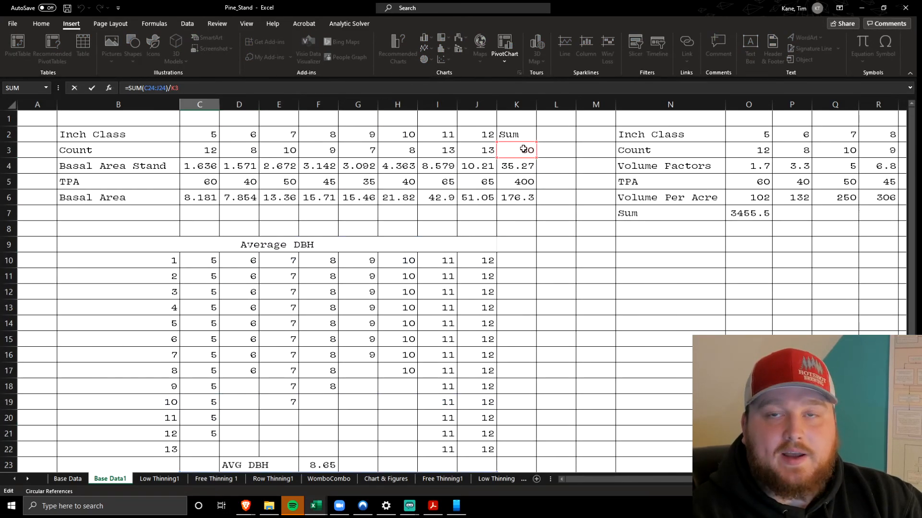
{"action": "left_click", "coordinate": [498, 214]}
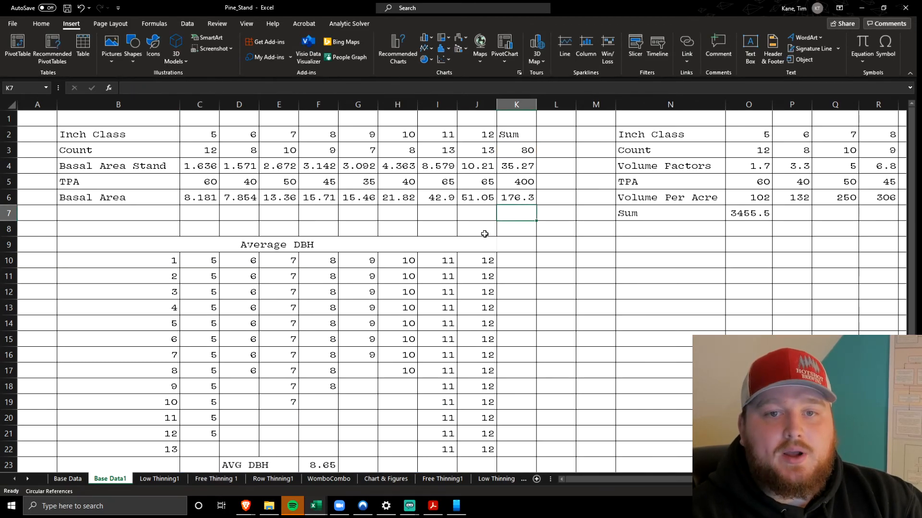
Look over the volume table and highlight its full range N2:V7
{"action": "scroll", "coordinate": [483, 233], "scroll_direction": "right", "scroll_amount": 5}
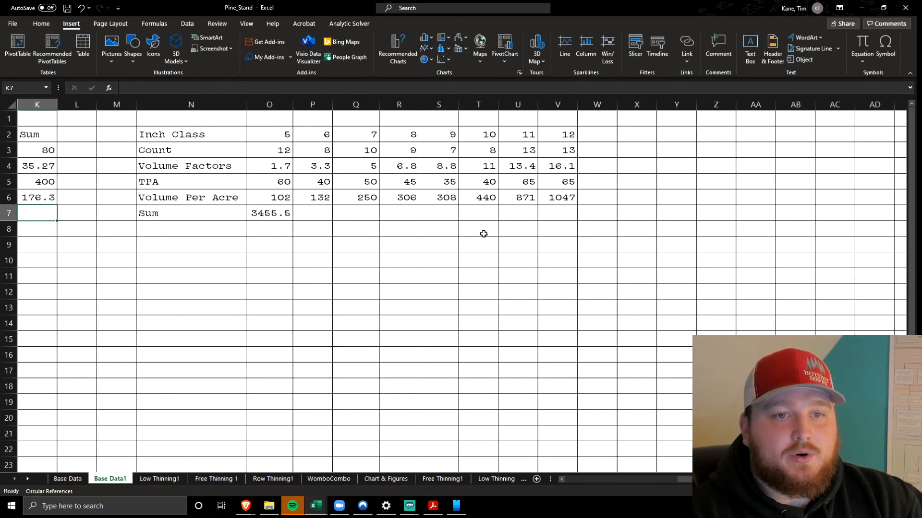
{"action": "left_click", "coordinate": [227, 132]}
{"action": "left_click_drag", "start_coordinate": [177, 136], "coordinate": [562, 213]}
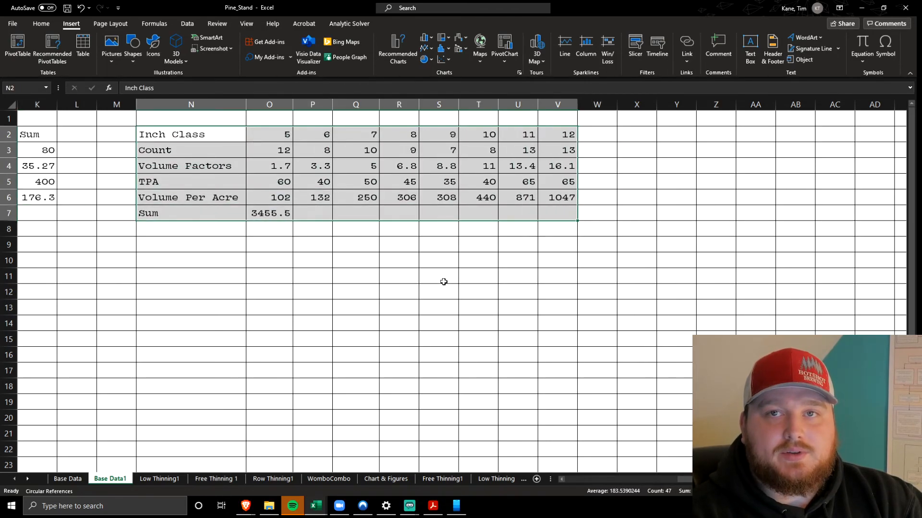
{"action": "left_click", "coordinate": [442, 278]}
Compare the volume table's Inch Class and Count rows in N2:V3 with the same rows in the first stand table
{"action": "left_click_drag", "start_coordinate": [205, 133], "coordinate": [545, 139]}
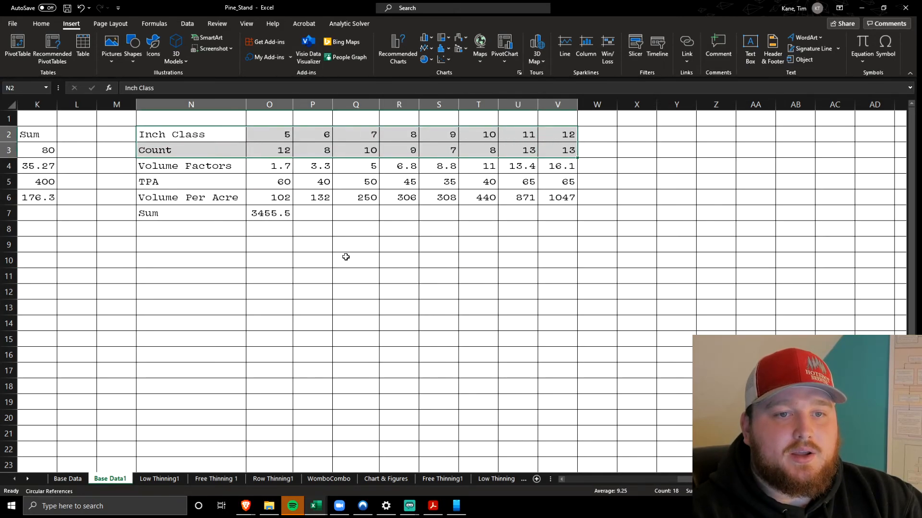
{"action": "scroll", "coordinate": [345, 256], "scroll_direction": "left", "scroll_amount": 5}
{"action": "left_click_drag", "start_coordinate": [101, 139], "coordinate": [477, 149]}
{"action": "scroll", "coordinate": [306, 147], "scroll_direction": "right", "scroll_amount": 5}
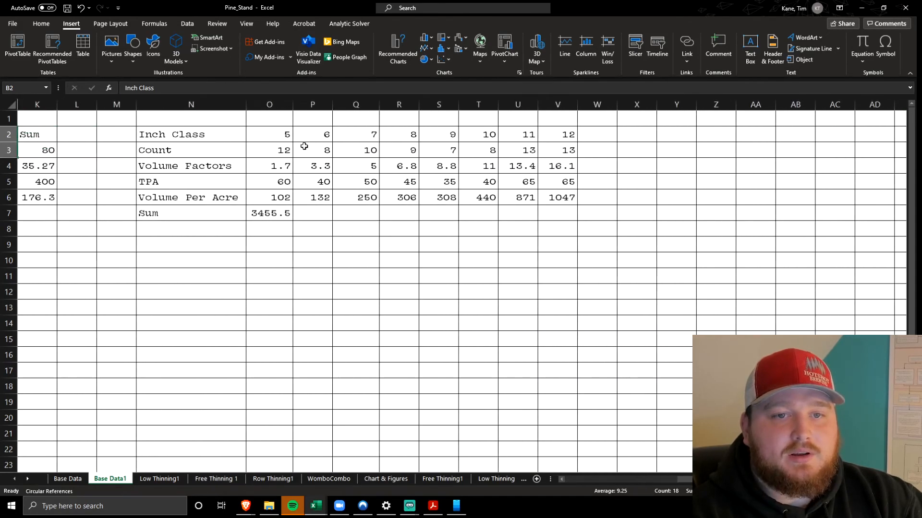
{"action": "left_click", "coordinate": [220, 132]}
Consult Table 24 on page 7 of Thinning Lab 312 2021.pdf in the browser for the volume factor in O4, and return to the Excel workbook
{"action": "left_click", "coordinate": [266, 168]}
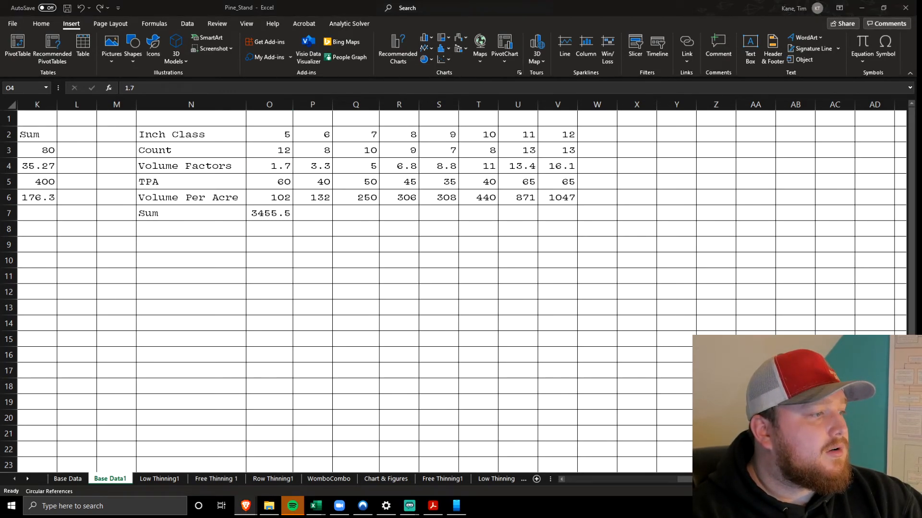
{"action": "left_click_drag", "start_coordinate": [0, 158], "coordinate": [557, 0]}
{"action": "scroll", "coordinate": [450, 164], "scroll_direction": "down", "scroll_amount": 4}
{"action": "scroll", "coordinate": [450, 164], "scroll_direction": "up", "scroll_amount": 15}
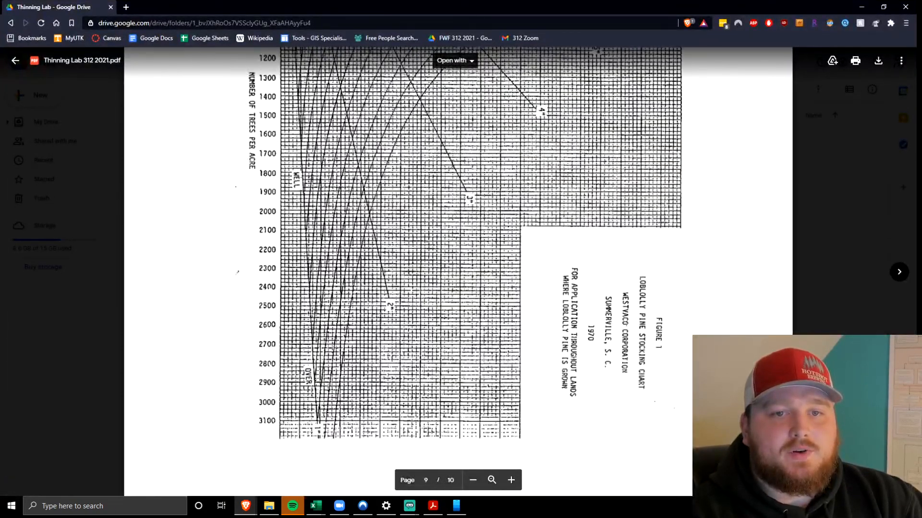
{"action": "scroll", "coordinate": [452, 164], "scroll_direction": "up", "scroll_amount": 12}
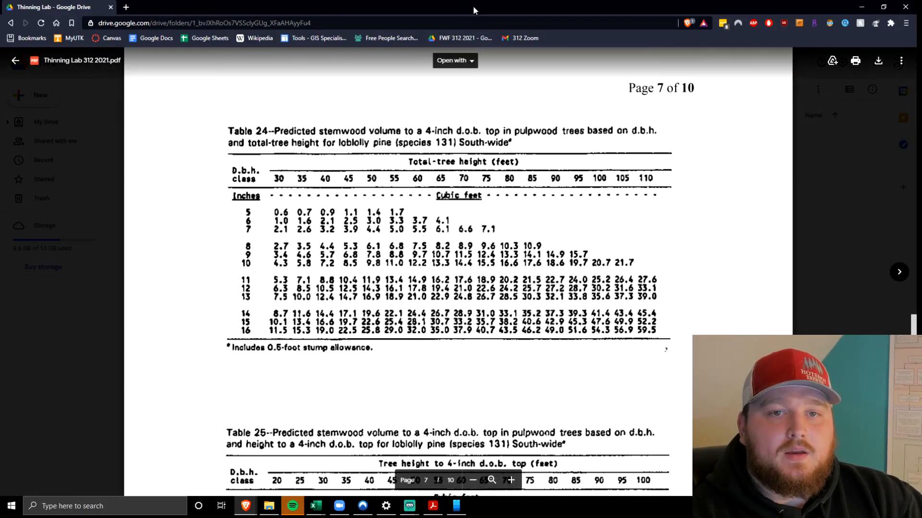
{"action": "key", "text": "super+Right"}
{"action": "key", "text": "Return"}
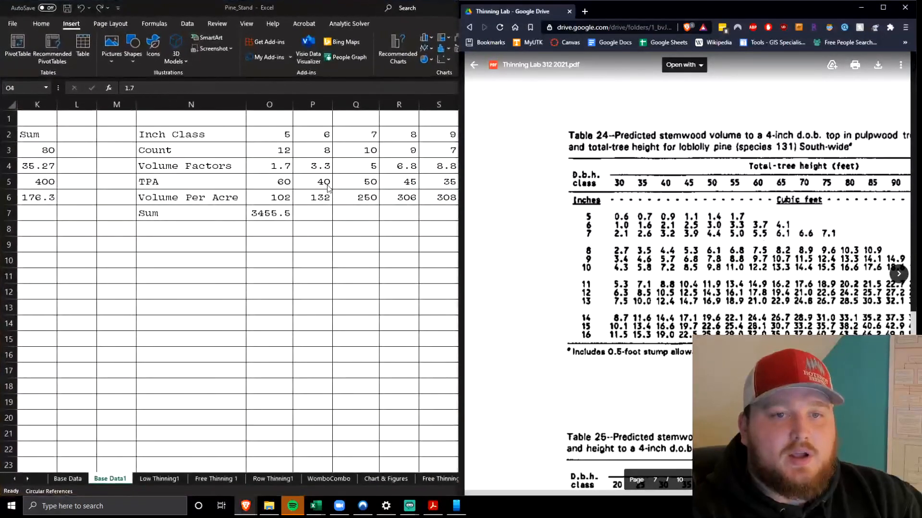
{"action": "key", "text": "super+Up"}
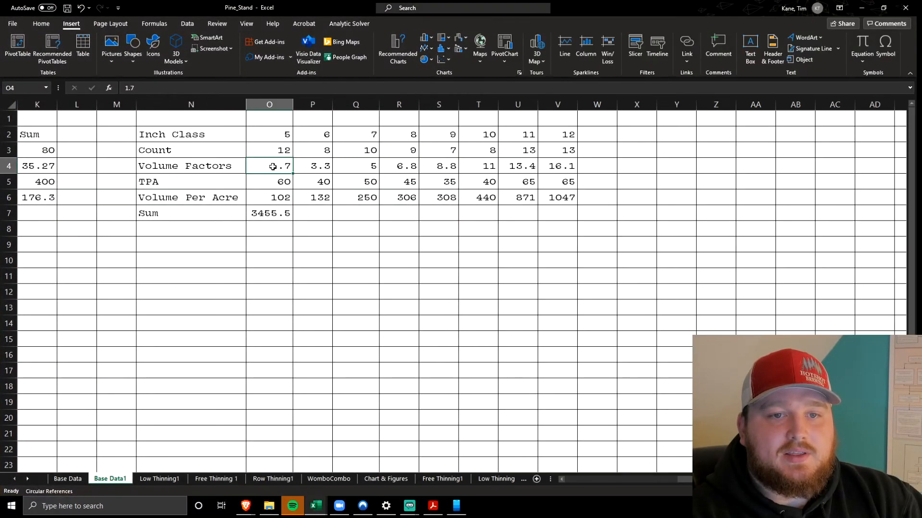
Consult Table 24 in the browser's lab PDF again, return to the Excel workbook and highlight the volume factors O4:V4
{"action": "mouse_move", "coordinate": [246, 506]}
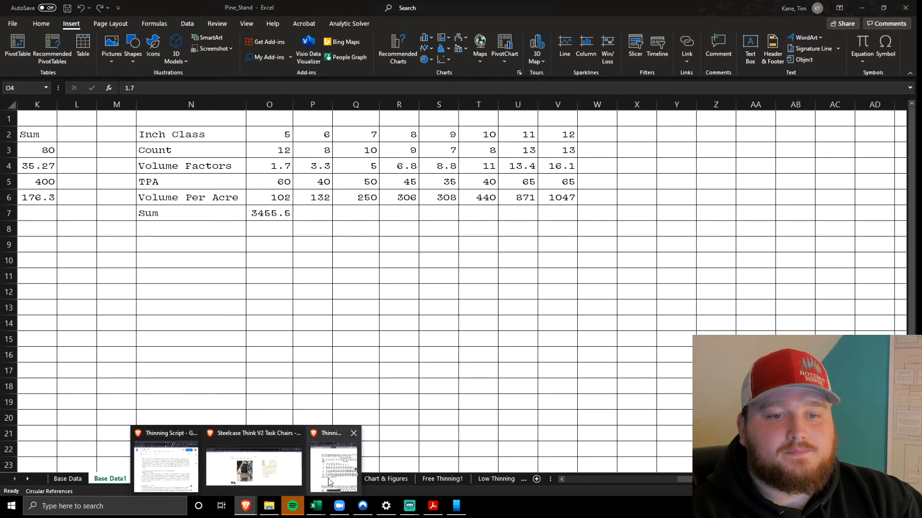
{"action": "left_click", "coordinate": [329, 482]}
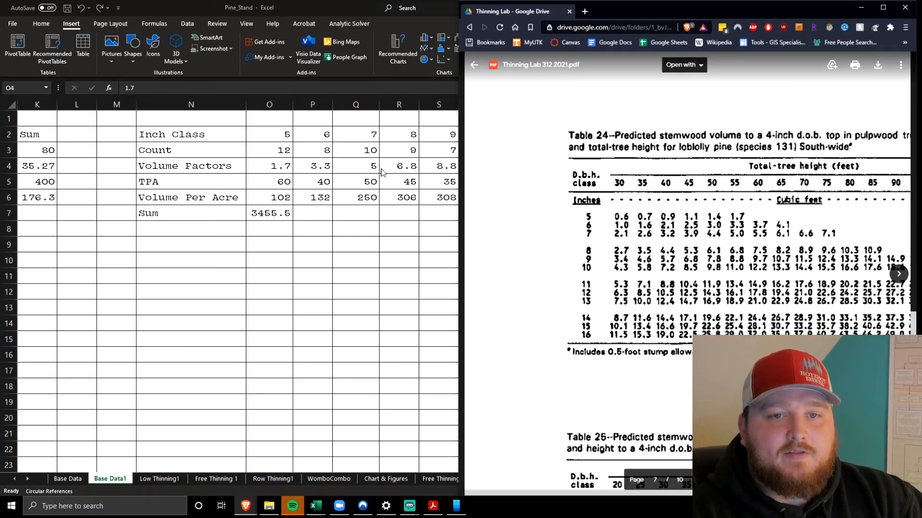
{"action": "left_click", "coordinate": [362, 164]}
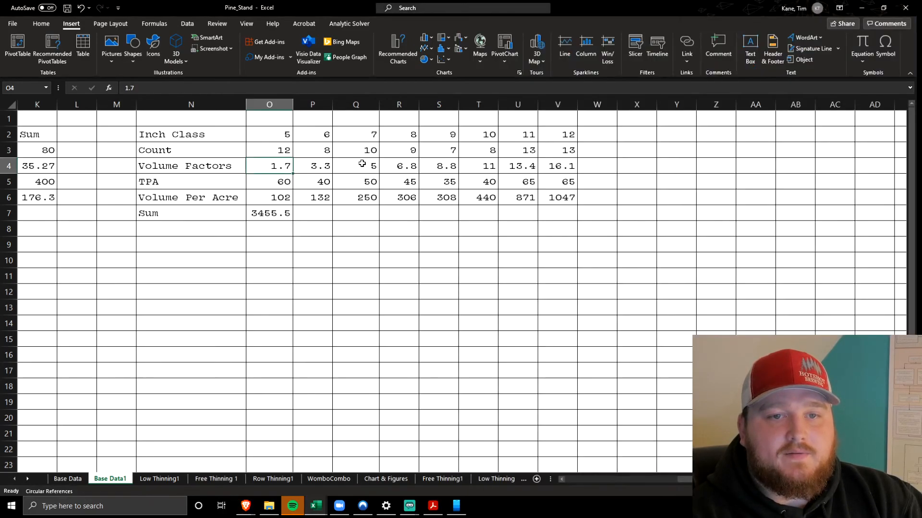
{"action": "left_click_drag", "start_coordinate": [294, 169], "coordinate": [360, 169]}
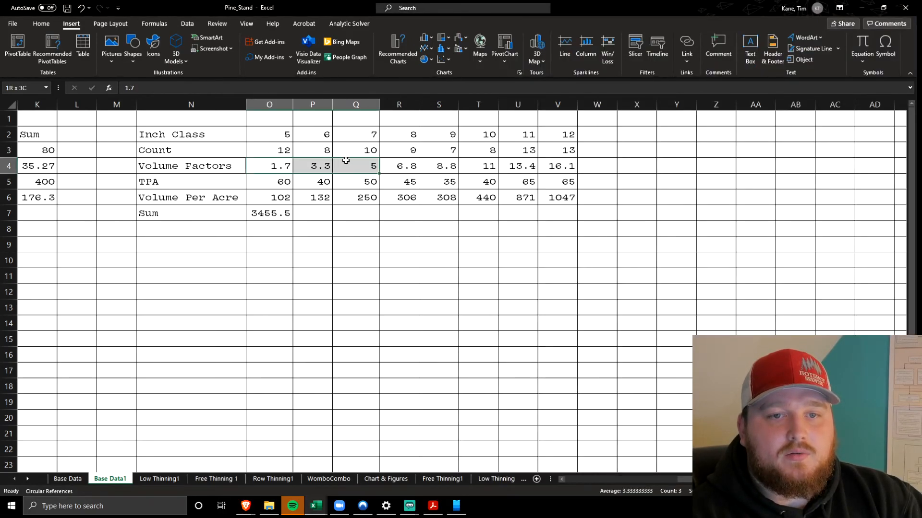
{"action": "left_click", "coordinate": [266, 177]}
{"action": "left_click_drag", "start_coordinate": [274, 165], "coordinate": [548, 166]}
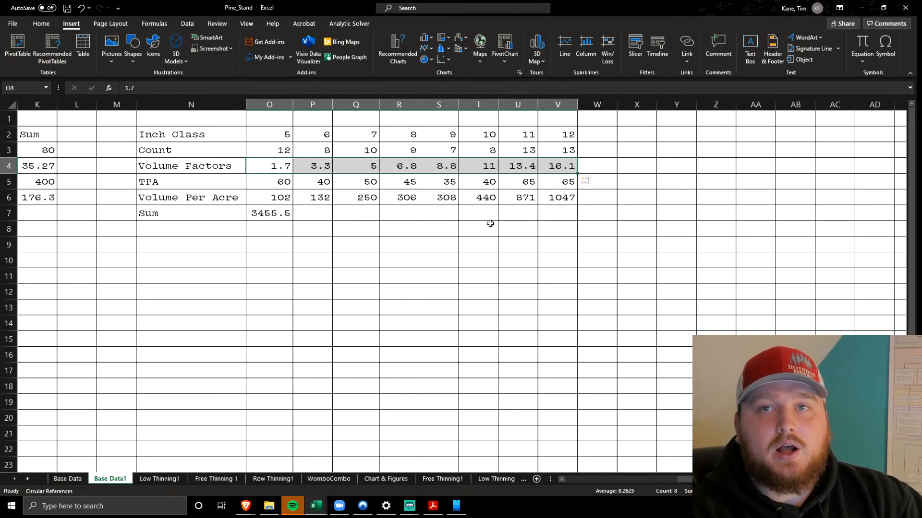
Inspect the TPA formula in O5 and the Volume Per Acre formula in O6 of the volume table
{"action": "left_click", "coordinate": [285, 197]}
{"action": "left_click", "coordinate": [277, 182]}
{"action": "double_click", "coordinate": [277, 182]}
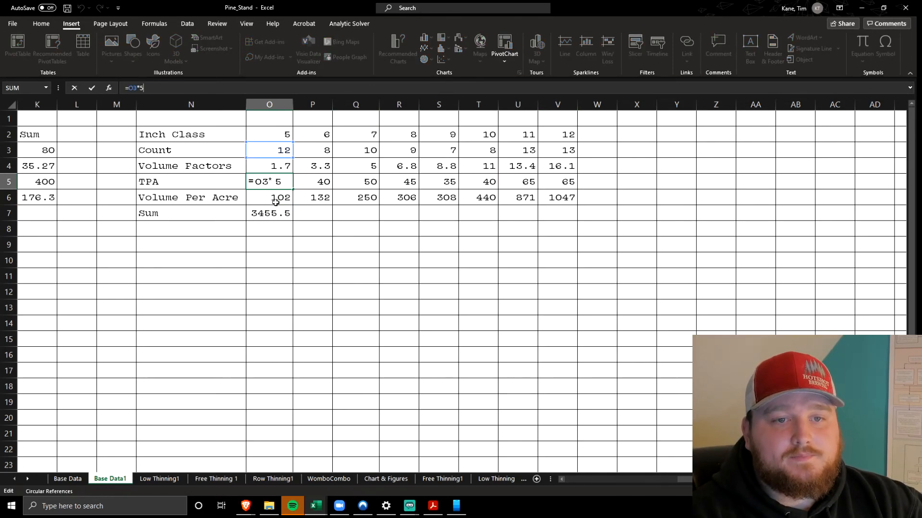
{"action": "key", "text": "Return"}
{"action": "type", "text": "=O5*O4"}
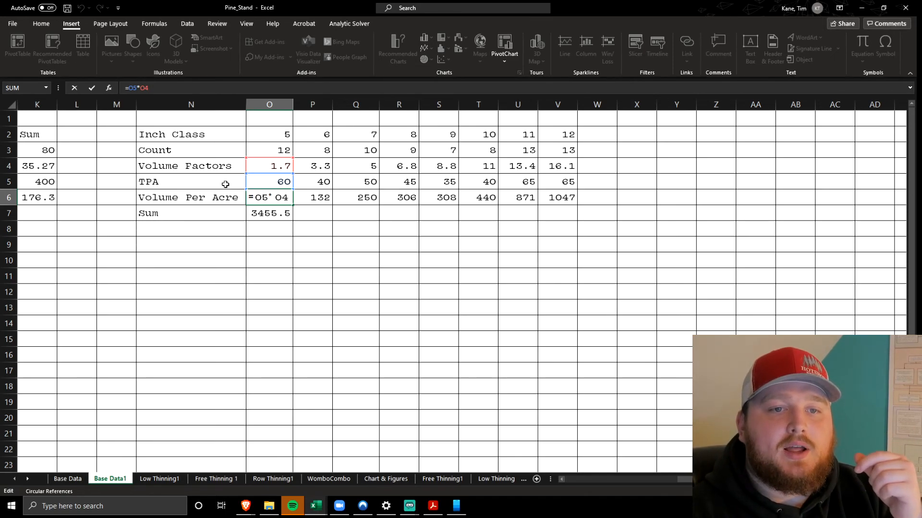
{"action": "key", "text": "Return"}
Highlight the Volume Per Acre row O6:V6 and check which range the Sum formula in O7 adds up
{"action": "left_click", "coordinate": [264, 198]}
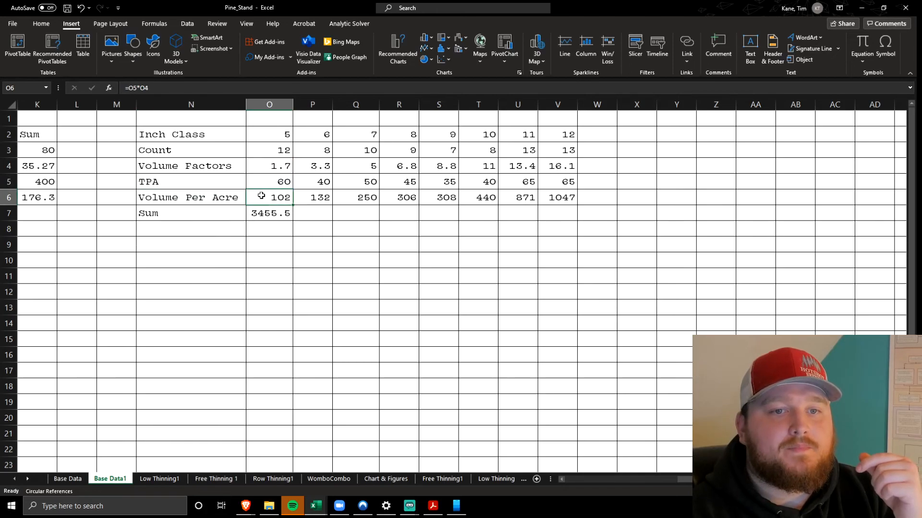
{"action": "left_click_drag", "start_coordinate": [293, 205], "coordinate": [578, 200]}
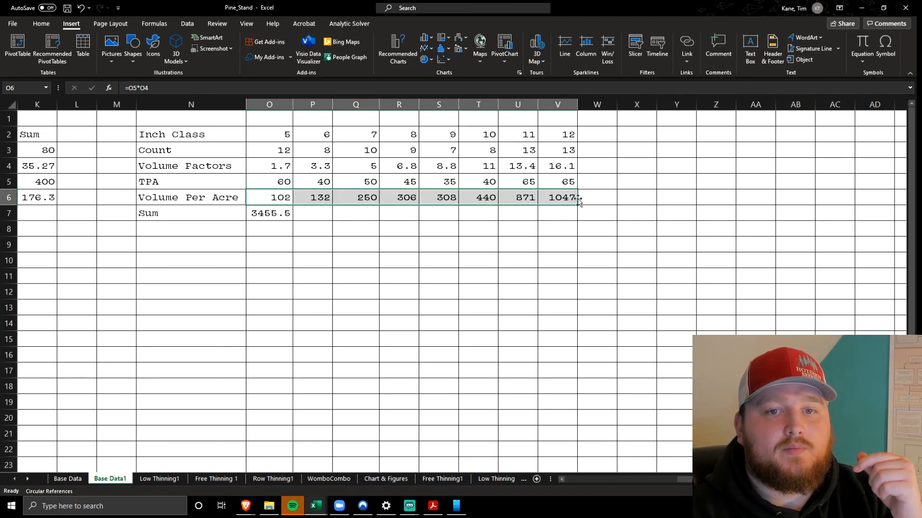
{"action": "left_click", "coordinate": [279, 220]}
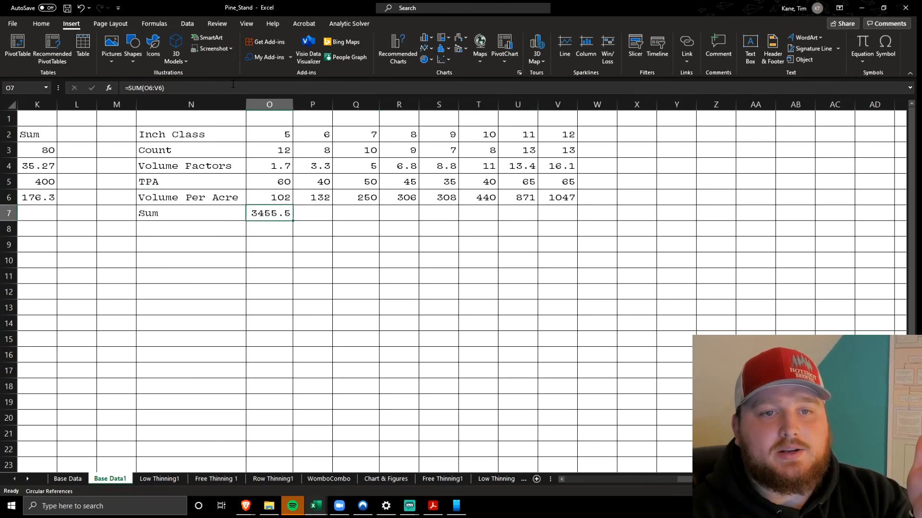
{"action": "double_click", "coordinate": [276, 209]}
{"action": "key", "text": "Escape"}
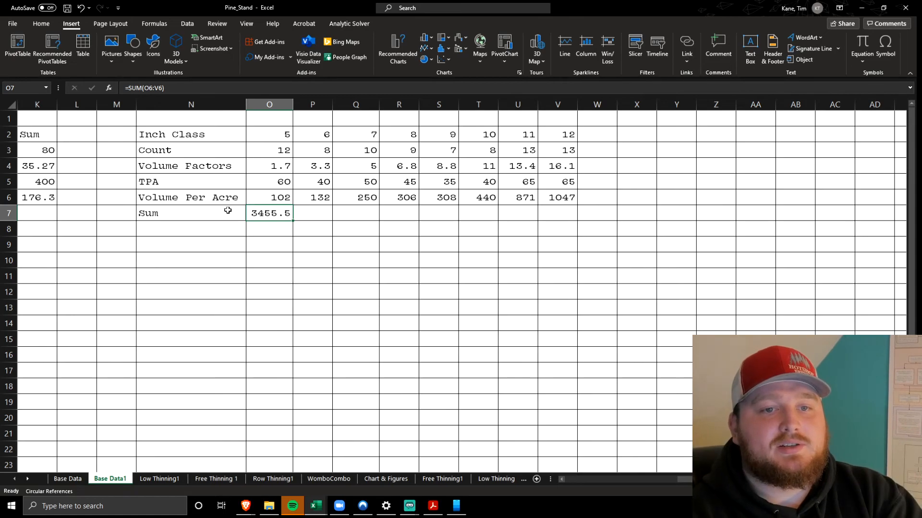
{"action": "left_click_drag", "start_coordinate": [191, 197], "coordinate": [553, 198]}
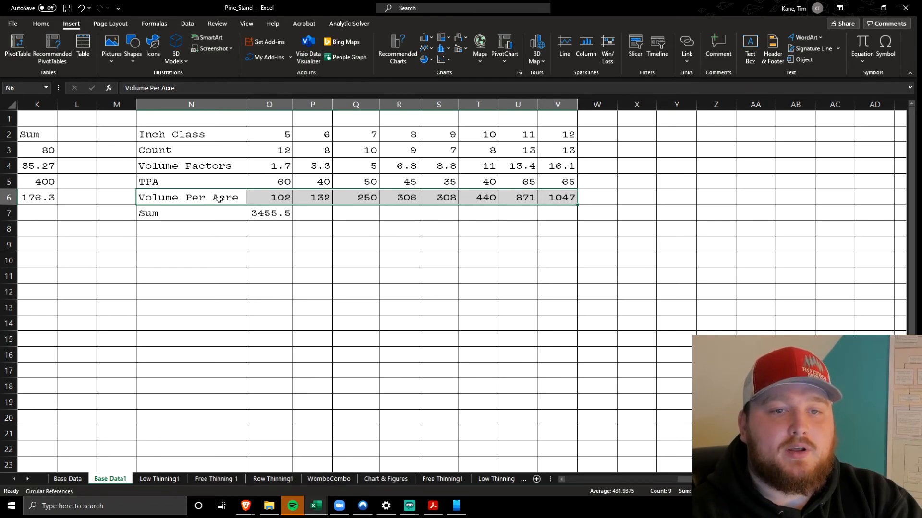
{"action": "left_click_drag", "start_coordinate": [215, 197], "coordinate": [606, 211]}
{"action": "left_click", "coordinate": [499, 260]}
Open the Low Thinning1 sheet, look over its tables and highlight the cut table's rows B3:K6
{"action": "scroll", "coordinate": [497, 260], "scroll_direction": "left", "scroll_amount": 5}
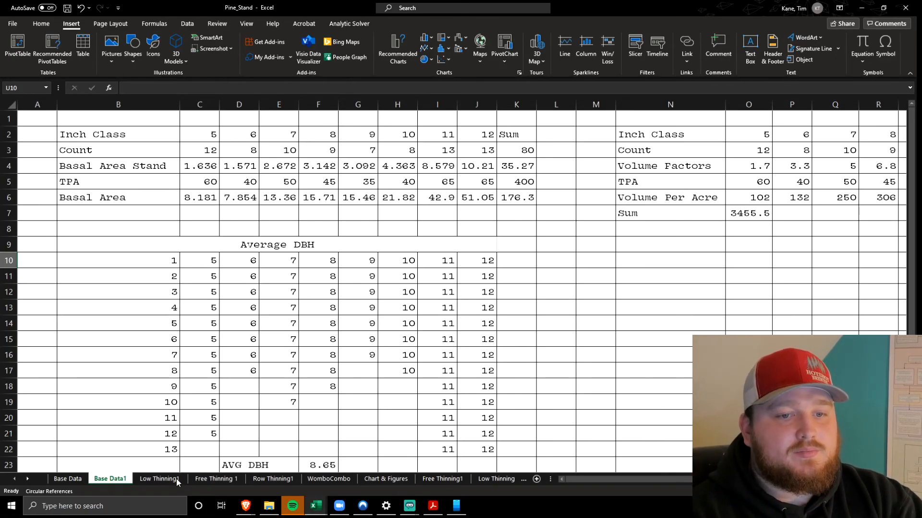
{"action": "left_click", "coordinate": [163, 479]}
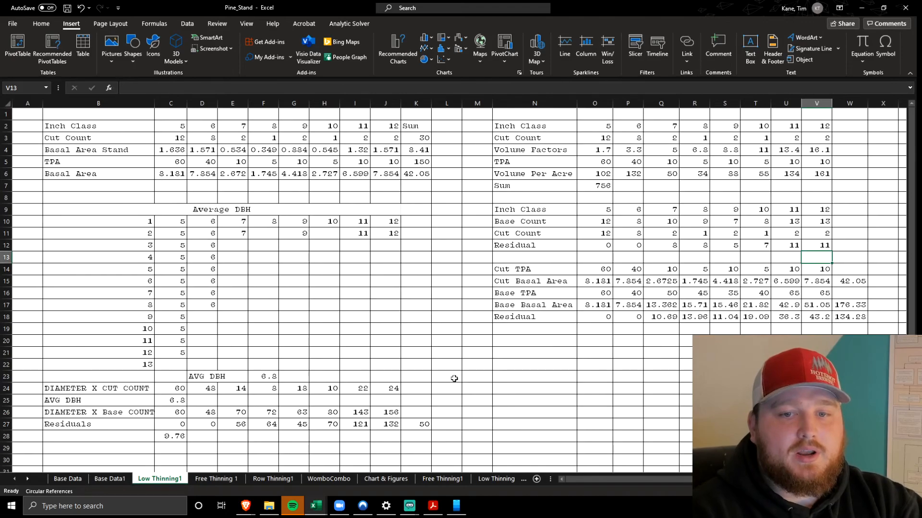
{"action": "scroll", "coordinate": [321, 239], "scroll_direction": "up", "scroll_amount": 2}
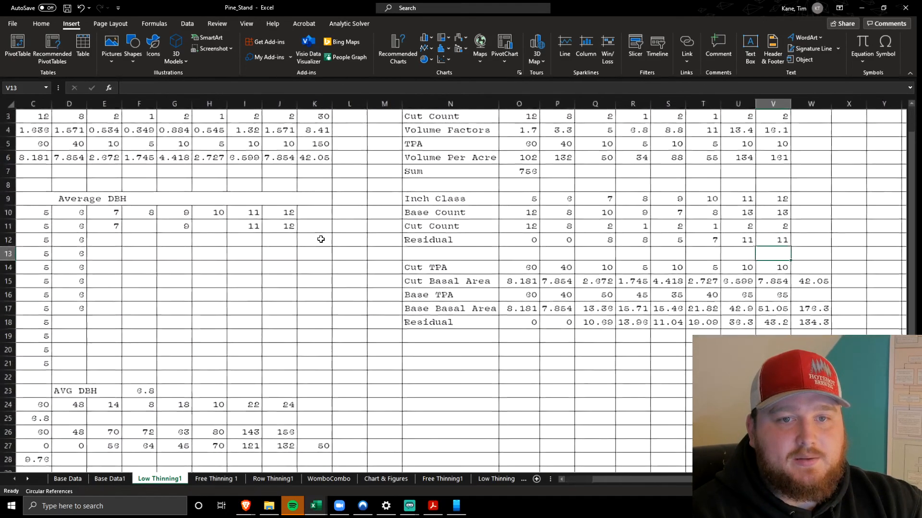
{"action": "scroll", "coordinate": [321, 239], "scroll_direction": "up", "scroll_amount": 2}
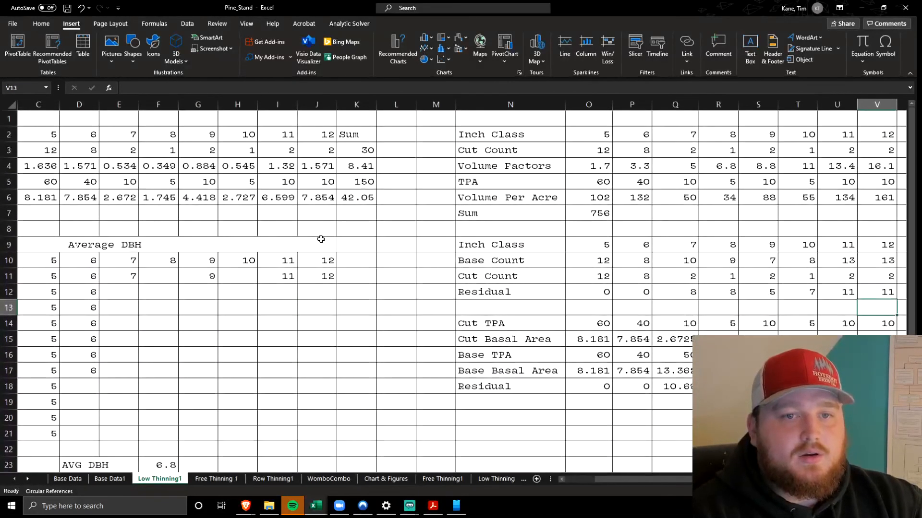
{"action": "scroll", "coordinate": [320, 239], "scroll_direction": "right", "scroll_amount": 6}
{"action": "scroll", "coordinate": [320, 239], "scroll_direction": "left", "scroll_amount": 7}
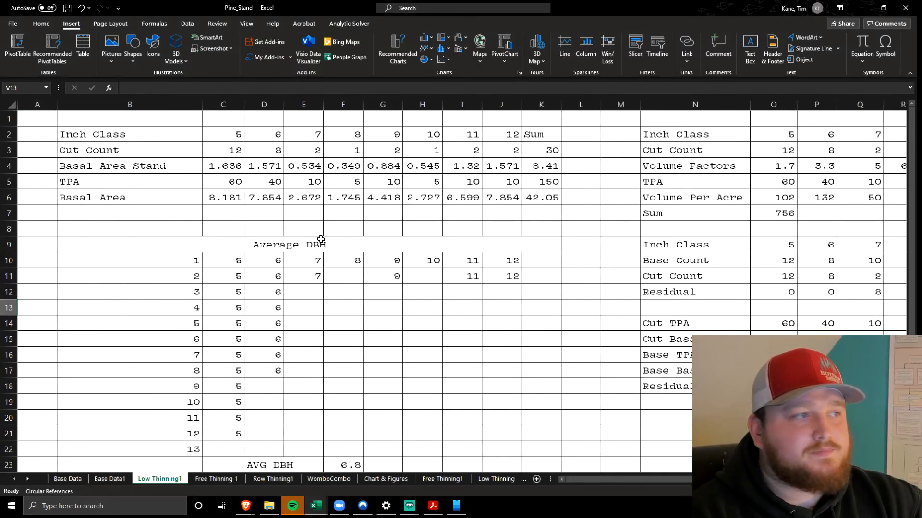
{"action": "scroll", "coordinate": [253, 215], "scroll_direction": "up", "scroll_amount": 3}
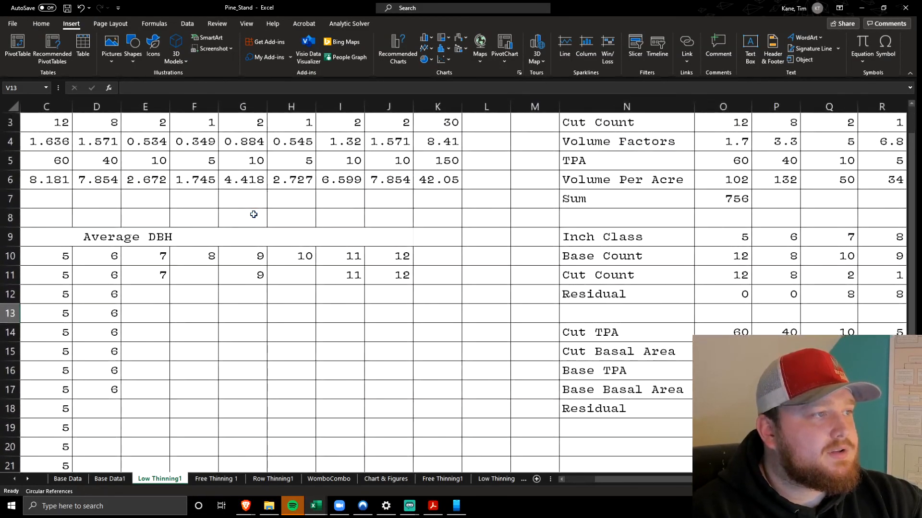
{"action": "scroll", "coordinate": [253, 215], "scroll_direction": "right", "scroll_amount": 4}
{"action": "scroll", "coordinate": [253, 214], "scroll_direction": "left", "scroll_amount": 5}
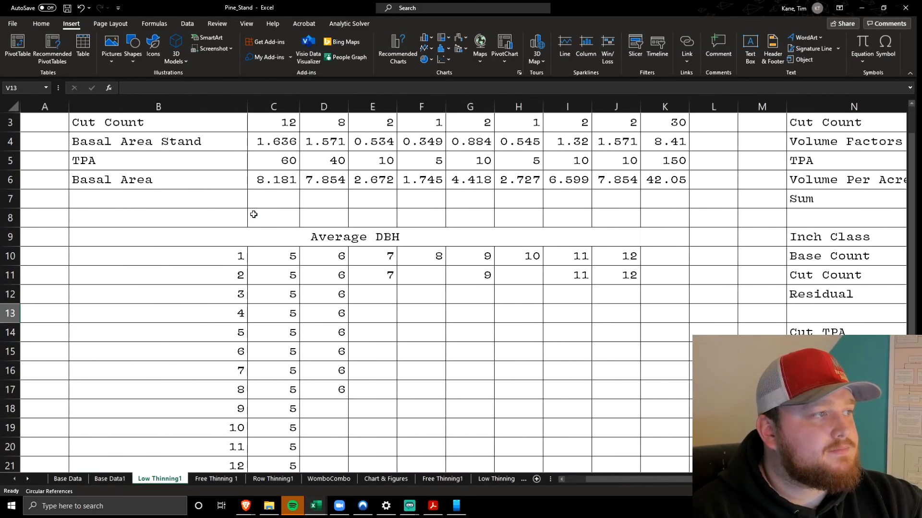
{"action": "left_click", "coordinate": [266, 187]}
{"action": "left_click_drag", "start_coordinate": [140, 128], "coordinate": [672, 178]}
{"action": "left_click", "coordinate": [212, 217]}
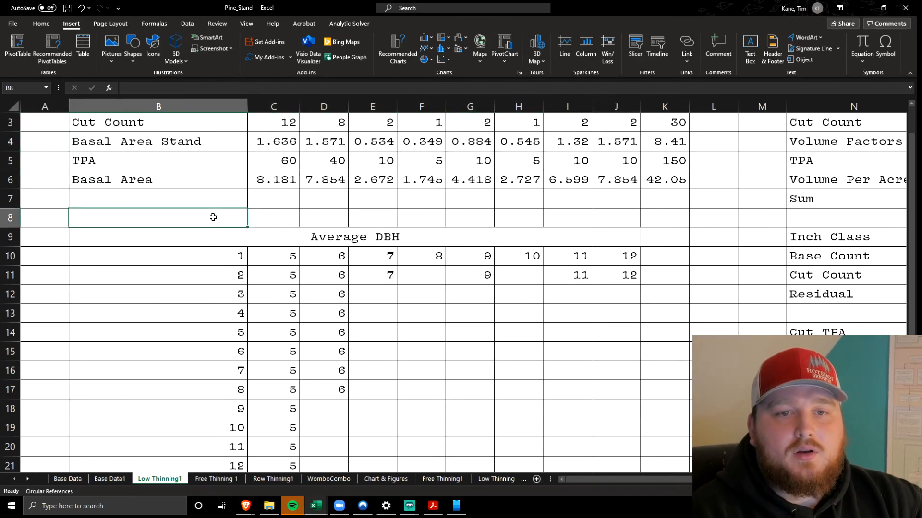
Highlight the cut table's Inch Class row B2:J2 and its Cut Count row B3:J3 for comparison
{"action": "scroll", "coordinate": [213, 223], "scroll_direction": "up", "scroll_amount": 1}
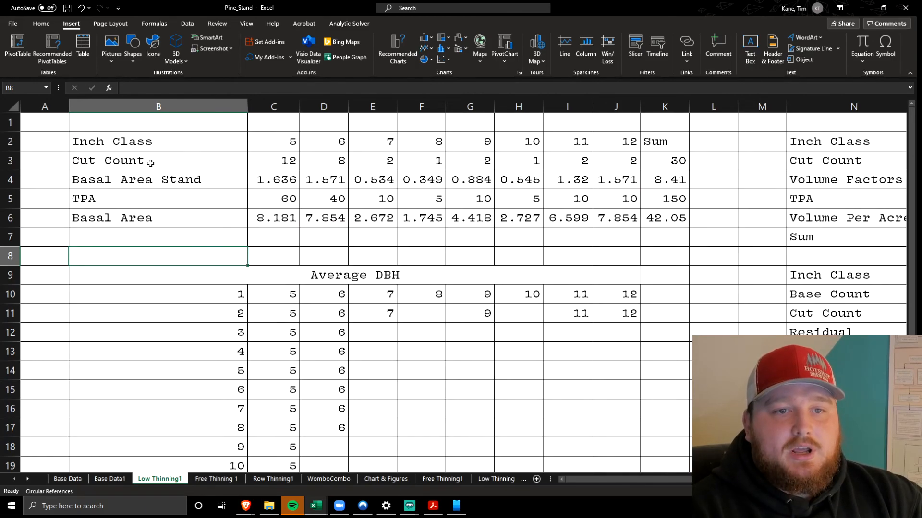
{"action": "left_click_drag", "start_coordinate": [183, 137], "coordinate": [618, 151]}
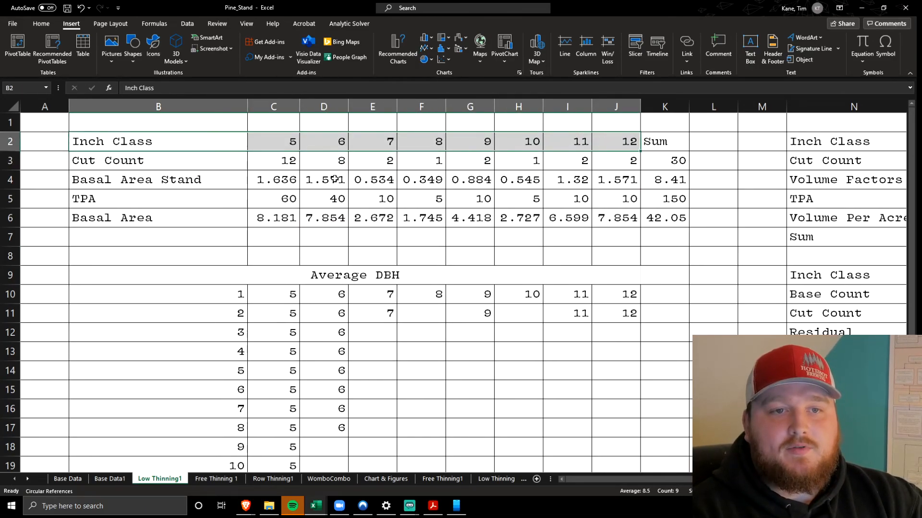
{"action": "left_click_drag", "start_coordinate": [193, 156], "coordinate": [602, 157]}
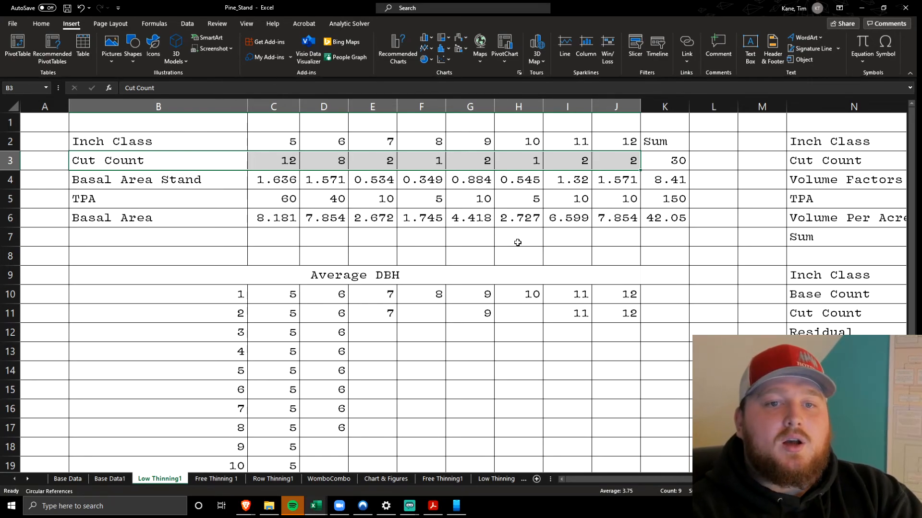
{"action": "left_click_drag", "start_coordinate": [614, 153], "coordinate": [343, 155]}
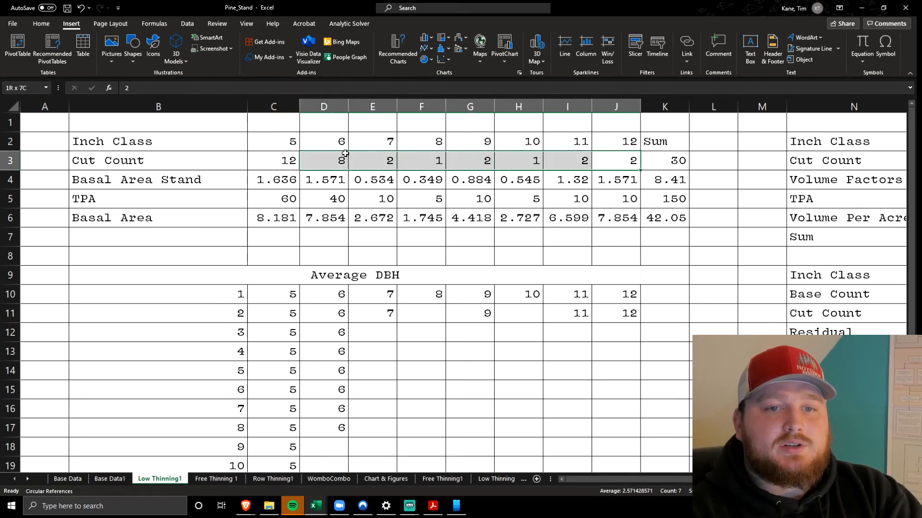
{"action": "left_click", "coordinate": [371, 161]}
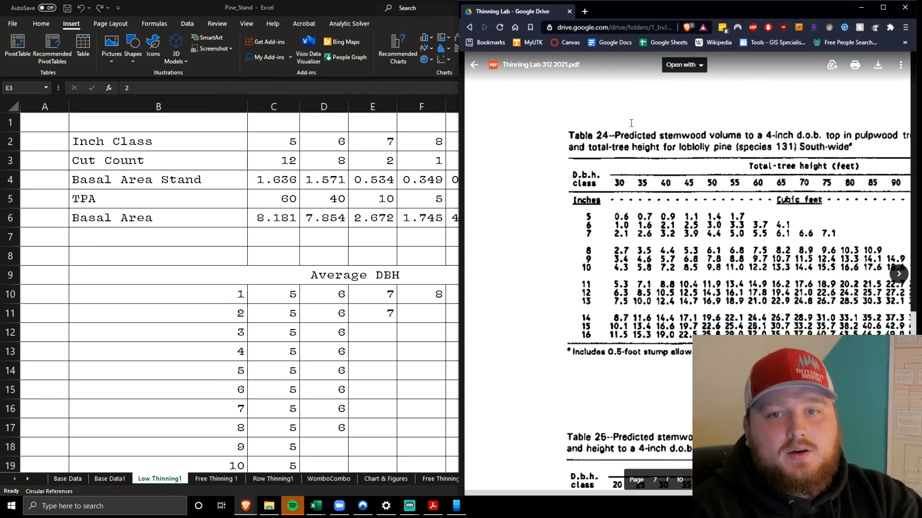
Find the thinning method descriptions on page 3 of Thinning Lab 312 2021.pdf in the browser and highlight "row/combination thinning"
{"action": "scroll", "coordinate": [628, 120], "scroll_direction": "up", "scroll_amount": 10}
{"action": "scroll", "coordinate": [631, 123], "scroll_direction": "up", "scroll_amount": 2}
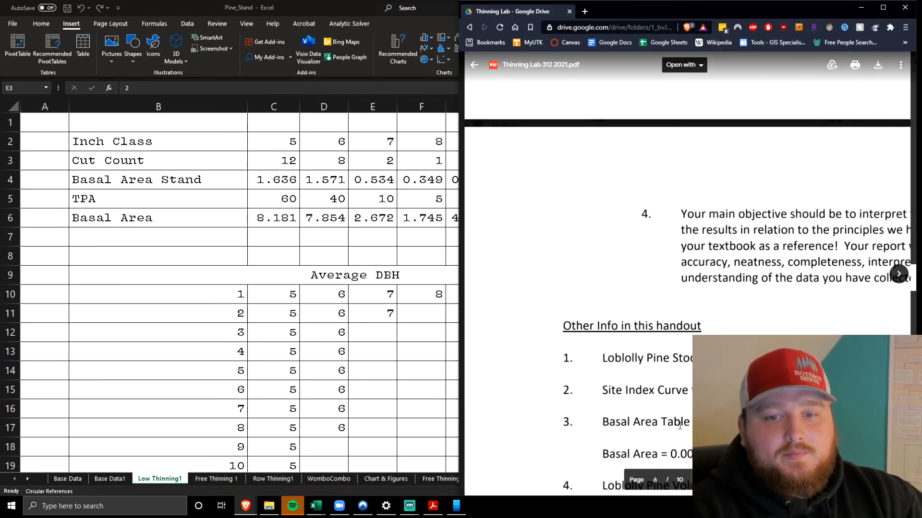
{"action": "scroll", "coordinate": [737, 254], "scroll_direction": "up", "scroll_amount": 10}
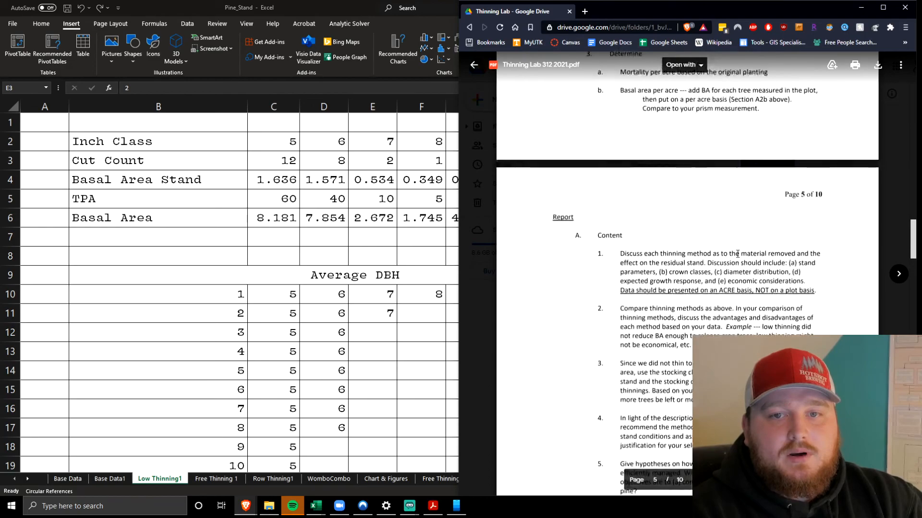
{"action": "scroll", "coordinate": [738, 254], "scroll_direction": "up", "scroll_amount": 15}
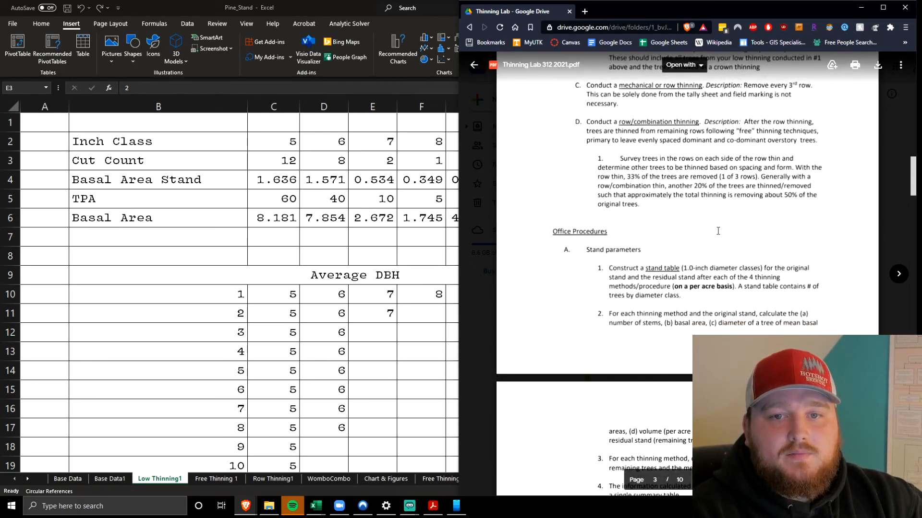
{"action": "scroll", "coordinate": [718, 230], "scroll_direction": "down", "scroll_amount": 2}
{"action": "scroll", "coordinate": [718, 231], "scroll_direction": "up", "scroll_amount": 6}
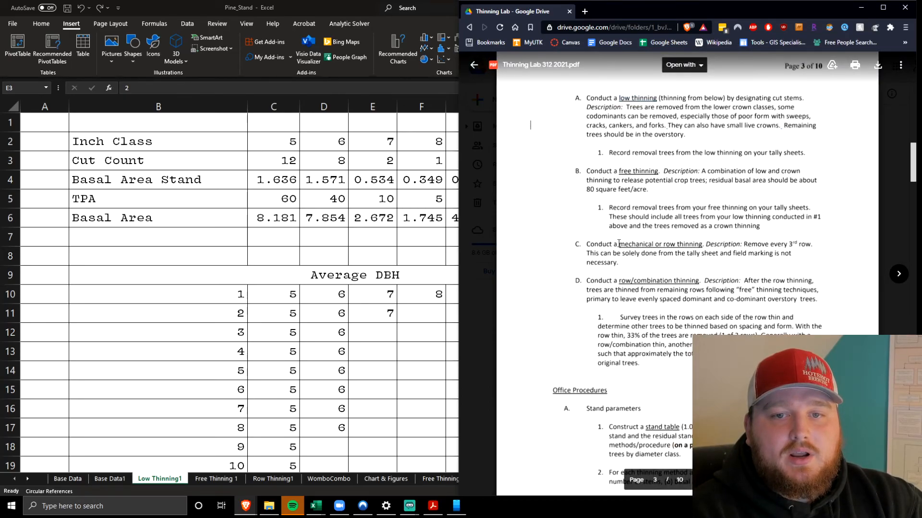
{"action": "left_click_drag", "start_coordinate": [697, 283], "coordinate": [627, 284]}
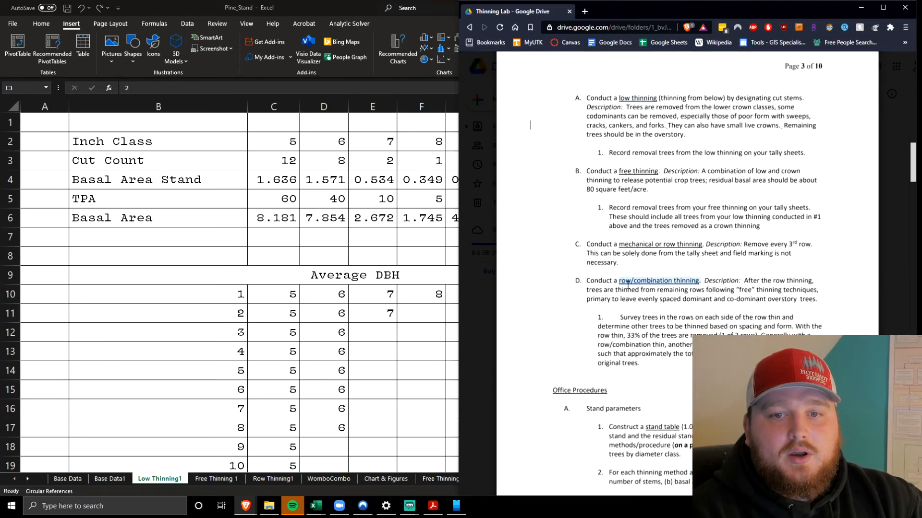
{"action": "left_click", "coordinate": [619, 150]}
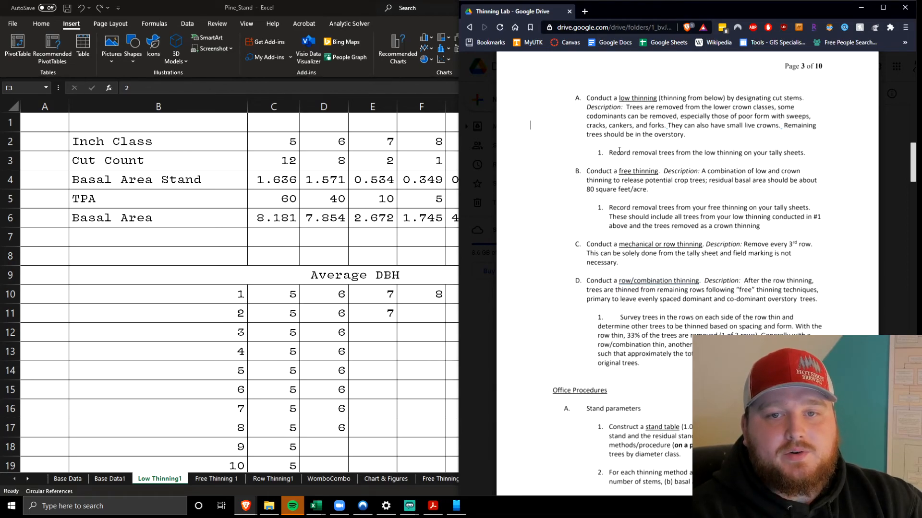
Highlight the low thinning's tally sheet instruction and its phrase "Trees are removed from the lower crown classes"
{"action": "left_click_drag", "start_coordinate": [611, 154], "coordinate": [799, 153]}
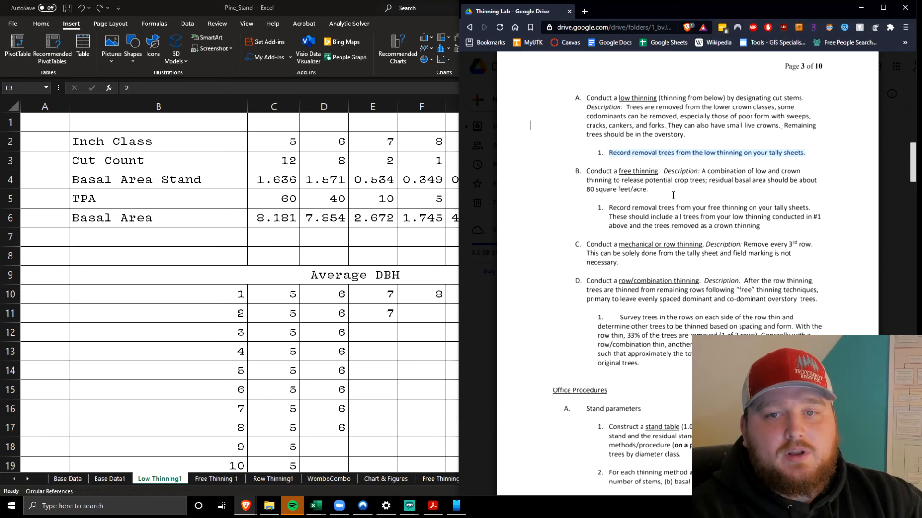
{"action": "left_click", "coordinate": [694, 144]}
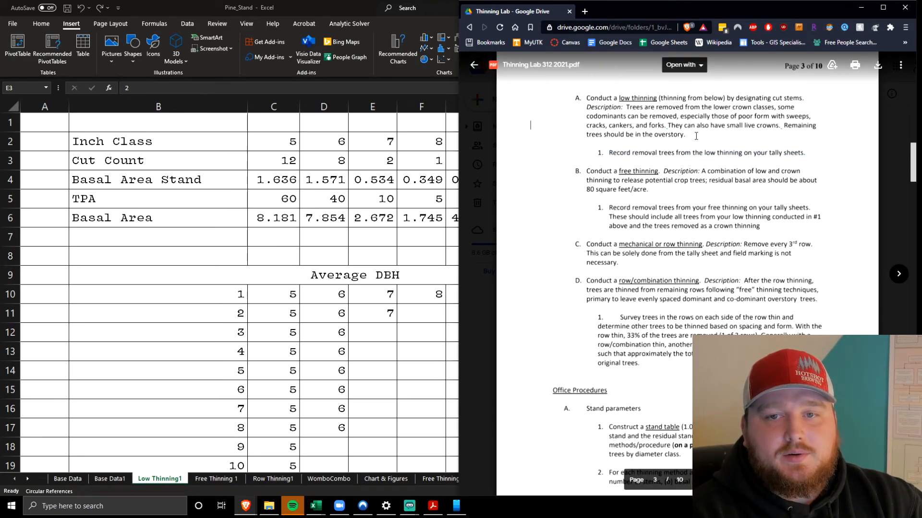
{"action": "left_click_drag", "start_coordinate": [626, 108], "coordinate": [763, 107]}
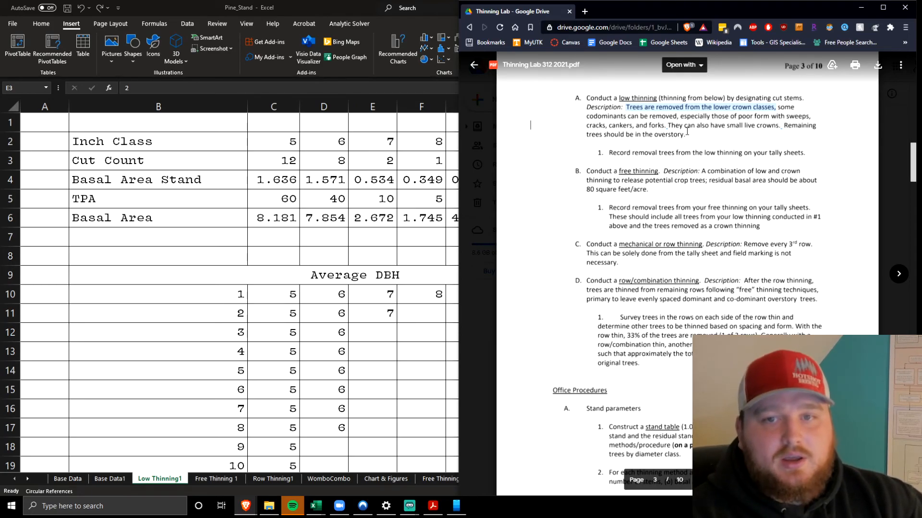
{"action": "left_click", "coordinate": [707, 138]}
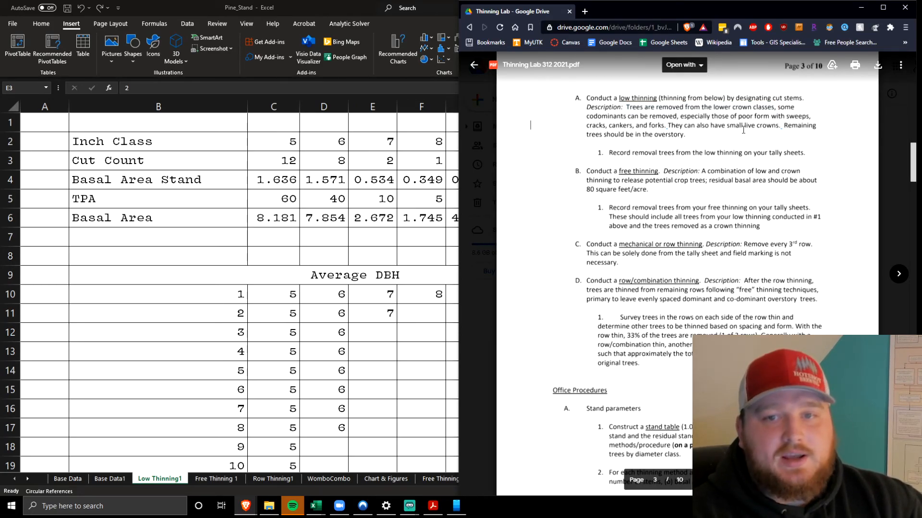
Highlight the low thinning description's phrase about small live crowns, and move the browser window off the Pine_Stand workbook
{"action": "left_click_drag", "start_coordinate": [777, 125], "coordinate": [695, 126]}
{"action": "left_click", "coordinate": [682, 139]}
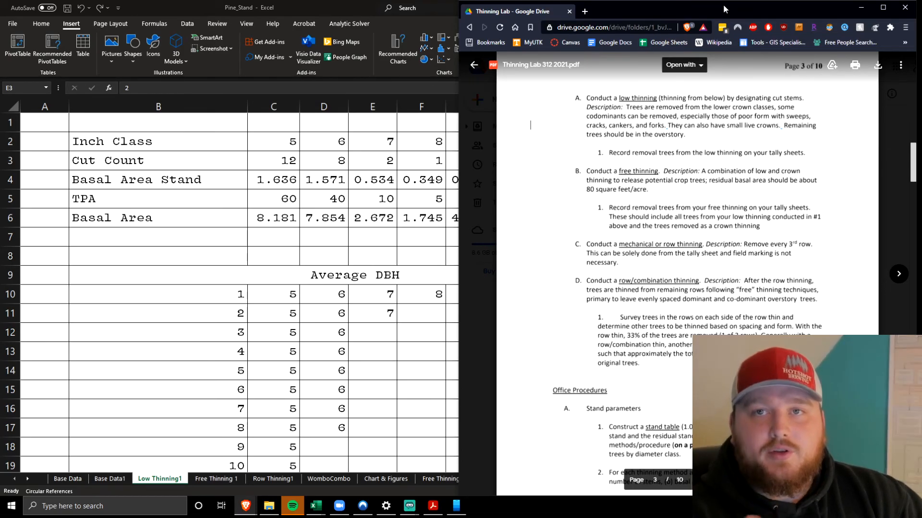
{"action": "left_click_drag", "start_coordinate": [724, 10], "coordinate": [0, 72]}
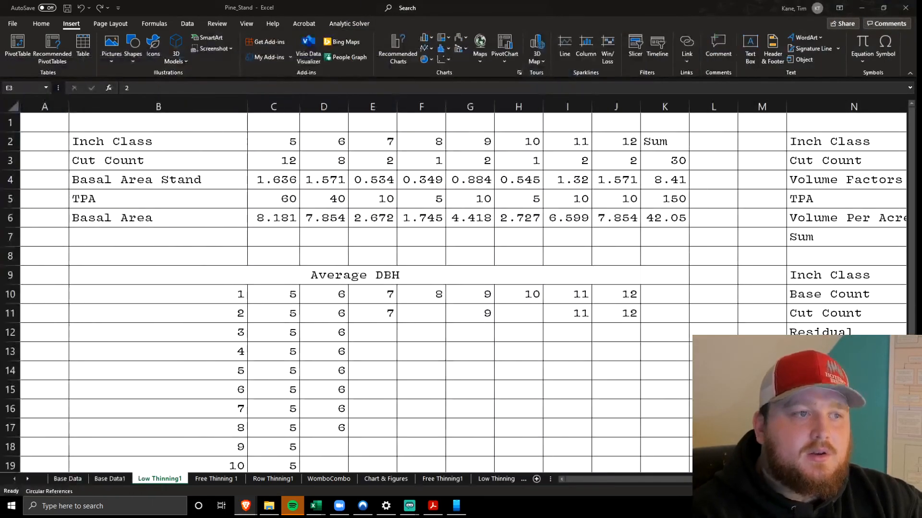
Highlight the Cut Count values C3:J3 and inspect the basal area formulas in C4 and C6 for the 5-inch class
{"action": "left_click", "coordinate": [165, 158]}
{"action": "left_click_drag", "start_coordinate": [273, 159], "coordinate": [616, 155]}
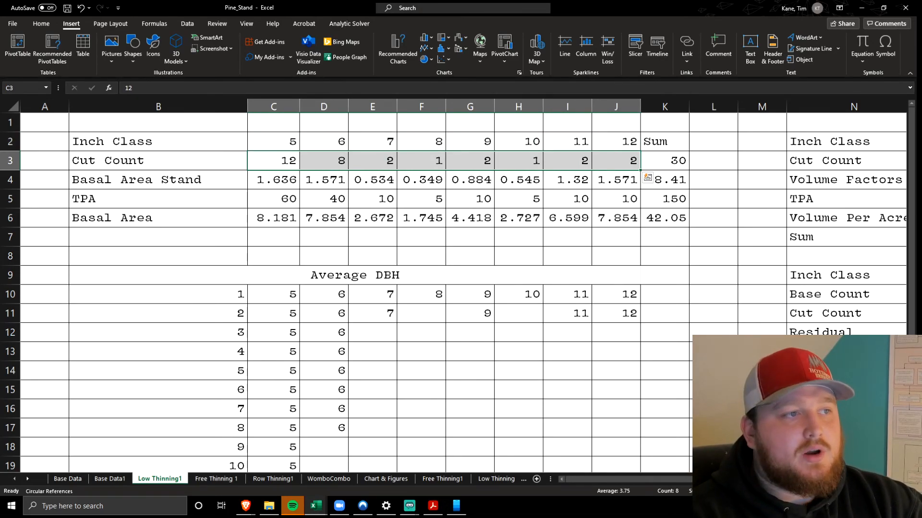
{"action": "left_click", "coordinate": [282, 182]}
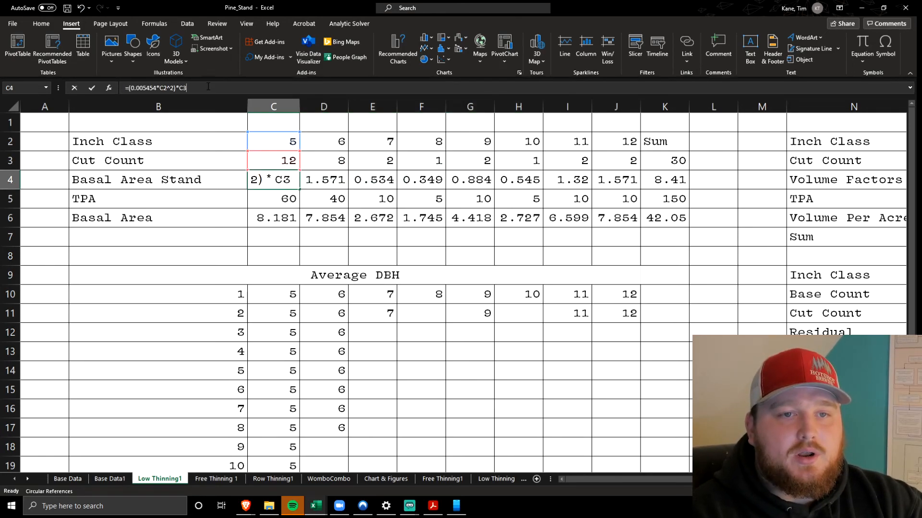
{"action": "double_click", "coordinate": [283, 182]}
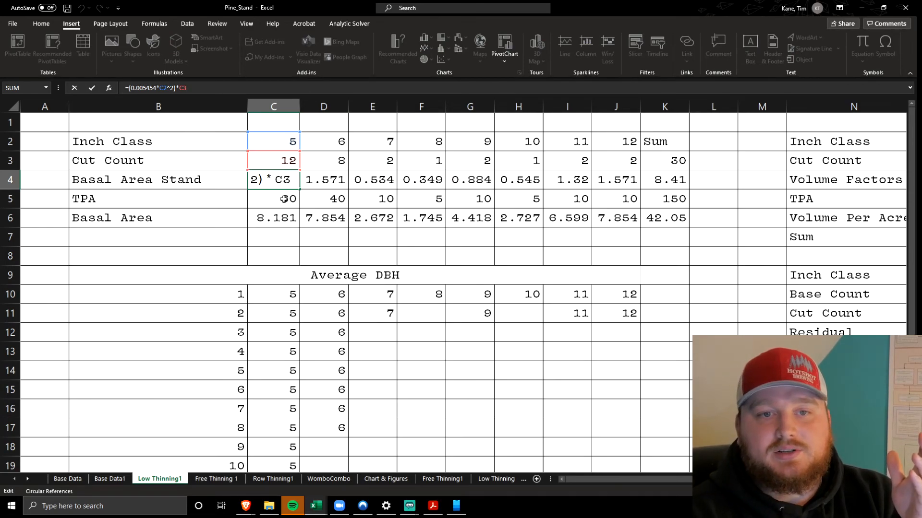
{"action": "left_click", "coordinate": [283, 198]}
{"action": "left_click", "coordinate": [265, 220]}
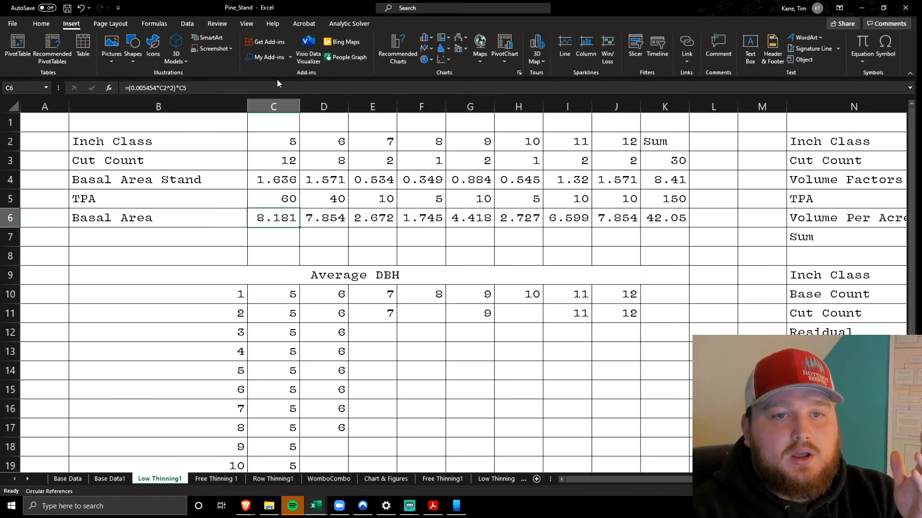
{"action": "left_click", "coordinate": [274, 88]}
{"action": "left_click", "coordinate": [232, 230]}
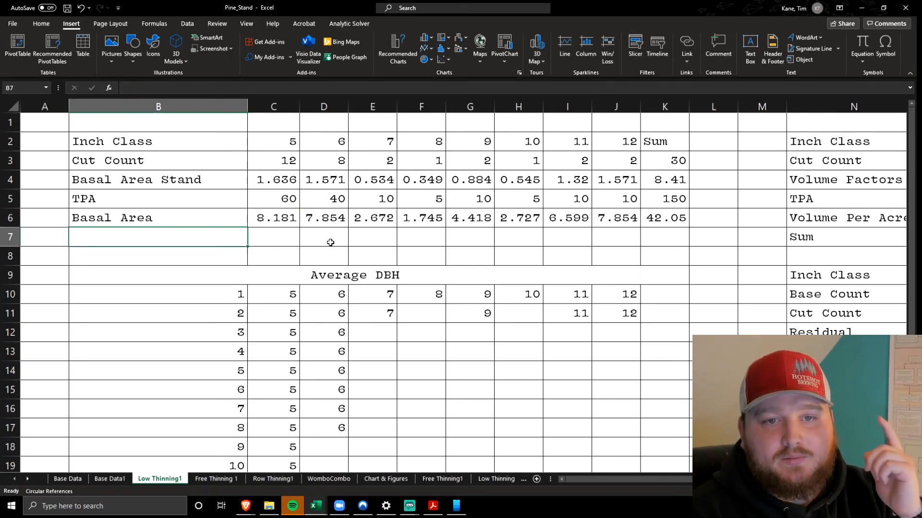
Highlight the Basal Area values C6:J6 and the Cut Count values C3:J3, and inspect the sum formula in K6
{"action": "left_click_drag", "start_coordinate": [254, 219], "coordinate": [633, 217]}
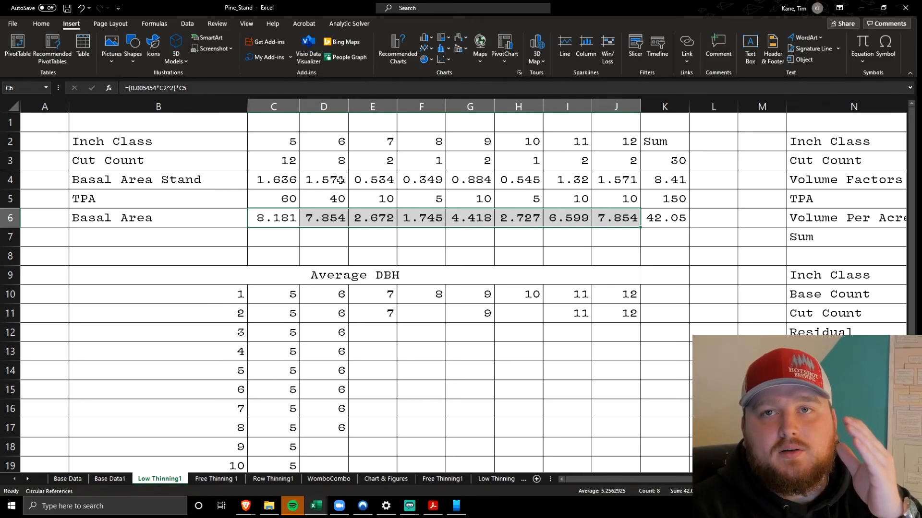
{"action": "left_click_drag", "start_coordinate": [269, 160], "coordinate": [586, 165]}
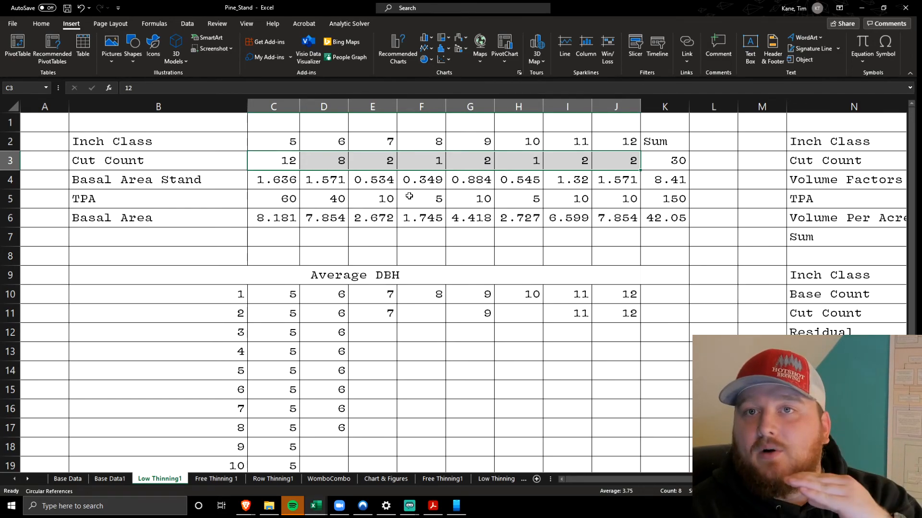
{"action": "left_click", "coordinate": [662, 218]}
{"action": "key", "text": "F2"}
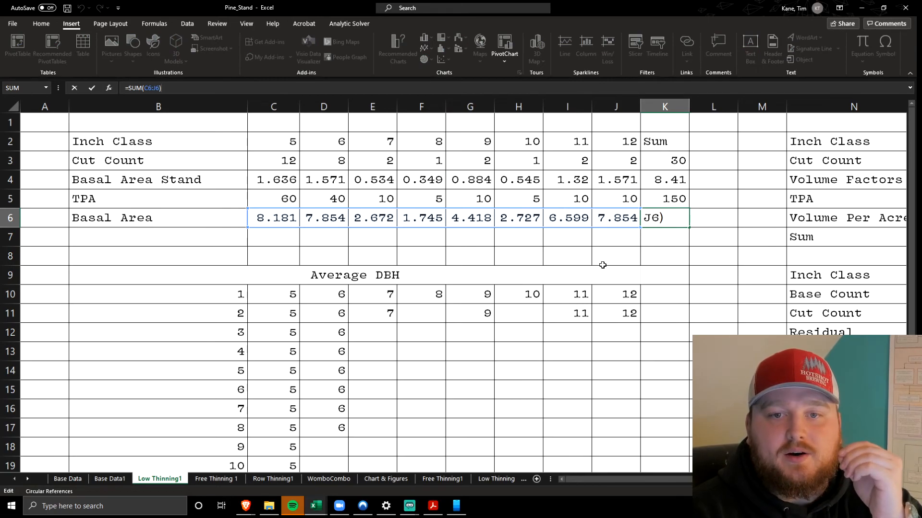
{"action": "left_click", "coordinate": [603, 265]}
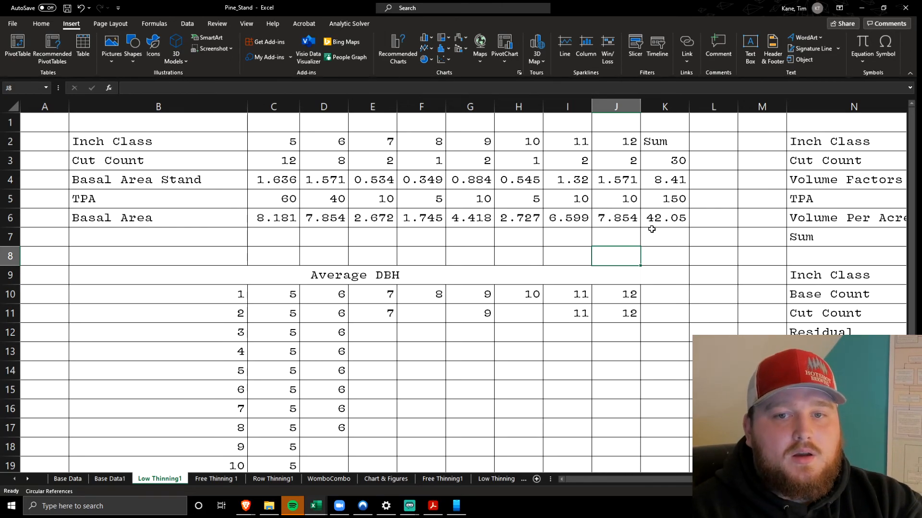
Find the residual basal area row below Base Basal Area and highlight N18:W18
{"action": "scroll", "coordinate": [651, 229], "scroll_direction": "right", "scroll_amount": 5}
{"action": "scroll", "coordinate": [651, 229], "scroll_direction": "down", "scroll_amount": 3}
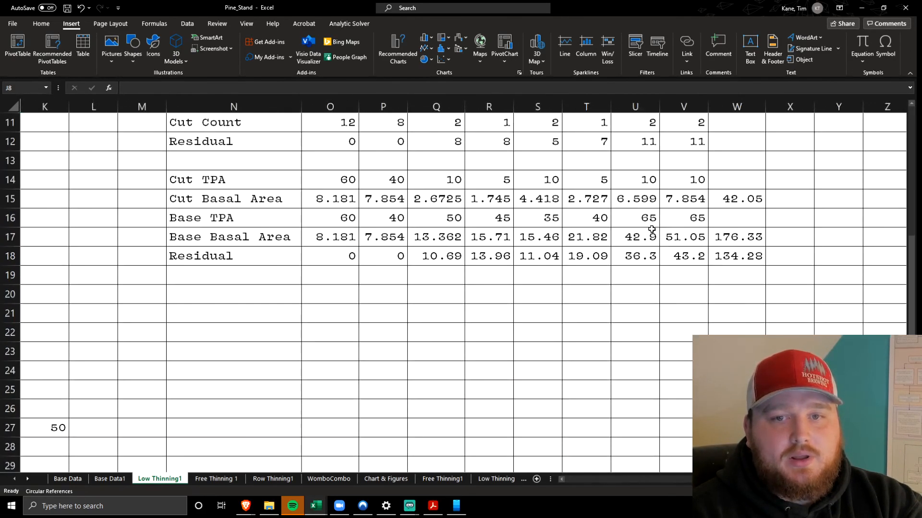
{"action": "left_click", "coordinate": [736, 256]}
{"action": "left_click_drag", "start_coordinate": [285, 252], "coordinate": [749, 257]}
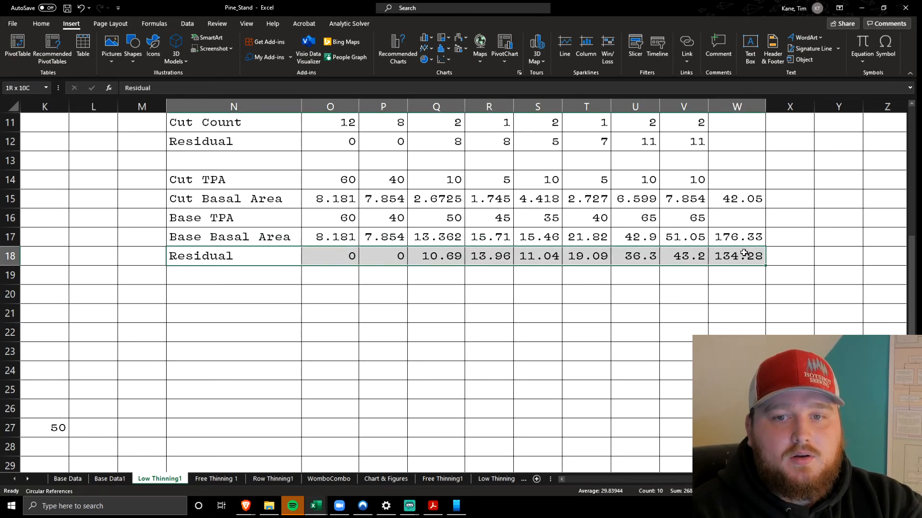
{"action": "scroll", "coordinate": [530, 272], "scroll_direction": "right", "scroll_amount": 5}
Highlight the Average DBH table B9:J22 and inspect the average formula in F23
{"action": "scroll", "coordinate": [530, 273], "scroll_direction": "left", "scroll_amount": 5}
{"action": "scroll", "coordinate": [480, 254], "scroll_direction": "up", "scroll_amount": 2}
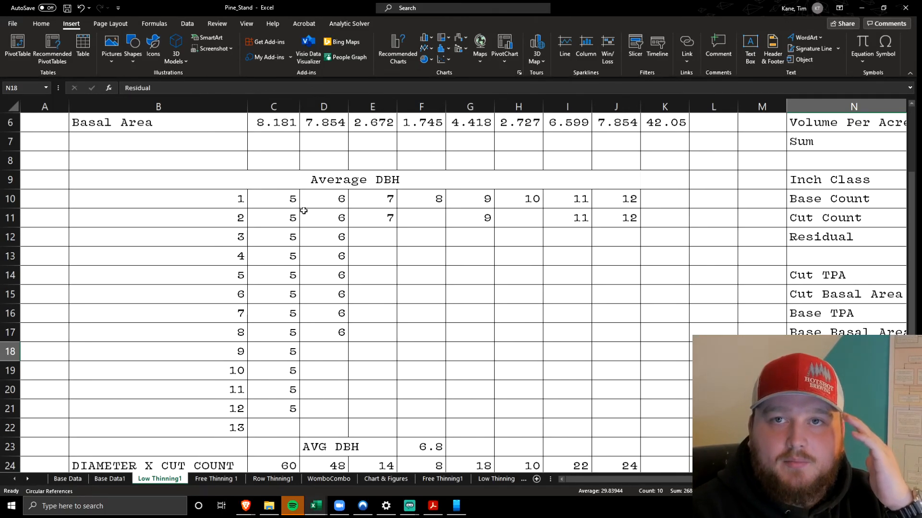
{"action": "left_click", "coordinate": [303, 214]}
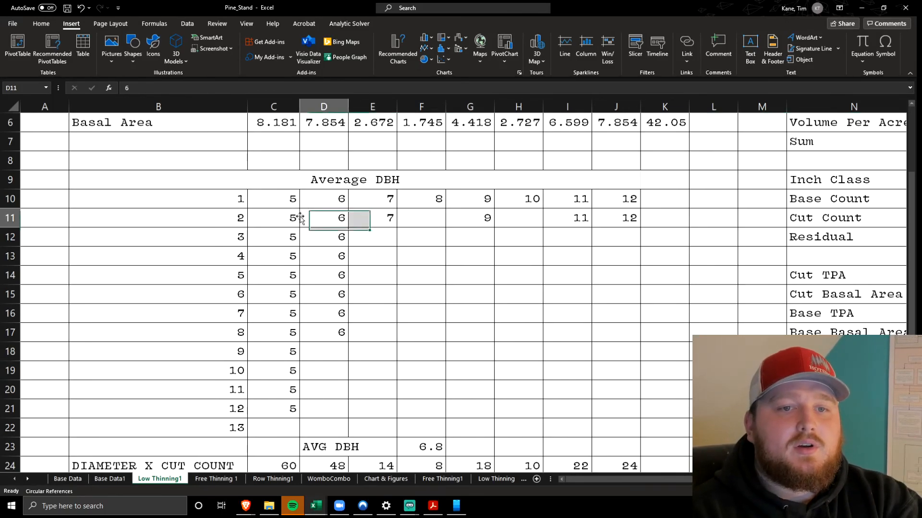
{"action": "left_click", "coordinate": [207, 185]}
{"action": "left_click_drag", "start_coordinate": [207, 184], "coordinate": [481, 423]}
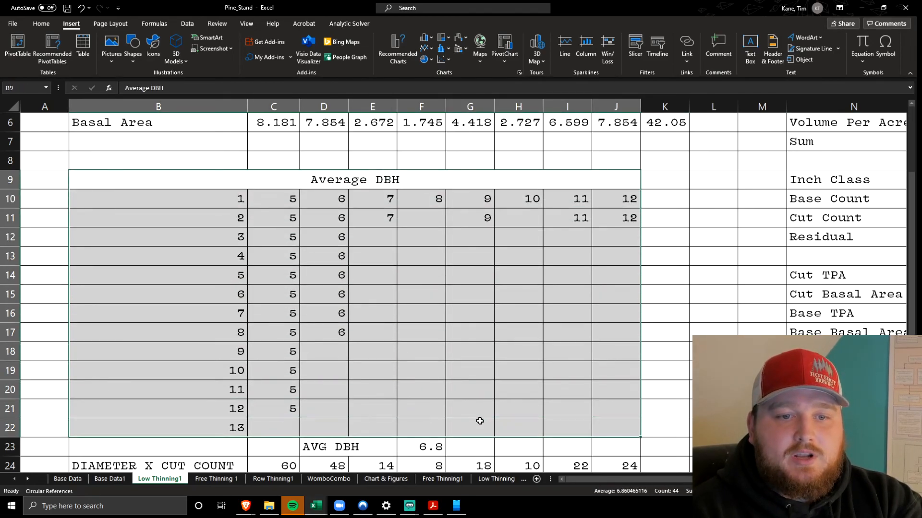
{"action": "scroll", "coordinate": [248, 292], "scroll_direction": "down", "scroll_amount": 3}
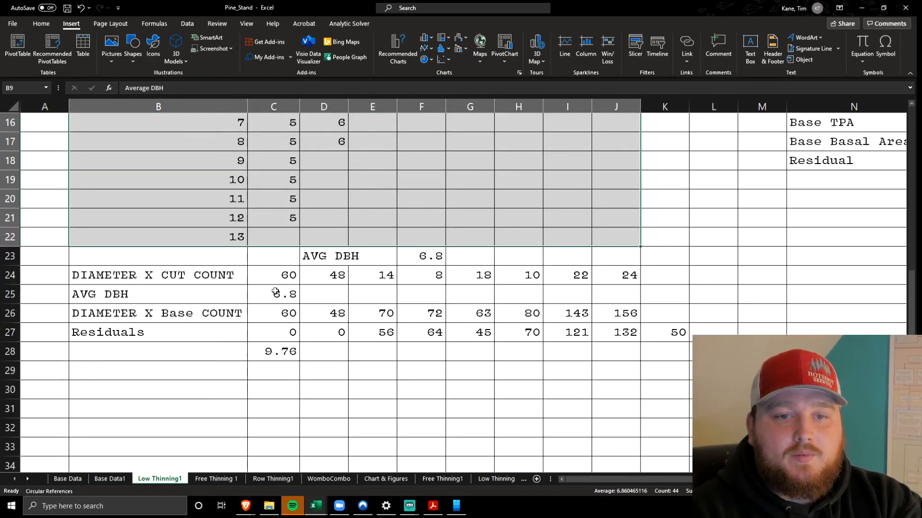
{"action": "left_click", "coordinate": [398, 260]}
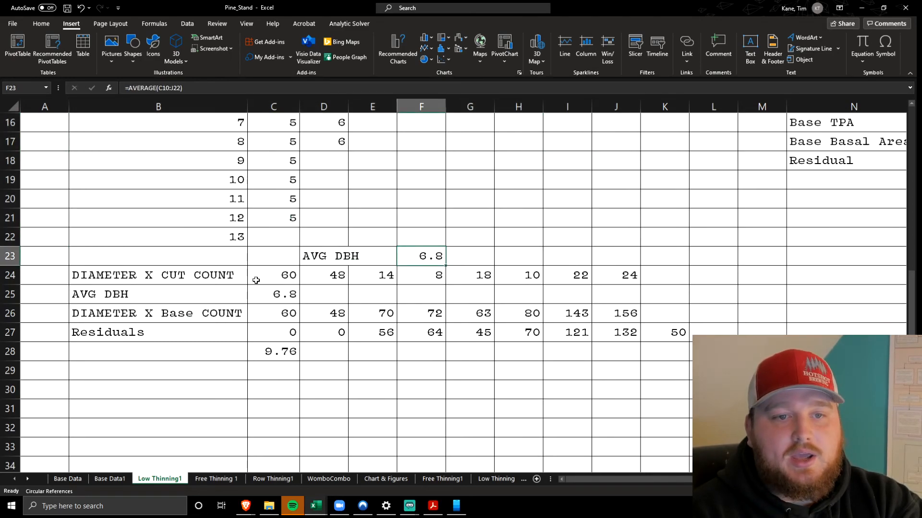
Highlight the DIAMETER X CUT COUNT row B24:J24 and trace C24's formula to its inch class and cut count cells
{"action": "left_click", "coordinate": [202, 282]}
{"action": "left_click_drag", "start_coordinate": [120, 274], "coordinate": [603, 275]}
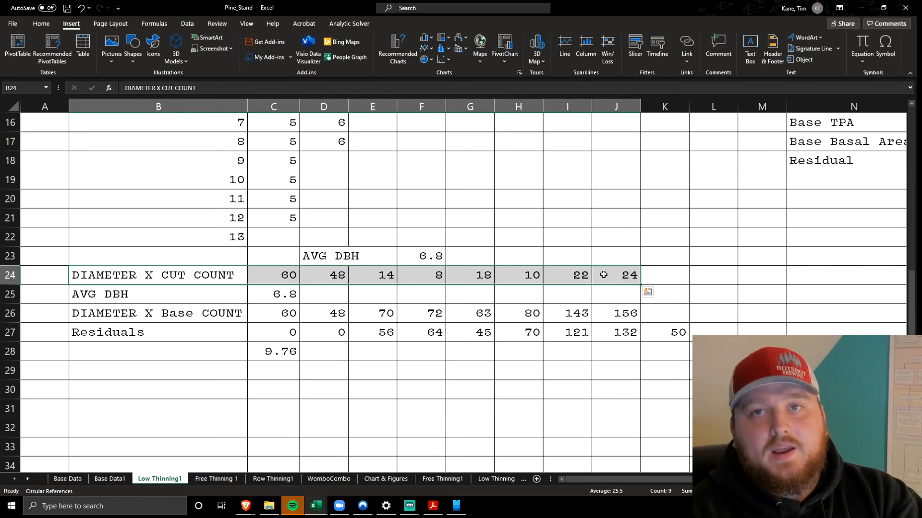
{"action": "double_click", "coordinate": [276, 275]}
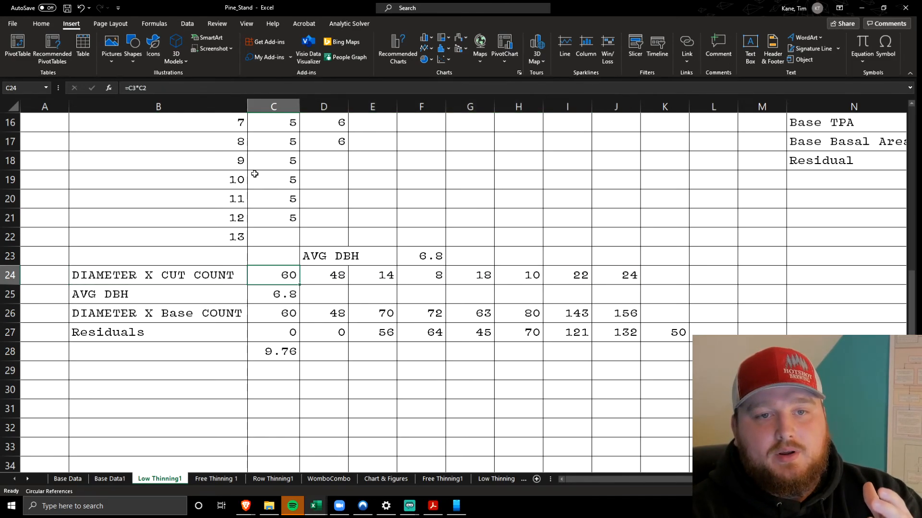
{"action": "scroll", "coordinate": [327, 365], "scroll_direction": "up", "scroll_amount": 5}
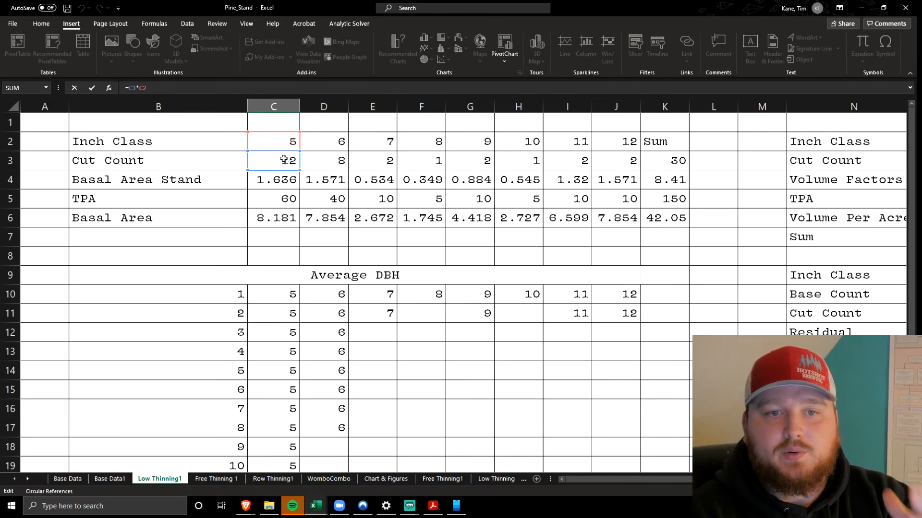
{"action": "scroll", "coordinate": [283, 161], "scroll_direction": "down", "scroll_amount": 7}
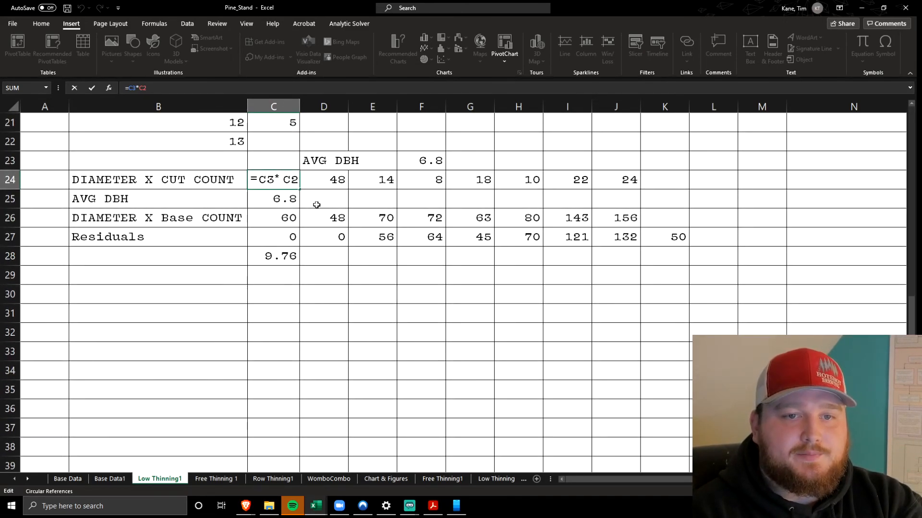
{"action": "left_click", "coordinate": [317, 205]}
Inspect the AVG DBH formula in C25 that divides the diameter products' sum by the total cut count
{"action": "left_click", "coordinate": [283, 198]}
{"action": "double_click", "coordinate": [283, 199]}
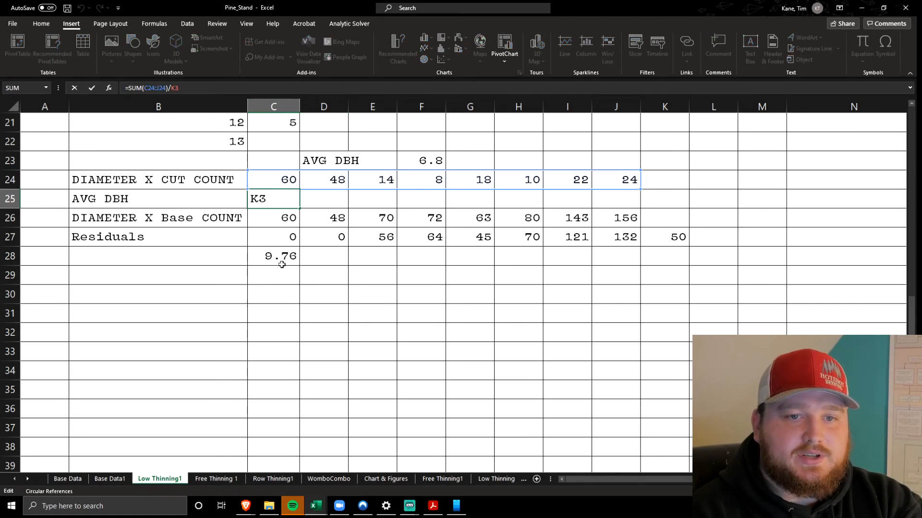
{"action": "left_click", "coordinate": [323, 293]}
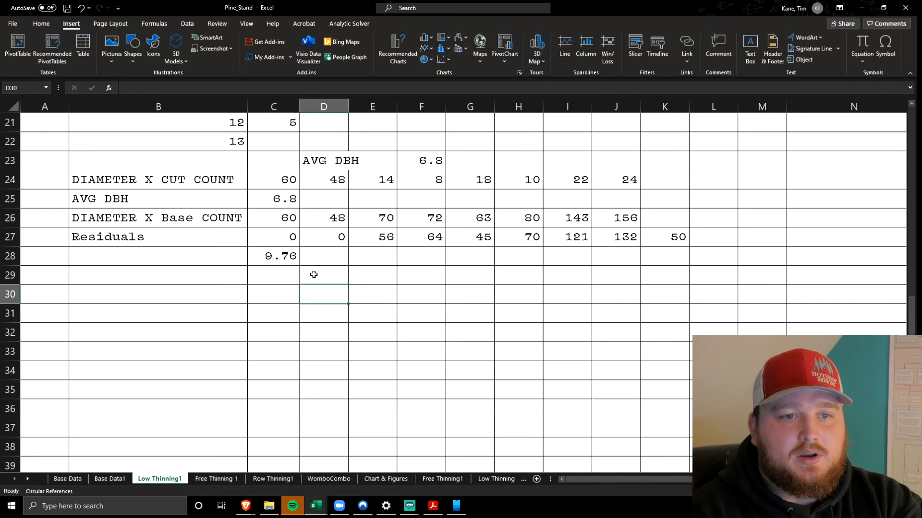
Highlight the DIAMETER X Base COUNT values C26:J26 and compare them with the DIAMETER X COUNT values C24:J24 on the Base Data1 sheet
{"action": "left_click", "coordinate": [276, 221]}
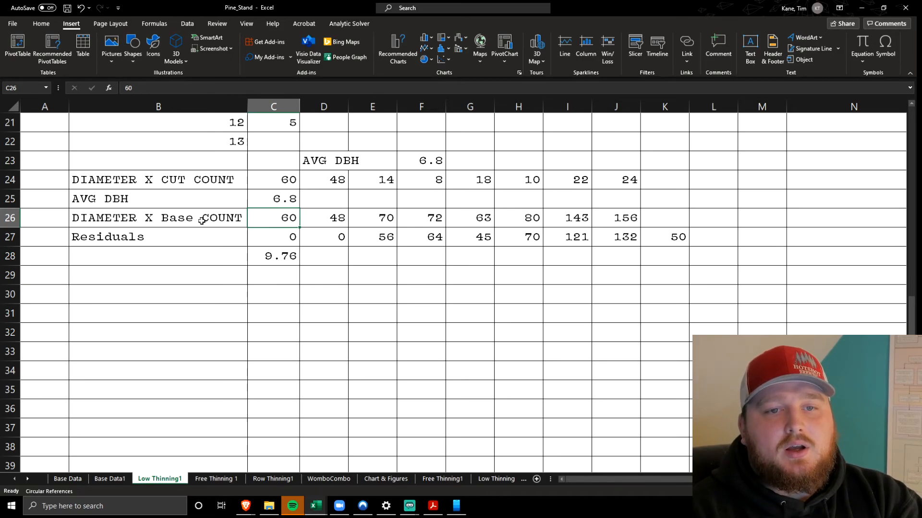
{"action": "left_click_drag", "start_coordinate": [263, 216], "coordinate": [595, 211]}
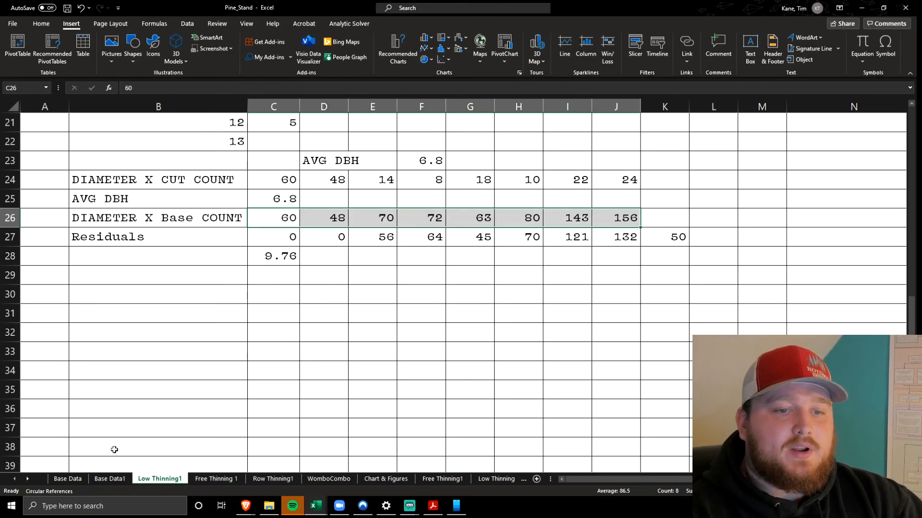
{"action": "left_click", "coordinate": [110, 479]}
{"action": "scroll", "coordinate": [201, 273], "scroll_direction": "down", "scroll_amount": 5}
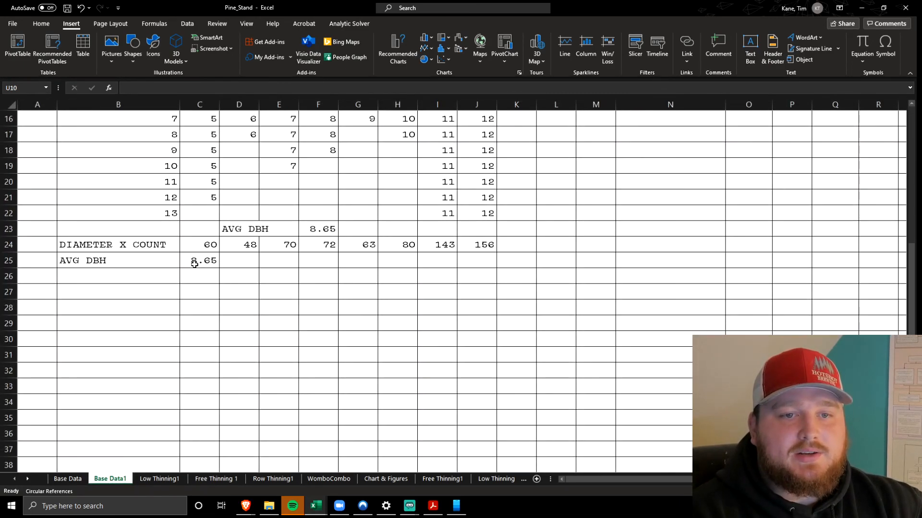
{"action": "left_click_drag", "start_coordinate": [199, 243], "coordinate": [482, 243]}
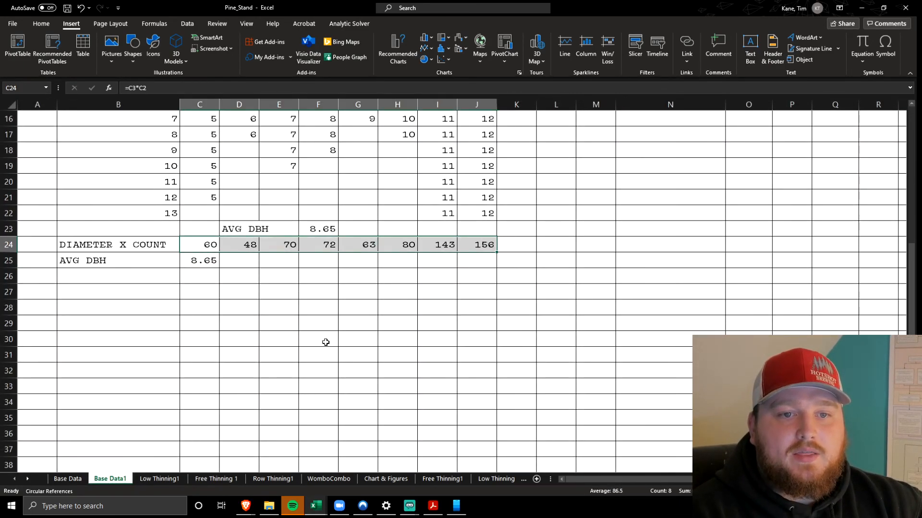
{"action": "left_click", "coordinate": [169, 477]}
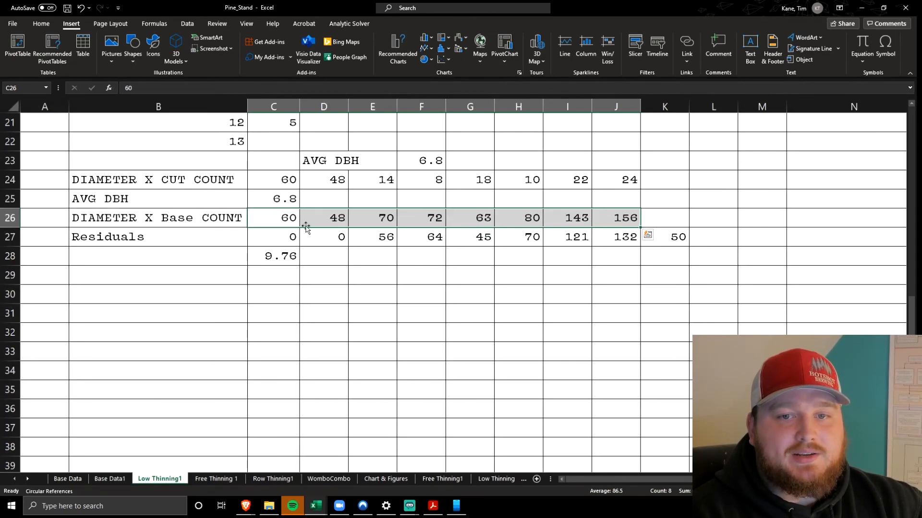
{"action": "left_click", "coordinate": [608, 212]}
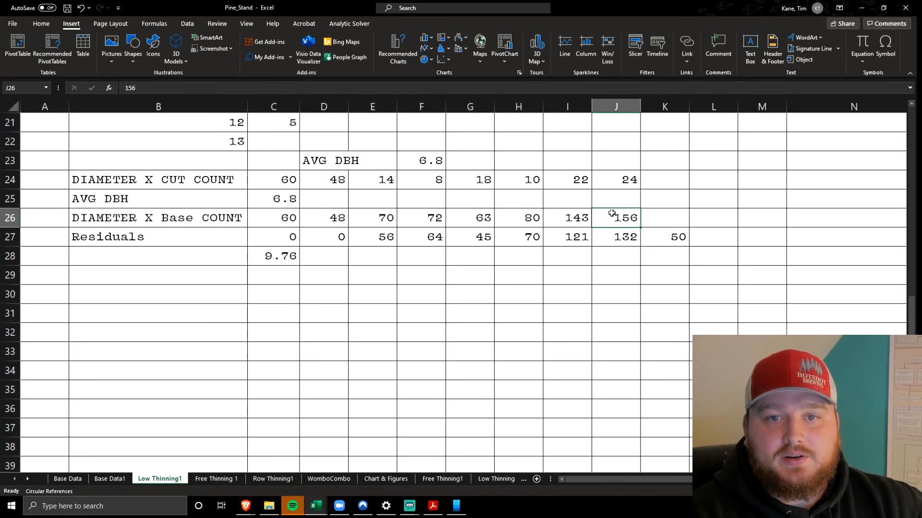
Highlight the Residuals values C27:J27, inspect the subtraction formula in C27 and check the base count value in D26
{"action": "left_click_drag", "start_coordinate": [267, 241], "coordinate": [550, 244]}
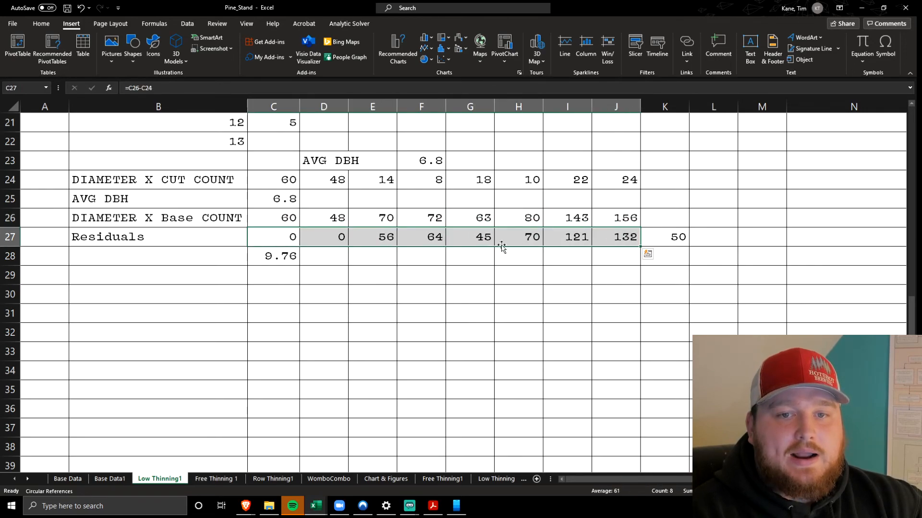
{"action": "left_click", "coordinate": [280, 237]}
{"action": "key", "text": "F2"}
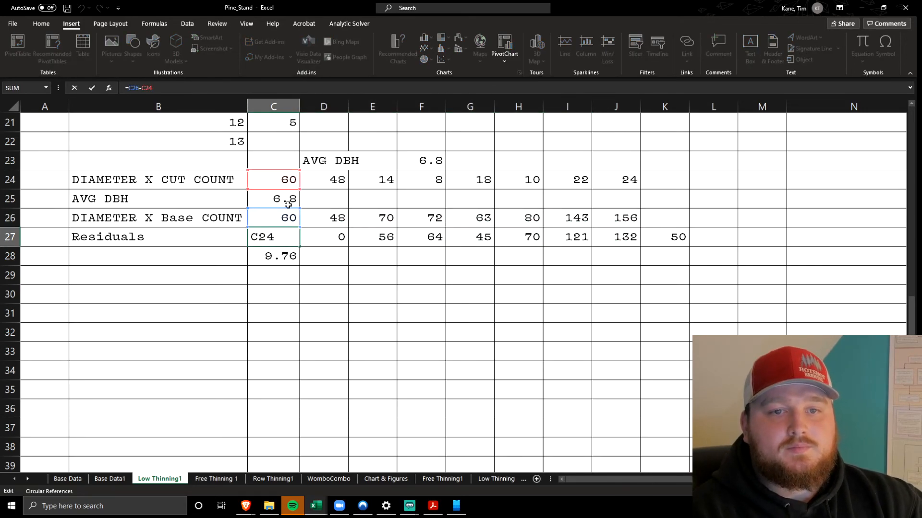
{"action": "left_click", "coordinate": [327, 310]}
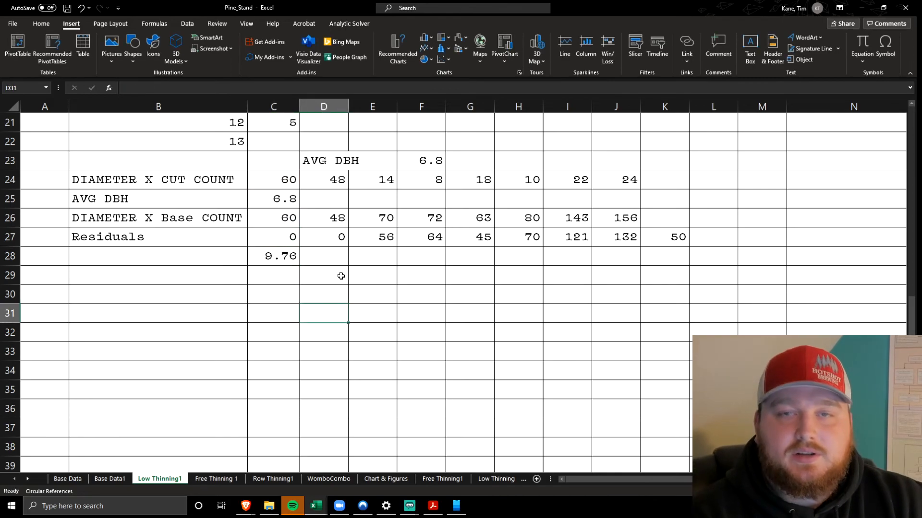
{"action": "left_click", "coordinate": [342, 217]}
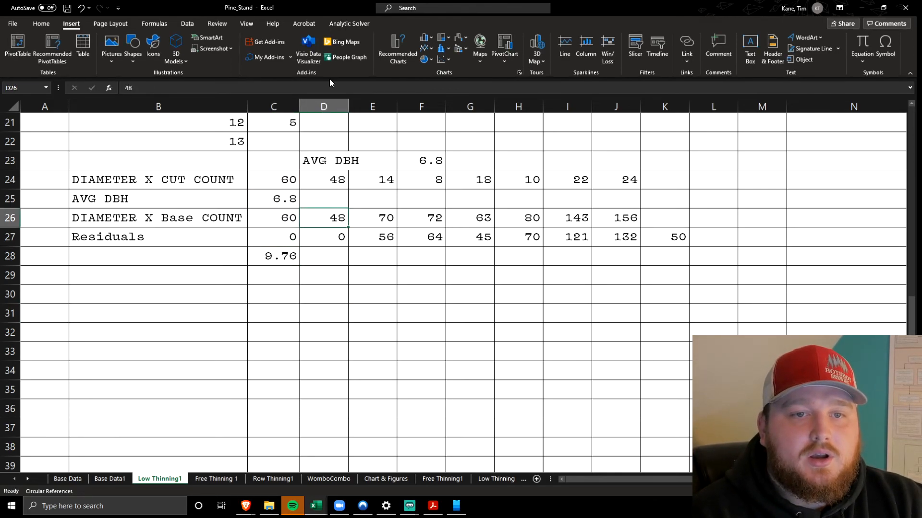
{"action": "left_click", "coordinate": [335, 274]}
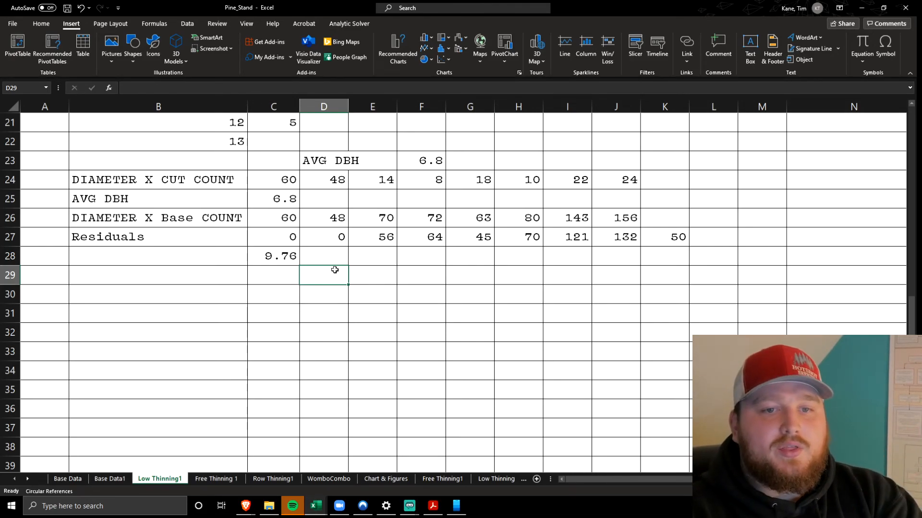
Inspect the residual average DBH formula in C28 and trace K27's formula to the count sums on Base Data1 and Low Thinning1
{"action": "left_click", "coordinate": [279, 255]}
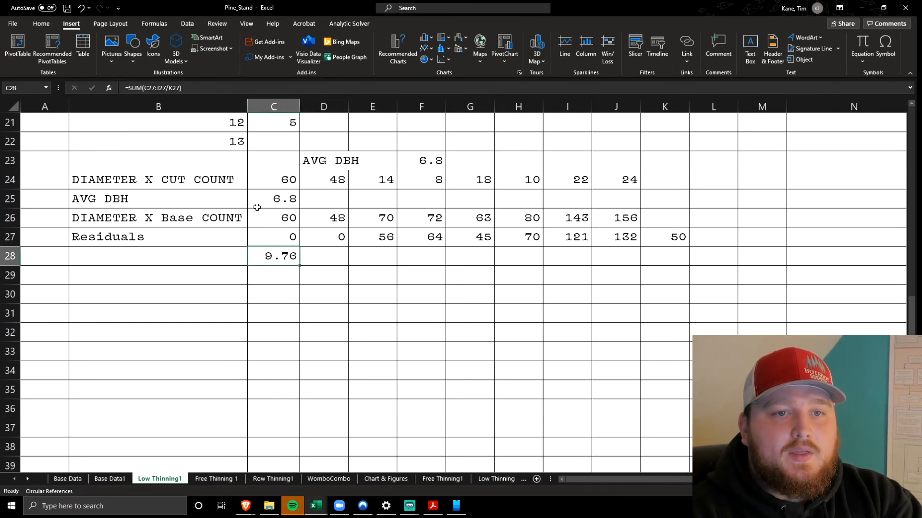
{"action": "left_click", "coordinate": [203, 84]}
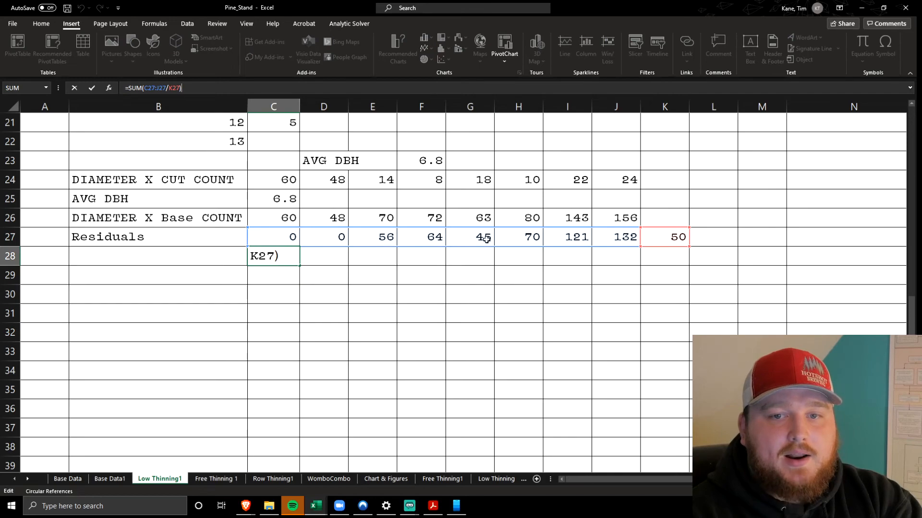
{"action": "left_click", "coordinate": [670, 239]}
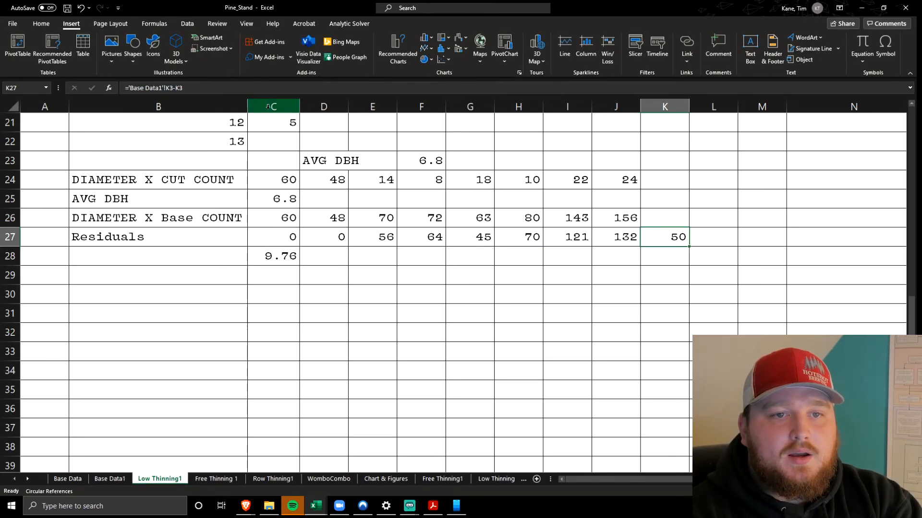
{"action": "left_click", "coordinate": [254, 90]}
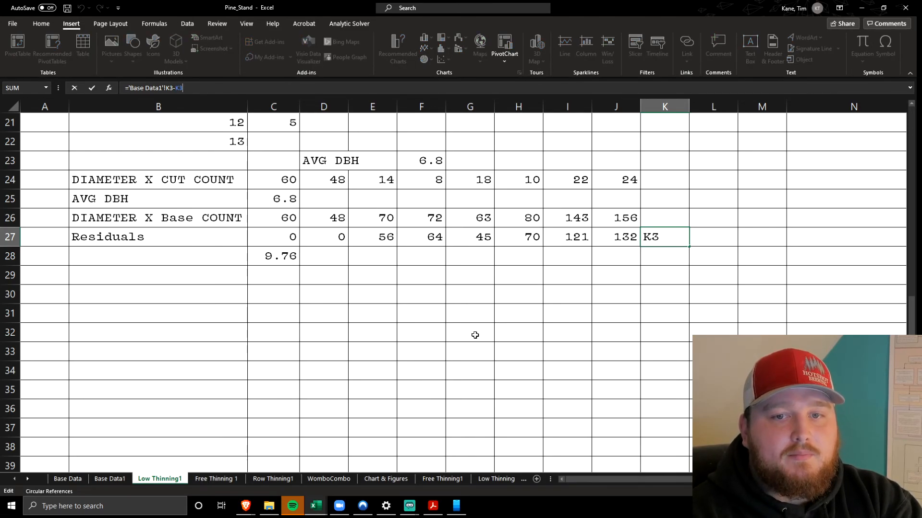
{"action": "scroll", "coordinate": [474, 333], "scroll_direction": "up", "scroll_amount": 7}
{"action": "scroll", "coordinate": [631, 182], "scroll_direction": "down", "scroll_amount": 2}
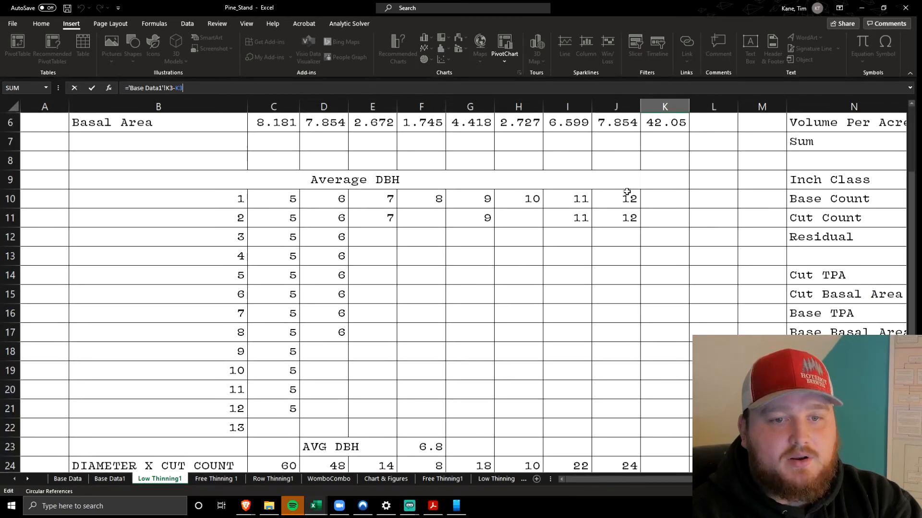
{"action": "scroll", "coordinate": [627, 189], "scroll_direction": "up", "scroll_amount": 2}
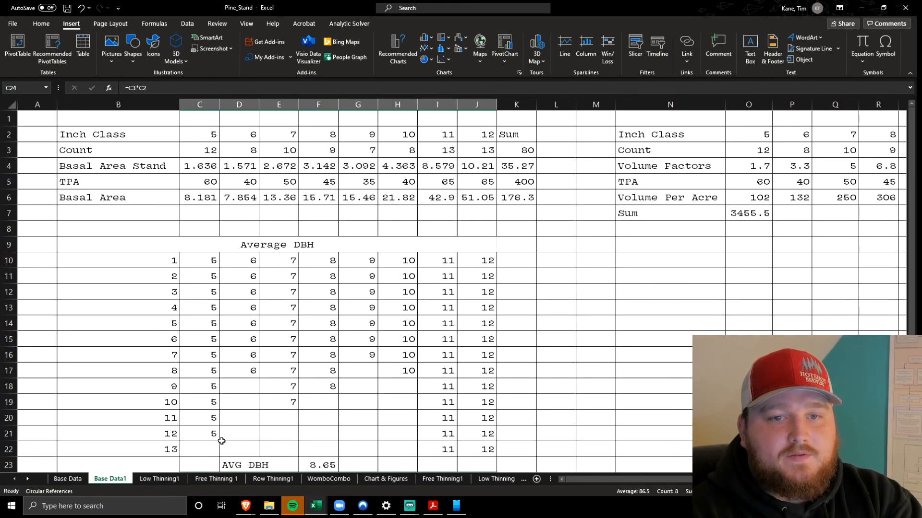
{"action": "key", "text": "Return"}
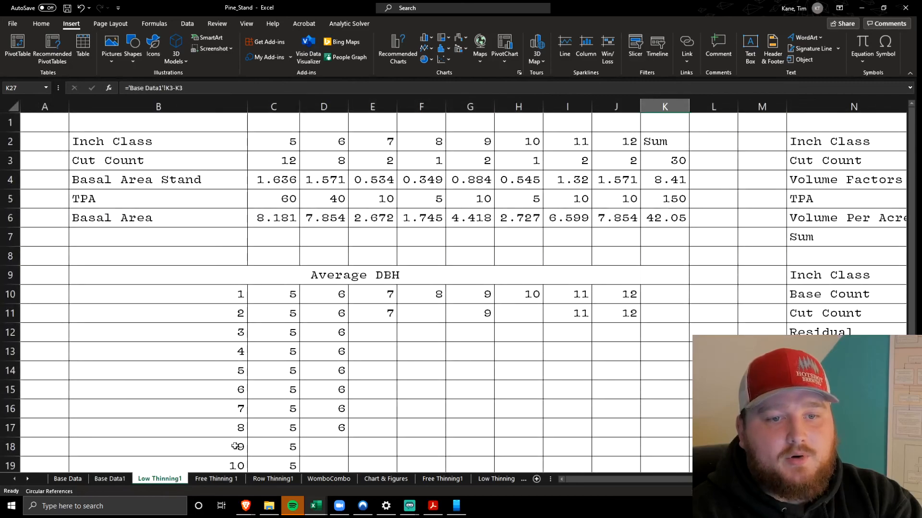
{"action": "scroll", "coordinate": [459, 339], "scroll_direction": "down", "scroll_amount": 5}
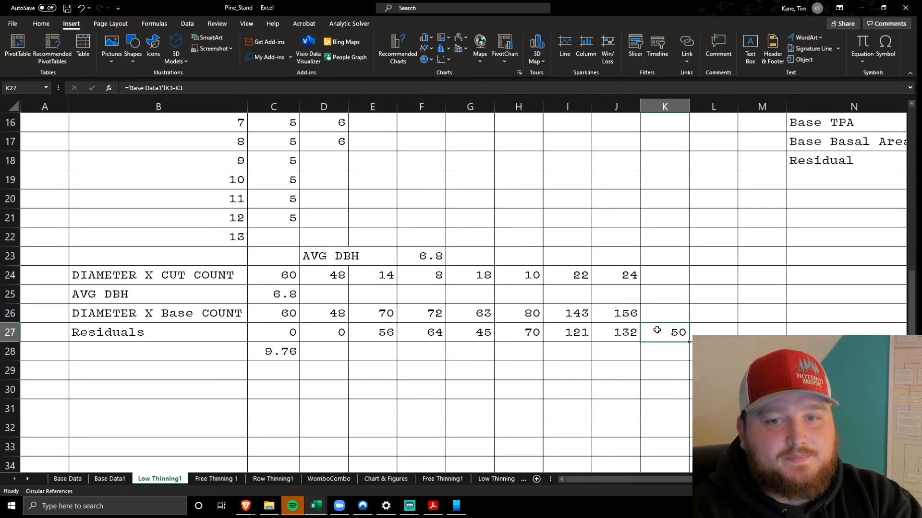
Re-pick the count sum K3 on Base Data1 as the first reference in K27's formula, producing ='Base Data1'!K3-K3
{"action": "key", "text": "F2"}
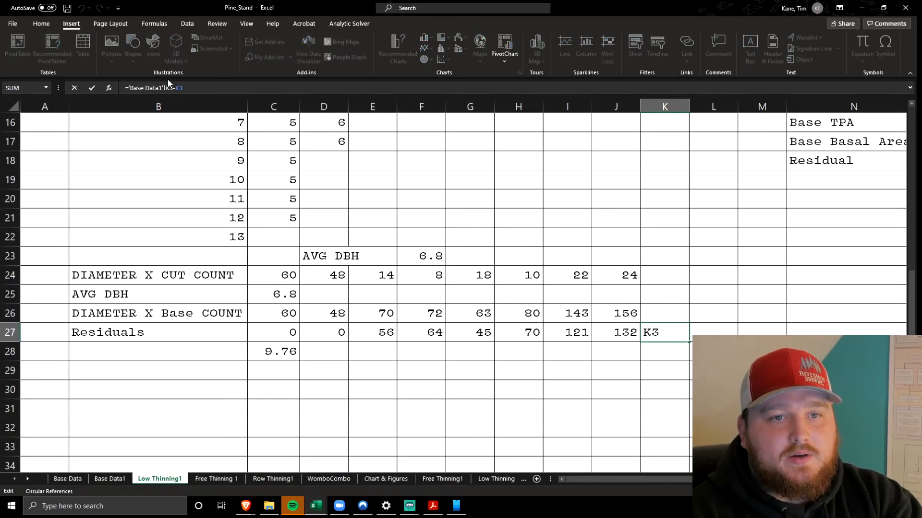
{"action": "key", "text": "Left"}
{"action": "key", "text": "Left"}
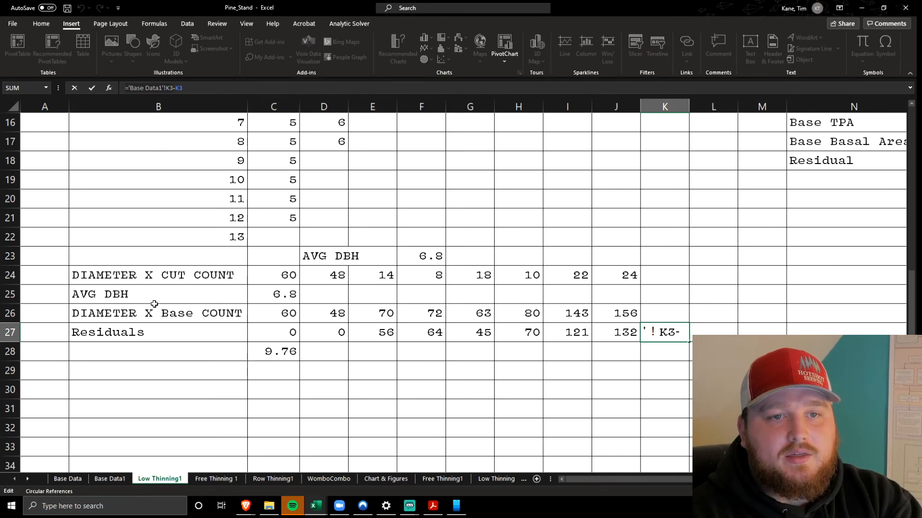
{"action": "left_click", "coordinate": [127, 478]}
{"action": "scroll", "coordinate": [464, 290], "scroll_direction": "down", "scroll_amount": 6}
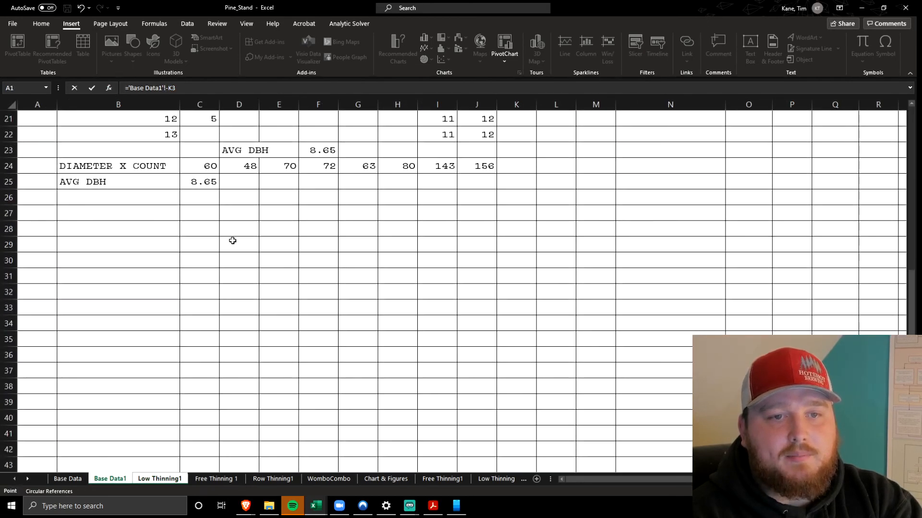
{"action": "scroll", "coordinate": [144, 221], "scroll_direction": "up", "scroll_amount": 2}
{"action": "scroll", "coordinate": [53, 250], "scroll_direction": "up", "scroll_amount": 5}
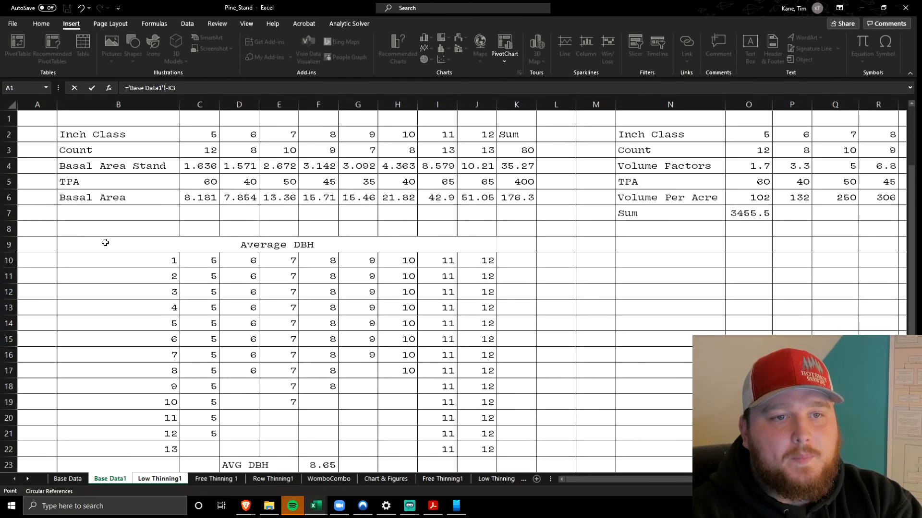
{"action": "left_click", "coordinate": [518, 150]}
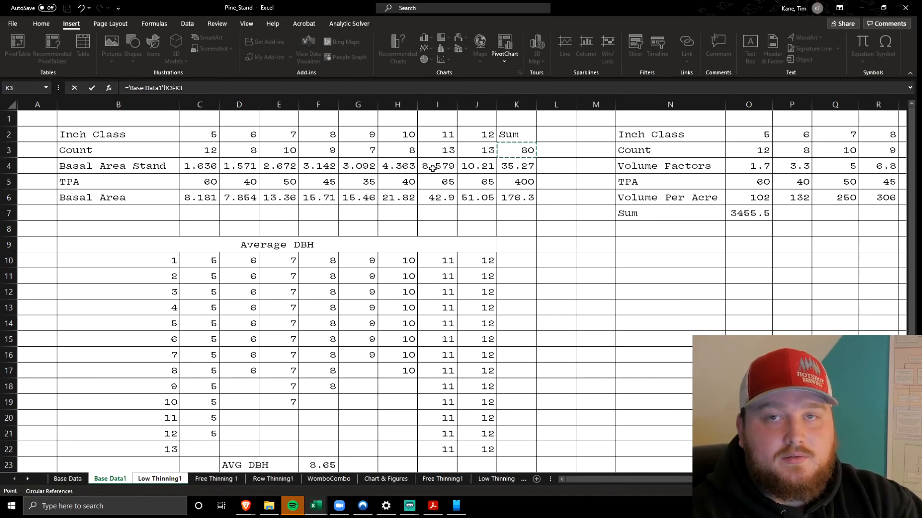
{"action": "key", "text": "Return"}
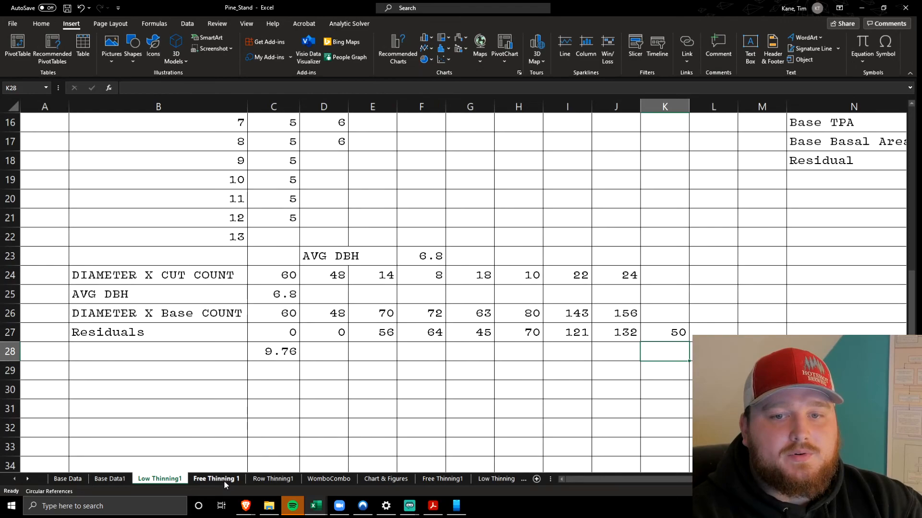
Check K27's residual count formula against the cut count sum in K3 of Low Thinning1
{"action": "left_click", "coordinate": [650, 329]}
{"action": "scroll", "coordinate": [654, 311], "scroll_direction": "up", "scroll_amount": 5}
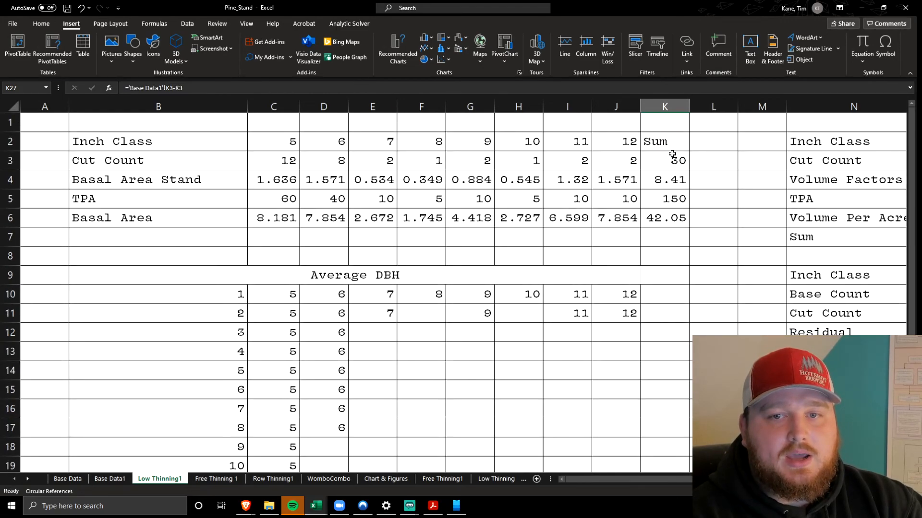
{"action": "scroll", "coordinate": [662, 156], "scroll_direction": "down", "scroll_amount": 7}
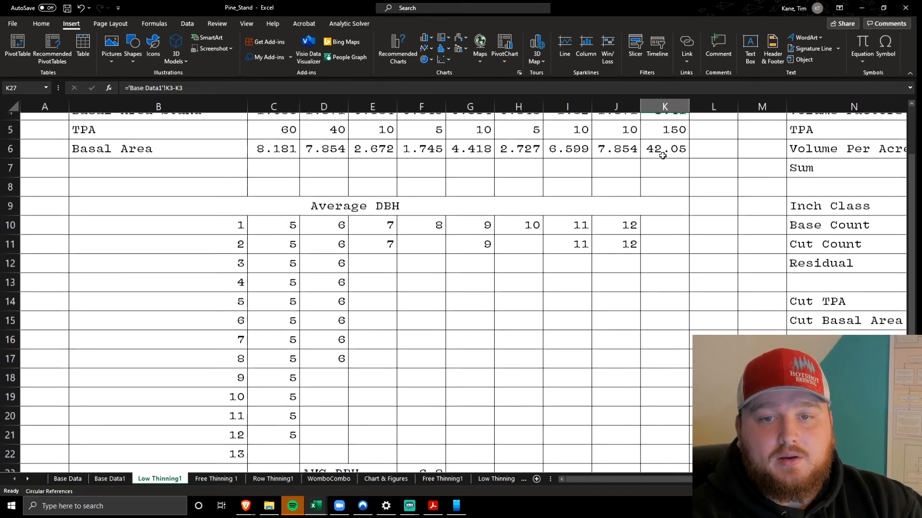
Inspect C28's formula =SUM(C27:J27/K27) and check its inputs in the first Residuals cell C27 and the residual count K27
{"action": "left_click", "coordinate": [282, 255]}
{"action": "key", "text": "F2"}
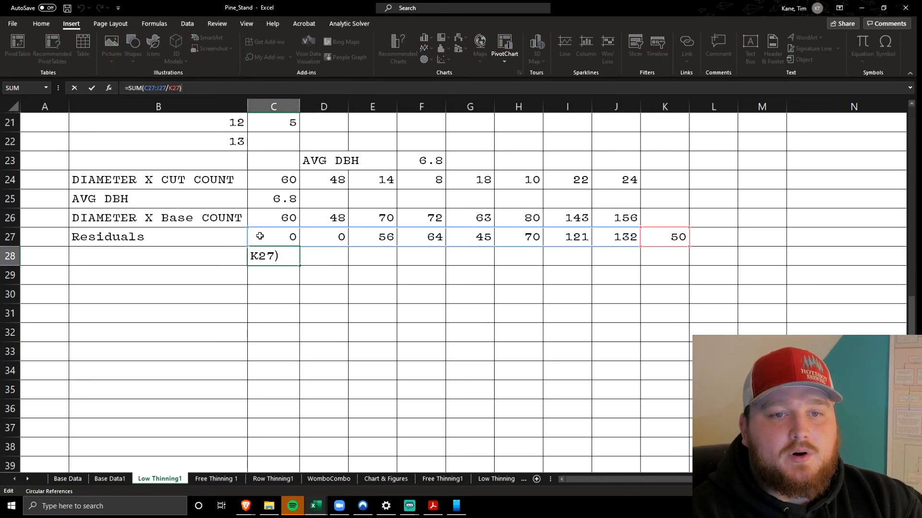
{"action": "left_click", "coordinate": [624, 264]}
{"action": "left_click", "coordinate": [663, 239]}
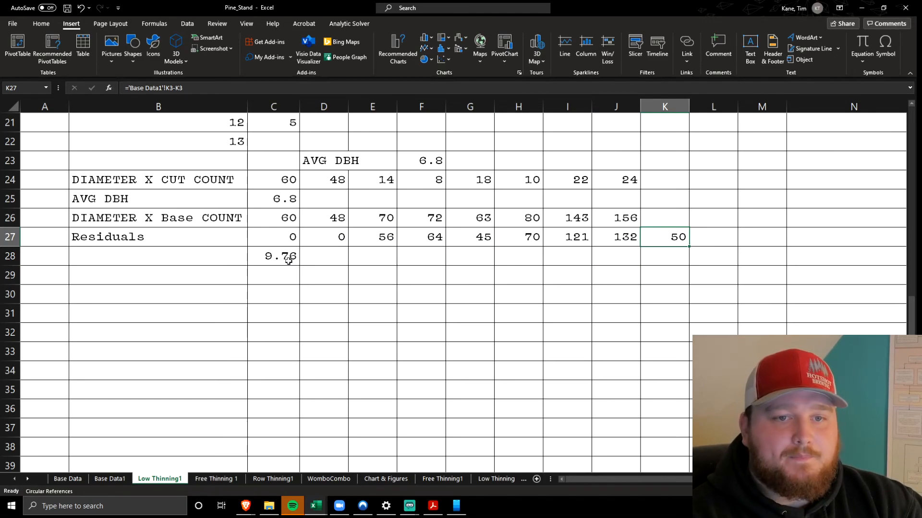
{"action": "left_click", "coordinate": [277, 237]}
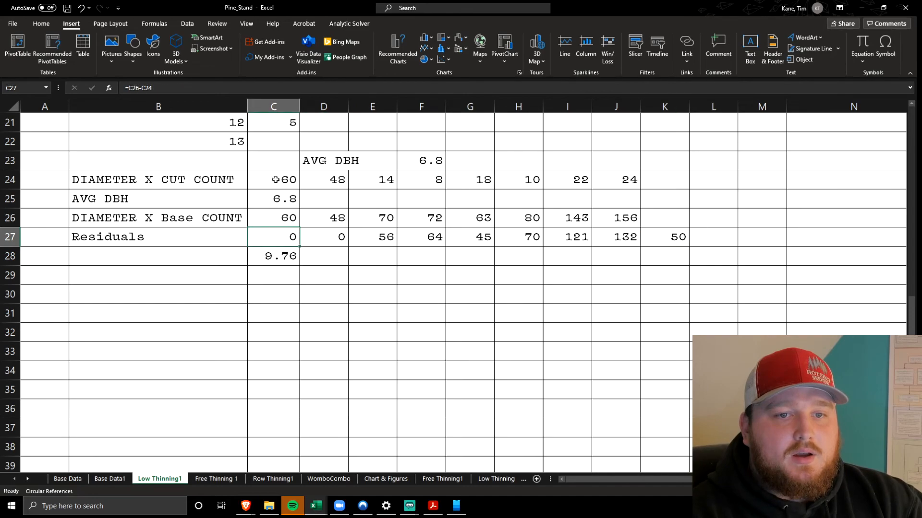
{"action": "left_click", "coordinate": [315, 86]}
{"action": "left_click", "coordinate": [654, 229]}
{"action": "key", "text": "F2"}
{"action": "left_click", "coordinate": [297, 259]}
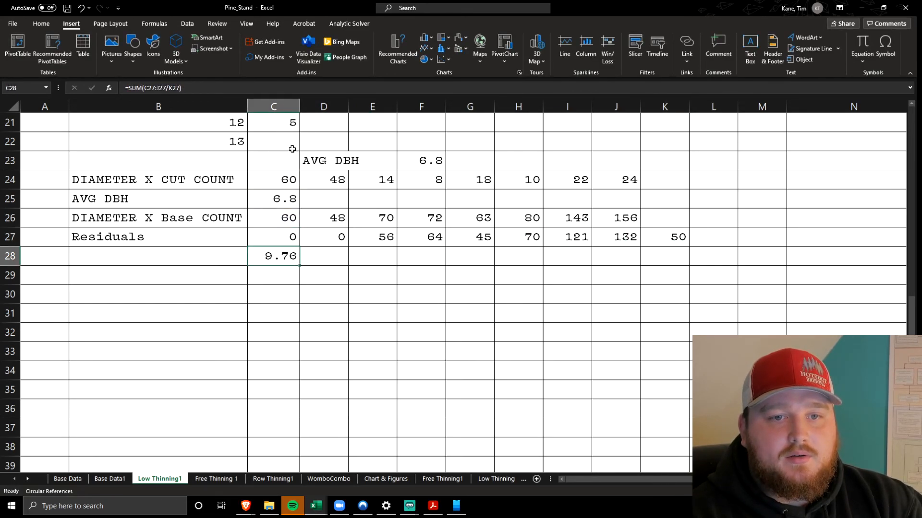
{"action": "left_click", "coordinate": [301, 87]}
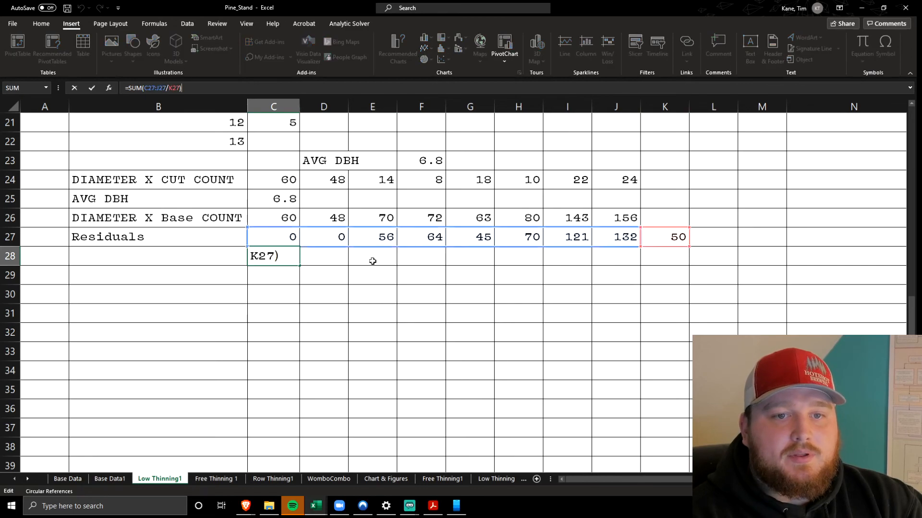
{"action": "left_click", "coordinate": [446, 298]}
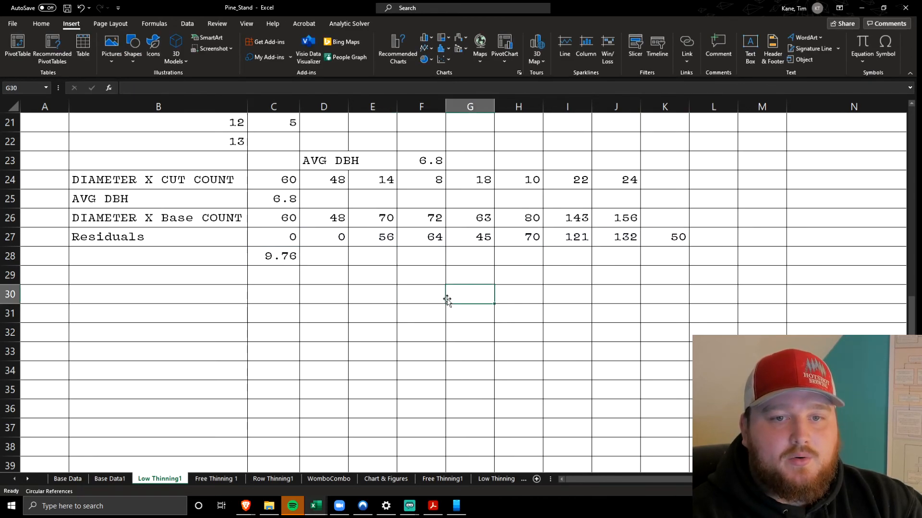
{"action": "left_click", "coordinate": [273, 257]}
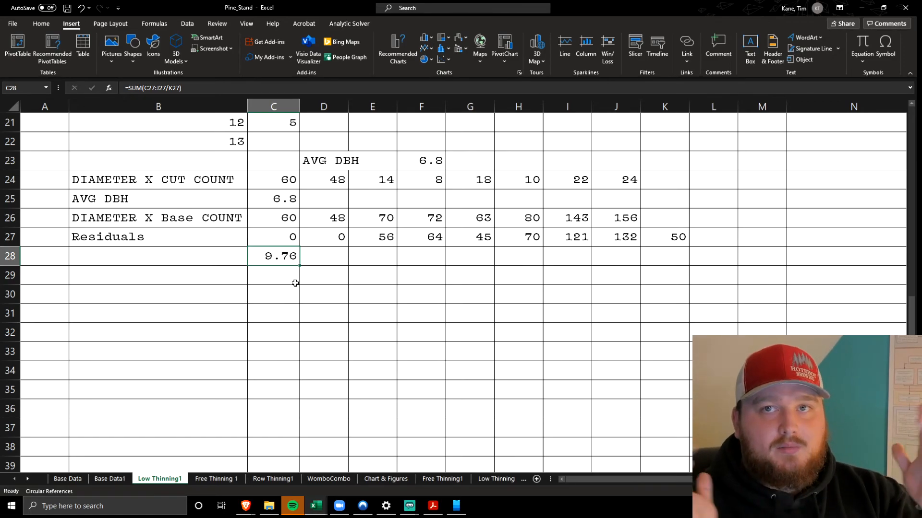
Check the base stand's AVG DBH in F23 on Base Data1, and return to the Low Thinning1 averages for comparison
{"action": "left_click", "coordinate": [110, 479]}
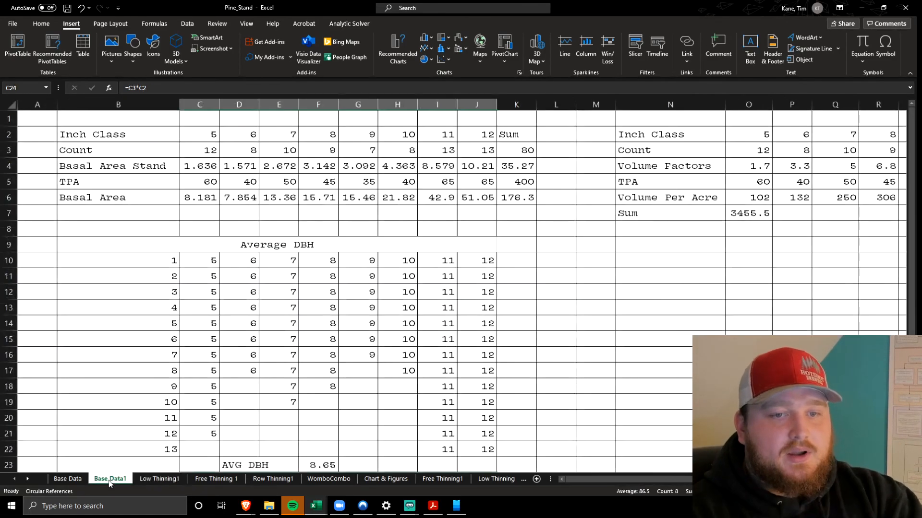
{"action": "scroll", "coordinate": [259, 291], "scroll_direction": "down", "scroll_amount": 3}
{"action": "left_click", "coordinate": [317, 311]}
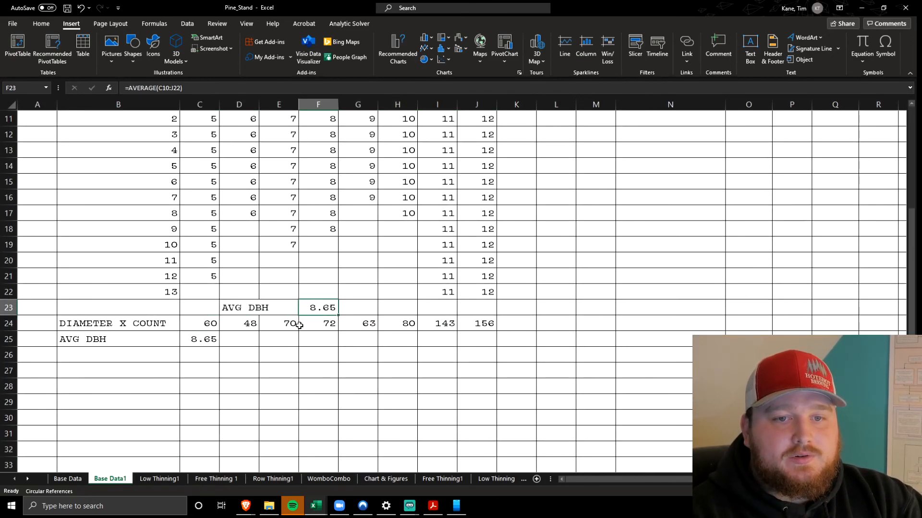
{"action": "left_click", "coordinate": [160, 479]}
{"action": "scroll", "coordinate": [249, 295], "scroll_direction": "up", "scroll_amount": 2}
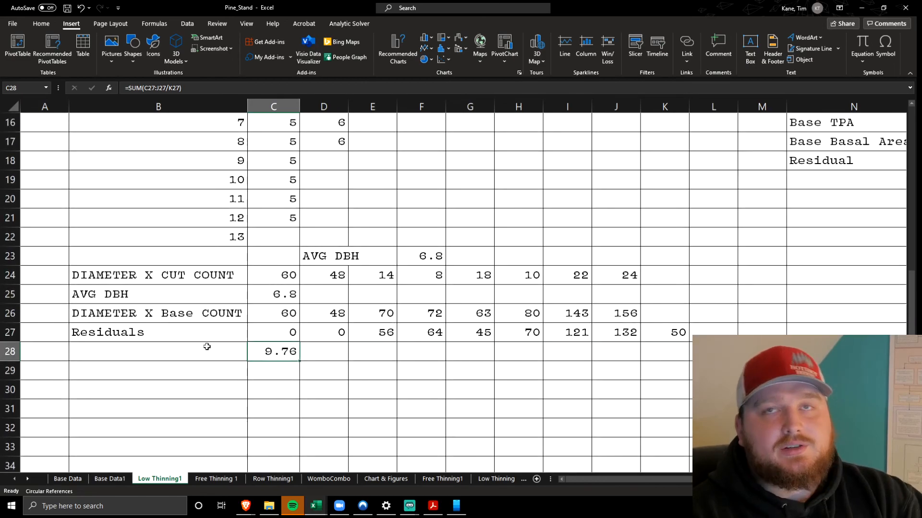
Check the cut AVG DBH in C25, highlight the cut rows B24:J25 and Residuals rows B27:J28, and select the residual average C28
{"action": "left_click", "coordinate": [197, 356]}
{"action": "scroll", "coordinate": [202, 345], "scroll_direction": "up", "scroll_amount": 3}
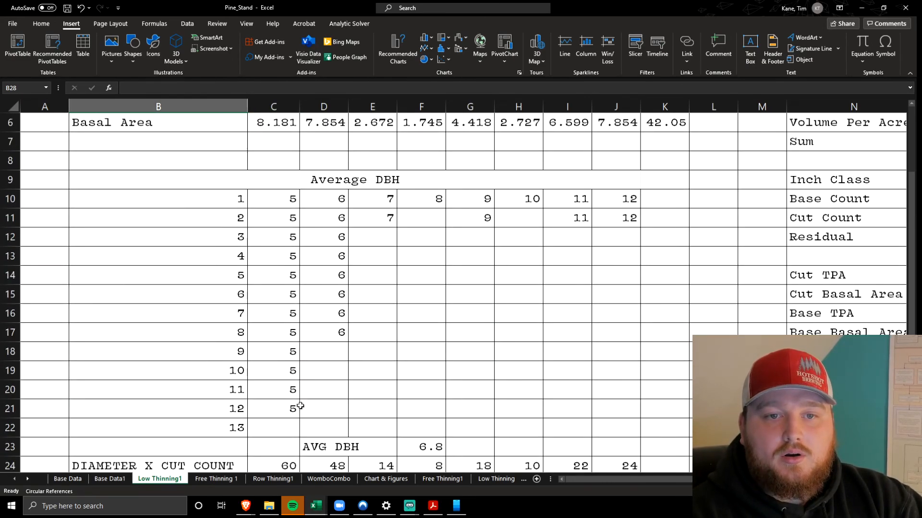
{"action": "scroll", "coordinate": [271, 303], "scroll_direction": "down", "scroll_amount": 3}
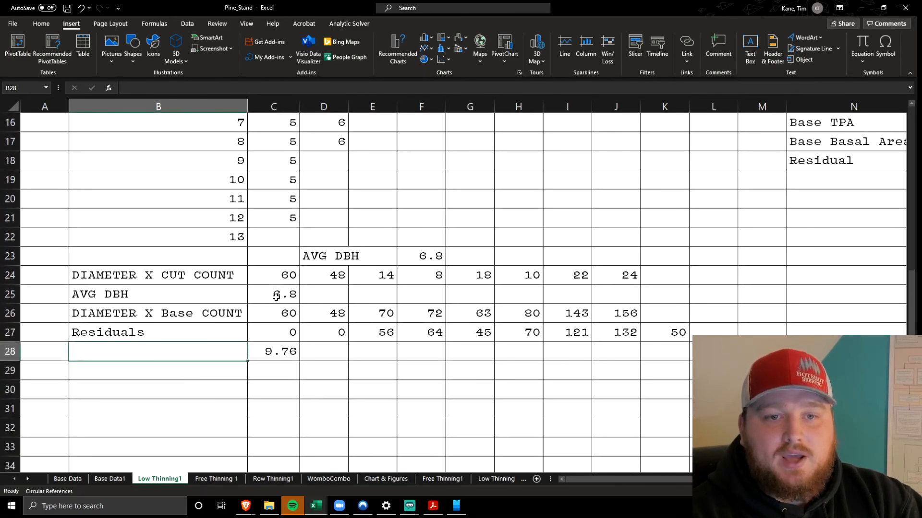
{"action": "left_click", "coordinate": [265, 297]}
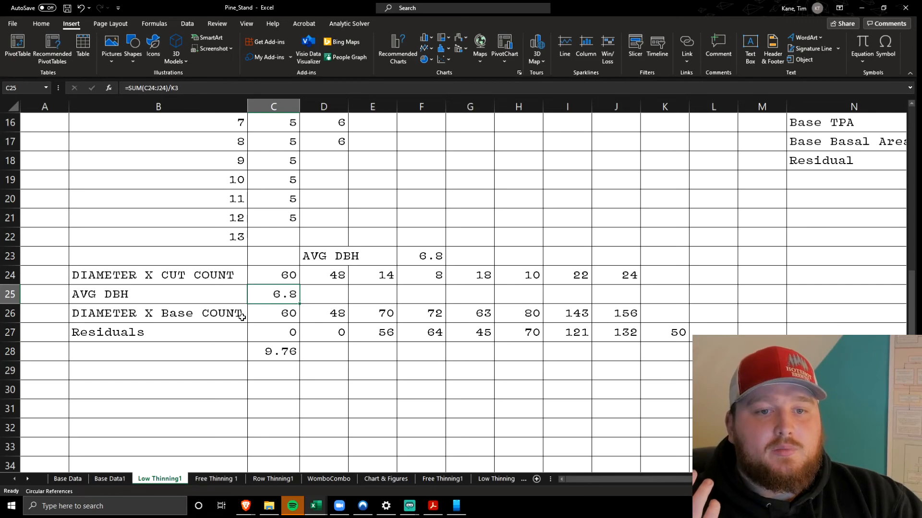
{"action": "left_click_drag", "start_coordinate": [228, 305], "coordinate": [613, 269]}
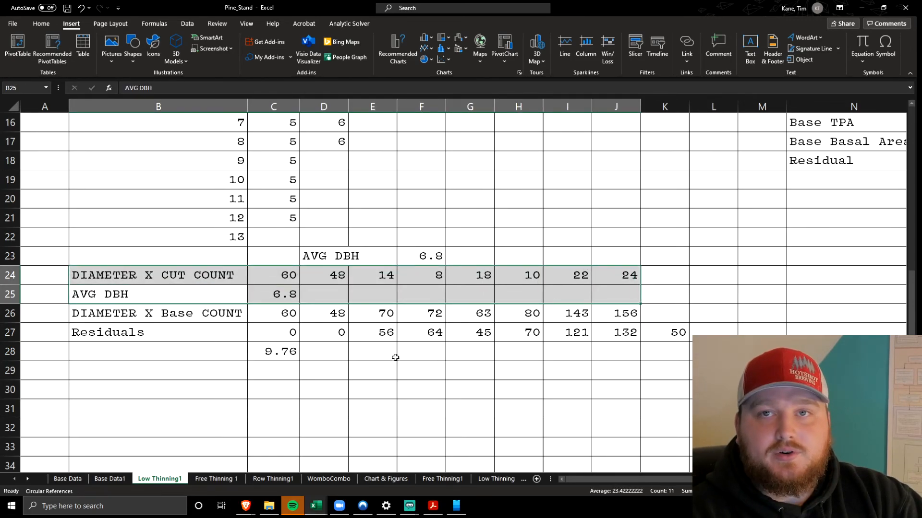
{"action": "left_click_drag", "start_coordinate": [155, 330], "coordinate": [614, 353]}
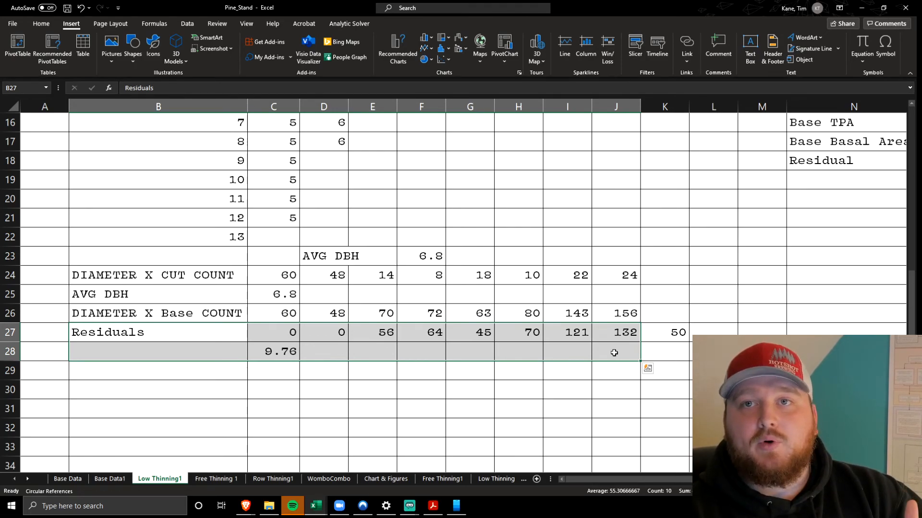
{"action": "left_click", "coordinate": [279, 353]}
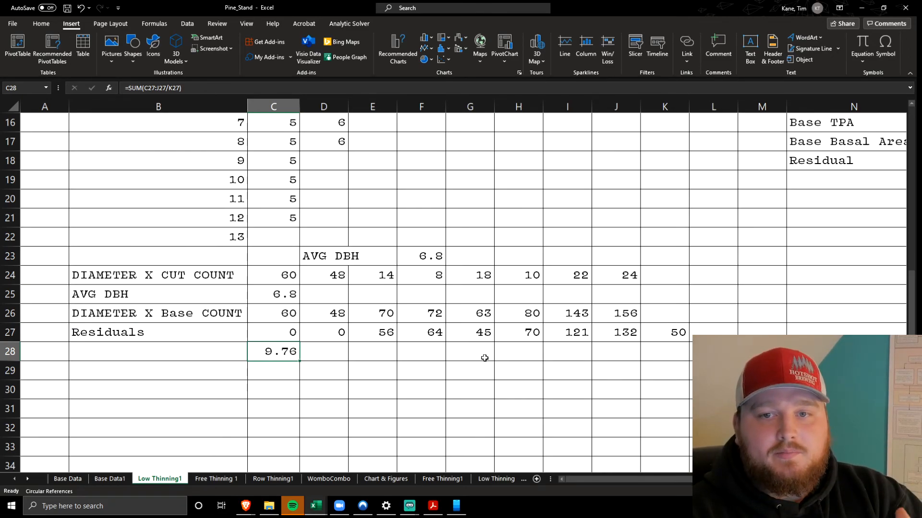
Highlight the low thinning cut volume table N2:V7, from Inch Class through Volume Per Acre and its Sum
{"action": "scroll", "coordinate": [484, 358], "scroll_direction": "up", "scroll_amount": 5}
{"action": "scroll", "coordinate": [481, 341], "scroll_direction": "right", "scroll_amount": 5}
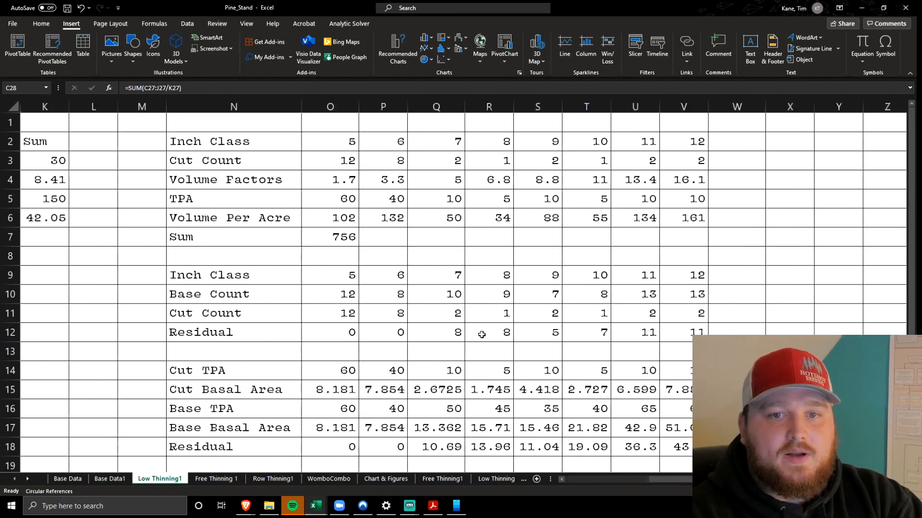
{"action": "left_click", "coordinate": [275, 154]}
{"action": "left_click_drag", "start_coordinate": [225, 142], "coordinate": [687, 236]}
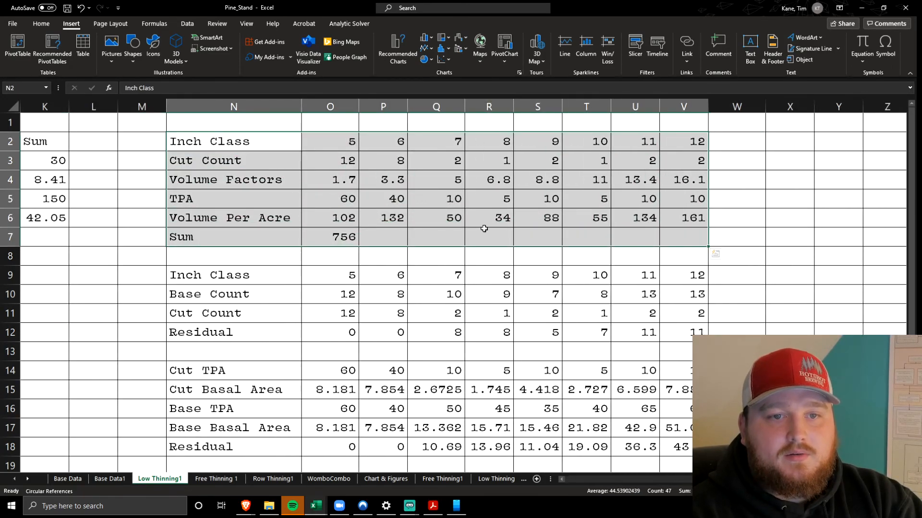
{"action": "left_click", "coordinate": [246, 258]}
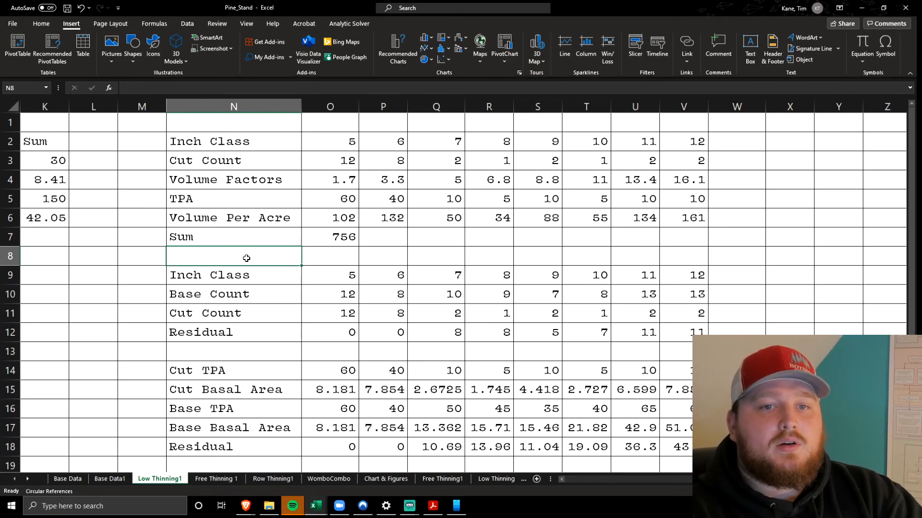
{"action": "scroll", "coordinate": [304, 217], "scroll_direction": "left", "scroll_amount": 5}
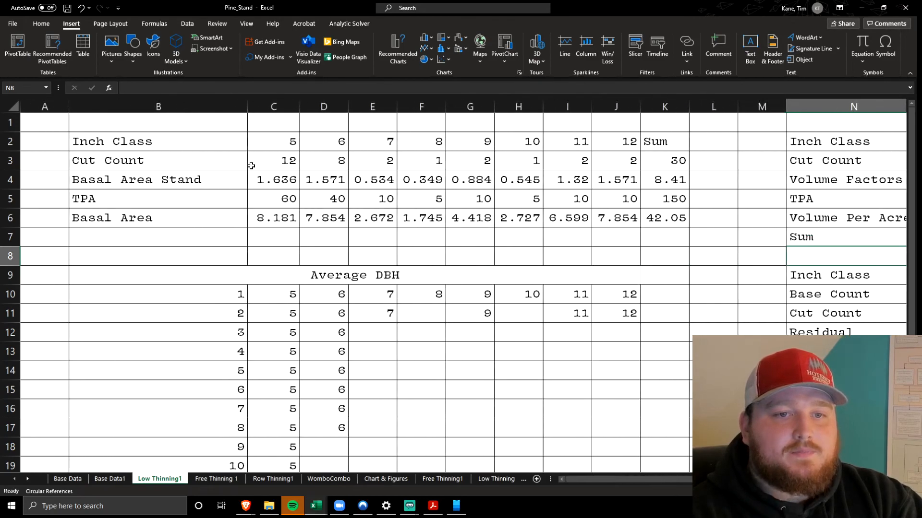
Highlight the Cut Count values C3:J3 and compare them with the volume table's first Cut Count and Volume Factors cells, O3 and O4
{"action": "left_click", "coordinate": [266, 160]}
{"action": "left_click_drag", "start_coordinate": [266, 159], "coordinate": [602, 163]}
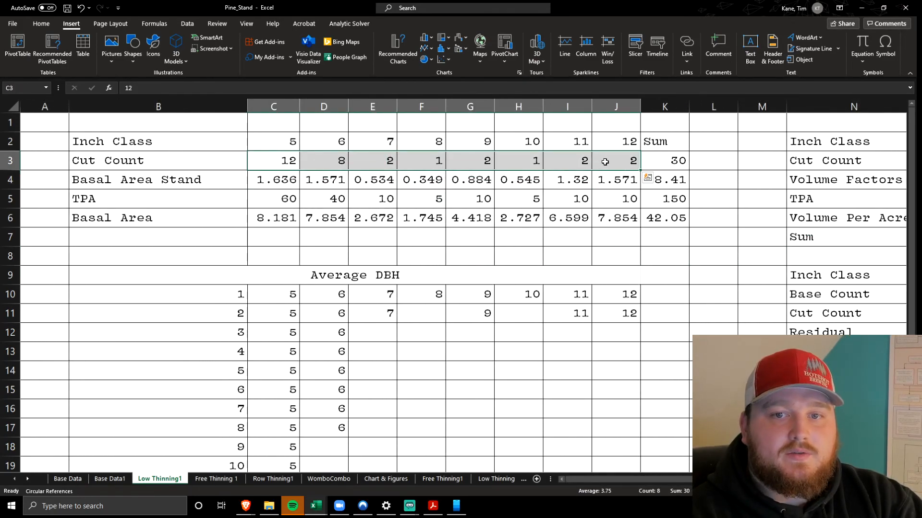
{"action": "scroll", "coordinate": [624, 168], "scroll_direction": "right", "scroll_amount": 5}
{"action": "scroll", "coordinate": [605, 162], "scroll_direction": "right", "scroll_amount": 1}
{"action": "left_click", "coordinate": [334, 158]}
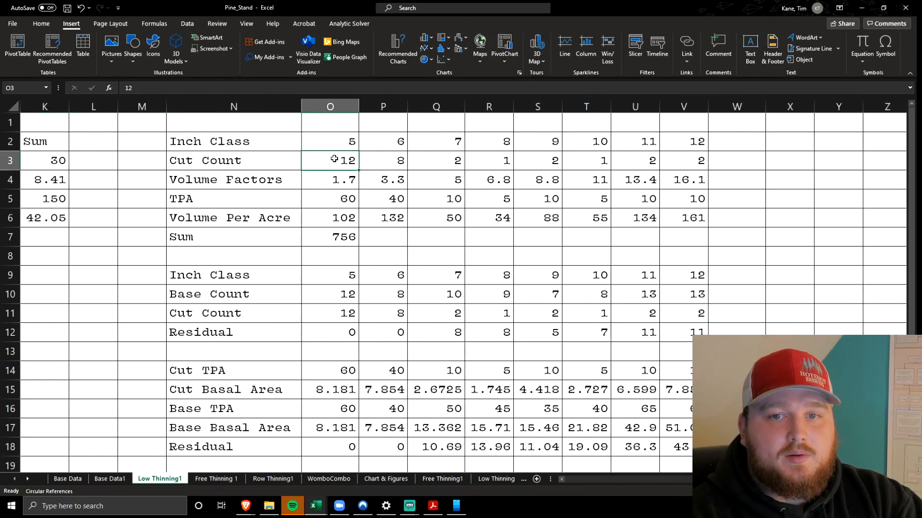
{"action": "left_click", "coordinate": [321, 181]}
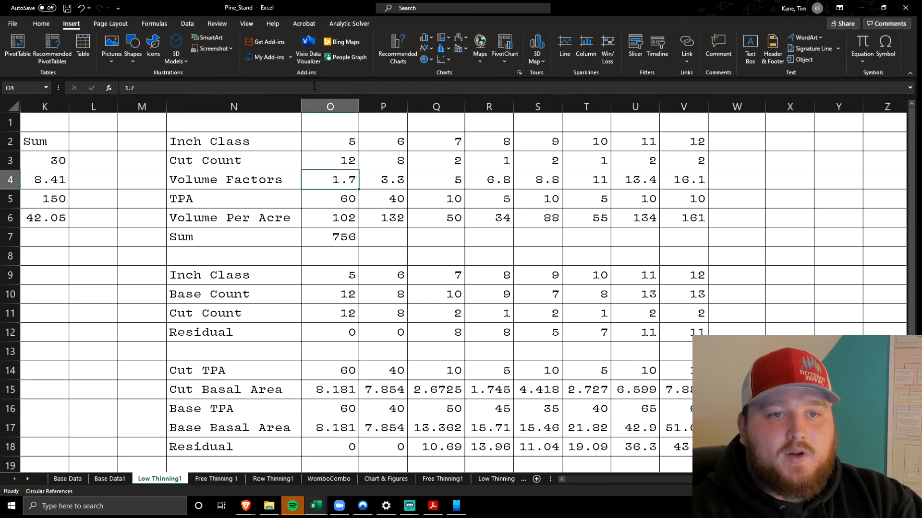
Inspect the TPA formulas in O5 and V5 of the low thinning cut volume table
{"action": "left_click", "coordinate": [327, 199]}
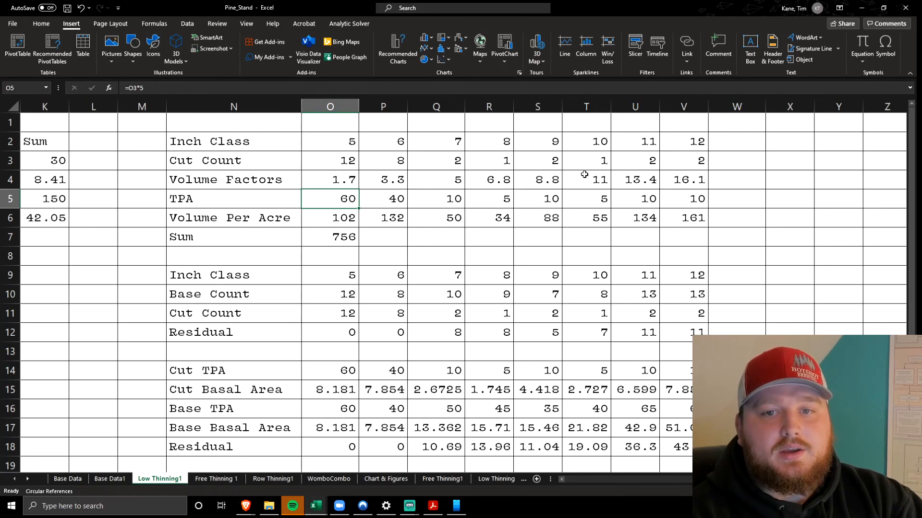
{"action": "double_click", "coordinate": [671, 192]}
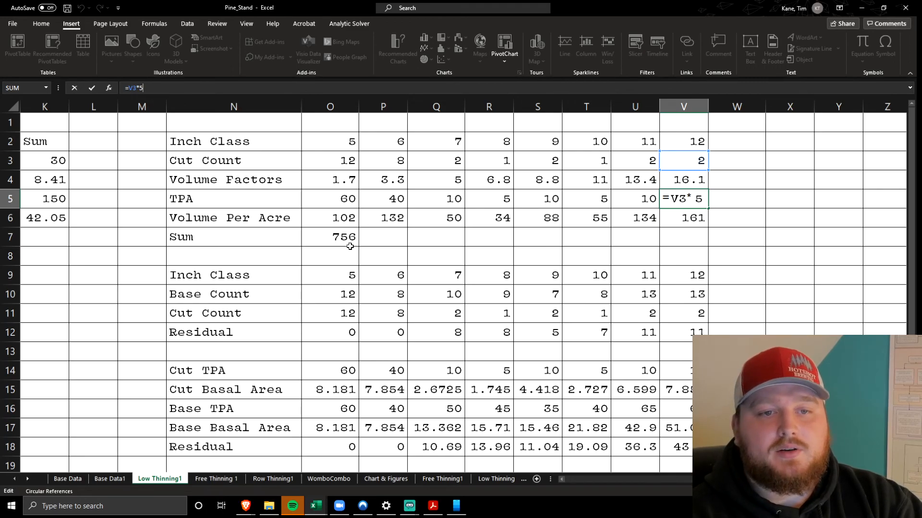
{"action": "left_click", "coordinate": [373, 241]}
Inspect the Volume Per Acre formula in O6 and the Sum formula in O7, including the cells they reference
{"action": "left_click", "coordinate": [327, 219]}
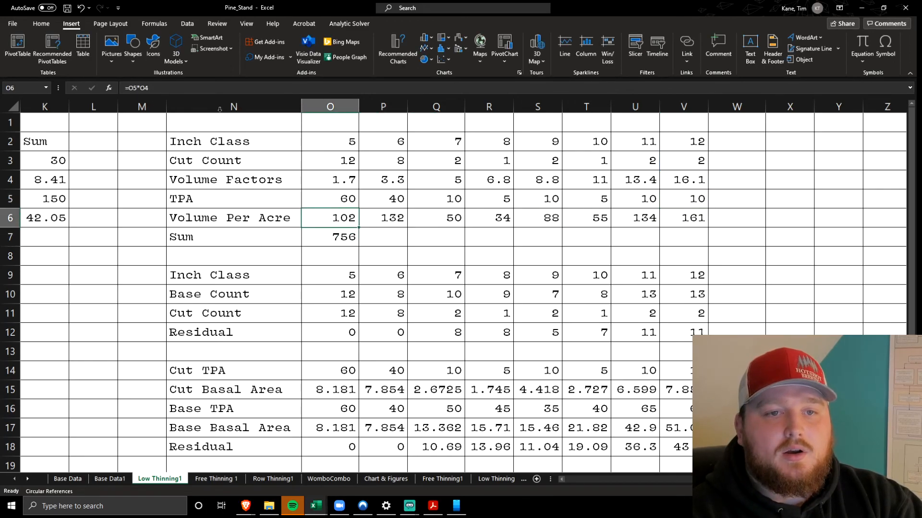
{"action": "left_click", "coordinate": [194, 87]}
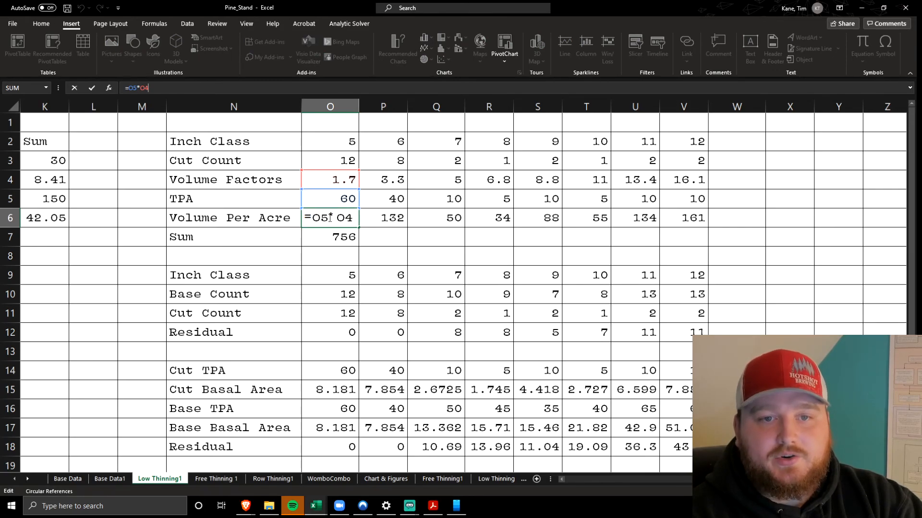
{"action": "key", "text": "Return"}
{"action": "key", "text": "F2"}
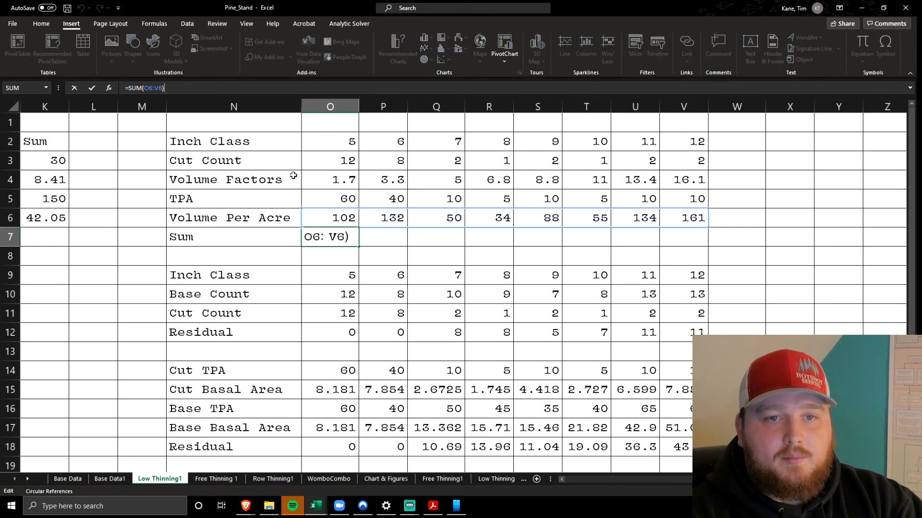
{"action": "left_click", "coordinate": [455, 243]}
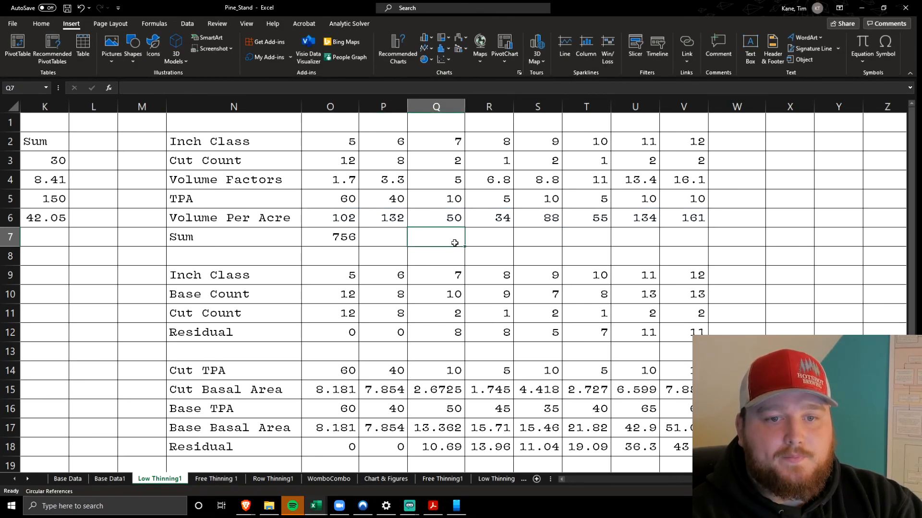
Highlight the count comparison O10:V12 and Base Count row N10:V10, check its source row B3:K3 on Base Data1, and return to Low Thinning1
{"action": "scroll", "coordinate": [330, 288], "scroll_direction": "down", "scroll_amount": 2}
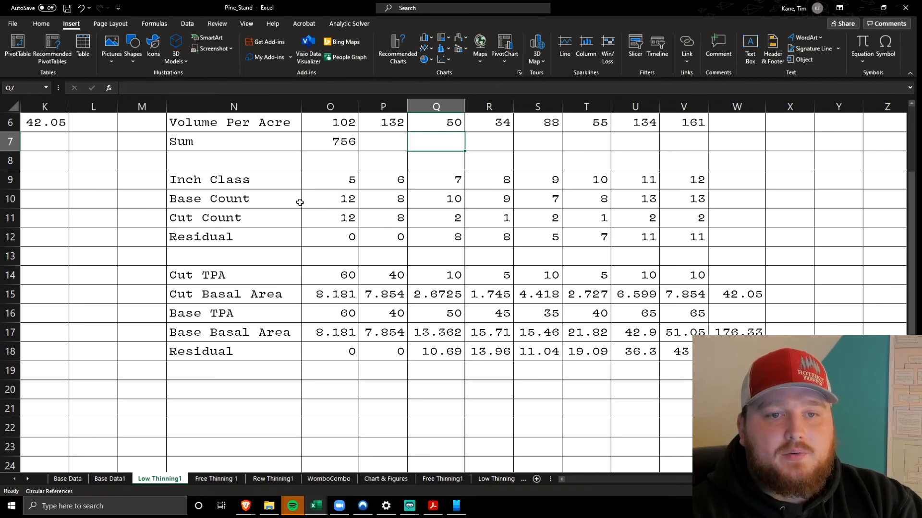
{"action": "mouse_move", "coordinate": [316, 203]}
{"action": "left_mouse_down"}
{"action": "mouse_move", "coordinate": [691, 226]}
{"action": "mouse_move", "coordinate": [698, 234]}
{"action": "left_mouse_up"}
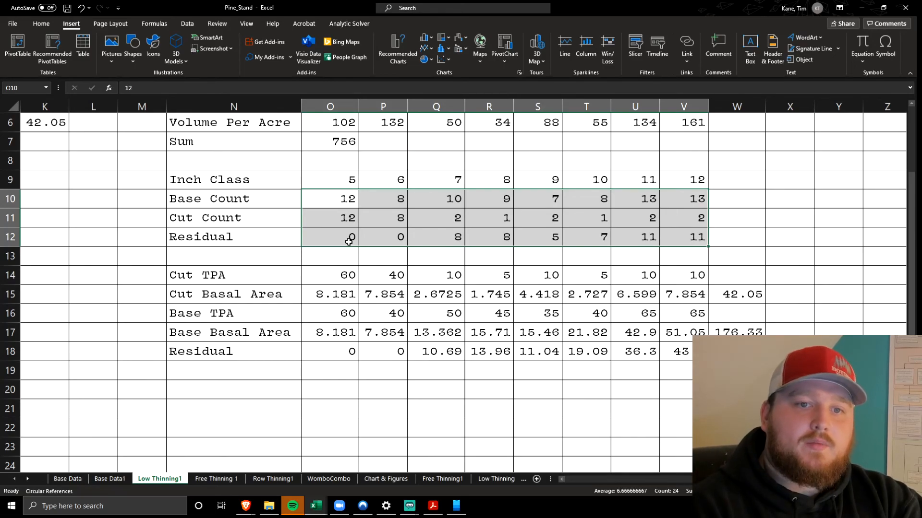
{"action": "left_click", "coordinate": [318, 194]}
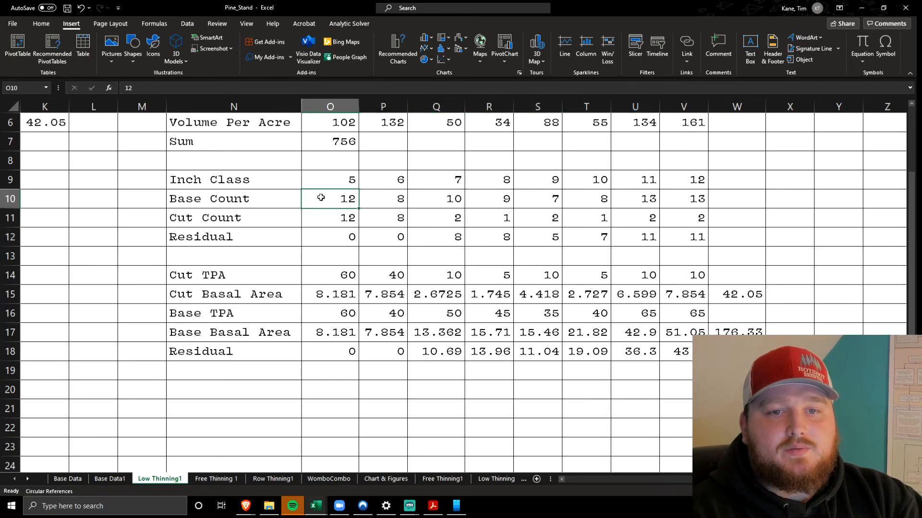
{"action": "left_click_drag", "start_coordinate": [257, 205], "coordinate": [683, 200]}
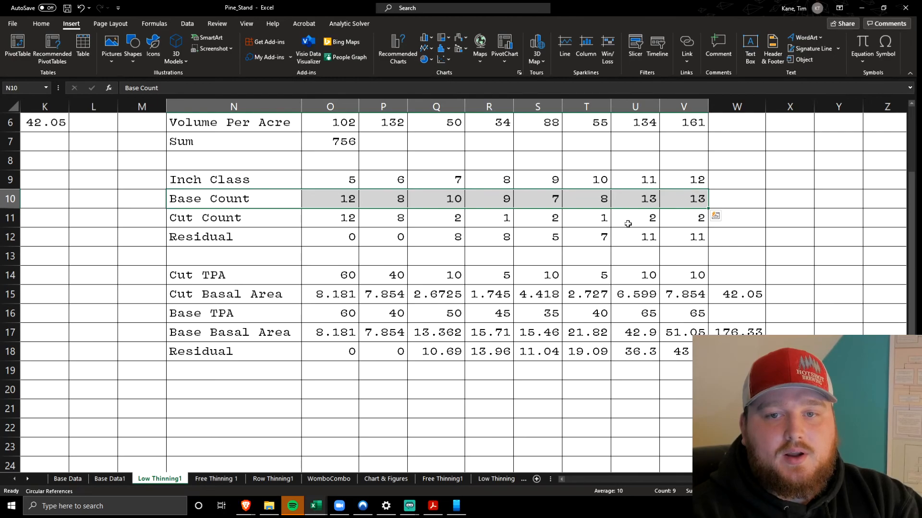
{"action": "left_click", "coordinate": [110, 479]}
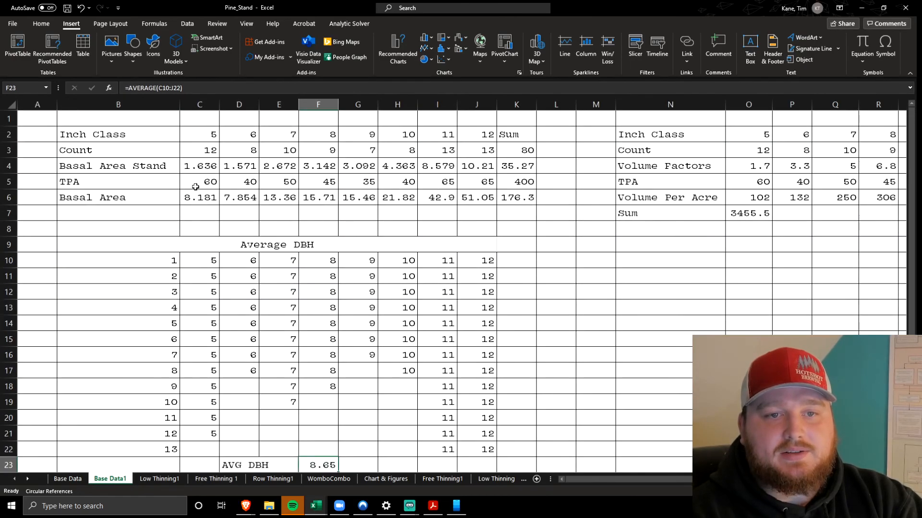
{"action": "left_click_drag", "start_coordinate": [154, 150], "coordinate": [517, 146]}
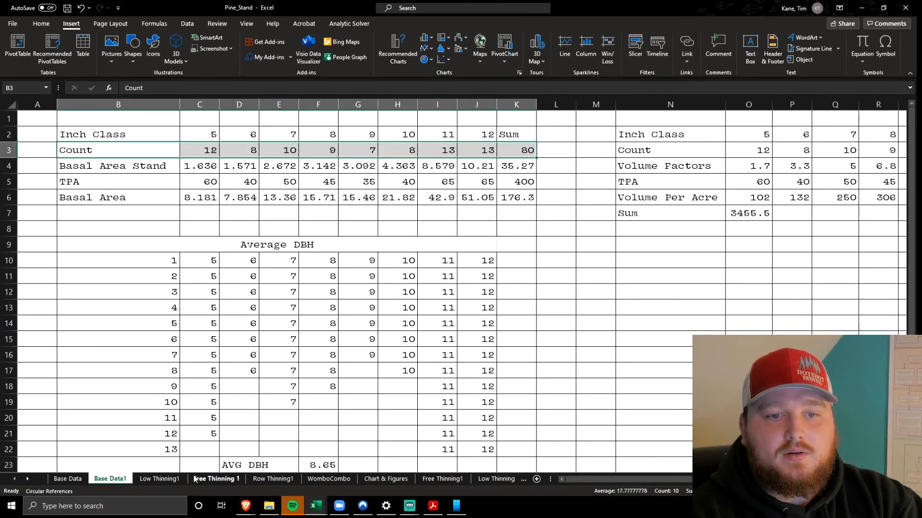
{"action": "left_click", "coordinate": [160, 479]}
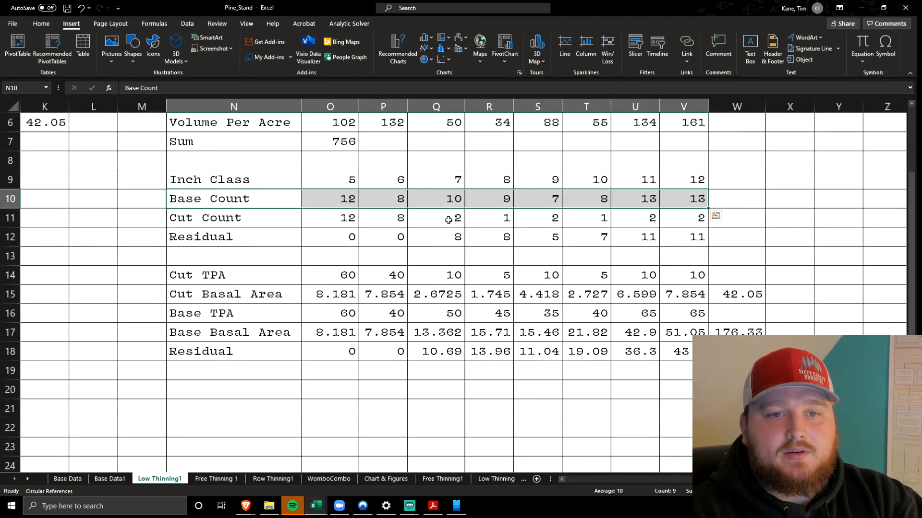
Highlight the Cut Count values O11:V11 and compare them with the Cut Count row of the stand table
{"action": "left_click_drag", "start_coordinate": [336, 218], "coordinate": [701, 213]}
{"action": "scroll", "coordinate": [654, 260], "scroll_direction": "left", "scroll_amount": 5}
{"action": "scroll", "coordinate": [654, 260], "scroll_direction": "right", "scroll_amount": 8}
{"action": "scroll", "coordinate": [654, 260], "scroll_direction": "left", "scroll_amount": 8}
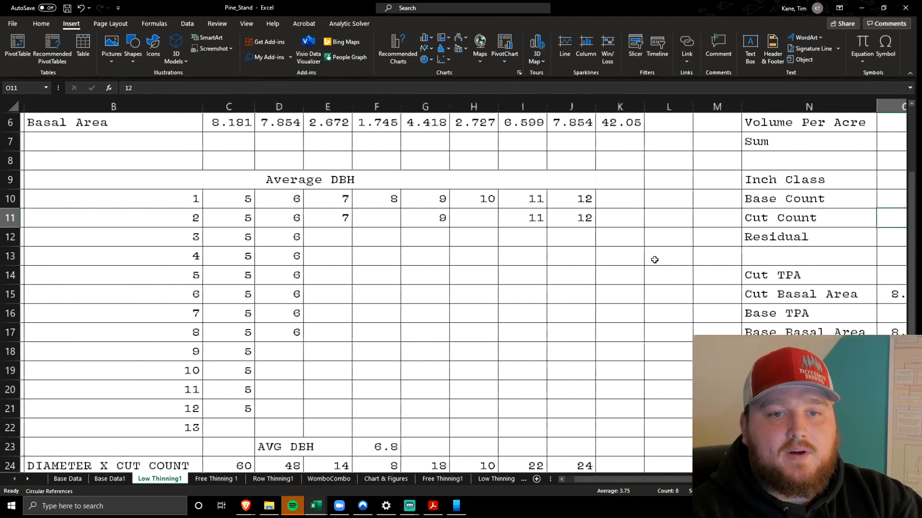
{"action": "scroll", "coordinate": [654, 259], "scroll_direction": "up", "scroll_amount": 2}
{"action": "scroll", "coordinate": [655, 260], "scroll_direction": "left", "scroll_amount": 1}
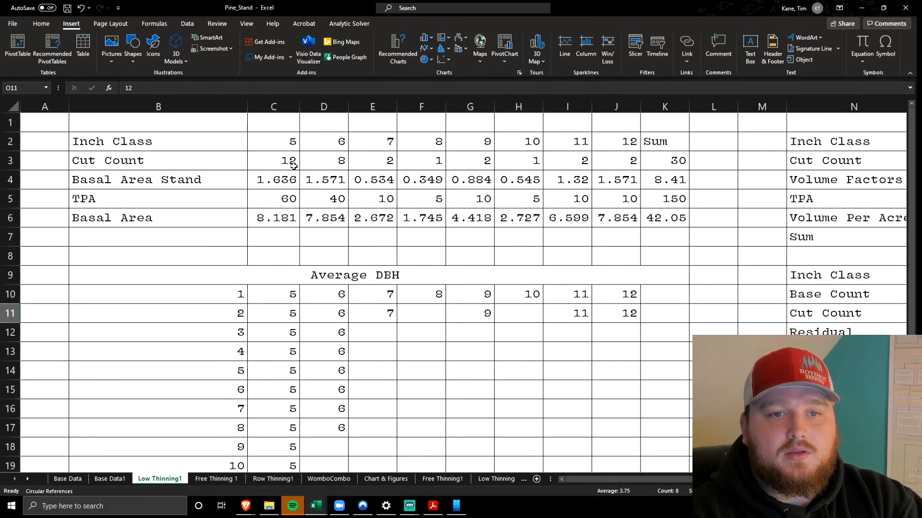
{"action": "scroll", "coordinate": [266, 161], "scroll_direction": "right", "scroll_amount": 5}
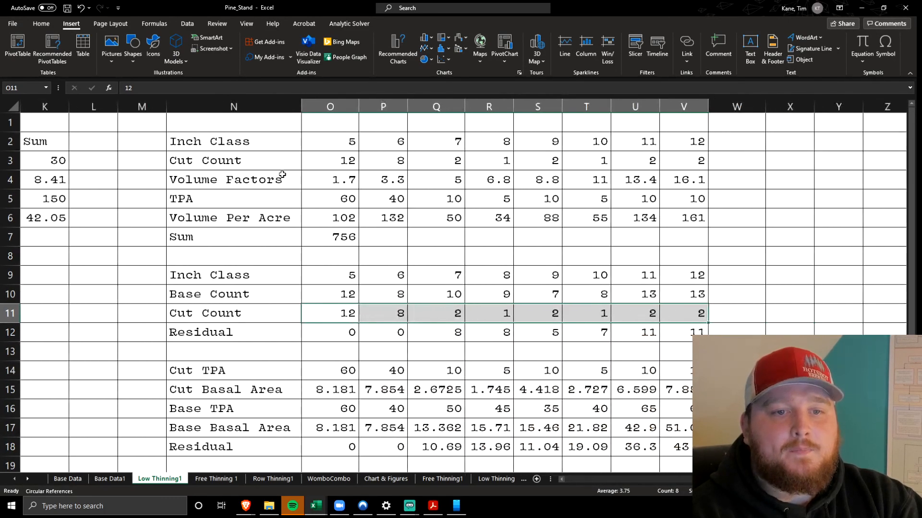
Highlight the Residual counts O12:V12 and inspect the base-minus-cut formulas in O12 and Q12
{"action": "scroll", "coordinate": [338, 240], "scroll_direction": "down", "scroll_amount": 2}
{"action": "left_click", "coordinate": [338, 243]}
{"action": "left_click_drag", "start_coordinate": [338, 243], "coordinate": [675, 241]}
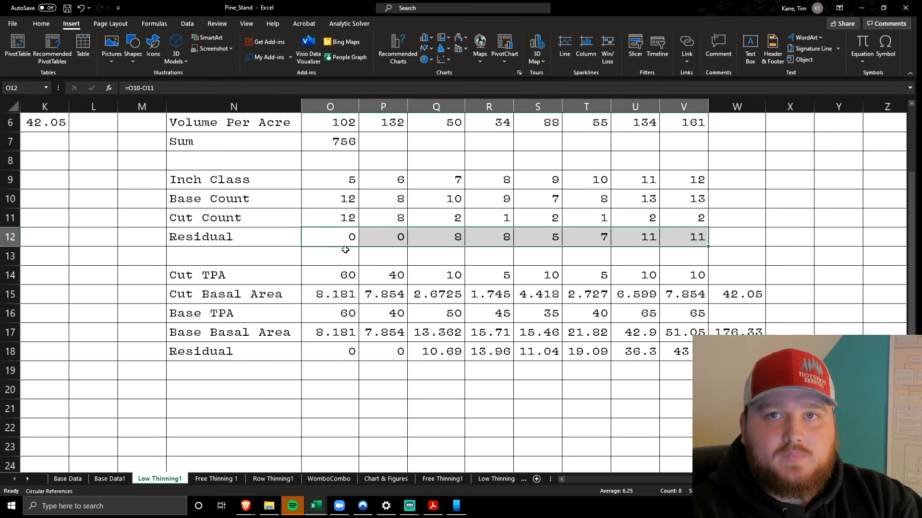
{"action": "left_click", "coordinate": [322, 239]}
{"action": "key", "text": "F2"}
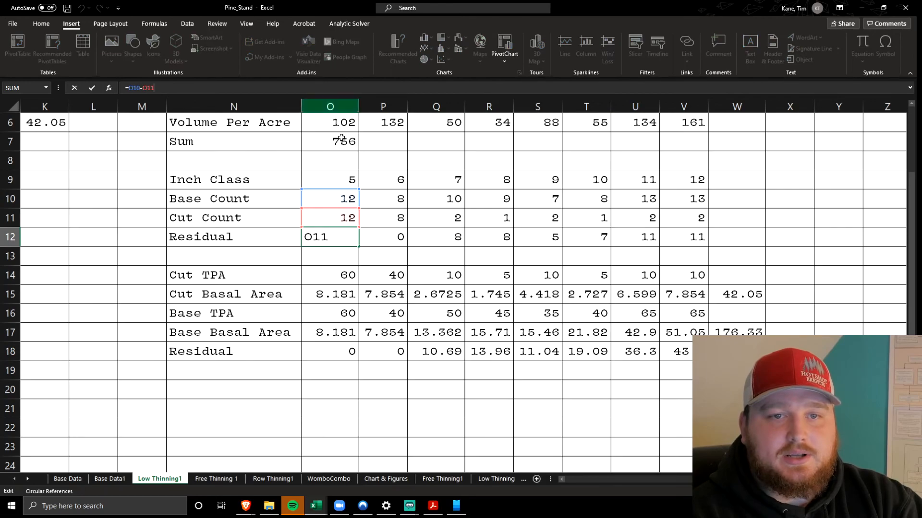
{"action": "left_click", "coordinate": [448, 242]}
{"action": "key", "text": "F2"}
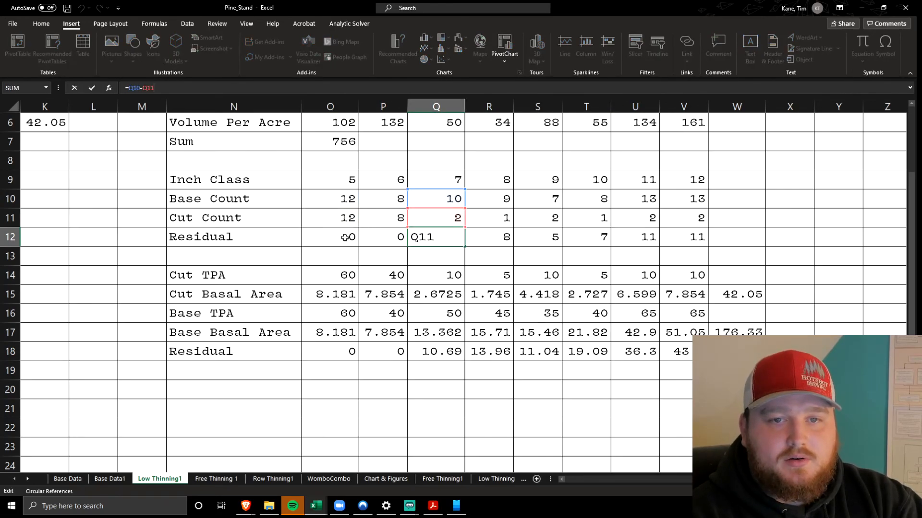
Examine the Cut TPA row from label N14 and first value O14, relating its entries to the inch classes in row 9
{"action": "left_click", "coordinate": [273, 271]}
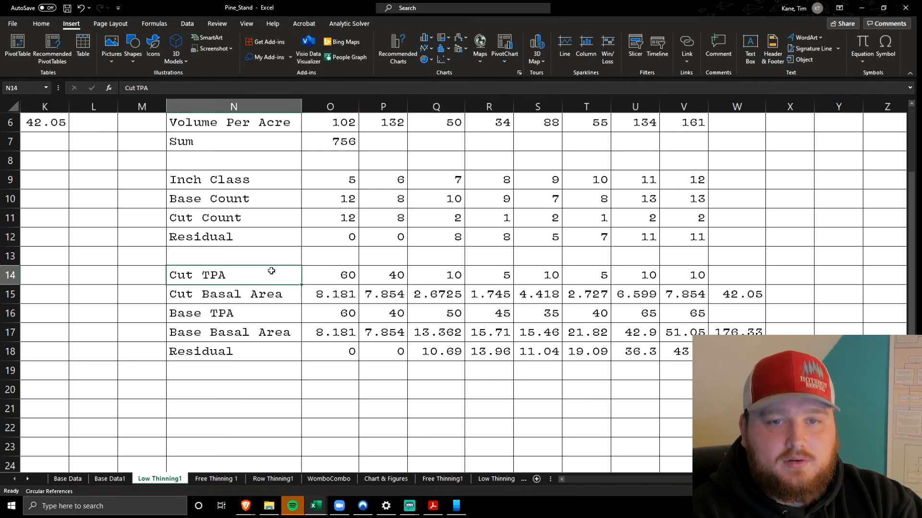
{"action": "scroll", "coordinate": [272, 271], "scroll_direction": "left", "scroll_amount": 3}
{"action": "scroll", "coordinate": [271, 271], "scroll_direction": "right", "scroll_amount": 3}
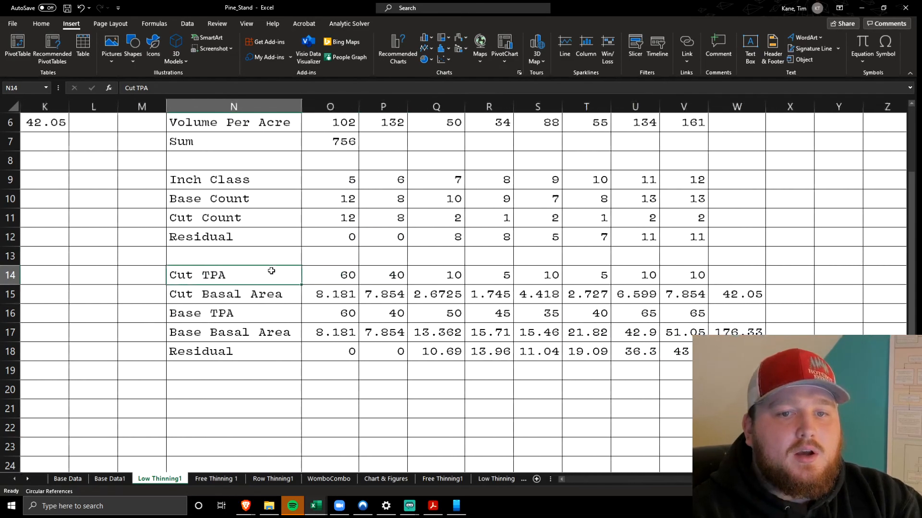
{"action": "left_click", "coordinate": [331, 274]}
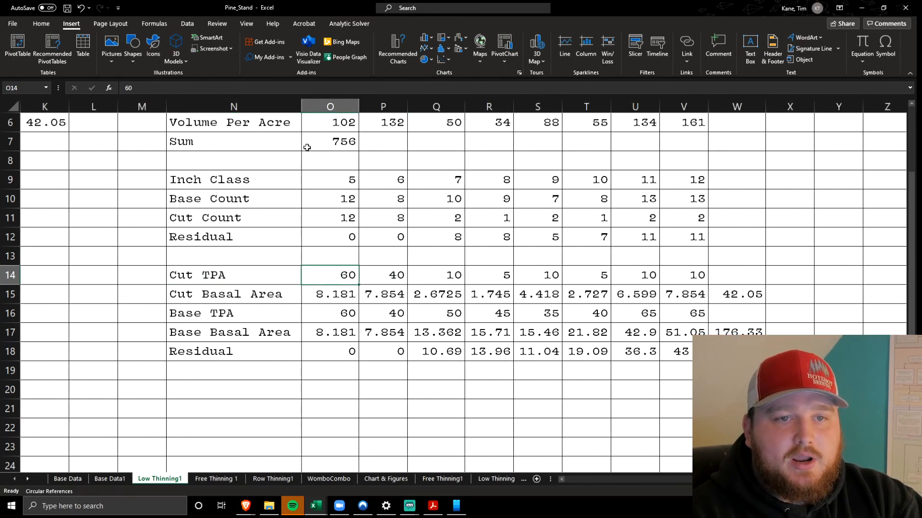
{"action": "scroll", "coordinate": [372, 272], "scroll_direction": "right", "scroll_amount": 3}
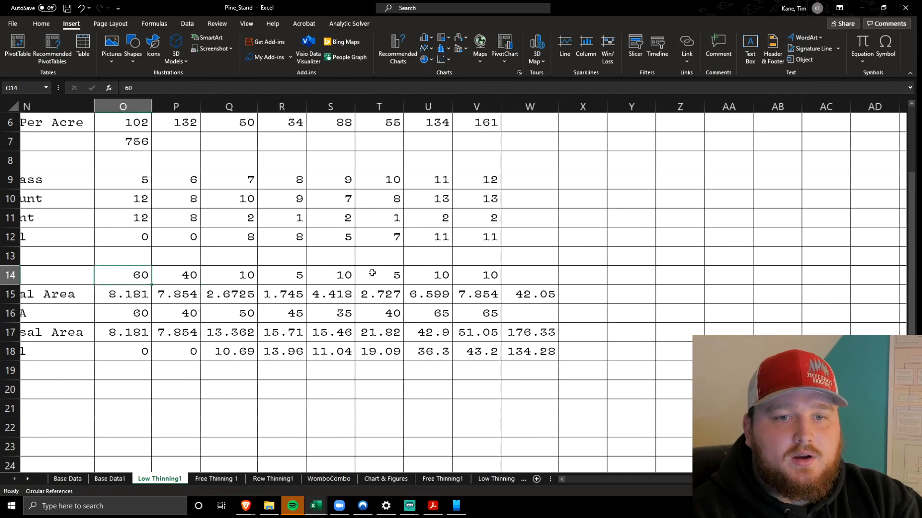
{"action": "scroll", "coordinate": [372, 272], "scroll_direction": "left", "scroll_amount": 3}
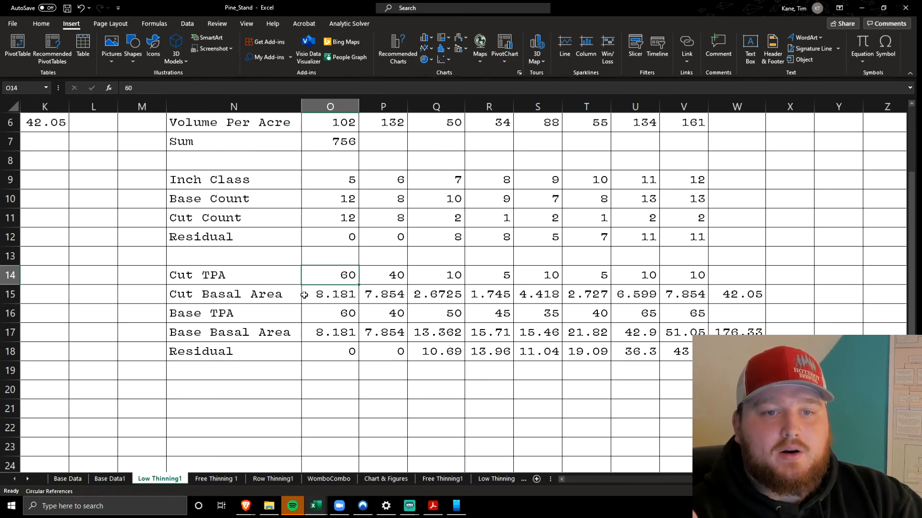
{"action": "left_click_drag", "start_coordinate": [335, 185], "coordinate": [425, 183]}
{"action": "left_click_drag", "start_coordinate": [325, 272], "coordinate": [376, 278]}
{"action": "left_click", "coordinate": [319, 273]}
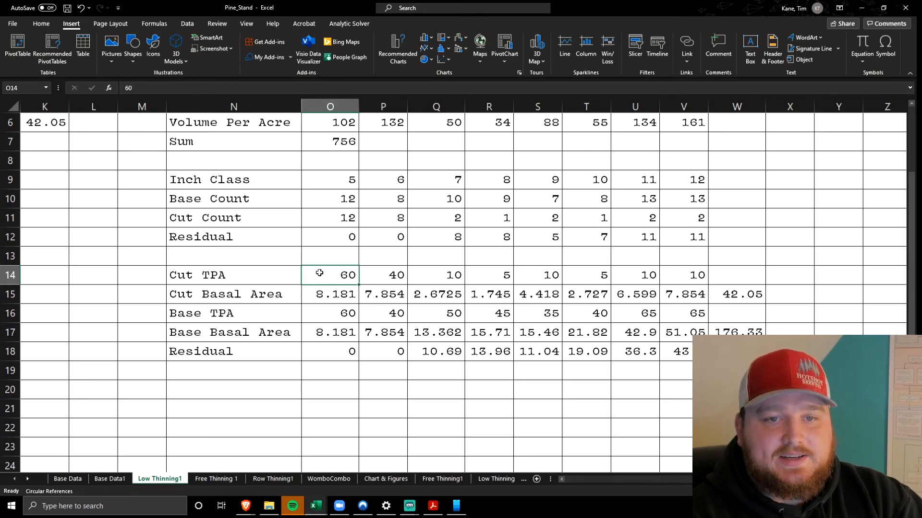
Check the first Cut Basal Area entry O15 against its source, the stand table's Basal Area row and the formula in C6
{"action": "left_click", "coordinate": [321, 294]}
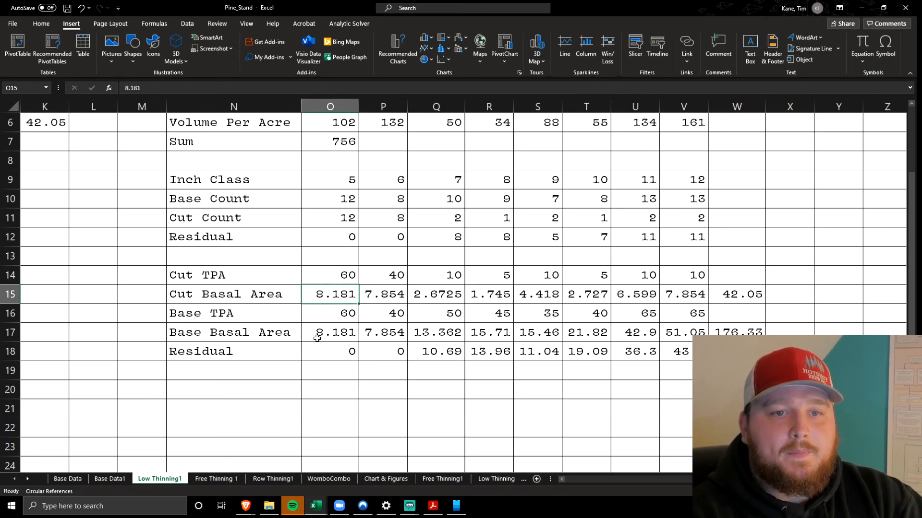
{"action": "left_click", "coordinate": [322, 84]}
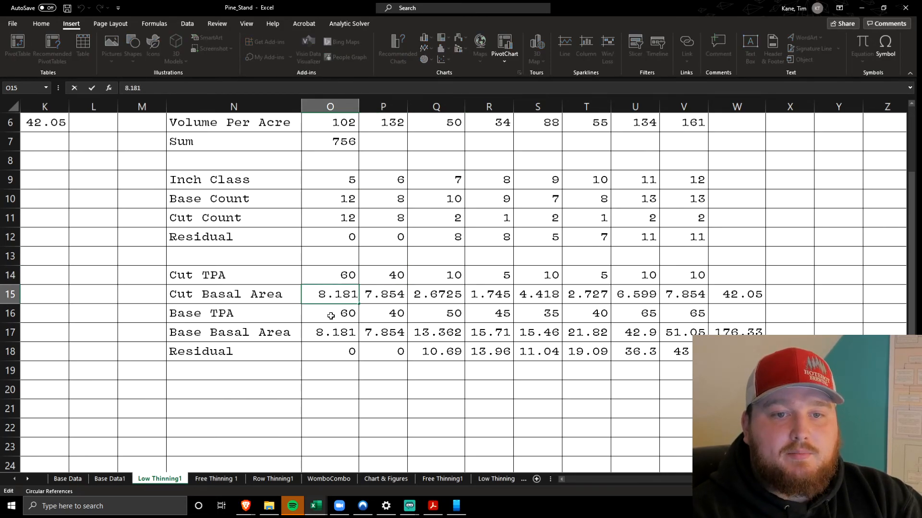
{"action": "scroll", "coordinate": [331, 322], "scroll_direction": "right", "scroll_amount": 2}
{"action": "scroll", "coordinate": [329, 323], "scroll_direction": "left", "scroll_amount": 5}
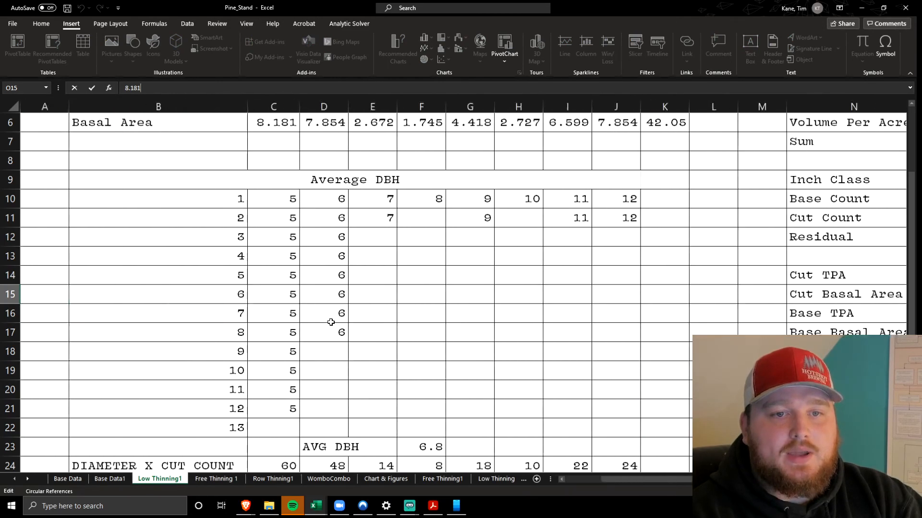
{"action": "scroll", "coordinate": [313, 277], "scroll_direction": "up", "scroll_amount": 2}
{"action": "left_click_drag", "start_coordinate": [214, 213], "coordinate": [658, 209]}
{"action": "left_click", "coordinate": [288, 218]}
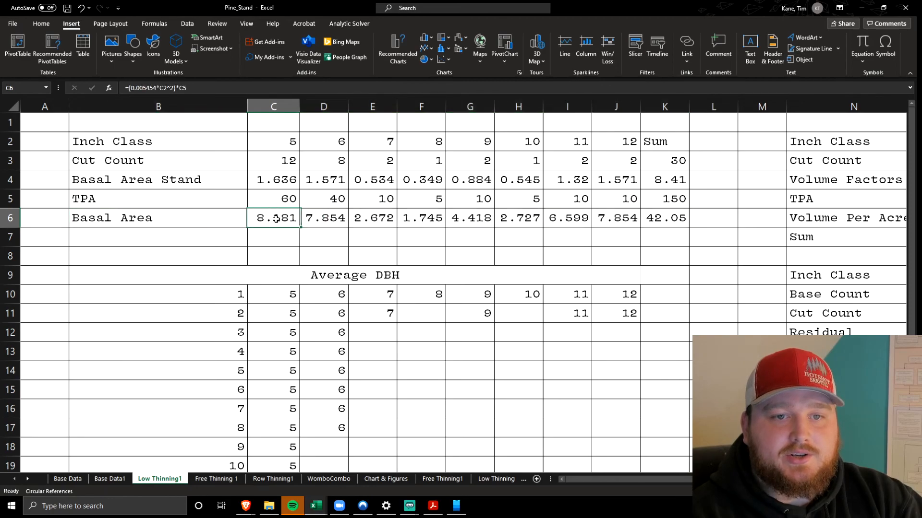
Check the first Base TPA and Base Basal Area entries, O16 and O17, in the basal area comparison table
{"action": "scroll", "coordinate": [272, 219], "scroll_direction": "right", "scroll_amount": 5}
{"action": "scroll", "coordinate": [272, 219], "scroll_direction": "down", "scroll_amount": 2}
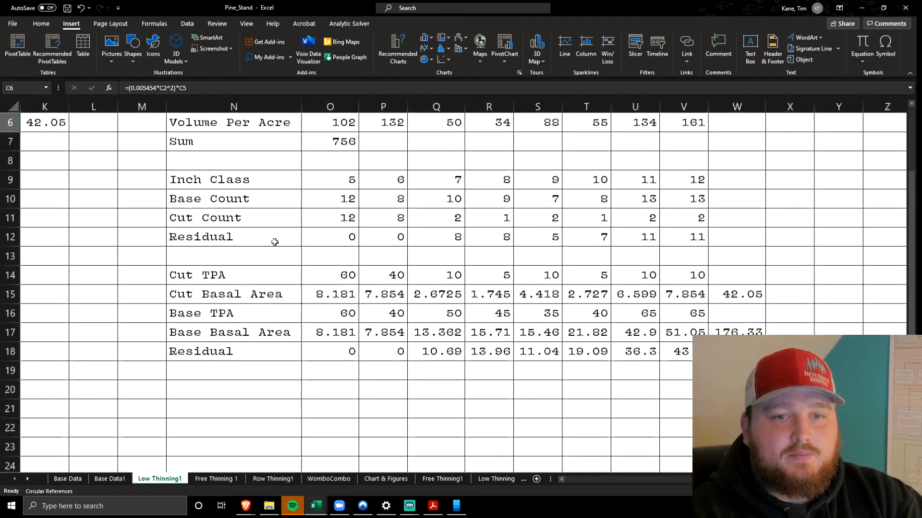
{"action": "left_click", "coordinate": [332, 313]}
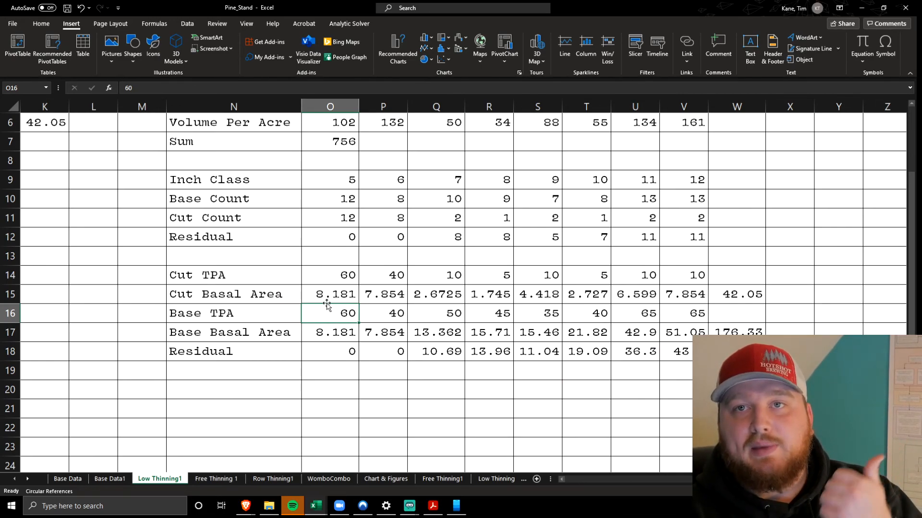
{"action": "left_click", "coordinate": [328, 332]}
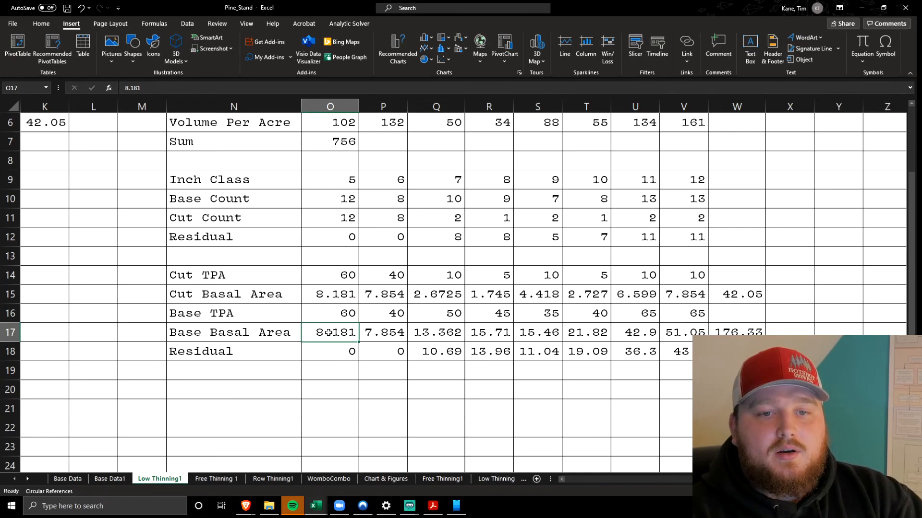
Highlight the basal area Residual row O18:V18, followed by the Cut TPA and Cut Basal Area rows in N14:V15
{"action": "left_click_drag", "start_coordinate": [321, 352], "coordinate": [749, 353]}
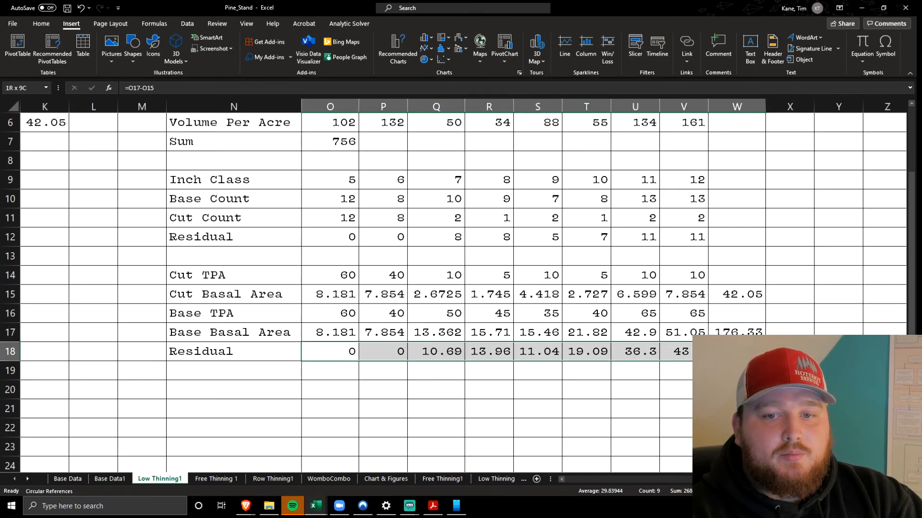
{"action": "left_click_drag", "start_coordinate": [679, 352], "coordinate": [311, 352]}
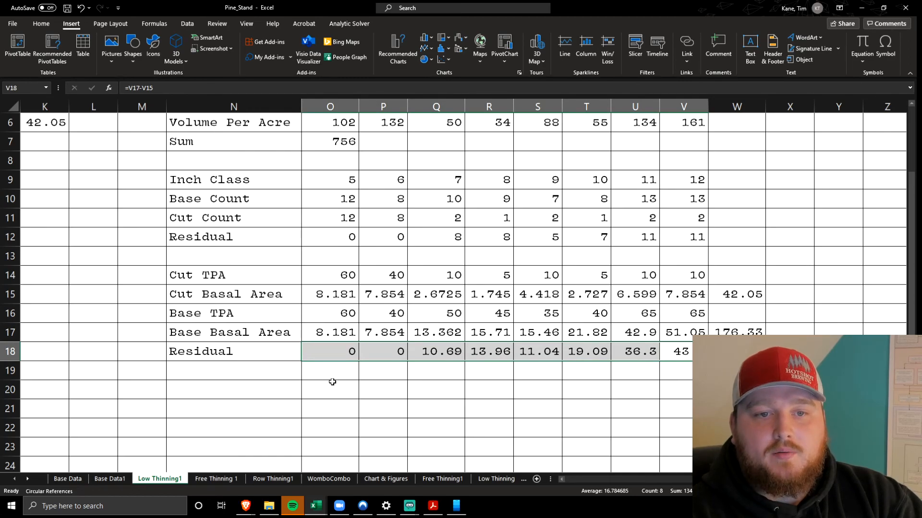
{"action": "left_click_drag", "start_coordinate": [255, 278], "coordinate": [689, 294]}
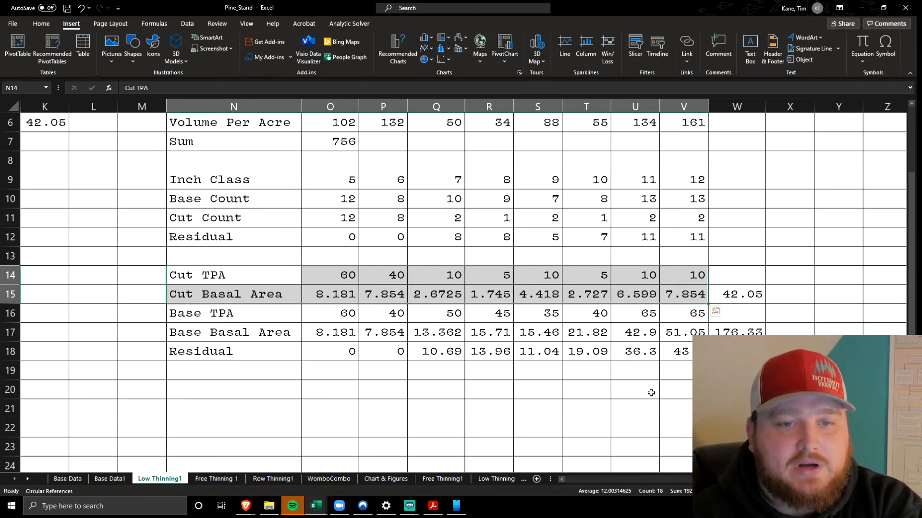
Inspect the Residual basal area formulas in O18 and Q18, tracing their references to the Base and Cut Basal Area rows
{"action": "left_click", "coordinate": [343, 352]}
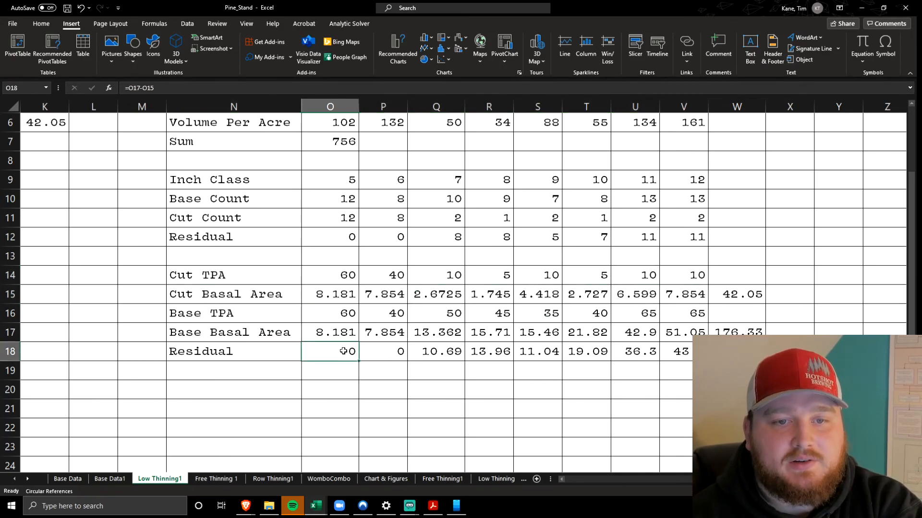
{"action": "left_click", "coordinate": [322, 86]}
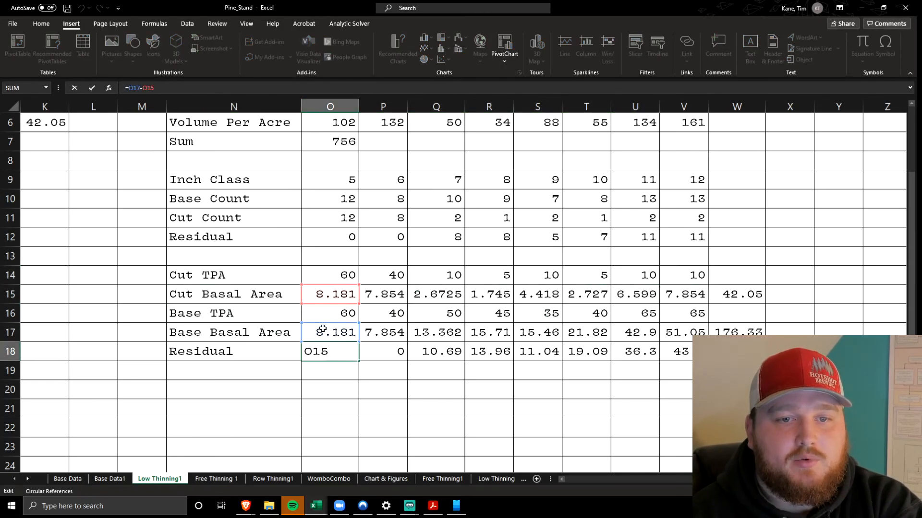
{"action": "left_click", "coordinate": [432, 353]}
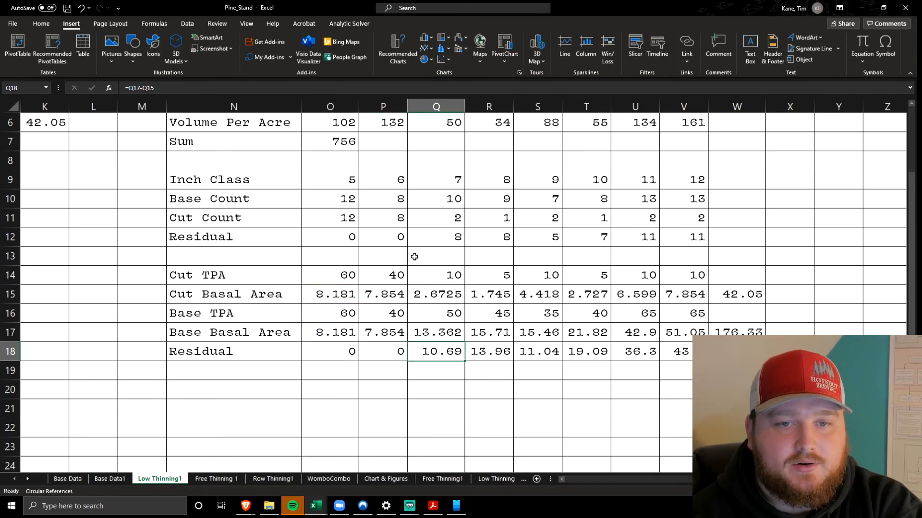
{"action": "left_click", "coordinate": [451, 86]}
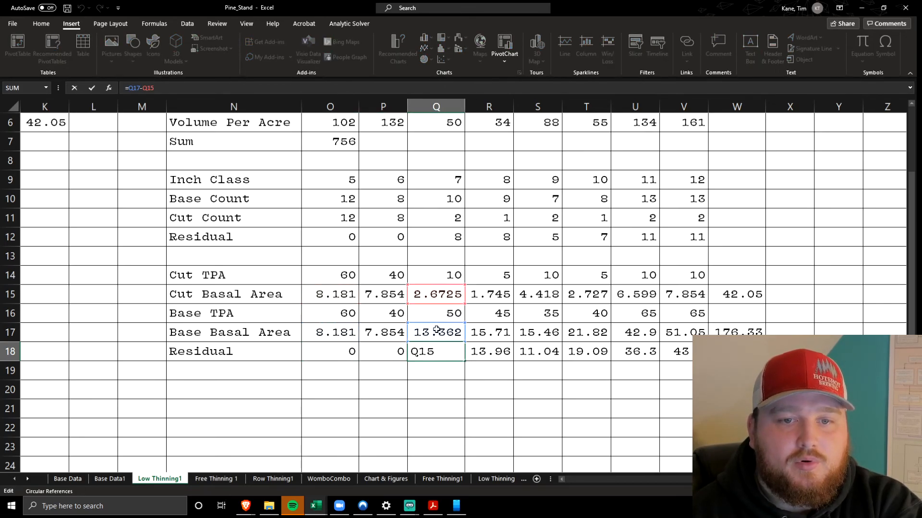
{"action": "left_click", "coordinate": [439, 386]}
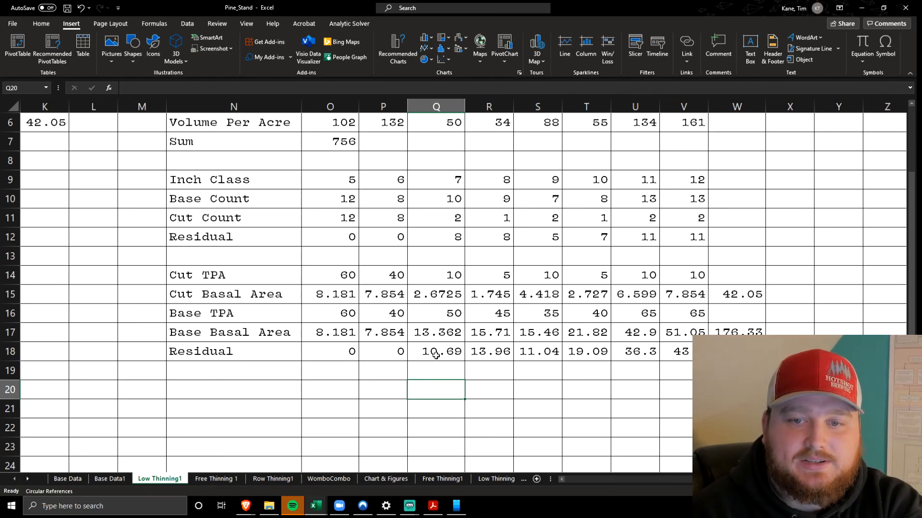
Inspect the total residual basal area formula in W18 and trace the cells it references
{"action": "left_click", "coordinate": [737, 351]}
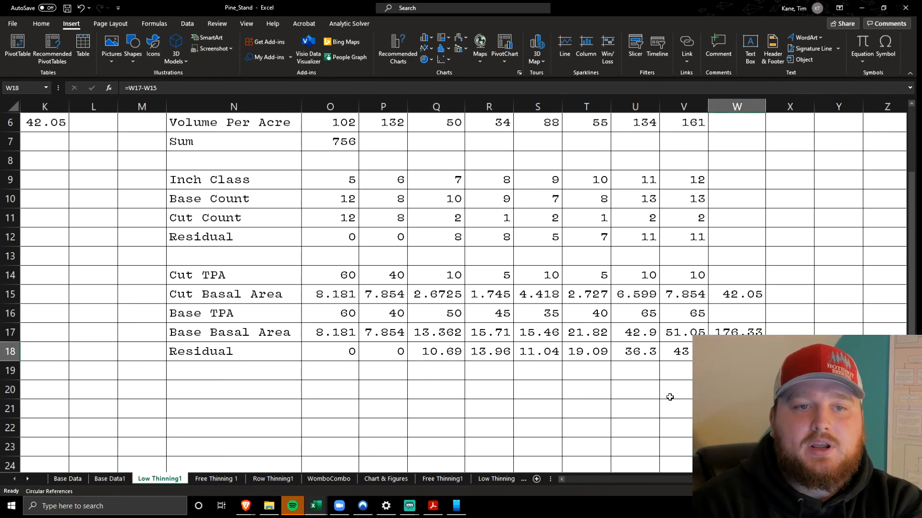
{"action": "key", "text": "F2"}
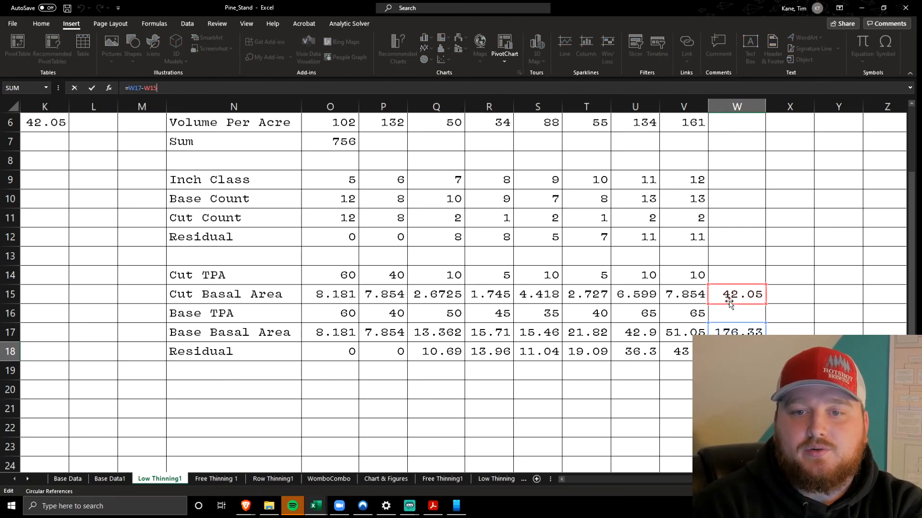
{"action": "left_click", "coordinate": [744, 259]}
Check the basal area totals in W15 and W17 against the Cut and Base Basal Area rows, returning to the residual total in W18
{"action": "left_click", "coordinate": [741, 290]}
{"action": "type", "text": "34"}
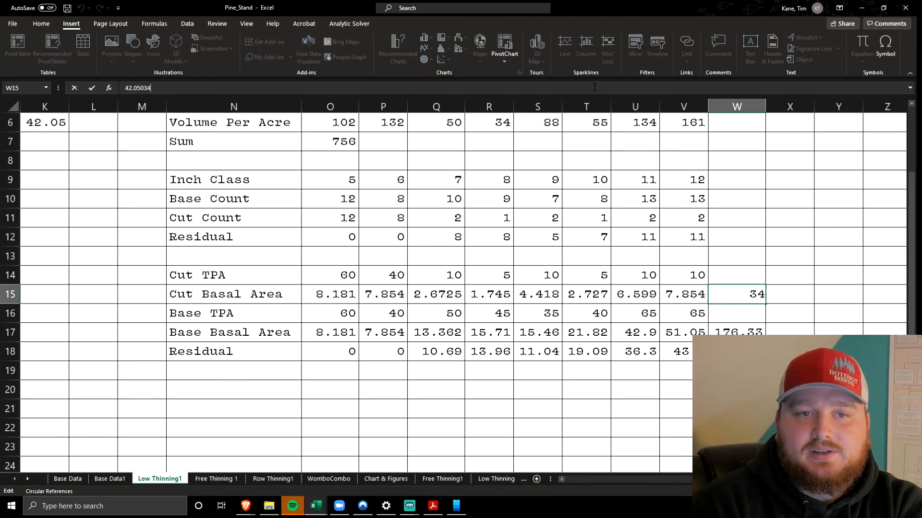
{"action": "left_click_drag", "start_coordinate": [691, 294], "coordinate": [331, 296]}
{"action": "left_click", "coordinate": [737, 332]}
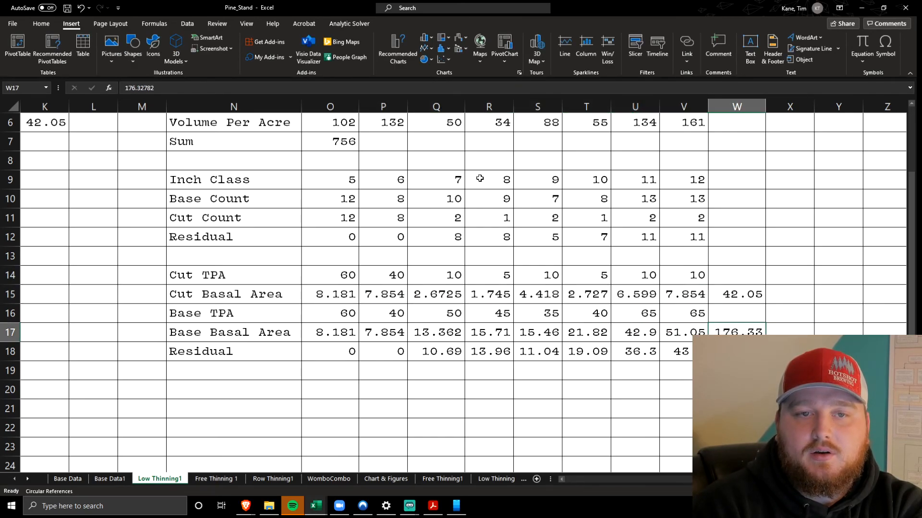
{"action": "left_click_drag", "start_coordinate": [681, 332], "coordinate": [332, 338]}
{"action": "left_click", "coordinate": [737, 352]}
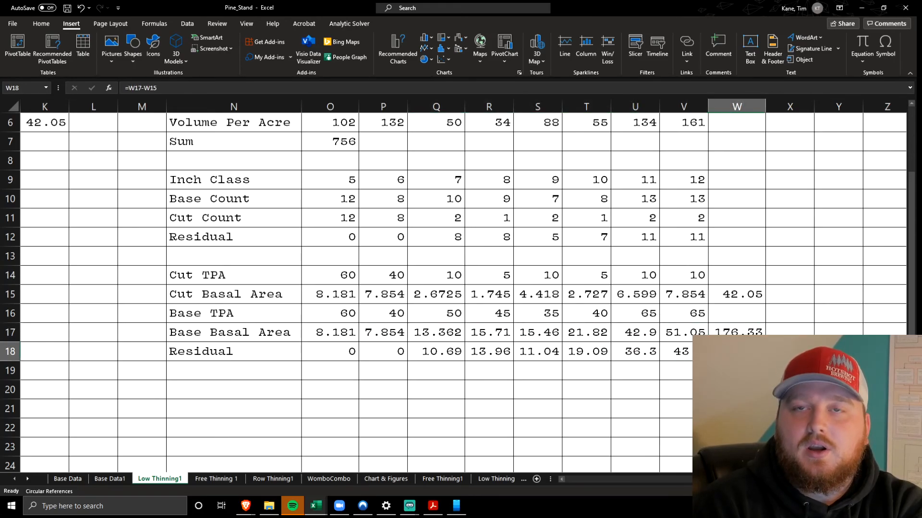
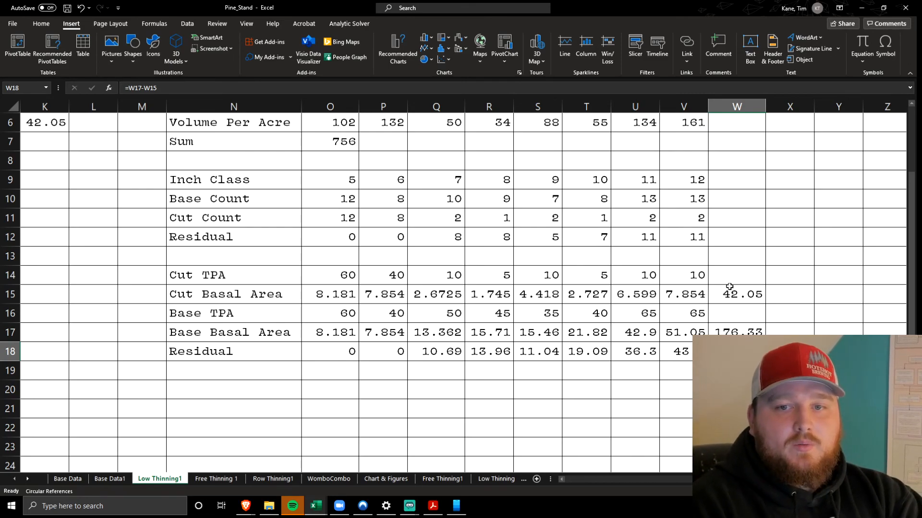
Check the Cut and Base Basal Area totals in W15 and W17 of the low thinning sheet
{"action": "left_click", "coordinate": [730, 294]}
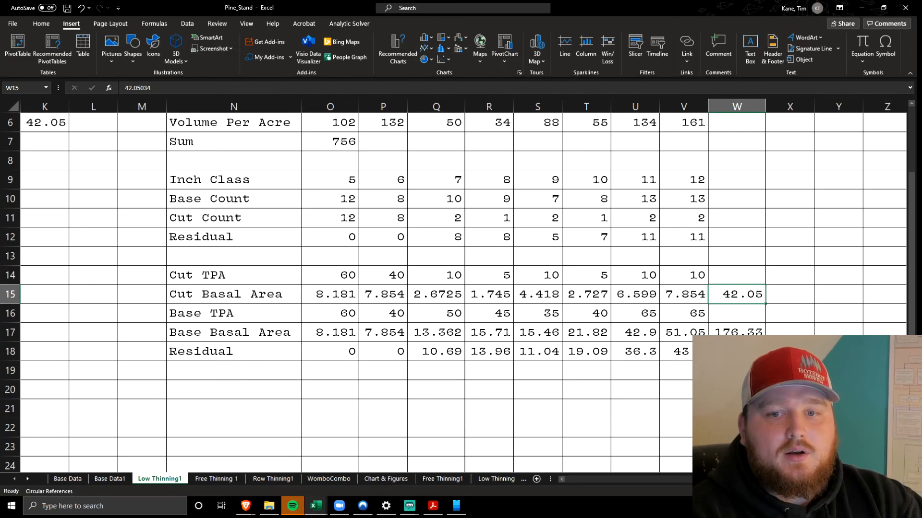
{"action": "left_click", "coordinate": [727, 331]}
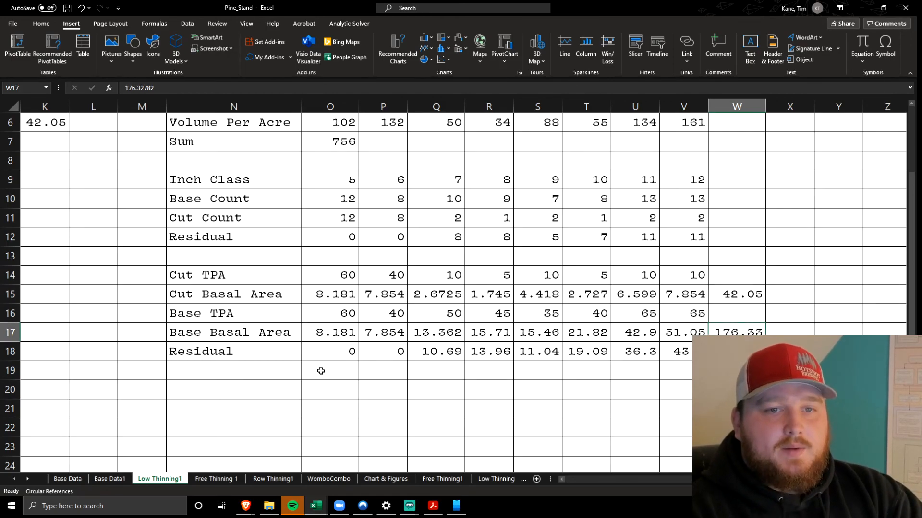
{"action": "scroll", "coordinate": [321, 371], "scroll_direction": "right", "scroll_amount": 3}
{"action": "scroll", "coordinate": [321, 371], "scroll_direction": "left", "scroll_amount": 6}
{"action": "scroll", "coordinate": [322, 371], "scroll_direction": "up", "scroll_amount": 2}
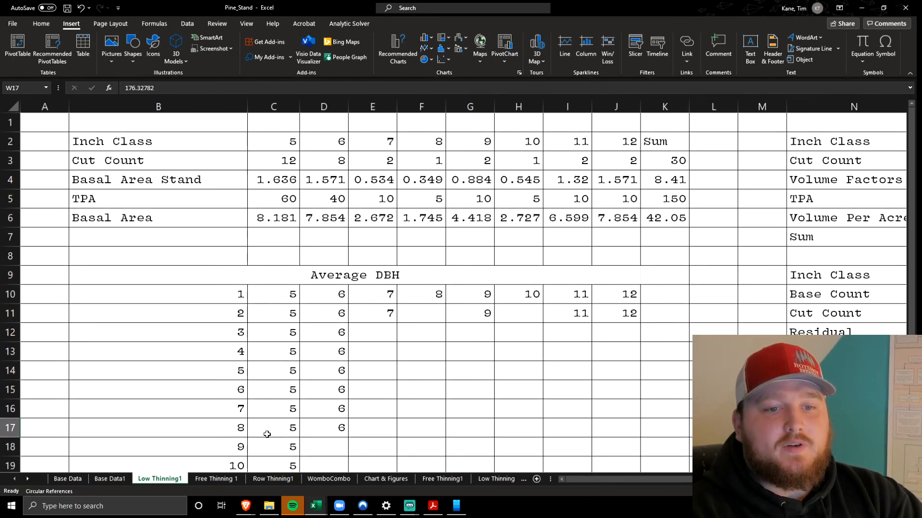
Compare the table layouts on the Free Thinning 1, Row Thinning1 and WomboCombo sheets, returning to Free Thinning 1
{"action": "left_click", "coordinate": [216, 479]}
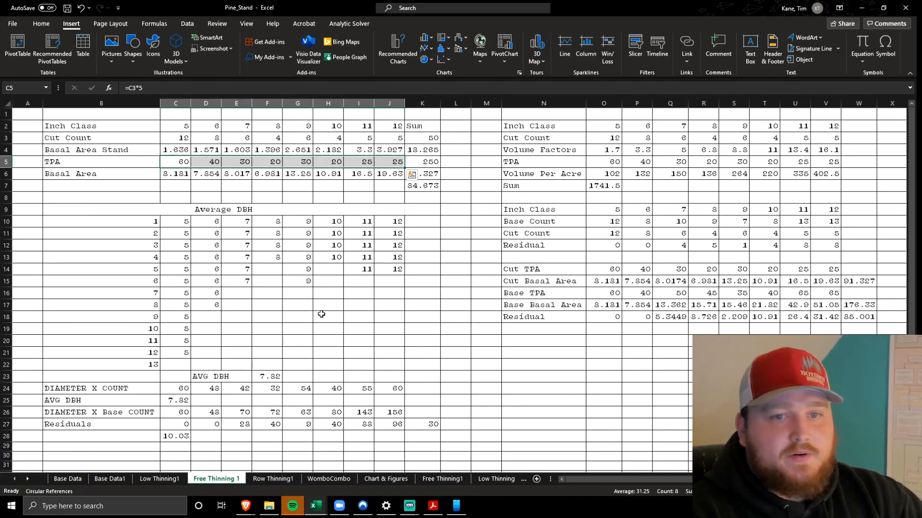
{"action": "scroll", "coordinate": [321, 315], "scroll_direction": "up", "scroll_amount": 4, "text": "ctrl"}
{"action": "left_click", "coordinate": [273, 478]}
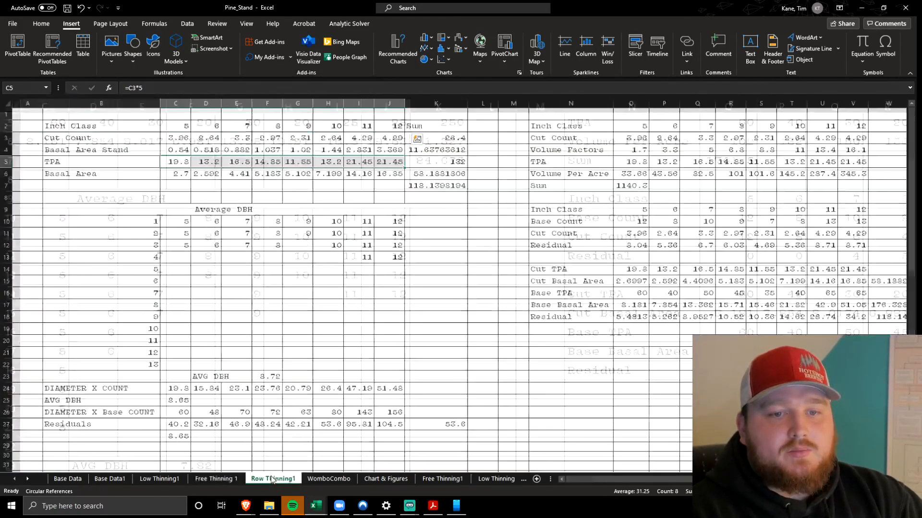
{"action": "left_click", "coordinate": [348, 480]}
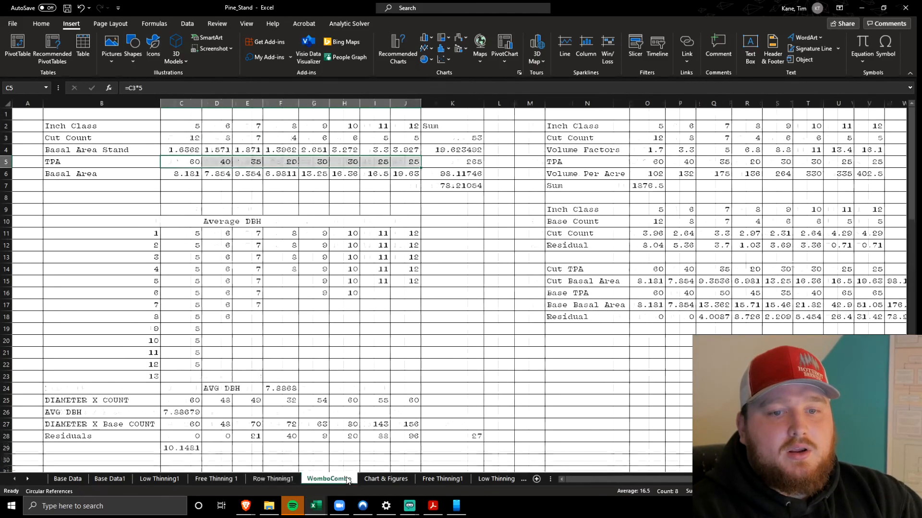
{"action": "left_click", "coordinate": [212, 484]}
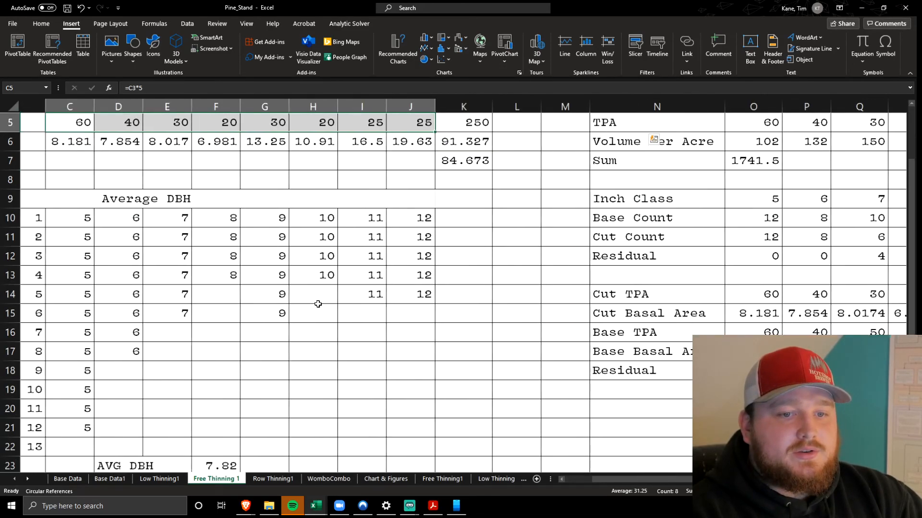
{"action": "scroll", "coordinate": [318, 304], "scroll_direction": "left", "scroll_amount": 2}
{"action": "scroll", "coordinate": [318, 304], "scroll_direction": "up", "scroll_amount": 2}
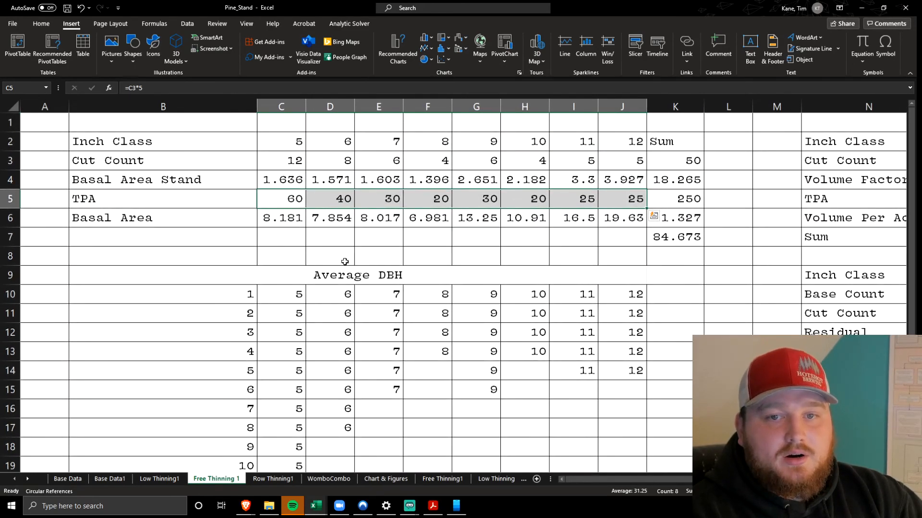
Highlight the free thinning TPA row, followed by the Basal Area row in C6:J6
{"action": "left_click", "coordinate": [344, 262]}
{"action": "left_click_drag", "start_coordinate": [274, 200], "coordinate": [358, 204]}
{"action": "key", "text": "ctrl+v"}
{"action": "left_click", "coordinate": [623, 197]}
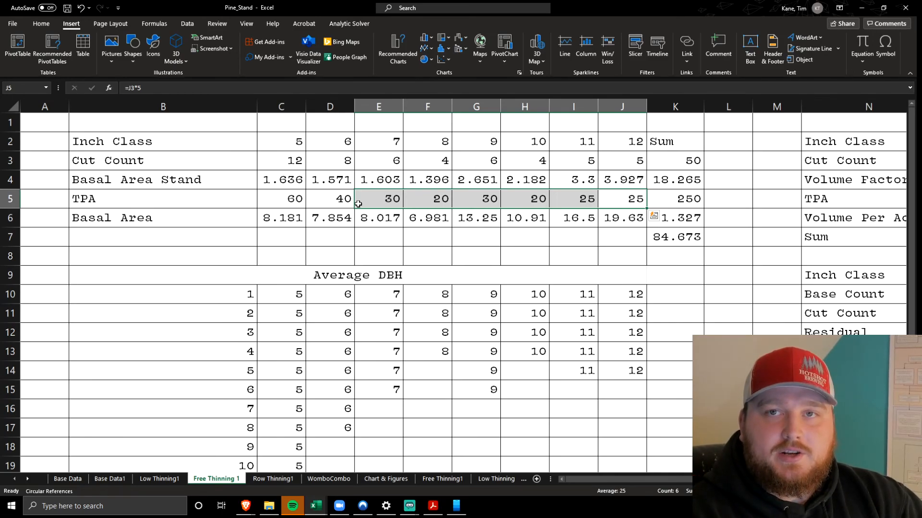
{"action": "left_click", "coordinate": [607, 217]}
{"action": "left_click_drag", "start_coordinate": [607, 217], "coordinate": [283, 218]}
{"action": "left_click", "coordinate": [428, 236]}
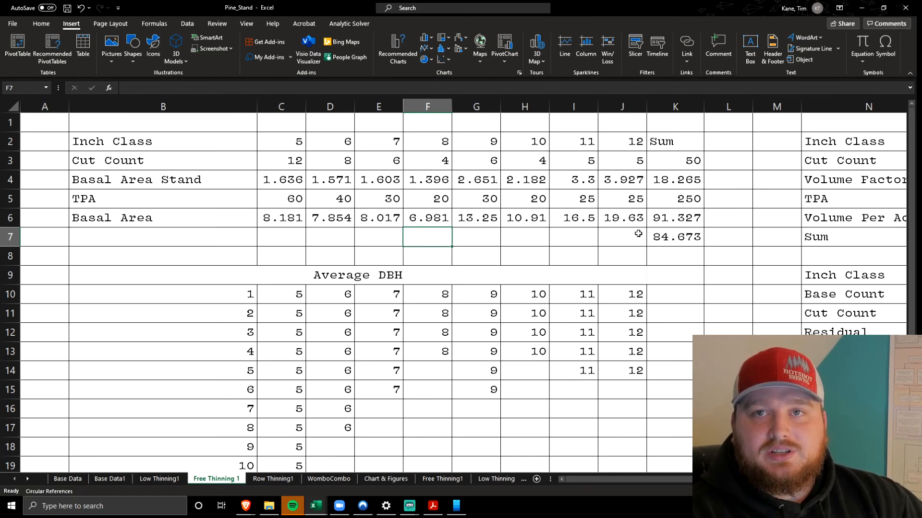
Inspect the residual basal area formula in K7 and re-enter it as =176-K6
{"action": "left_click", "coordinate": [689, 240]}
{"action": "left_click", "coordinate": [212, 88]}
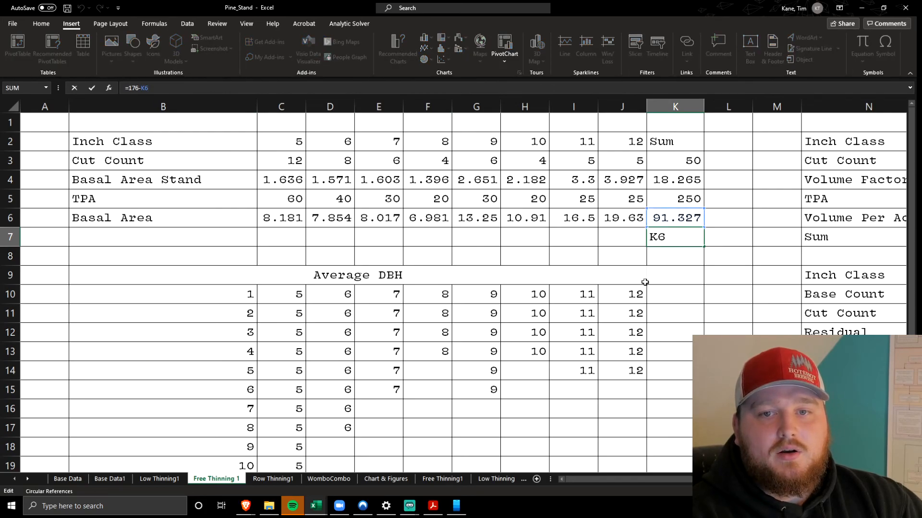
{"action": "left_click", "coordinate": [132, 88]}
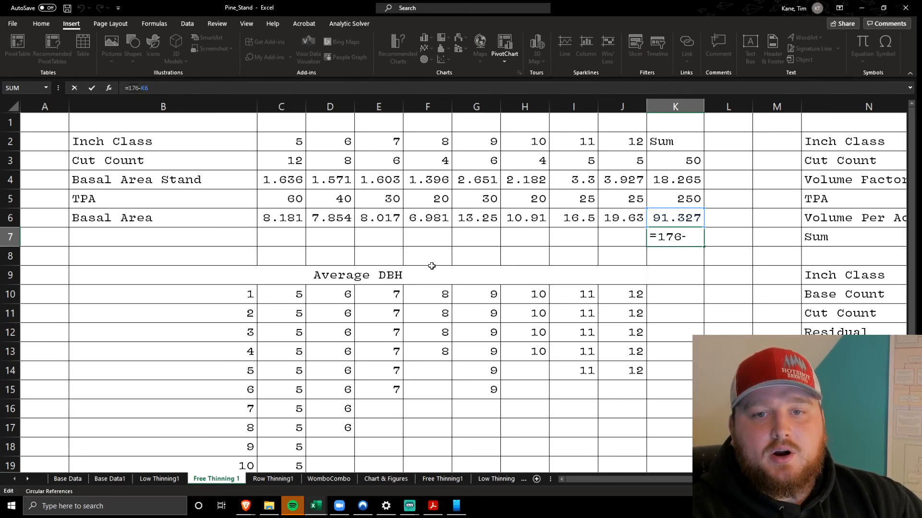
{"action": "left_click", "coordinate": [610, 244]}
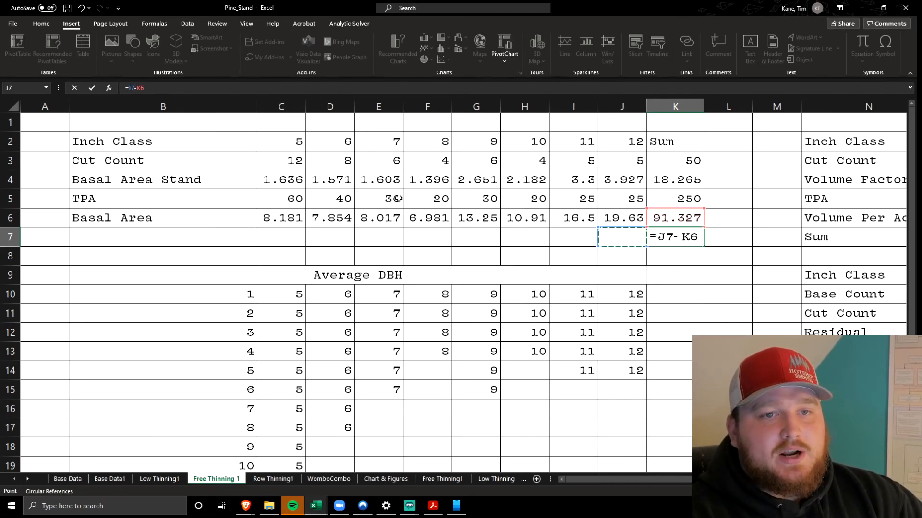
{"action": "key", "text": "BackSpace"}
{"action": "key", "text": "BackSpace"}
{"action": "type", "text": "176"}
{"action": "key", "text": "Return"}
Inspect the free thinning Basal Area total in K6 and the values in C6:J6, and highlight the Cut Count row C3:J3
{"action": "left_click", "coordinate": [667, 223]}
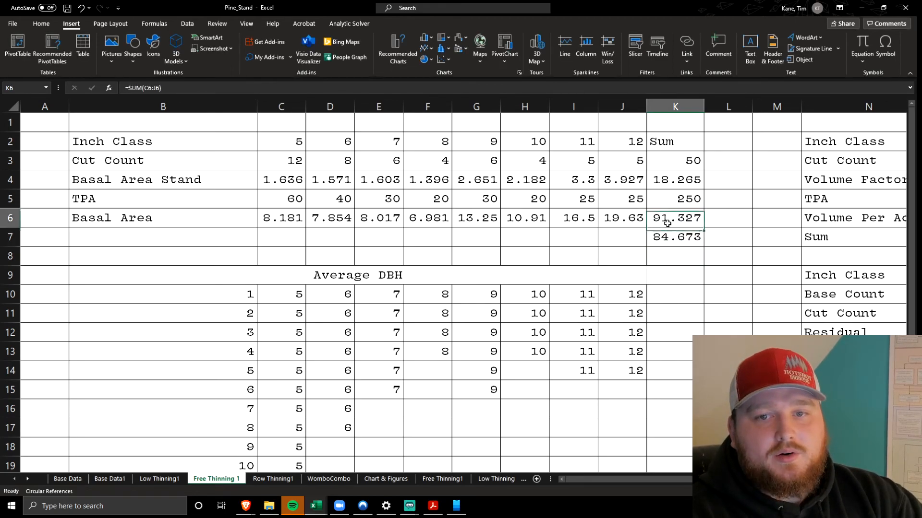
{"action": "left_click_drag", "start_coordinate": [626, 219], "coordinate": [271, 219]}
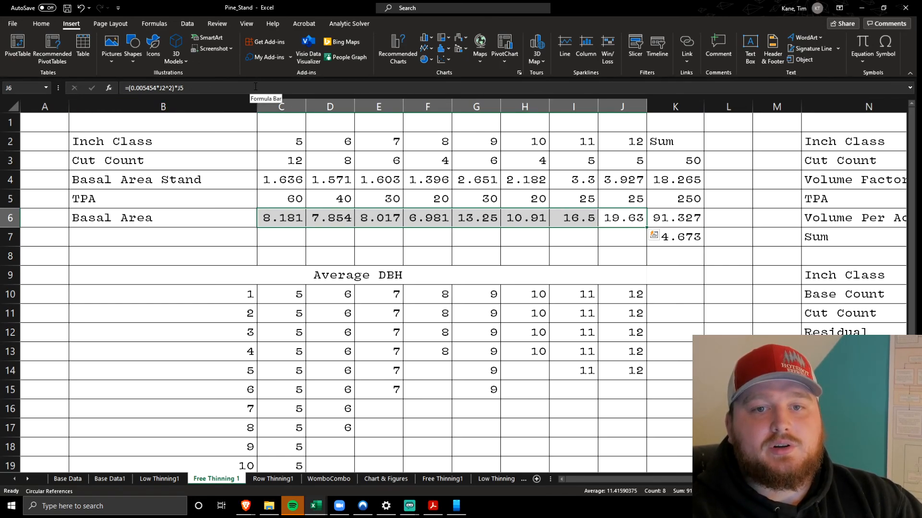
{"action": "left_click", "coordinate": [358, 239]}
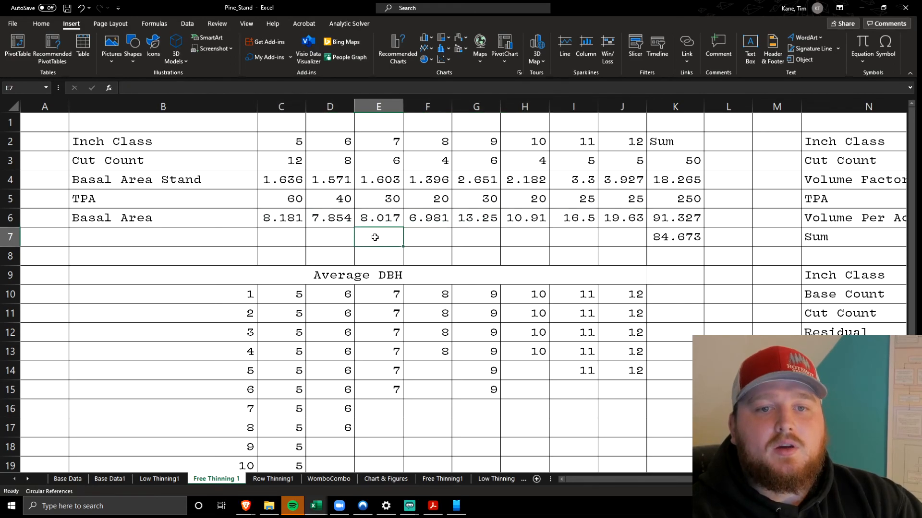
{"action": "left_click_drag", "start_coordinate": [275, 164], "coordinate": [622, 158]}
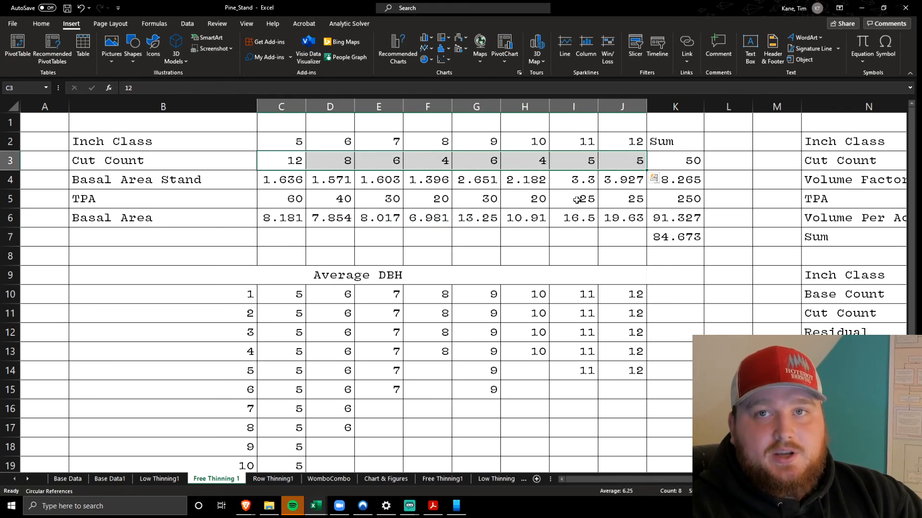
{"action": "left_click", "coordinate": [547, 245]}
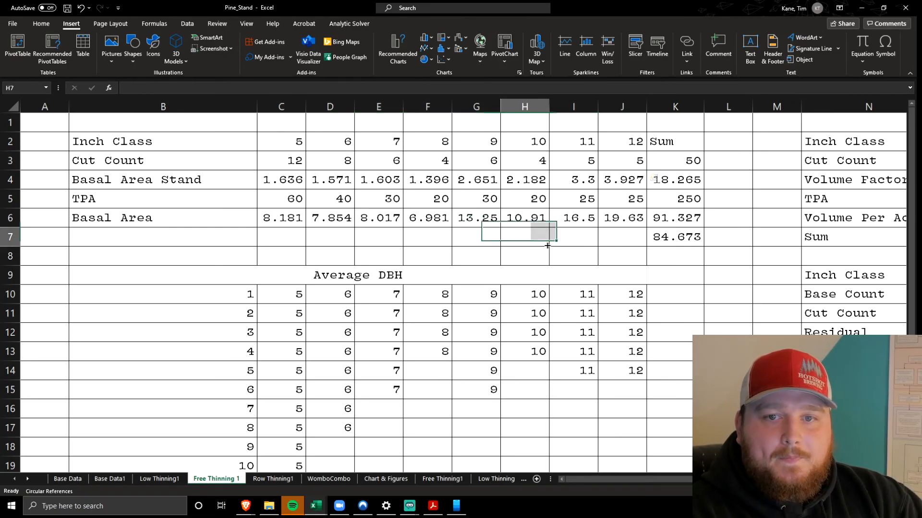
Highlight the Average DBH table in B10:J21 and inspect the average formula in F23
{"action": "scroll", "coordinate": [480, 236], "scroll_direction": "down", "scroll_amount": 2}
{"action": "left_click_drag", "start_coordinate": [245, 199], "coordinate": [627, 325]}
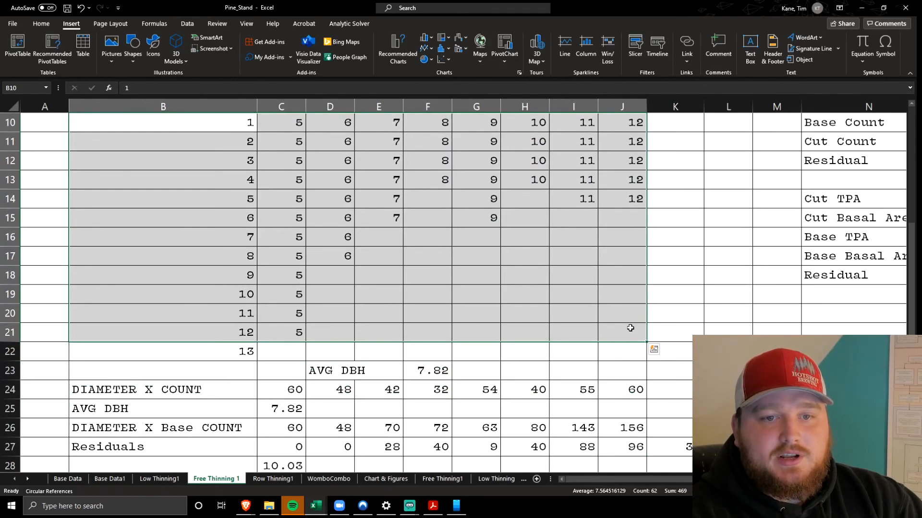
{"action": "scroll", "coordinate": [638, 288], "scroll_direction": "down", "scroll_amount": 2}
{"action": "left_click", "coordinate": [334, 281]}
{"action": "left_click", "coordinate": [432, 276]}
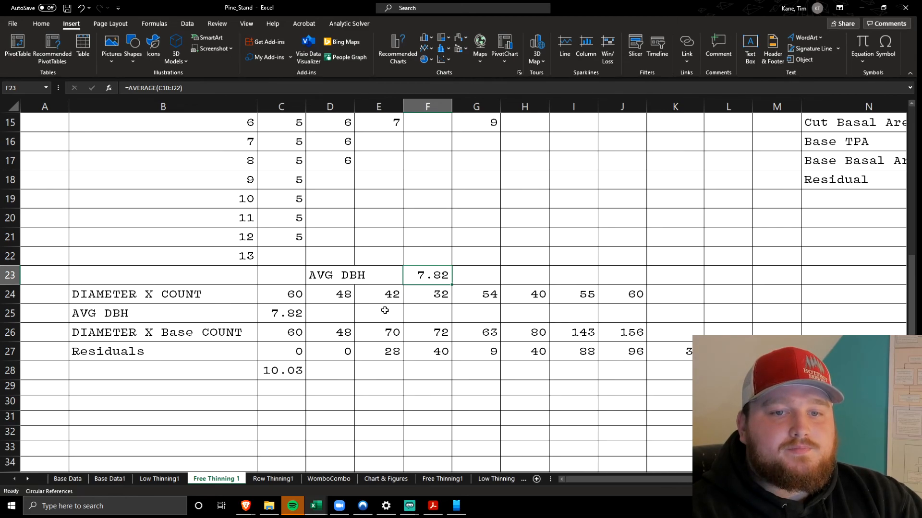
{"action": "scroll", "coordinate": [385, 310], "scroll_direction": "up", "scroll_amount": 2}
{"action": "scroll", "coordinate": [384, 311], "scroll_direction": "down", "scroll_amount": 2}
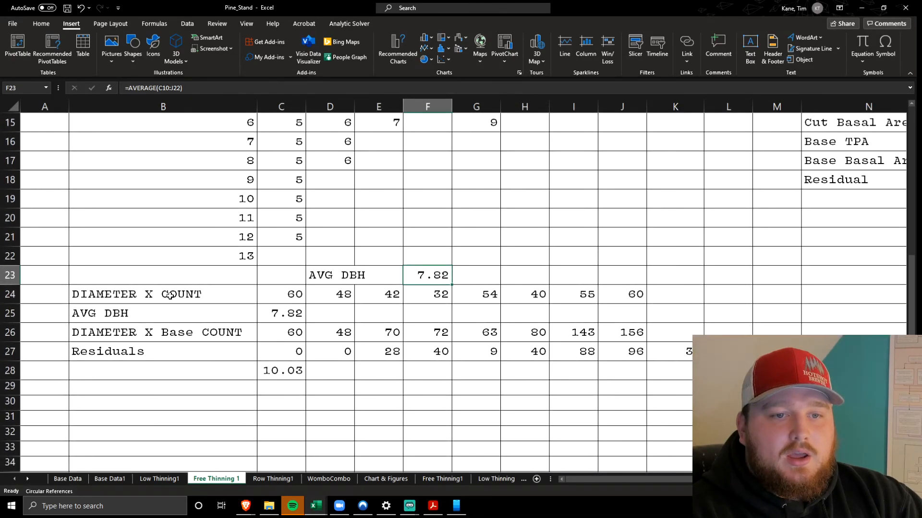
Inspect the DIAMETER X COUNT formula in C24 and trace its references to the Inch Class and Cut Count rows
{"action": "left_click", "coordinate": [170, 295]}
{"action": "left_click", "coordinate": [282, 295]}
{"action": "left_click", "coordinate": [254, 86]}
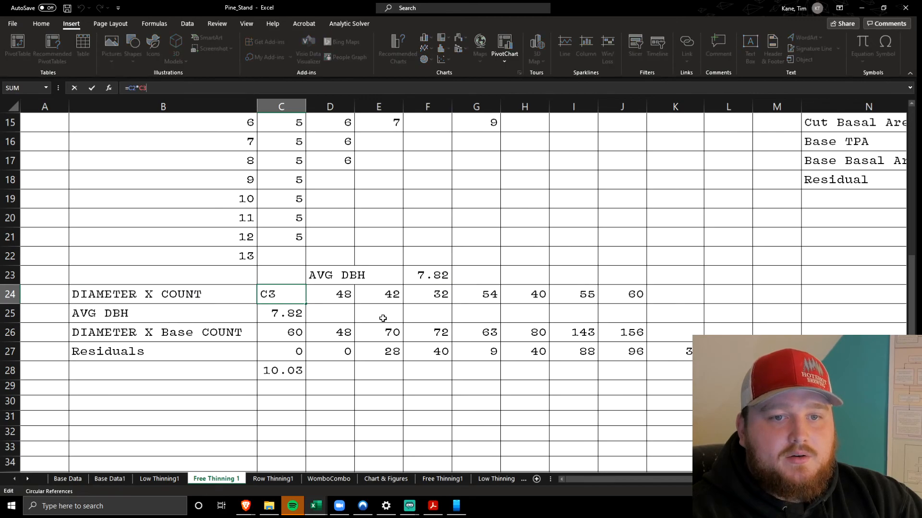
{"action": "scroll", "coordinate": [296, 141], "scroll_direction": "up", "scroll_amount": 5}
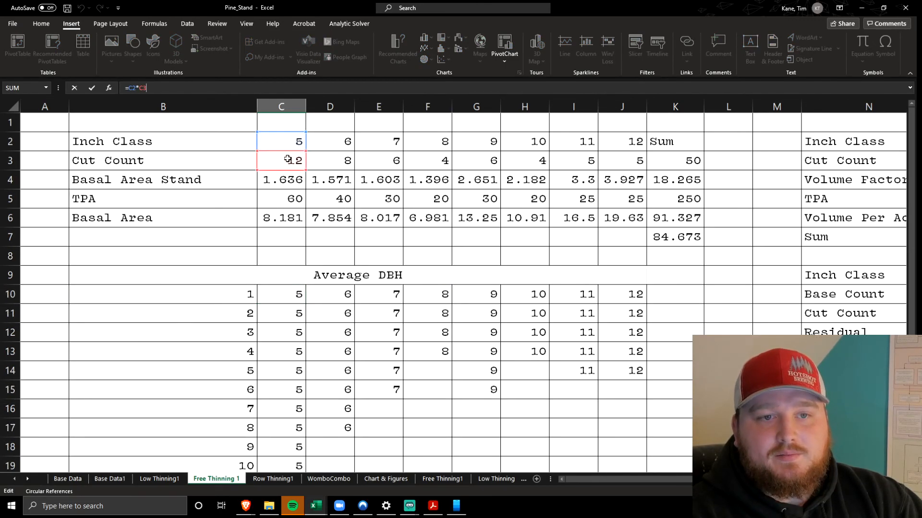
{"action": "scroll", "coordinate": [341, 257], "scroll_direction": "down", "scroll_amount": 5}
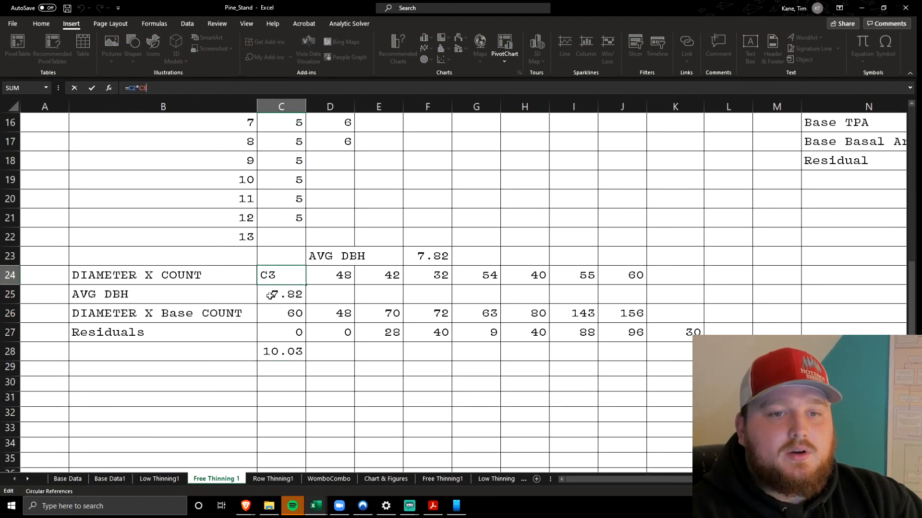
{"action": "key", "text": "Return"}
Trace the AVG DBH formula in C25 to C24:J24 and the cut count sum in K3, and inspect the residual average formula in C28
{"action": "left_click", "coordinate": [308, 88]}
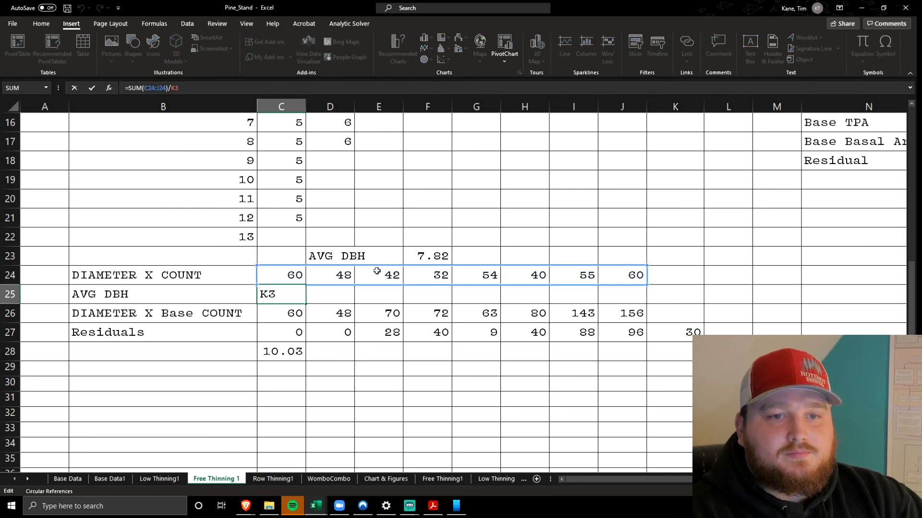
{"action": "scroll", "coordinate": [395, 273], "scroll_direction": "up", "scroll_amount": 5}
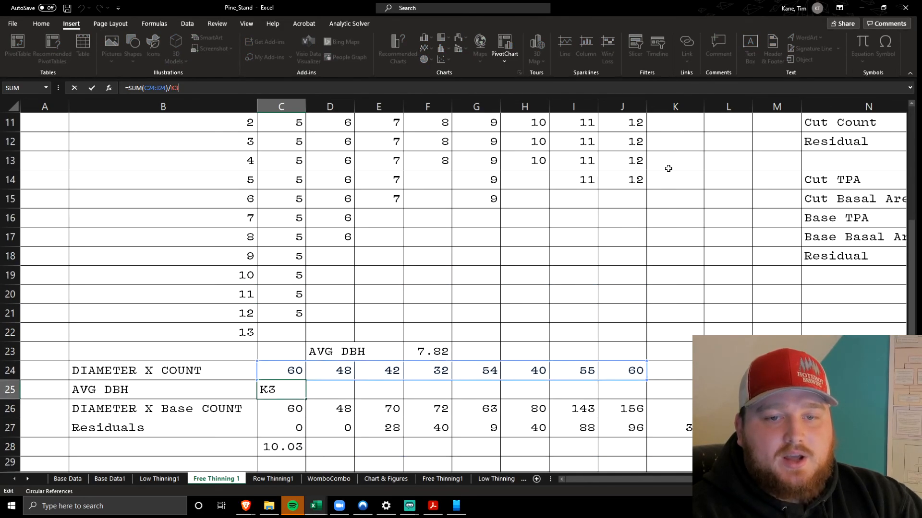
{"action": "scroll", "coordinate": [669, 169], "scroll_direction": "down", "scroll_amount": 3}
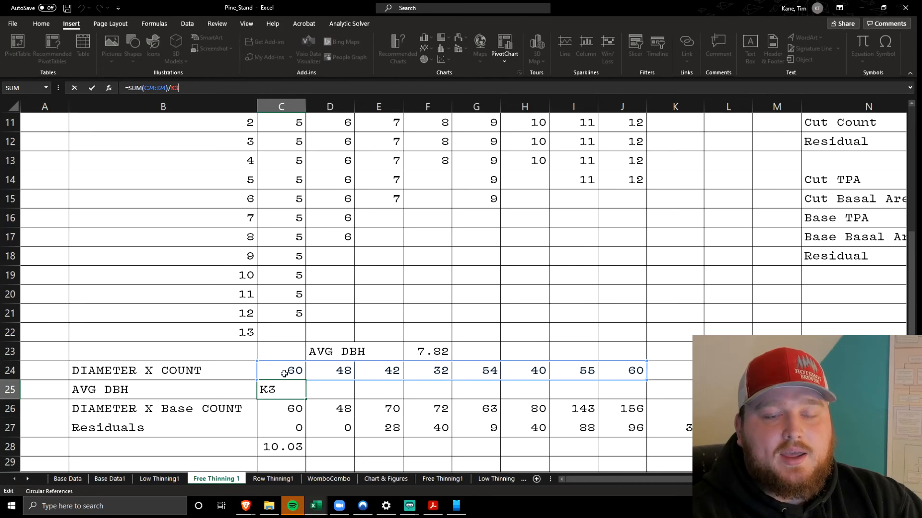
{"action": "scroll", "coordinate": [607, 180], "scroll_direction": "up", "scroll_amount": 3}
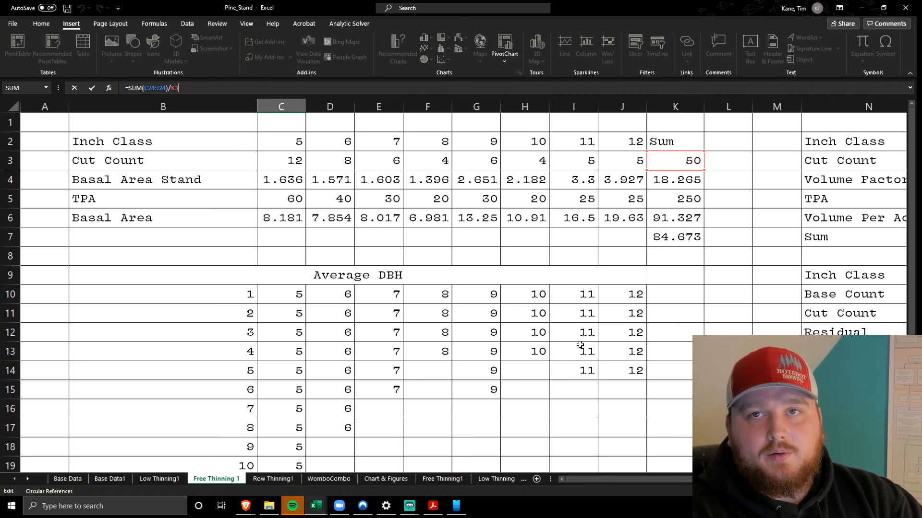
{"action": "key", "text": "Return"}
{"action": "scroll", "coordinate": [543, 357], "scroll_direction": "down", "scroll_amount": 5}
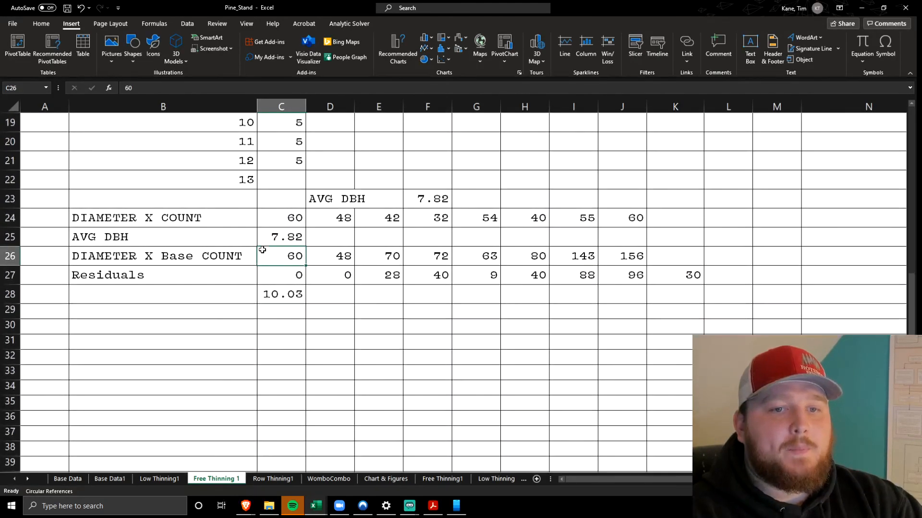
{"action": "left_click", "coordinate": [266, 241]}
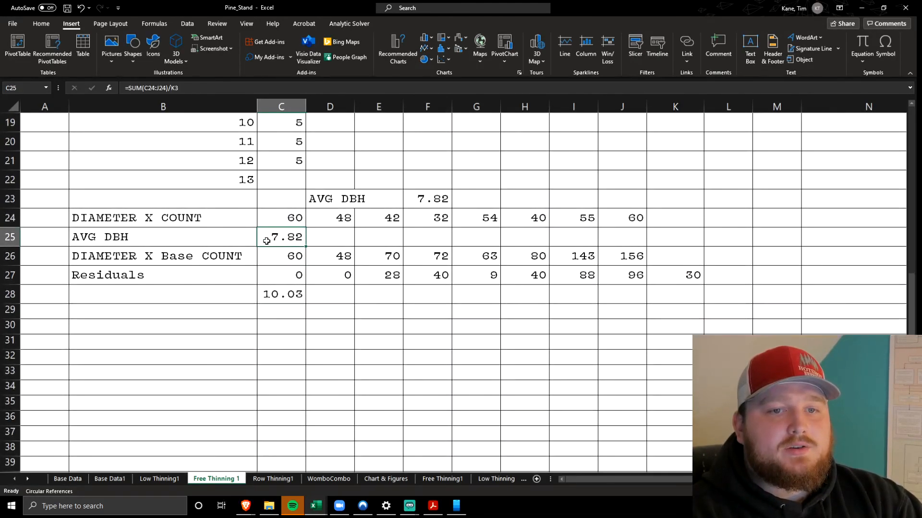
{"action": "left_click", "coordinate": [284, 294]}
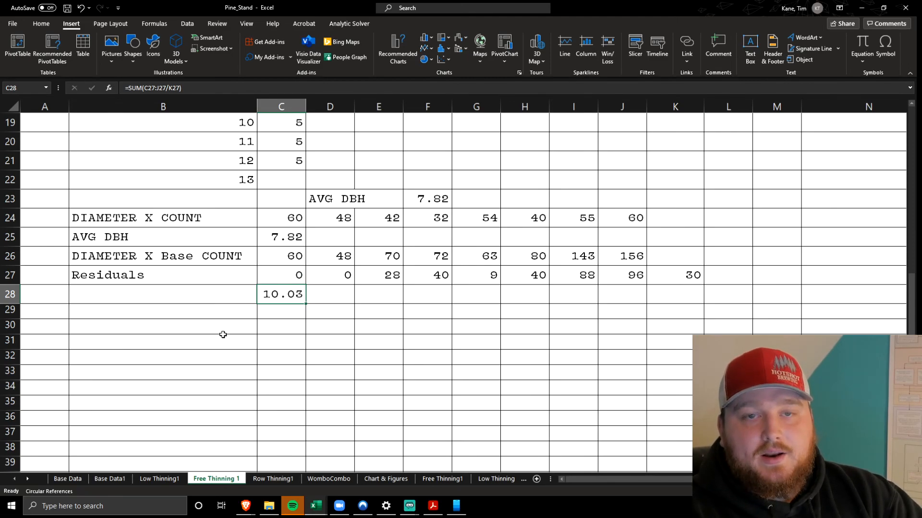
Return to the Low Thinning1 sheet and inspect its AVG DBH formula in C25 and the Average DBH table above
{"action": "left_click", "coordinate": [170, 483]}
{"action": "scroll", "coordinate": [192, 398], "scroll_direction": "down", "scroll_amount": 7}
{"action": "scroll", "coordinate": [198, 390], "scroll_direction": "up", "scroll_amount": 1}
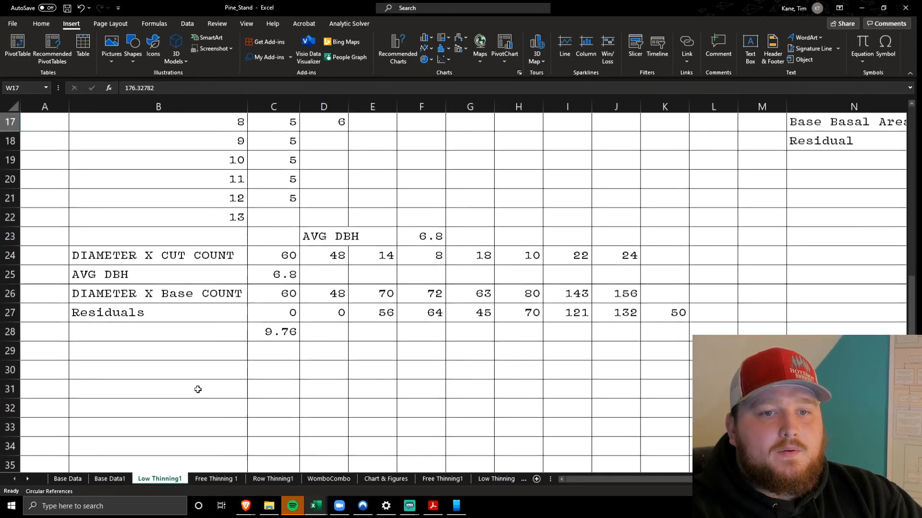
{"action": "scroll", "coordinate": [198, 389], "scroll_direction": "up", "scroll_amount": 1}
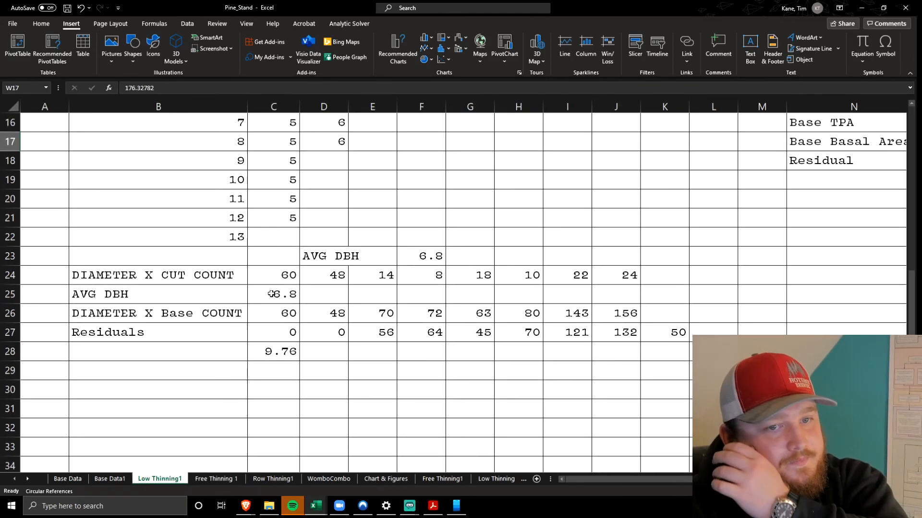
{"action": "left_click", "coordinate": [268, 299]}
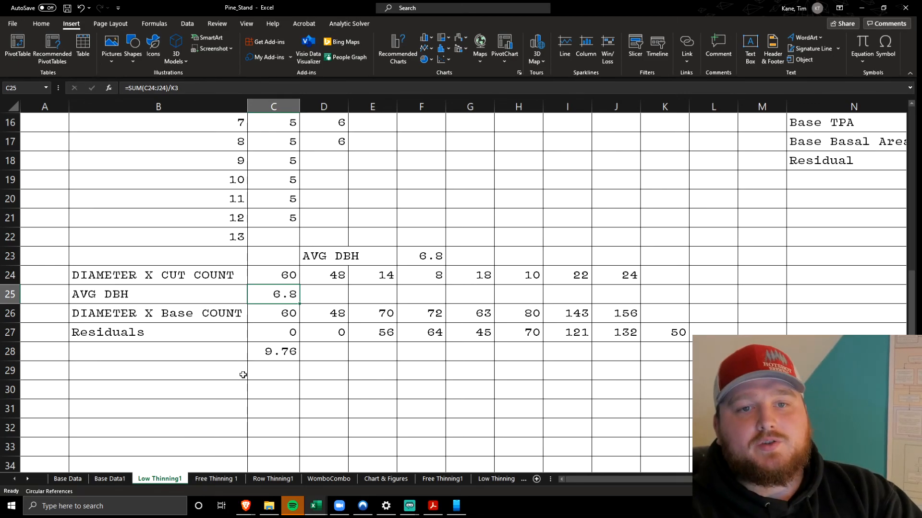
{"action": "scroll", "coordinate": [243, 375], "scroll_direction": "up", "scroll_amount": 3}
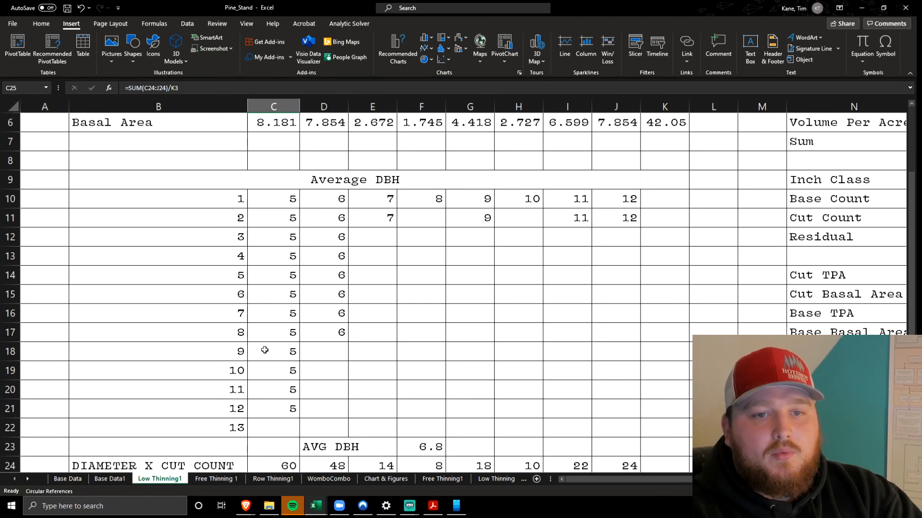
Return to the Free Thinning 1 sheet and review its Average DBH table and the AVG DBH formula in C25
{"action": "left_click", "coordinate": [216, 481]}
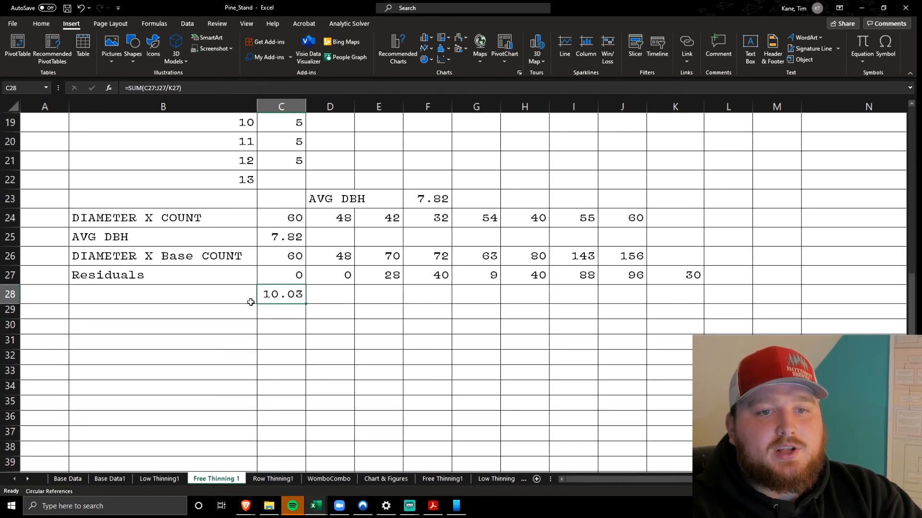
{"action": "scroll", "coordinate": [250, 302], "scroll_direction": "up", "scroll_amount": 5}
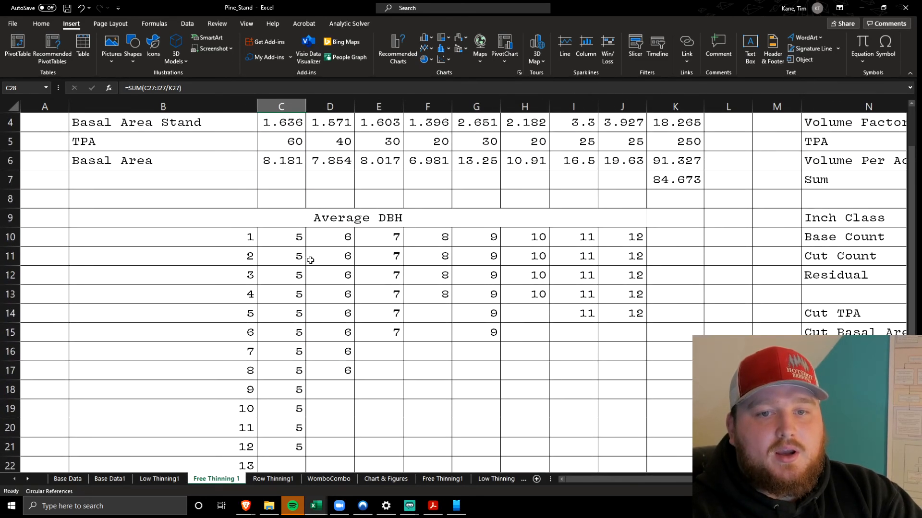
{"action": "scroll", "coordinate": [303, 268], "scroll_direction": "down", "scroll_amount": 2}
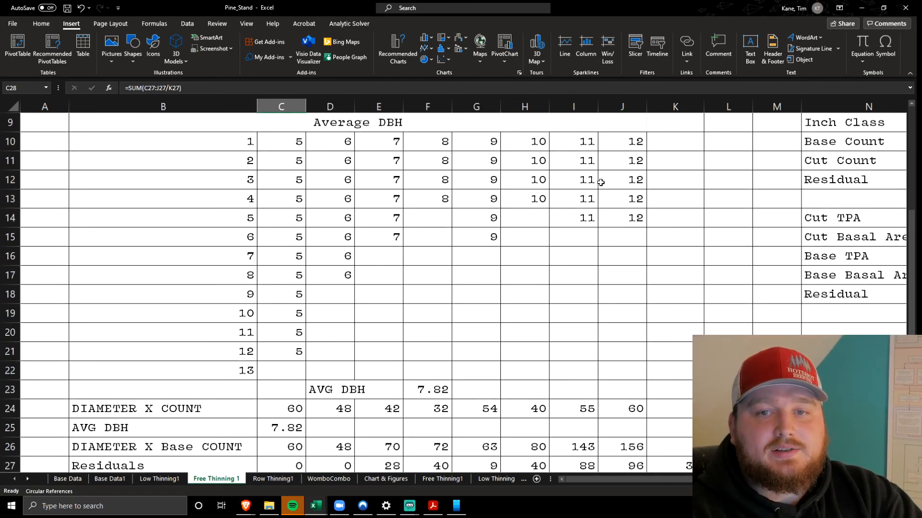
{"action": "scroll", "coordinate": [452, 235], "scroll_direction": "down", "scroll_amount": 2}
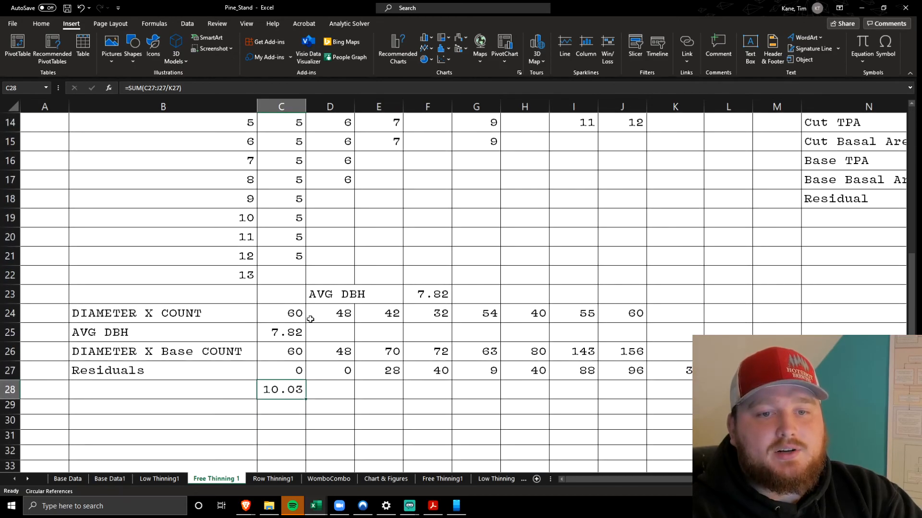
{"action": "left_click", "coordinate": [273, 334]}
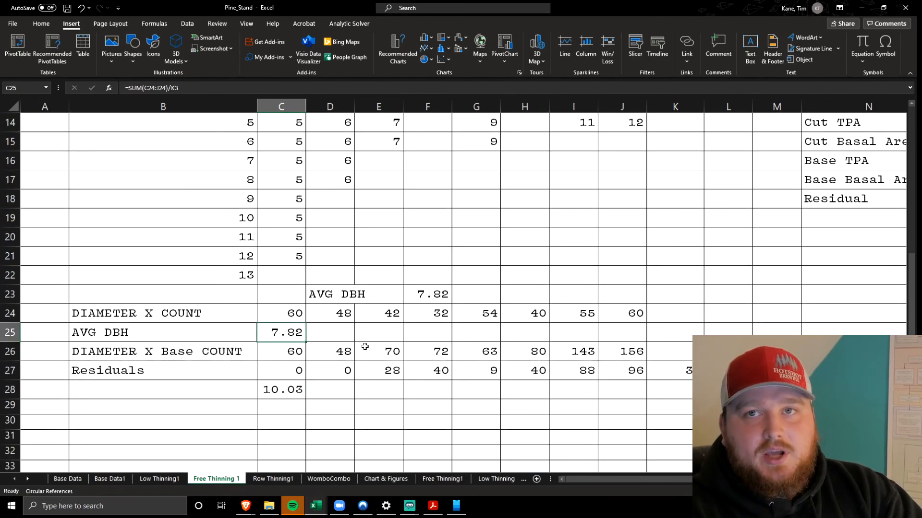
Highlight the volume table in N2:V7 and trace the Volume Per Acre formula in O6 to the TPA and Volume Factors rows
{"action": "scroll", "coordinate": [364, 346], "scroll_direction": "up", "scroll_amount": 5}
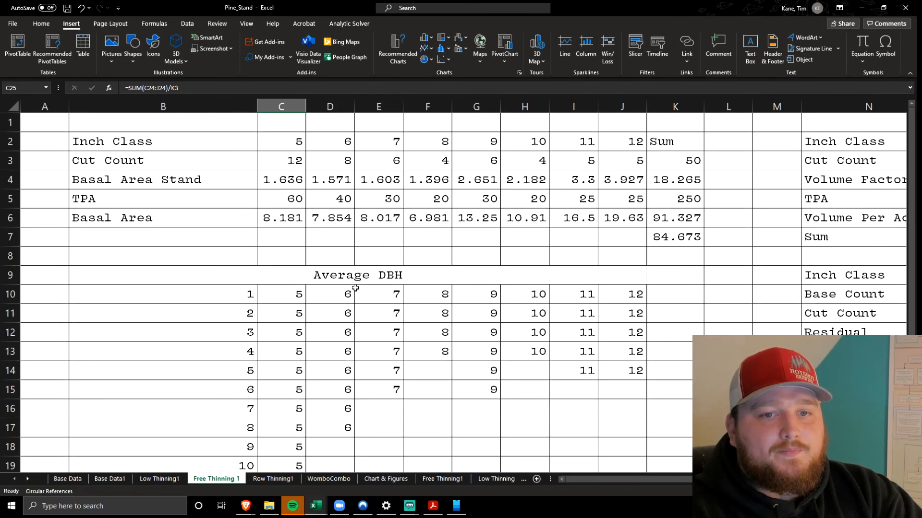
{"action": "scroll", "coordinate": [403, 263], "scroll_direction": "right", "scroll_amount": 5}
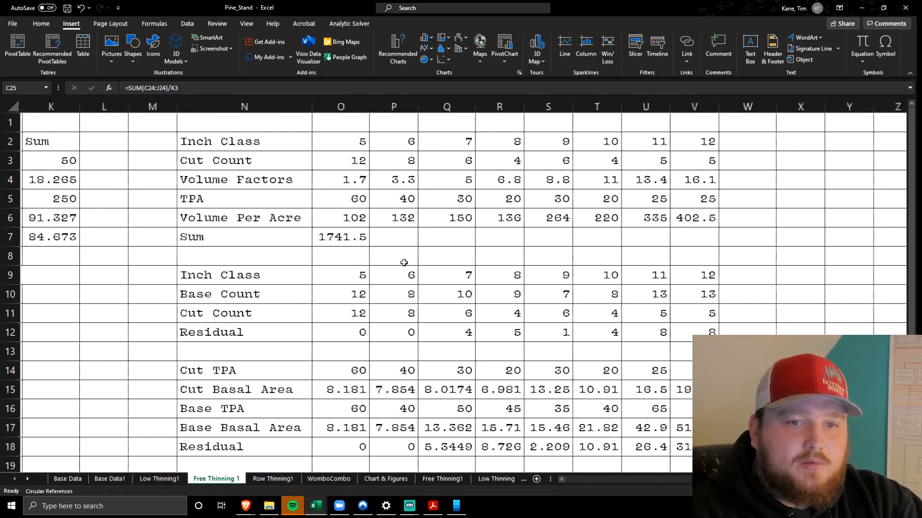
{"action": "scroll", "coordinate": [404, 262], "scroll_direction": "left", "scroll_amount": 2}
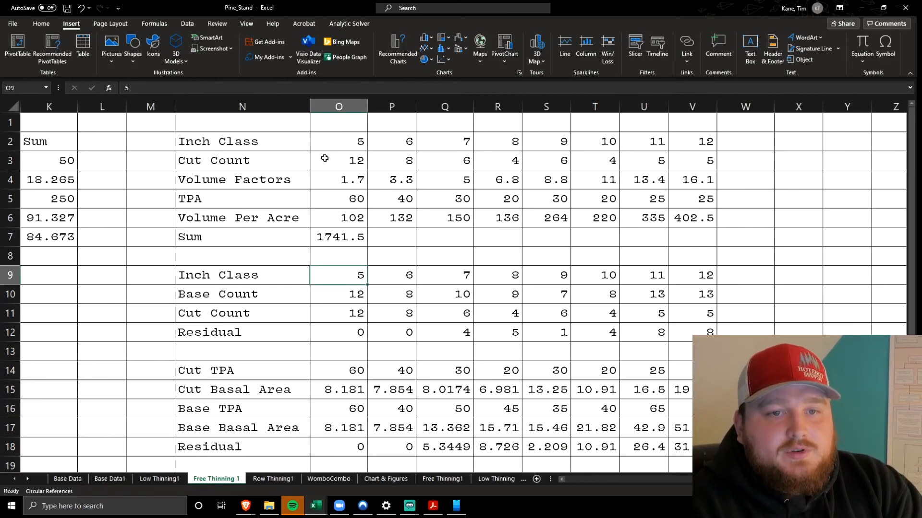
{"action": "left_click_drag", "start_coordinate": [249, 140], "coordinate": [691, 235]}
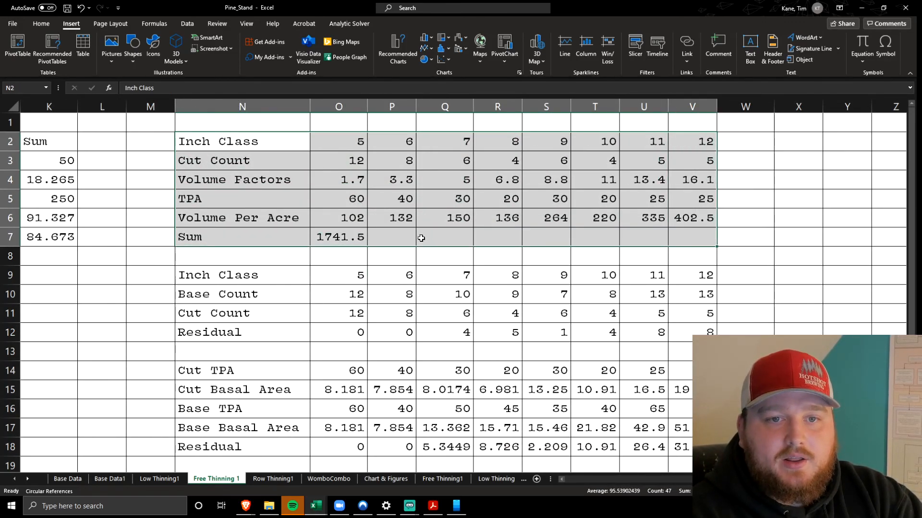
{"action": "left_click", "coordinate": [358, 223]}
{"action": "left_click", "coordinate": [350, 90]}
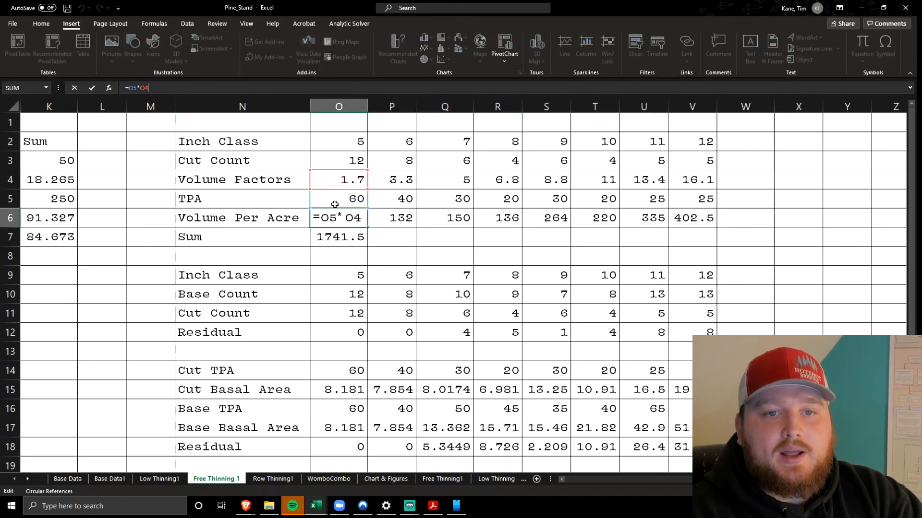
{"action": "key", "text": "Return"}
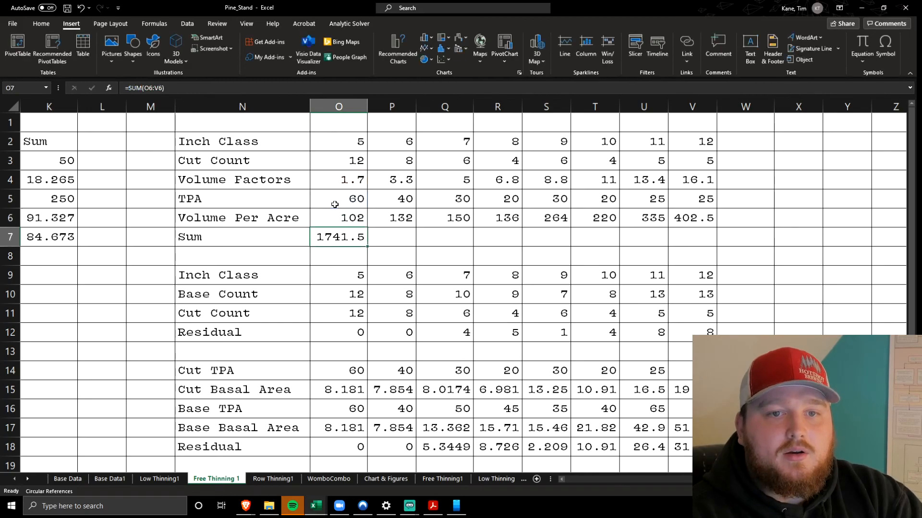
{"action": "left_click", "coordinate": [341, 222]}
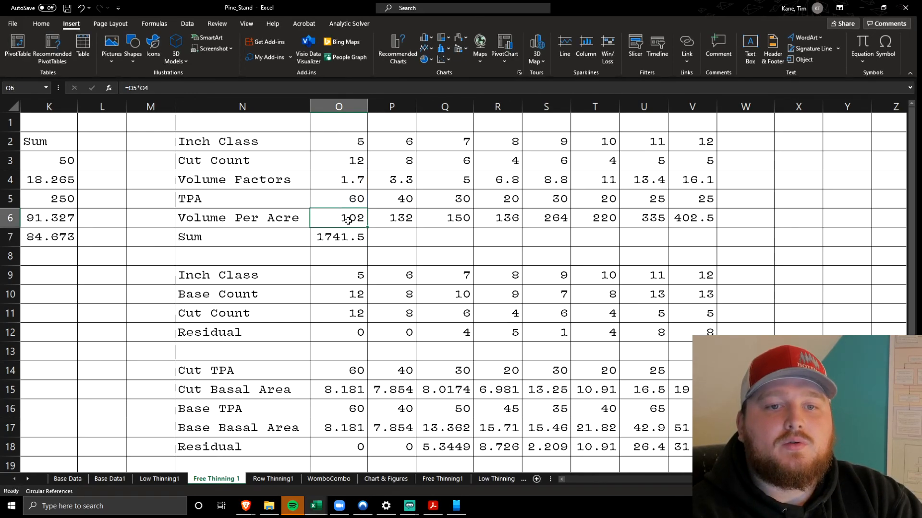
Highlight the 5-inch class column in O2:O6 and inspect the volume Sum formula in O7
{"action": "left_click_drag", "start_coordinate": [332, 137], "coordinate": [336, 210]}
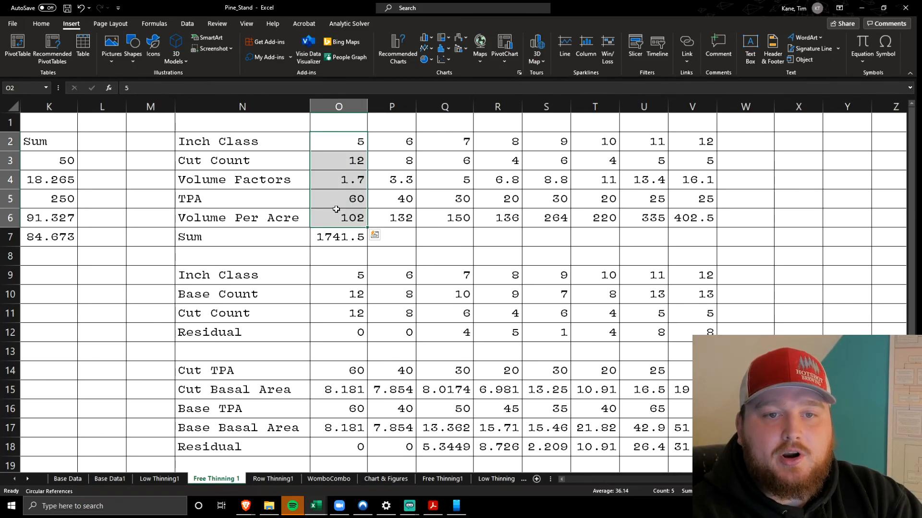
{"action": "left_click", "coordinate": [338, 240]}
{"action": "left_click", "coordinate": [294, 82]}
{"action": "left_click", "coordinate": [297, 242]}
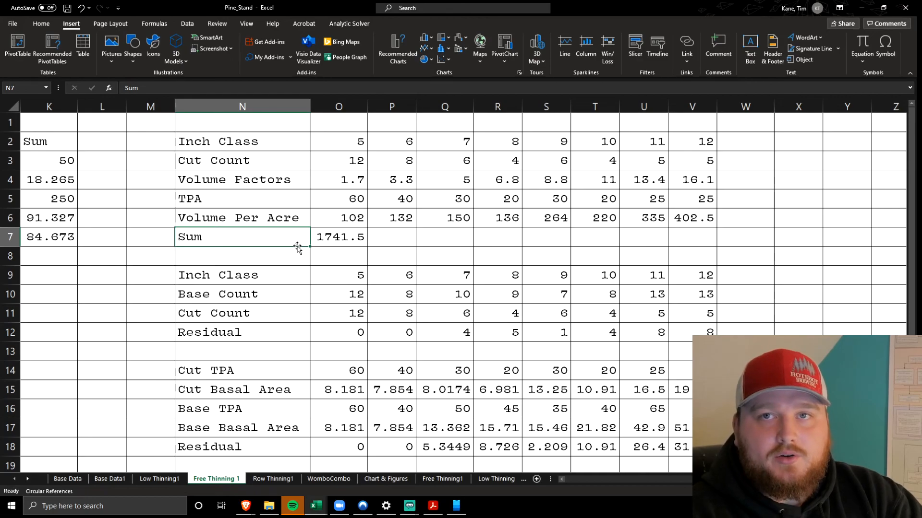
Highlight the Residual count row in N12:V12 and the Cut TPA row in O14:V14, comparing them with the tables above
{"action": "scroll", "coordinate": [297, 247], "scroll_direction": "down", "scroll_amount": 2}
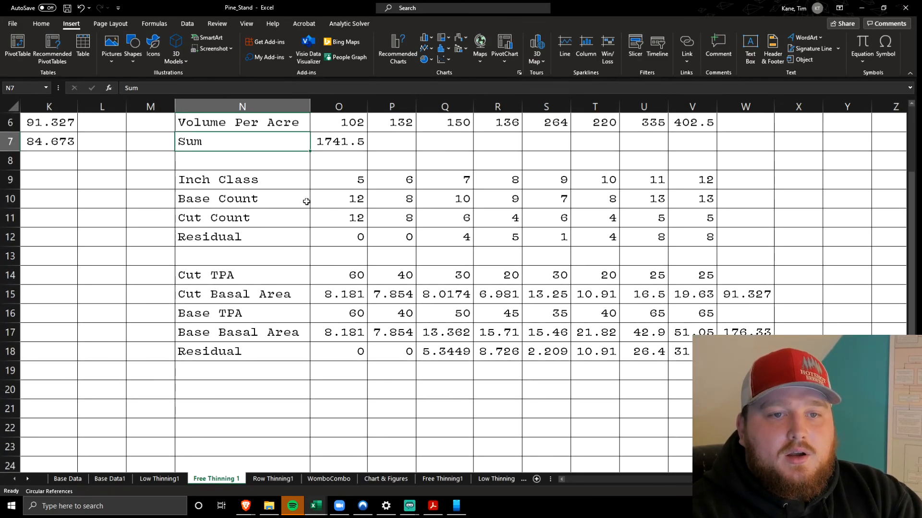
{"action": "left_click_drag", "start_coordinate": [288, 239], "coordinate": [685, 240]}
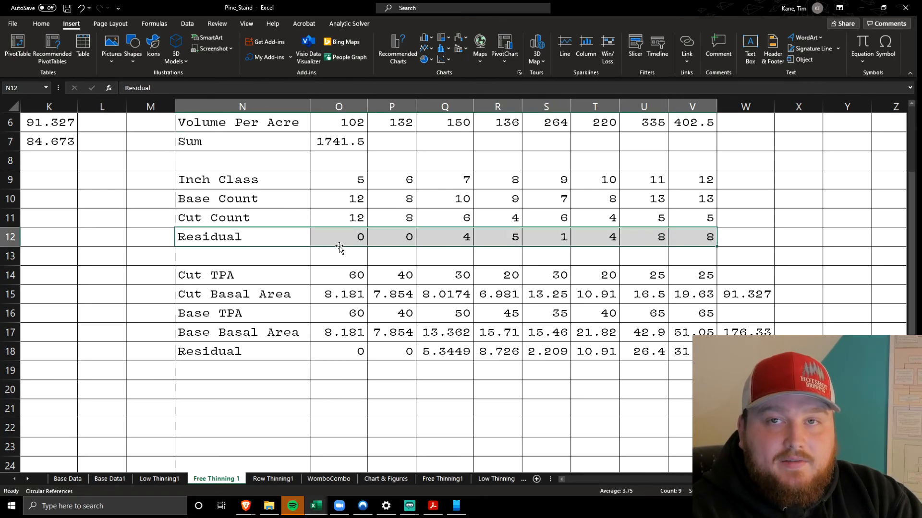
{"action": "left_click_drag", "start_coordinate": [342, 279], "coordinate": [706, 274]}
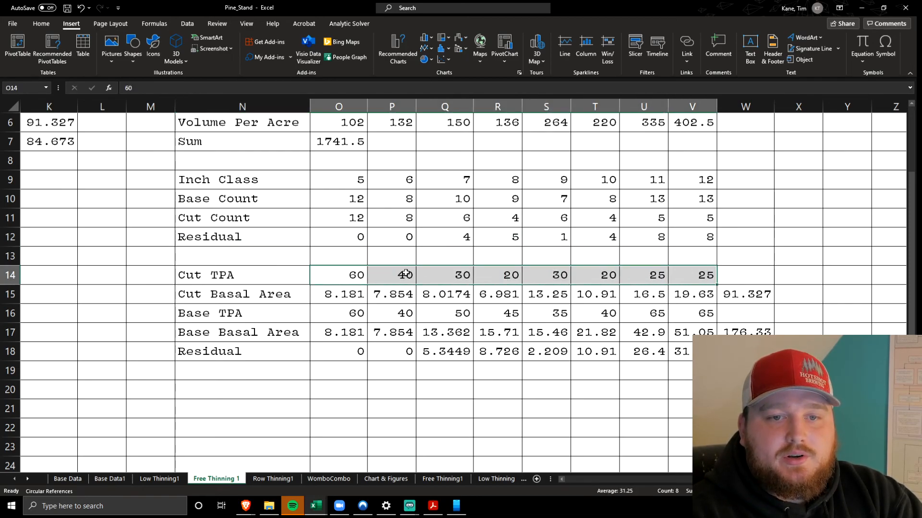
{"action": "scroll", "coordinate": [406, 274], "scroll_direction": "right", "scroll_amount": 5}
{"action": "scroll", "coordinate": [405, 272], "scroll_direction": "left", "scroll_amount": 10}
{"action": "scroll", "coordinate": [405, 271], "scroll_direction": "up", "scroll_amount": 2}
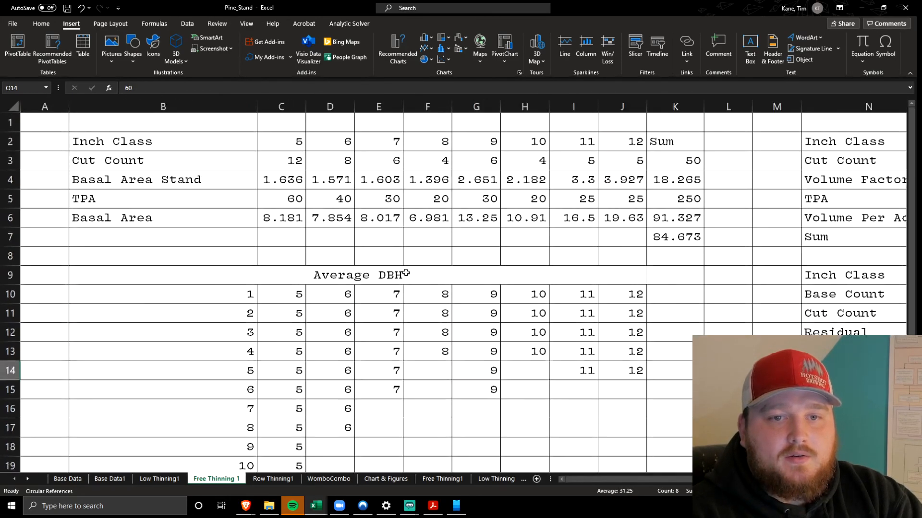
{"action": "scroll", "coordinate": [307, 146], "scroll_direction": "right", "scroll_amount": 5}
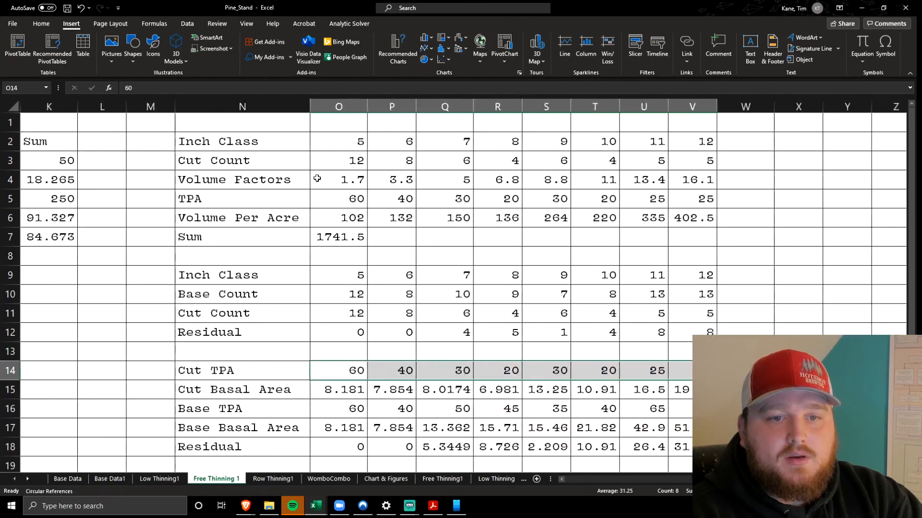
{"action": "scroll", "coordinate": [317, 192], "scroll_direction": "down", "scroll_amount": 2}
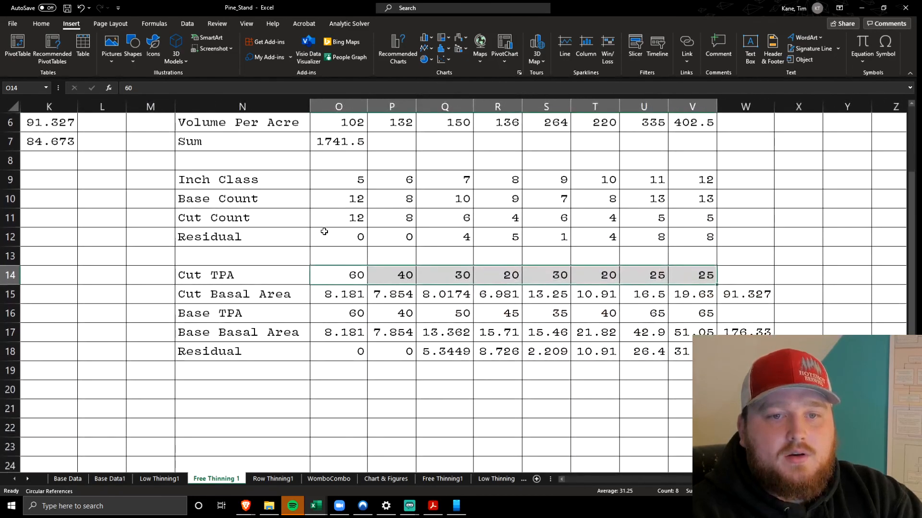
Highlight the Cut Basal Area, Base TPA and Base Basal Area rows in O15:V17 one after another
{"action": "left_click", "coordinate": [332, 294]}
{"action": "left_click_drag", "start_coordinate": [379, 294], "coordinate": [675, 295]}
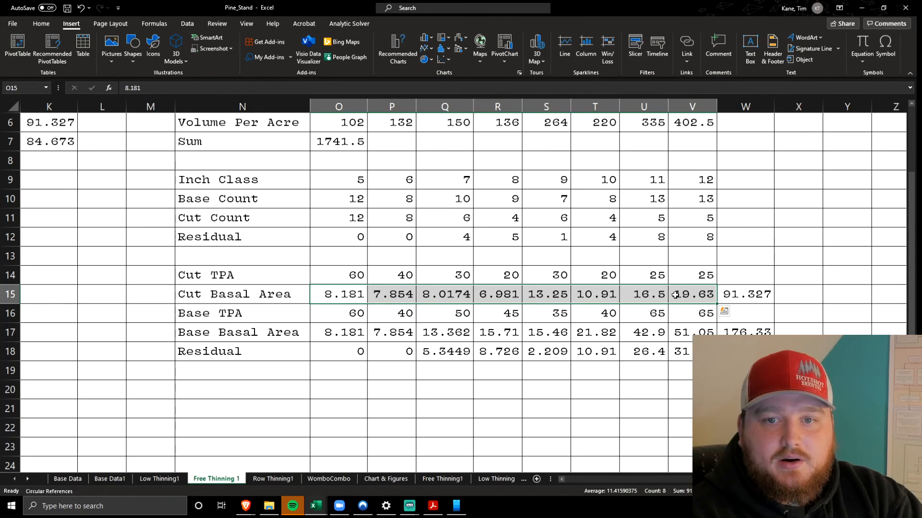
{"action": "left_click_drag", "start_coordinate": [337, 316], "coordinate": [701, 317]}
{"action": "left_click", "coordinate": [344, 331]}
{"action": "left_click_drag", "start_coordinate": [344, 331], "coordinate": [686, 338]}
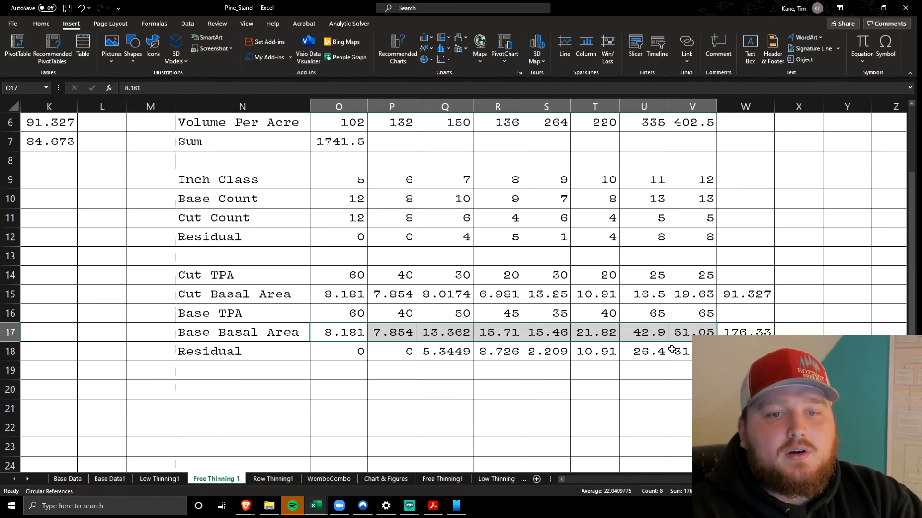
Trace the residual basal area formula in O18 to the base and cut basal area cells above it
{"action": "left_click", "coordinate": [335, 352]}
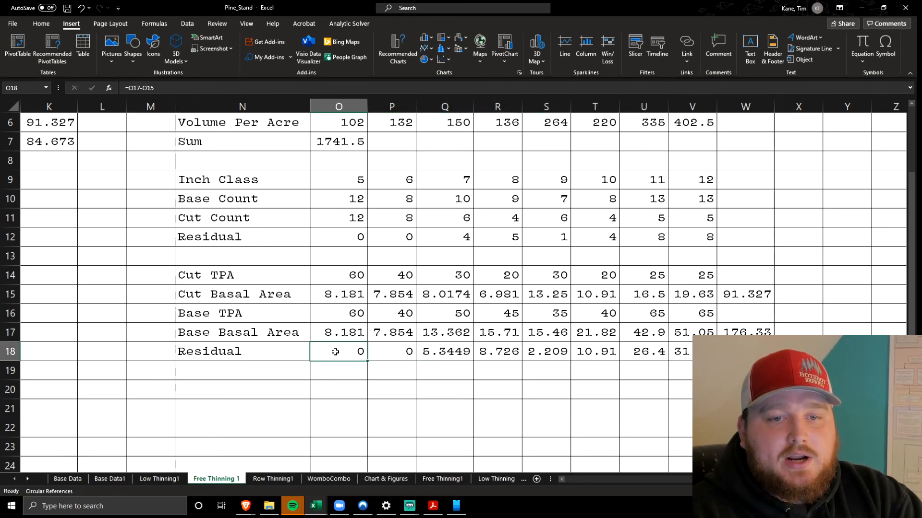
{"action": "left_click", "coordinate": [321, 86]}
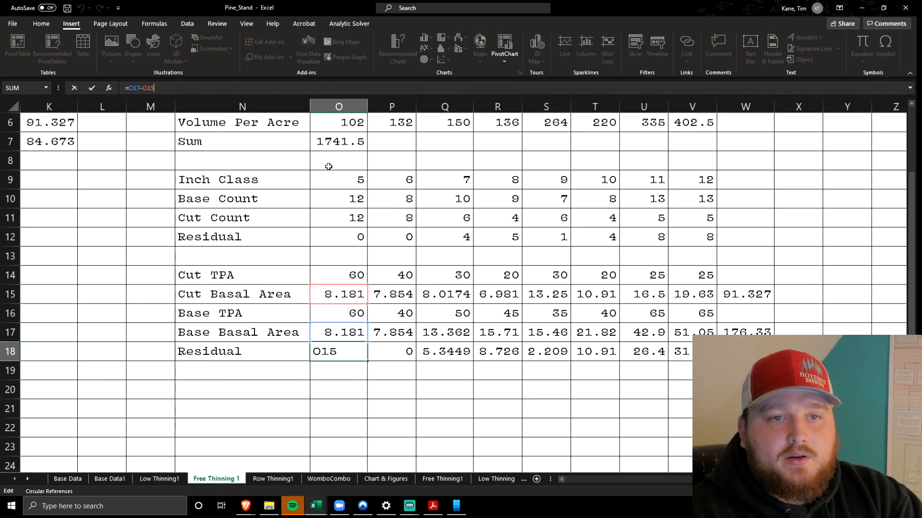
{"action": "left_click", "coordinate": [339, 391]}
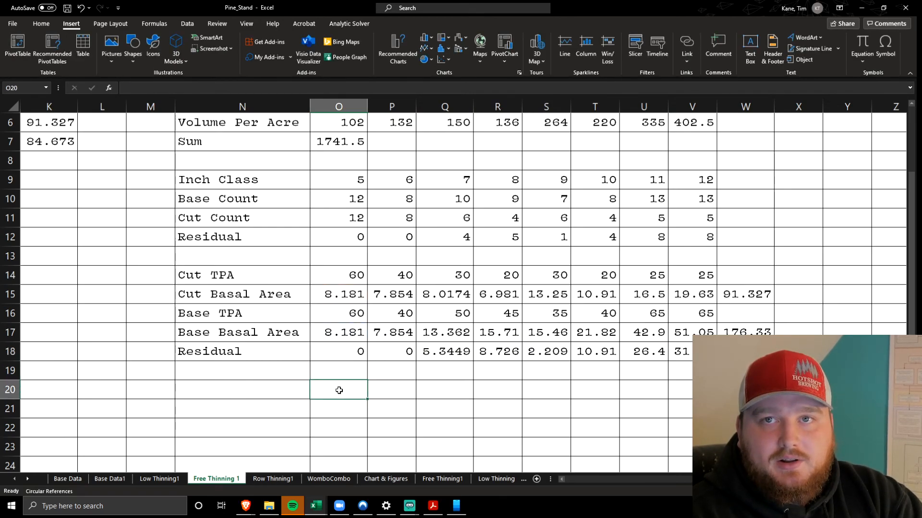
Trace the total residual basal area formula in W18 to the row totals in W17 and W15
{"action": "scroll", "coordinate": [339, 390], "scroll_direction": "left", "scroll_amount": 5}
{"action": "scroll", "coordinate": [339, 391], "scroll_direction": "right", "scroll_amount": 10}
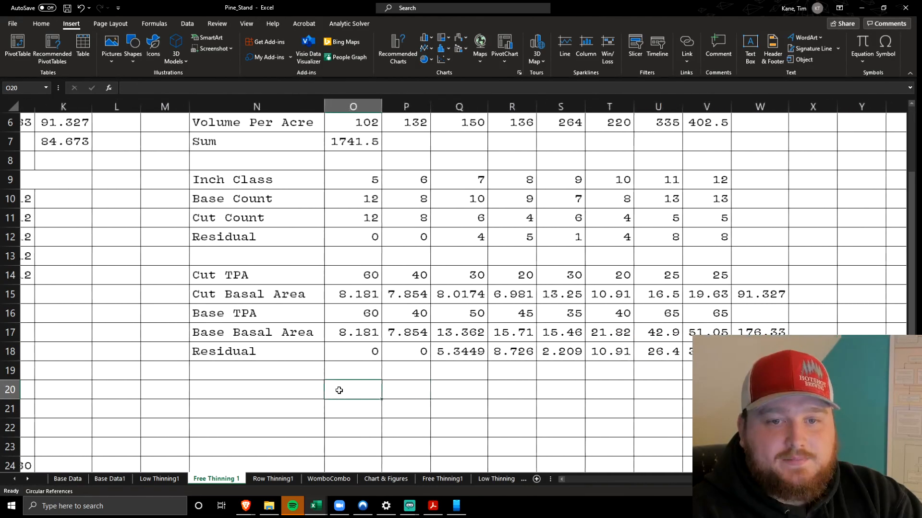
{"action": "left_click", "coordinate": [399, 359]}
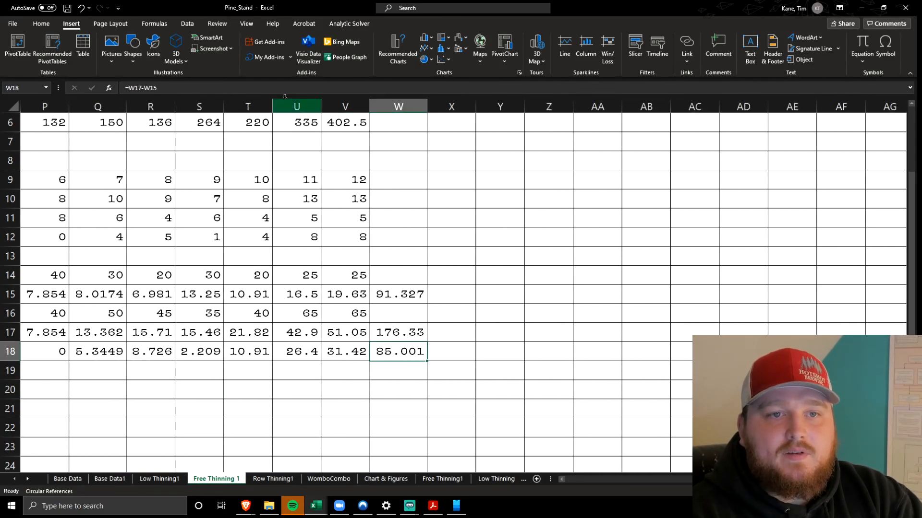
{"action": "key", "text": "F2"}
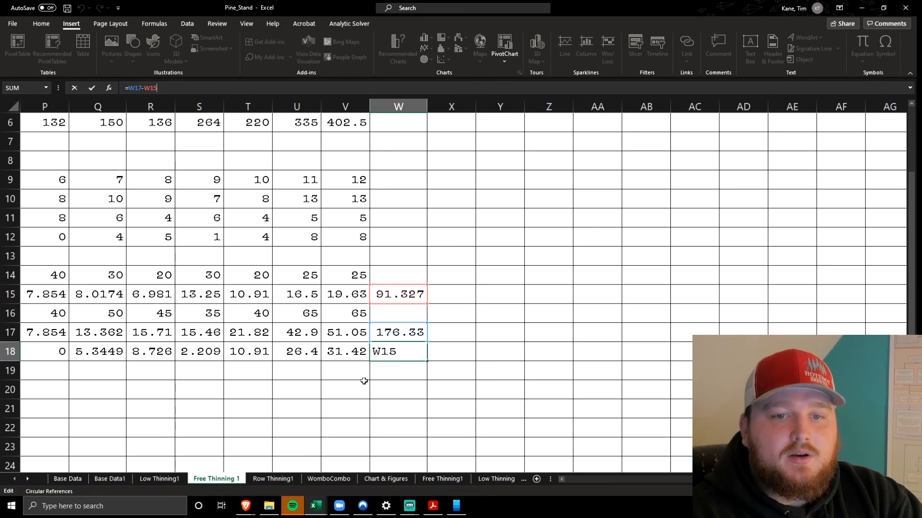
{"action": "key", "text": "Return"}
Check the base basal area total in W17 and compare the cut total in W15 with the residual total in W18
{"action": "left_click", "coordinate": [401, 336]}
{"action": "left_click", "coordinate": [401, 395]}
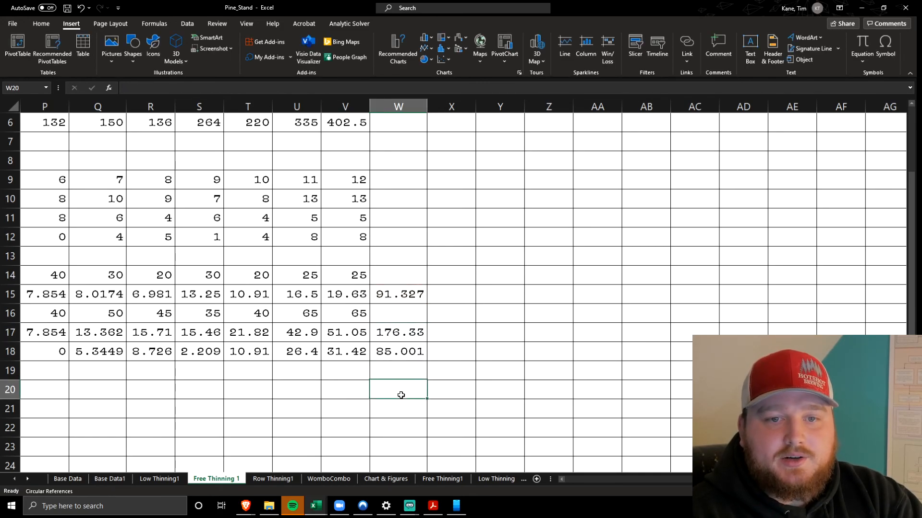
{"action": "left_click", "coordinate": [391, 296]}
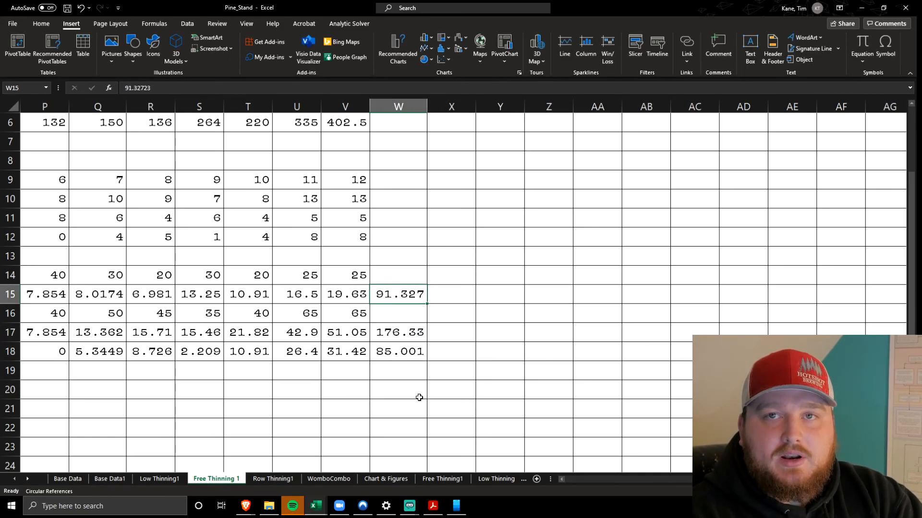
{"action": "scroll", "coordinate": [419, 398], "scroll_direction": "left", "scroll_amount": 5}
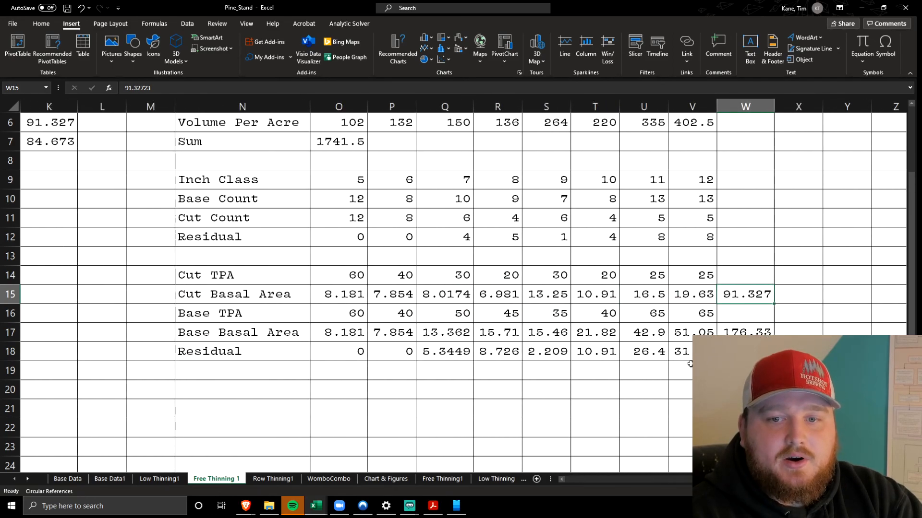
{"action": "left_click", "coordinate": [741, 353]}
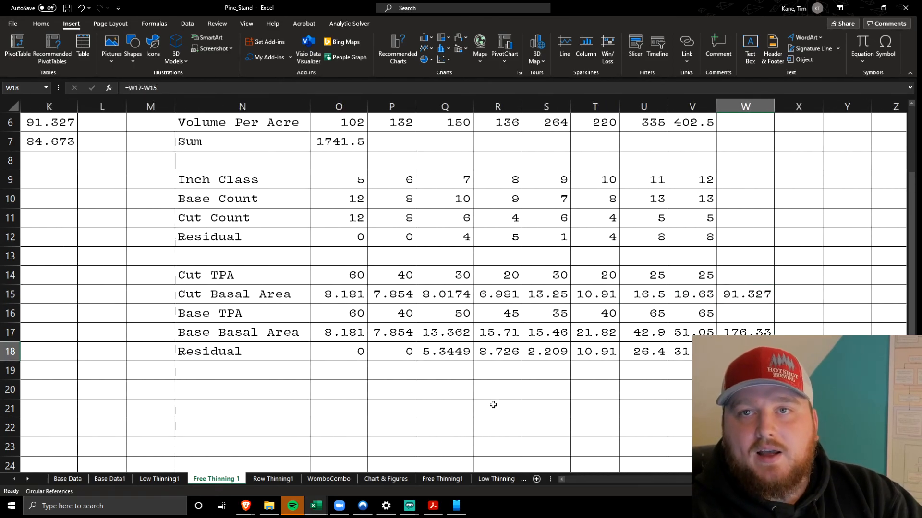
Open the Row Thinning1 sheet and highlight the Average DBH tree entries in C10:J13
{"action": "left_click", "coordinate": [273, 479]}
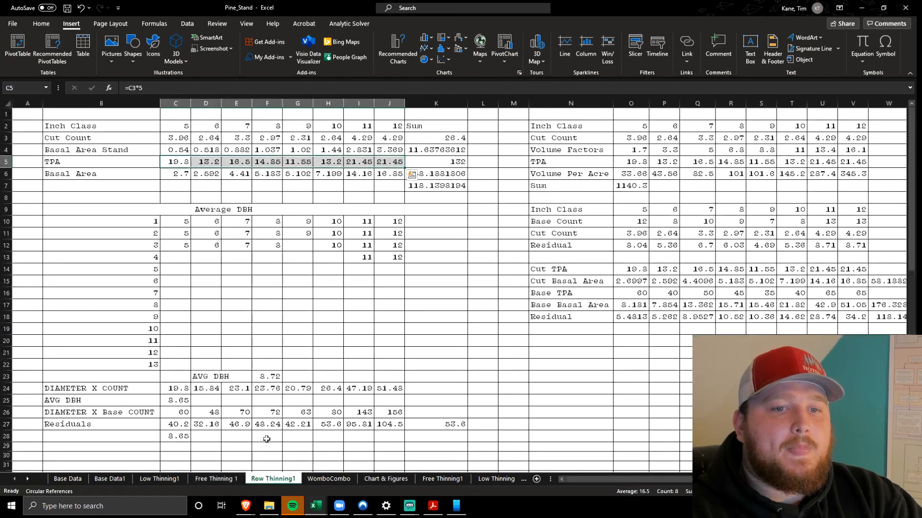
{"action": "left_click", "coordinate": [225, 267]}
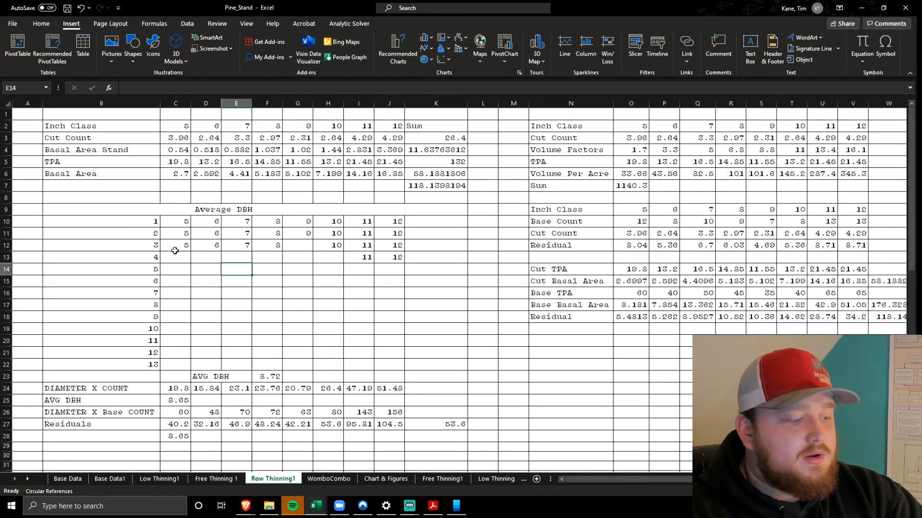
{"action": "scroll", "coordinate": [157, 225], "scroll_direction": "up", "scroll_amount": 5}
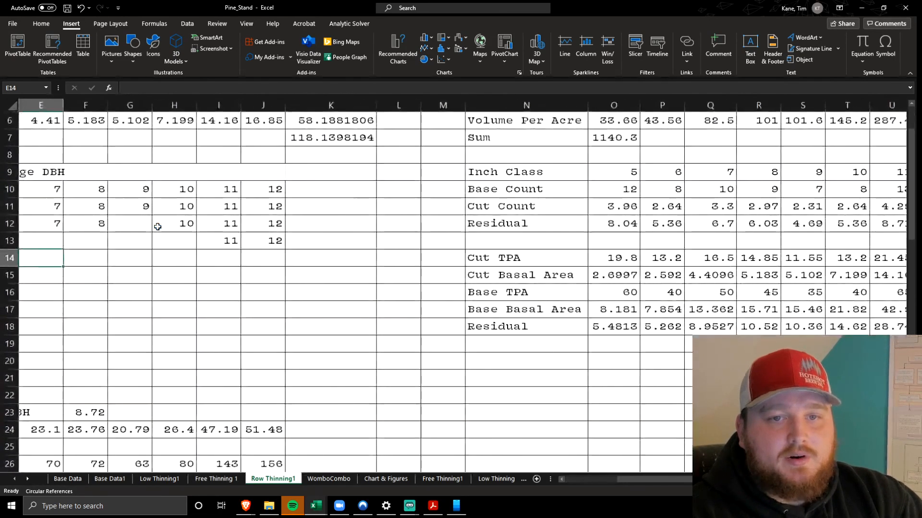
{"action": "scroll", "coordinate": [235, 229], "scroll_direction": "right", "scroll_amount": 3}
{"action": "scroll", "coordinate": [259, 225], "scroll_direction": "left", "scroll_amount": 4}
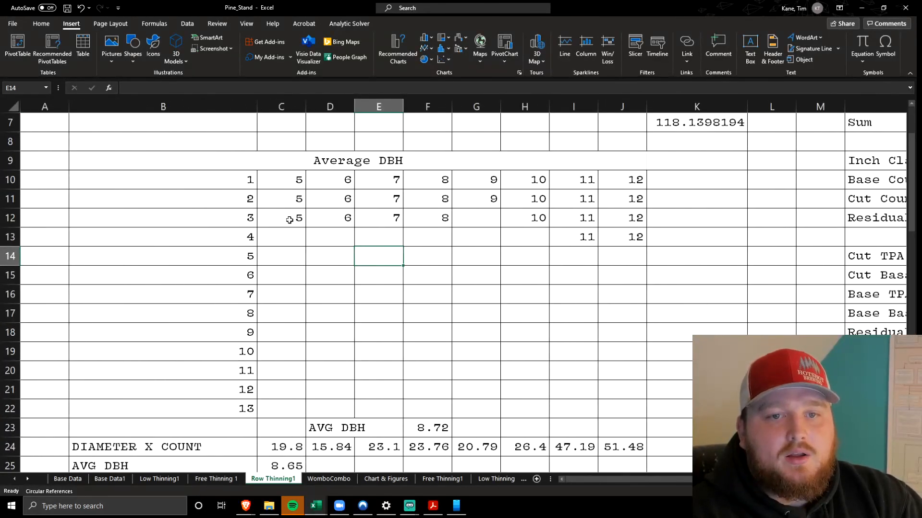
{"action": "scroll", "coordinate": [289, 219], "scroll_direction": "up", "scroll_amount": 2}
{"action": "left_click_drag", "start_coordinate": [279, 288], "coordinate": [619, 352]}
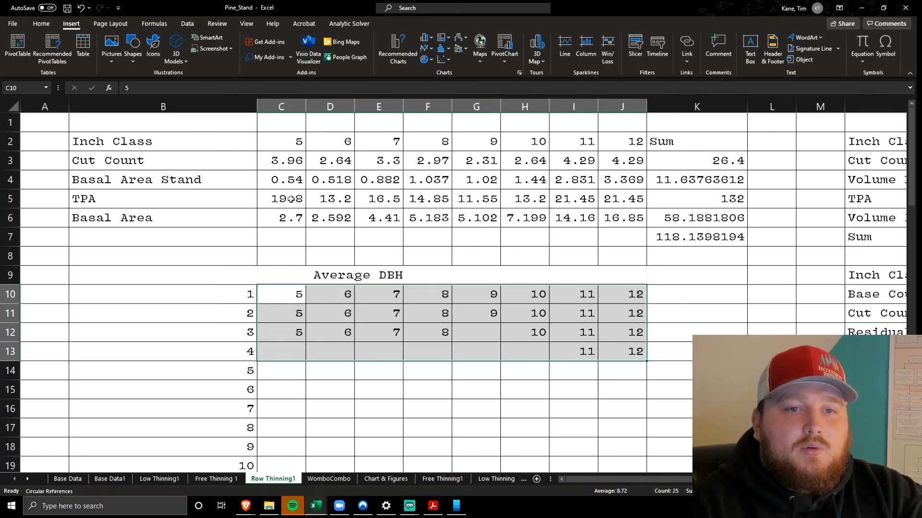
Review the first cut count in C3, the TPA and Basal Area rows, and the basal area formulas in K7 and K6
{"action": "left_click", "coordinate": [289, 154]}
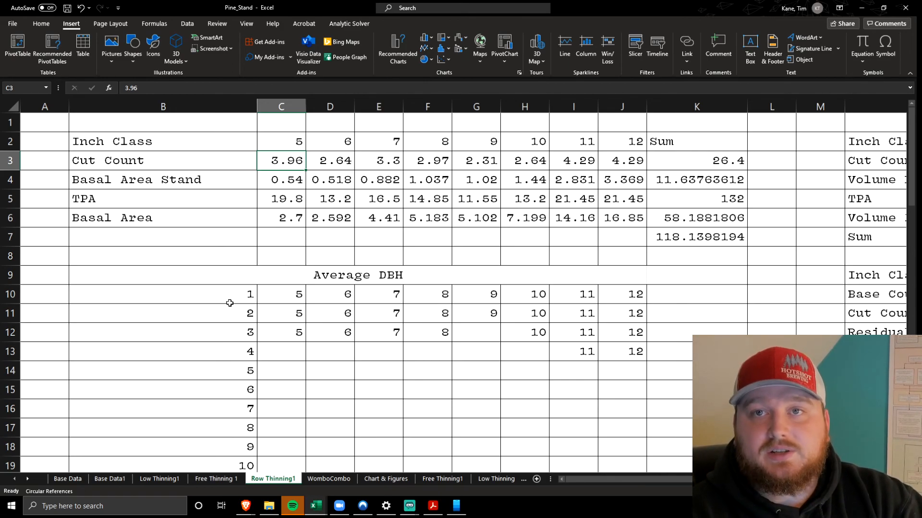
{"action": "left_click", "coordinate": [211, 224]}
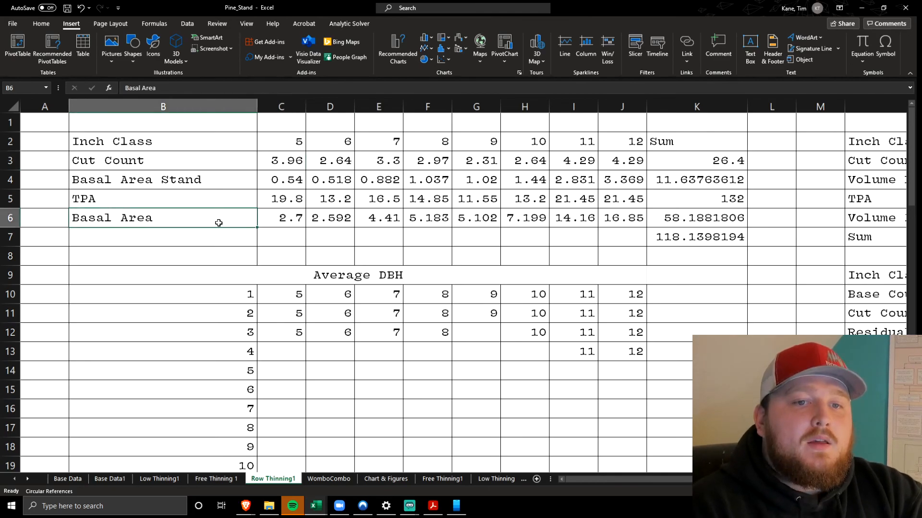
{"action": "left_click_drag", "start_coordinate": [204, 204], "coordinate": [635, 219]}
{"action": "left_click", "coordinate": [693, 235]}
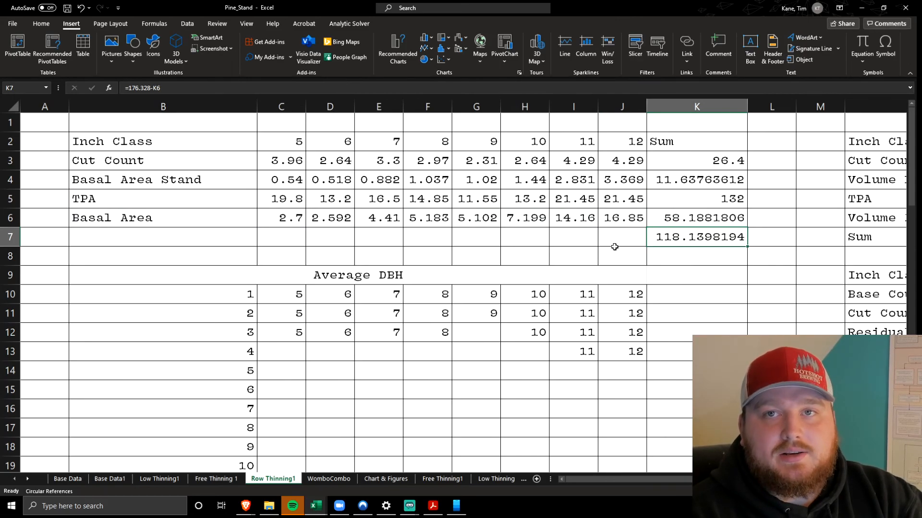
{"action": "left_click", "coordinate": [676, 221]}
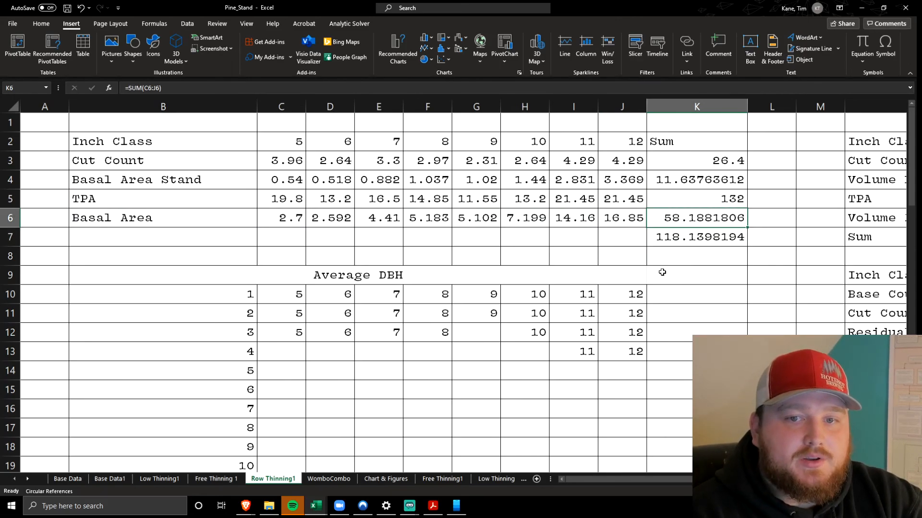
{"action": "left_click", "coordinate": [671, 265]}
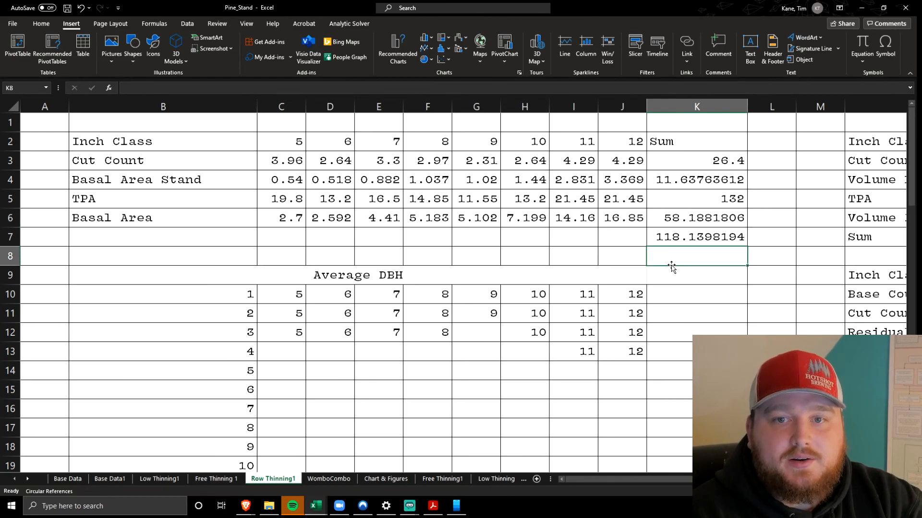
Highlight the DIAMETER X COUNT and AVG DBH rows in B24:J25
{"action": "scroll", "coordinate": [665, 267], "scroll_direction": "down", "scroll_amount": 5}
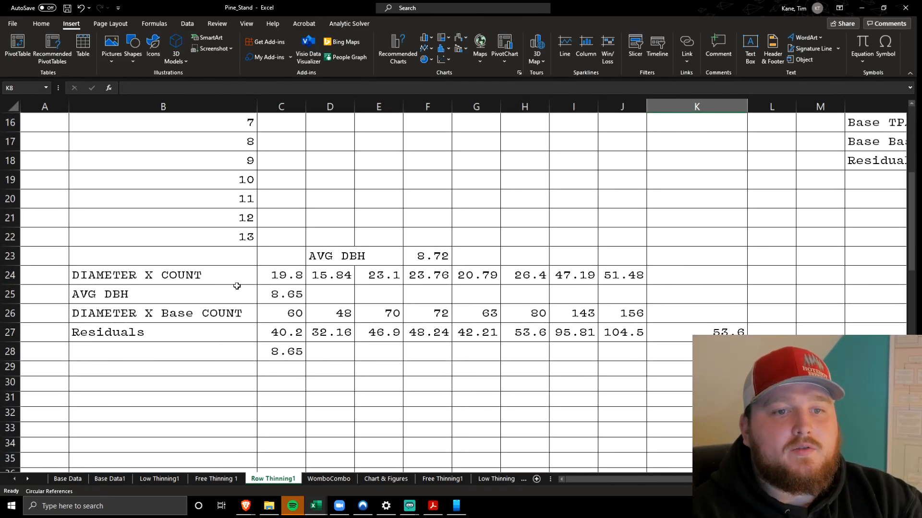
{"action": "left_click_drag", "start_coordinate": [172, 276], "coordinate": [568, 287]}
{"action": "left_click_drag", "start_coordinate": [653, 284], "coordinate": [638, 291]}
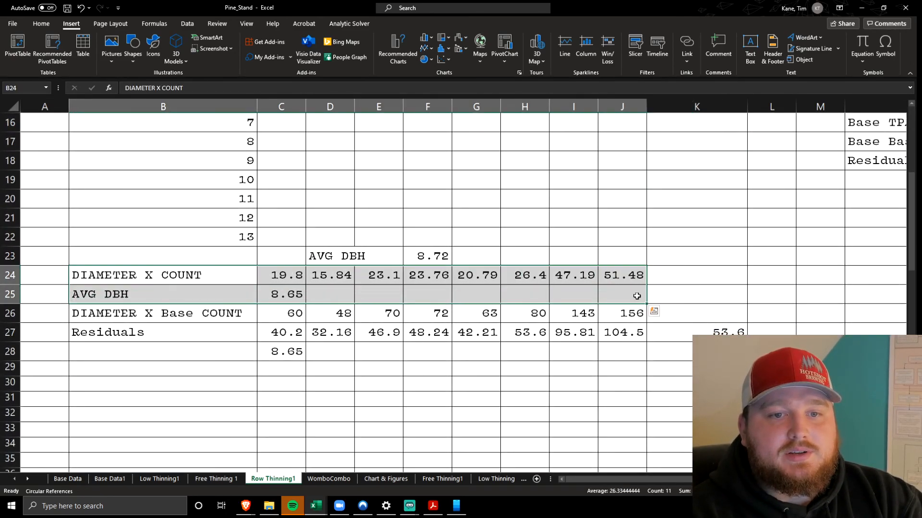
{"action": "left_click", "coordinate": [353, 358]}
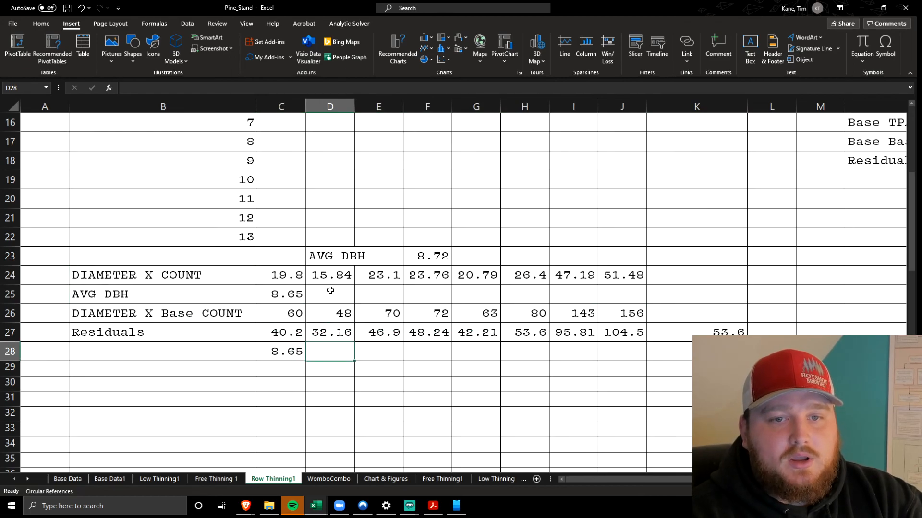
Trace the AVG DBH formula in F23 to the inch-class entries listed under Average DBH
{"action": "left_click", "coordinate": [444, 257]}
{"action": "scroll", "coordinate": [462, 293], "scroll_direction": "up", "scroll_amount": 3}
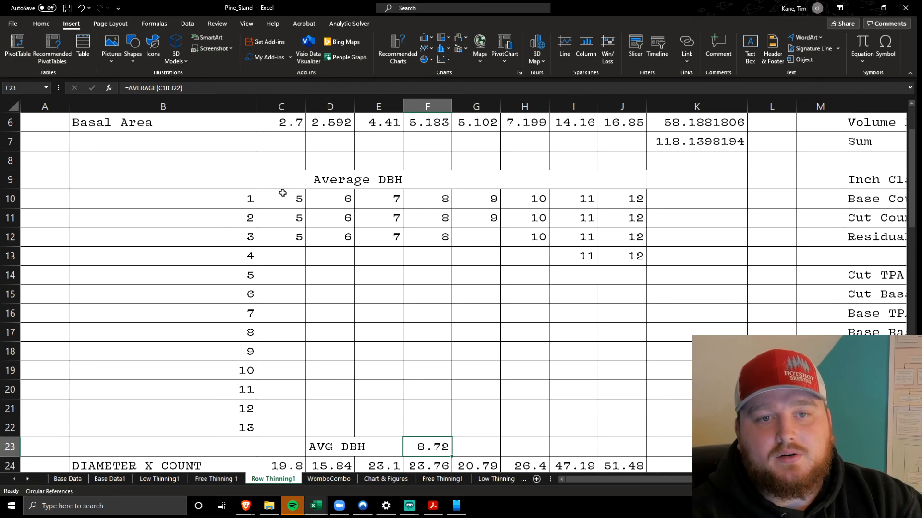
{"action": "left_click_drag", "start_coordinate": [283, 193], "coordinate": [633, 376]}
{"action": "left_click", "coordinate": [433, 445]}
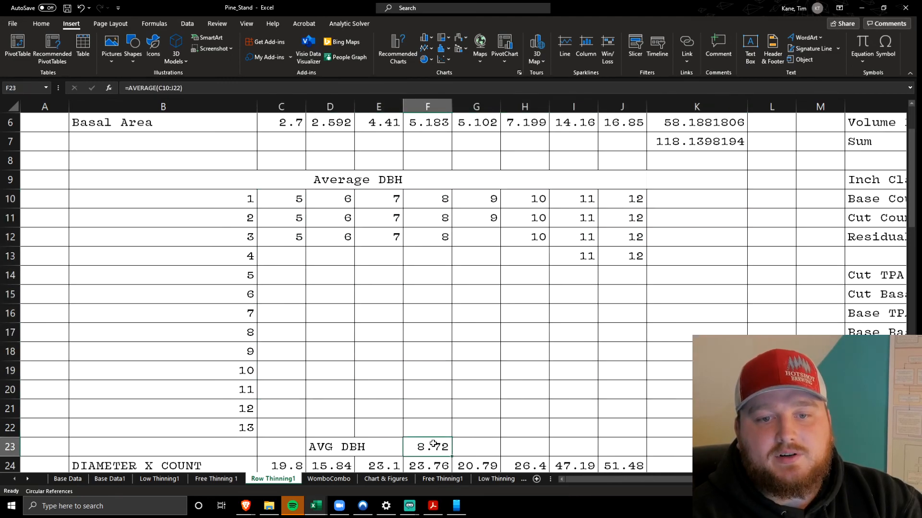
Inspect the AVG DBH formula in C25 and its reference to the DIAMETER X COUNT row, leaving it unedited
{"action": "scroll", "coordinate": [302, 275], "scroll_direction": "down", "scroll_amount": 3}
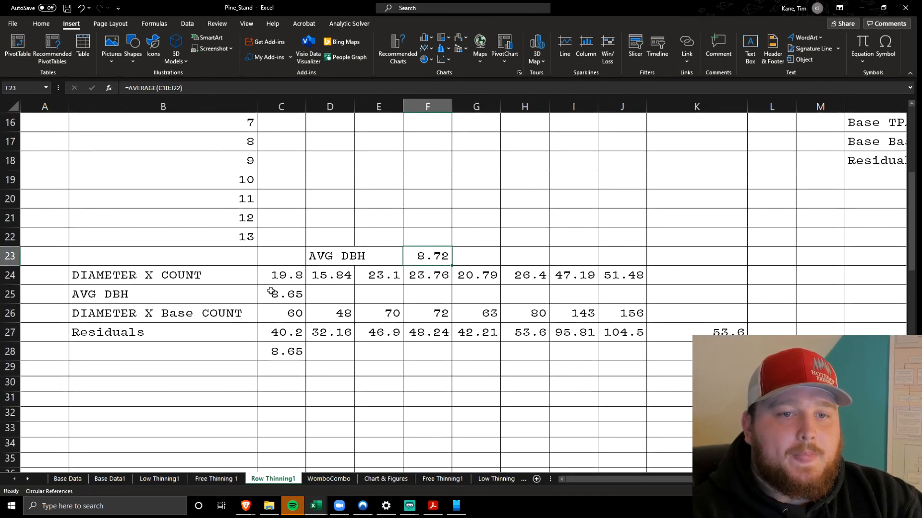
{"action": "left_click", "coordinate": [273, 293]}
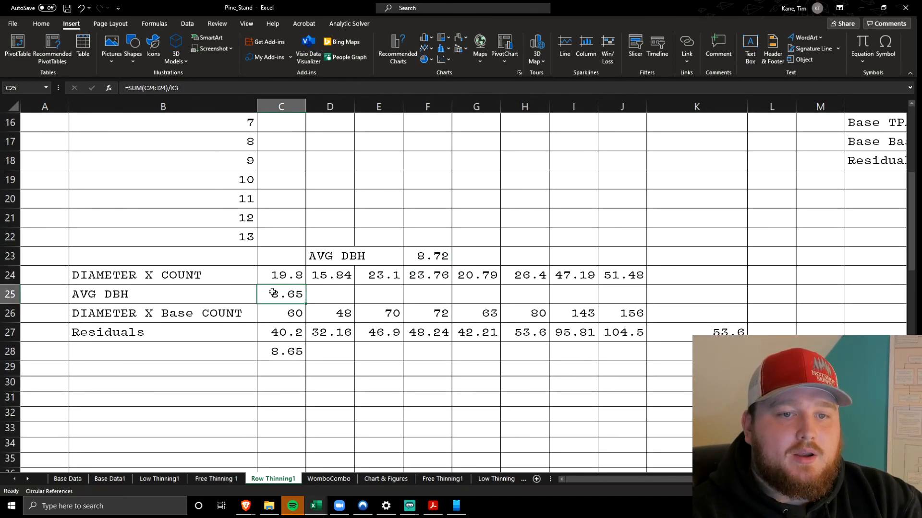
{"action": "left_click", "coordinate": [241, 91]}
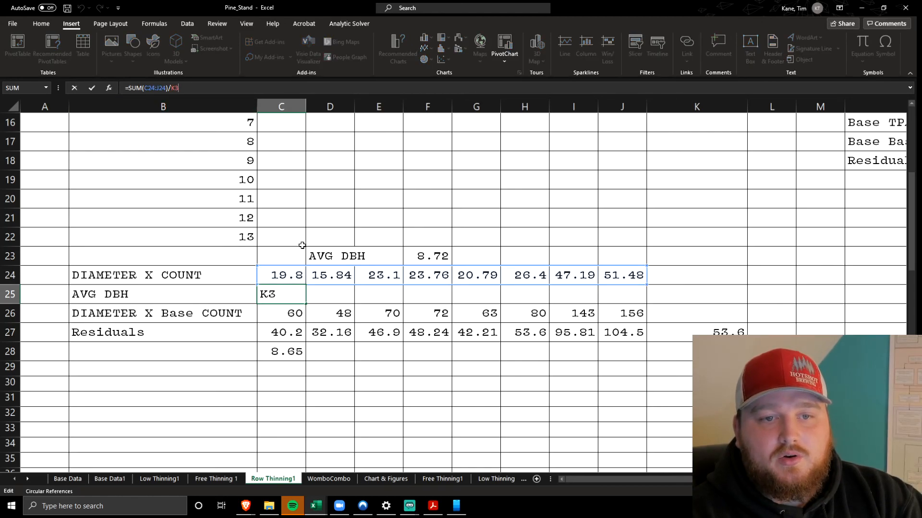
{"action": "left_click", "coordinate": [339, 293]}
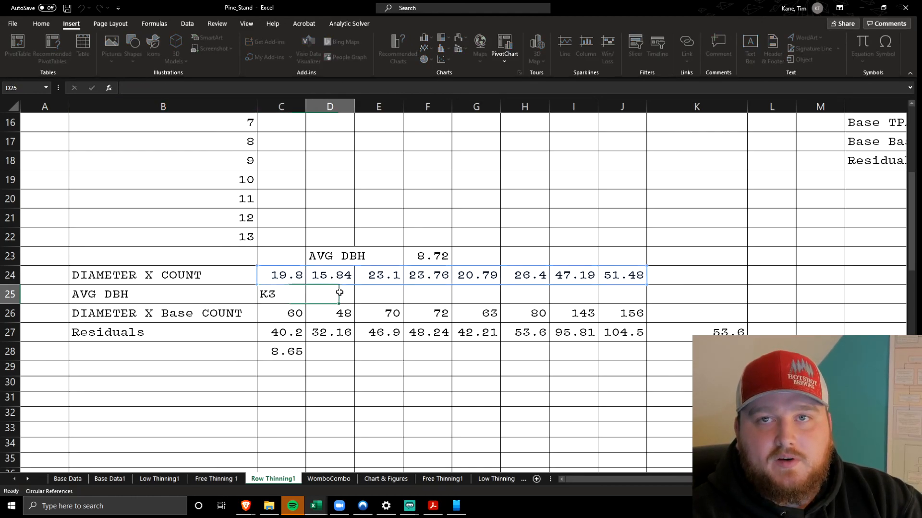
Look up the average DBH on the Low Thinning1 and Base Data1 sheets for comparison and return to Row Thinning1
{"action": "left_click", "coordinate": [154, 479]}
{"action": "scroll", "coordinate": [211, 417], "scroll_direction": "down", "scroll_amount": 5}
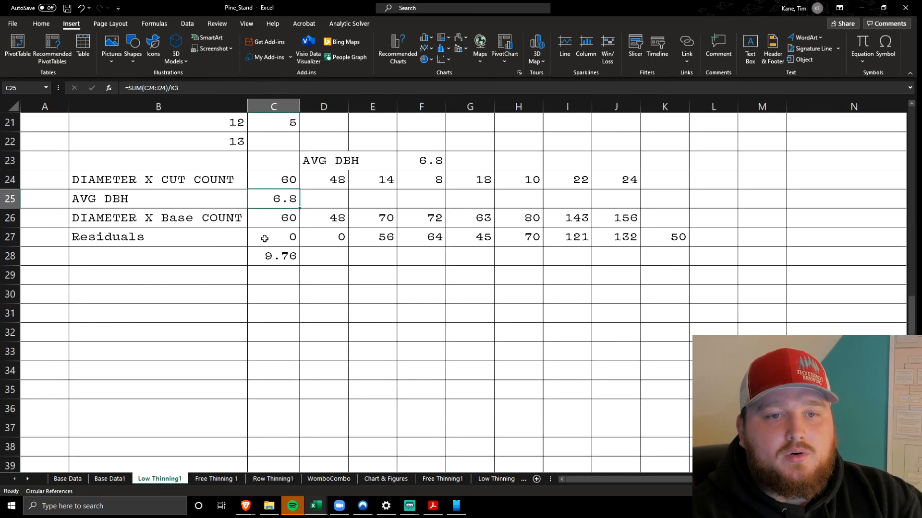
{"action": "left_click", "coordinate": [110, 479]}
{"action": "scroll", "coordinate": [173, 381], "scroll_direction": "down", "scroll_amount": 3}
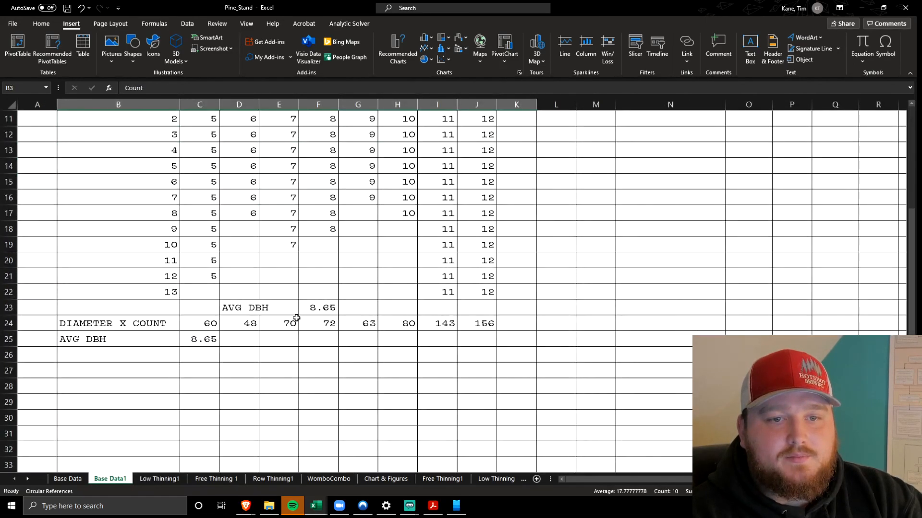
{"action": "left_click", "coordinate": [311, 311]}
{"action": "left_click", "coordinate": [216, 479]}
{"action": "left_click", "coordinate": [265, 479]}
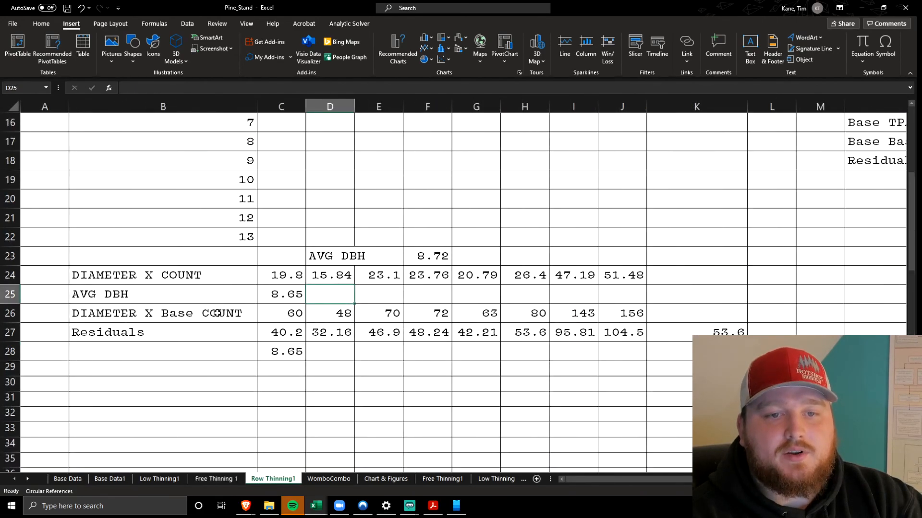
Compare the cut average DBH in C25 with the residual average DBH in C28 and highlight C25:C28
{"action": "left_click", "coordinate": [277, 299]}
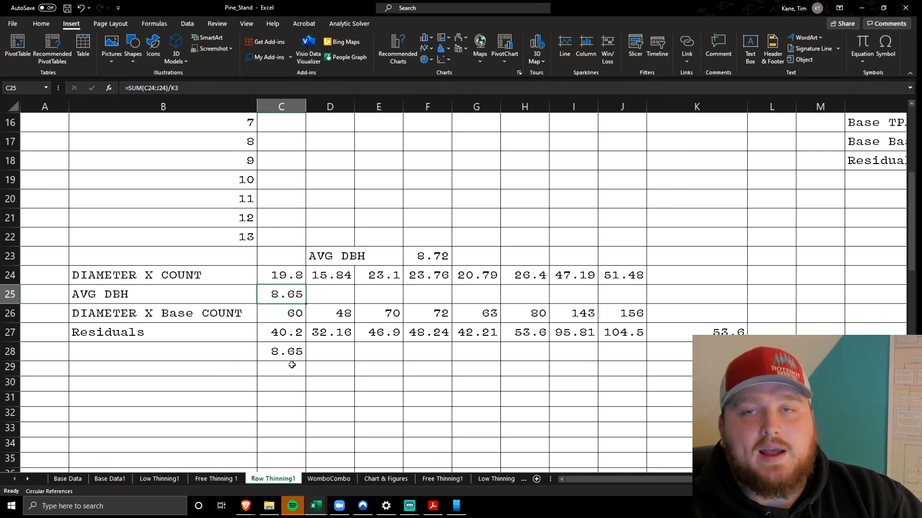
{"action": "left_click", "coordinate": [282, 348]}
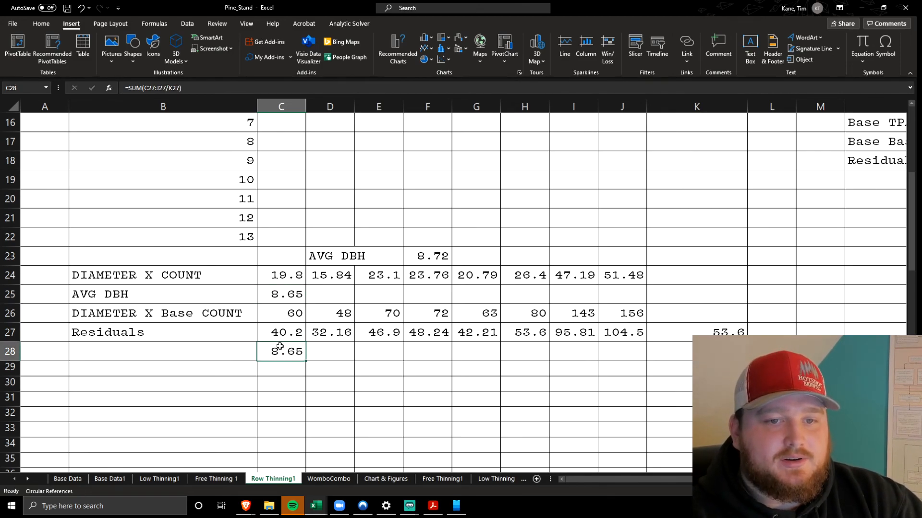
{"action": "scroll", "coordinate": [346, 348], "scroll_direction": "right", "scroll_amount": 5}
{"action": "scroll", "coordinate": [345, 348], "scroll_direction": "left", "scroll_amount": 5}
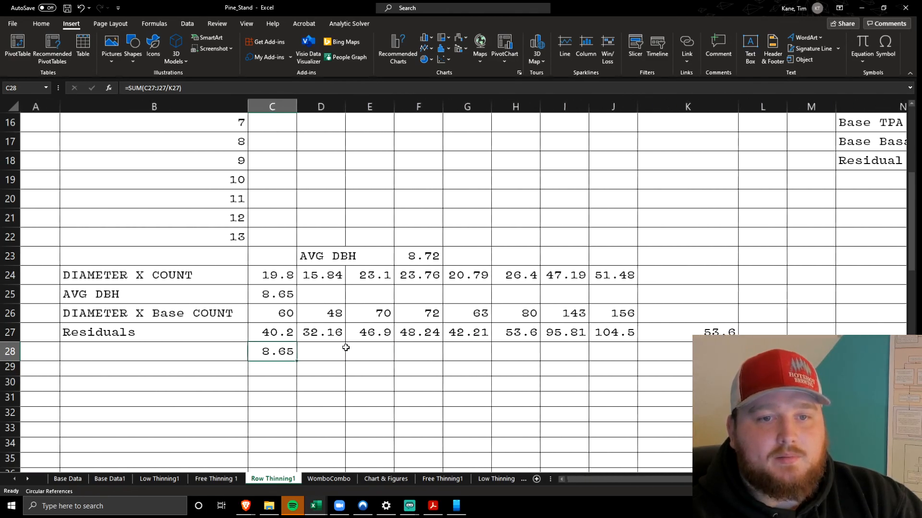
{"action": "left_click_drag", "start_coordinate": [287, 302], "coordinate": [302, 349]}
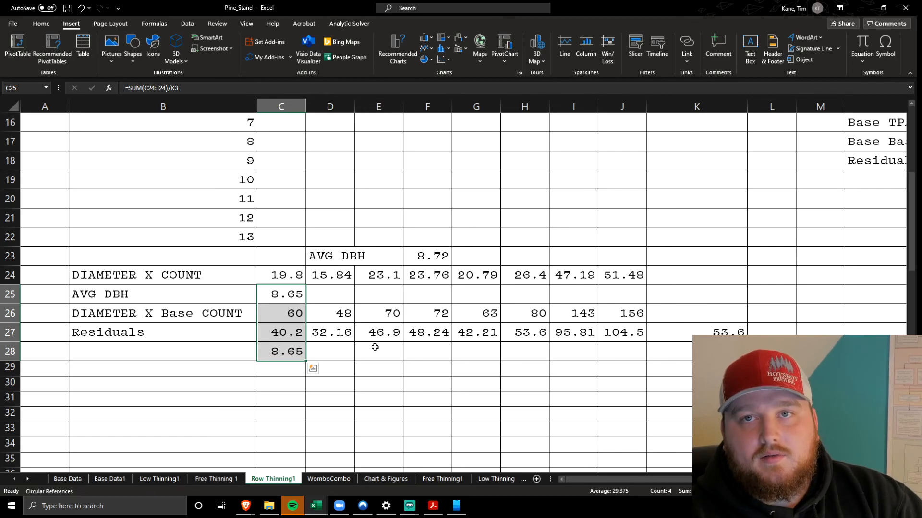
{"action": "left_click", "coordinate": [375, 347]}
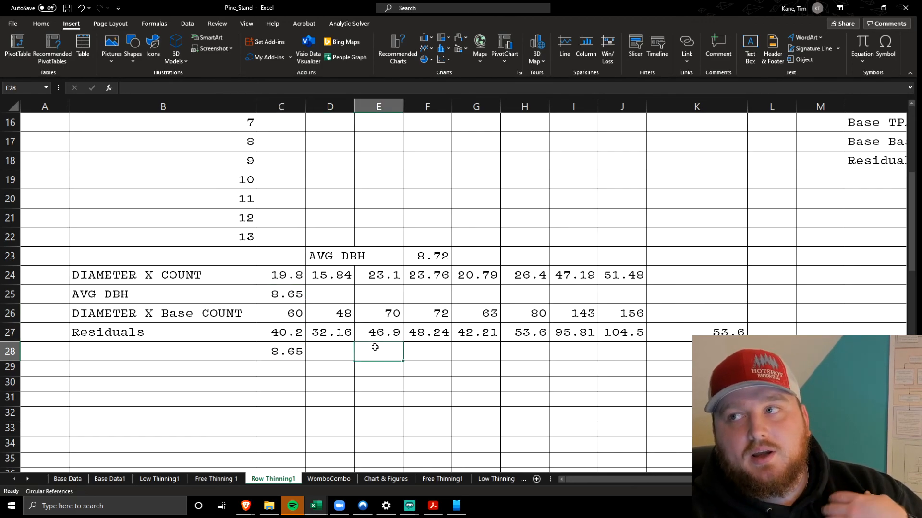
Highlight the volume Sum in N7:O7 and trace the Volume Per Acre formula in O6 to the TPA and Volume Factors cells
{"action": "scroll", "coordinate": [375, 347], "scroll_direction": "up", "scroll_amount": 5}
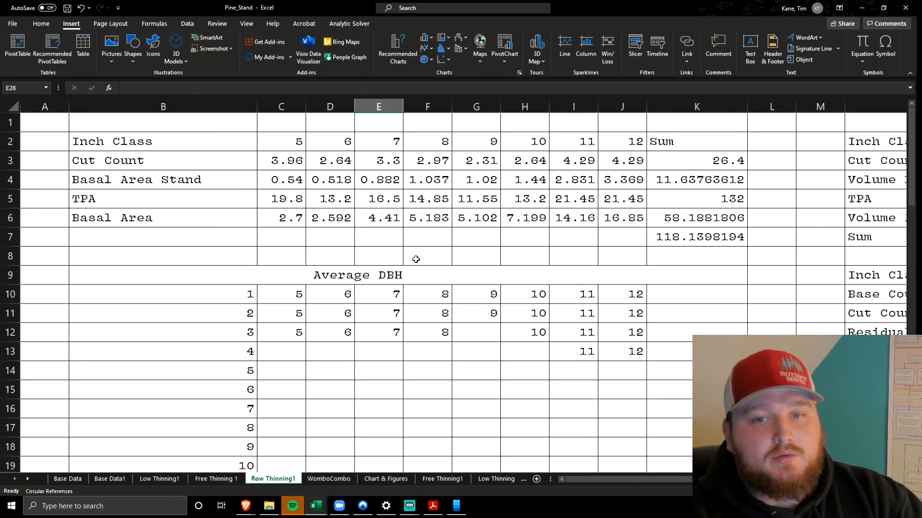
{"action": "scroll", "coordinate": [417, 259], "scroll_direction": "right", "scroll_amount": 5}
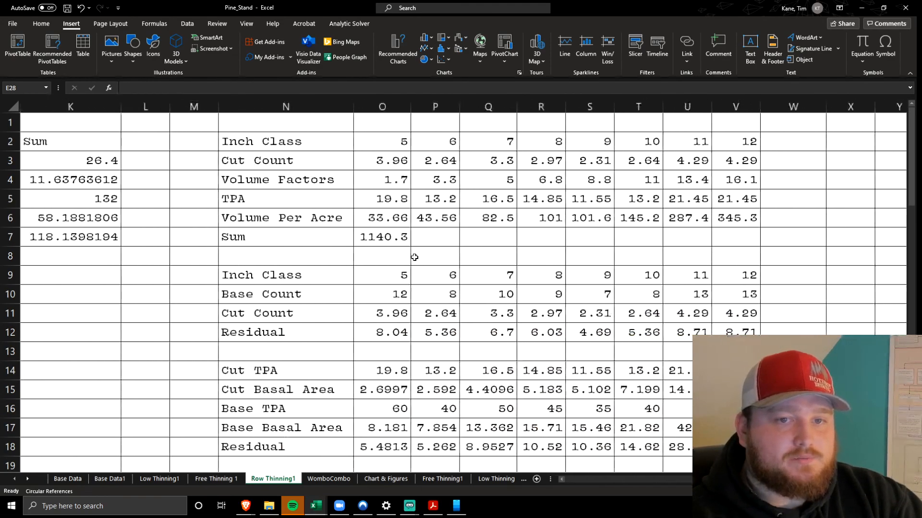
{"action": "left_click_drag", "start_coordinate": [269, 238], "coordinate": [377, 236]}
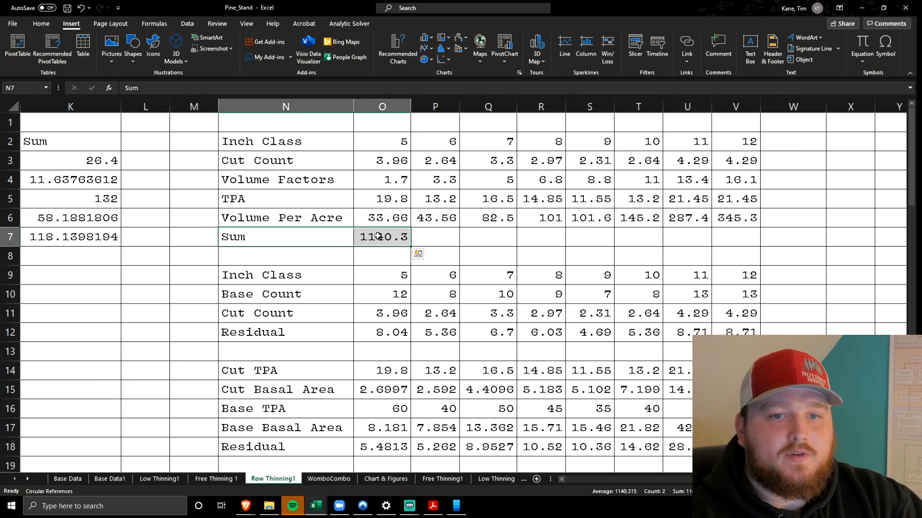
{"action": "left_click_drag", "start_coordinate": [322, 218], "coordinate": [383, 217]}
{"action": "left_click", "coordinate": [389, 200]}
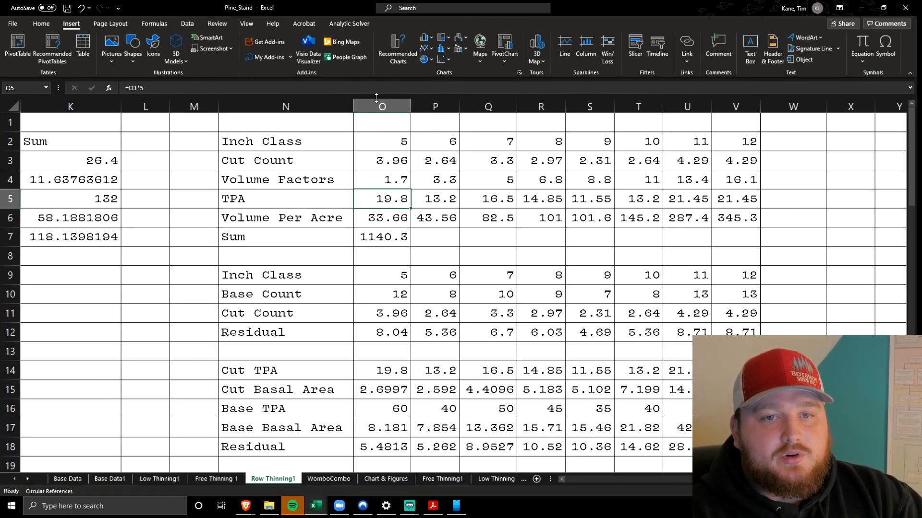
{"action": "left_click", "coordinate": [384, 180]}
{"action": "double_click", "coordinate": [384, 218]}
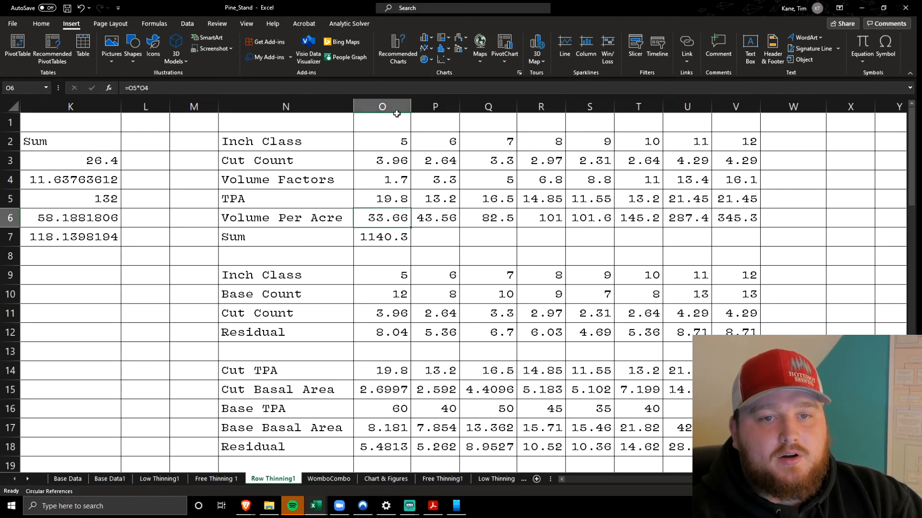
{"action": "left_click", "coordinate": [430, 245]}
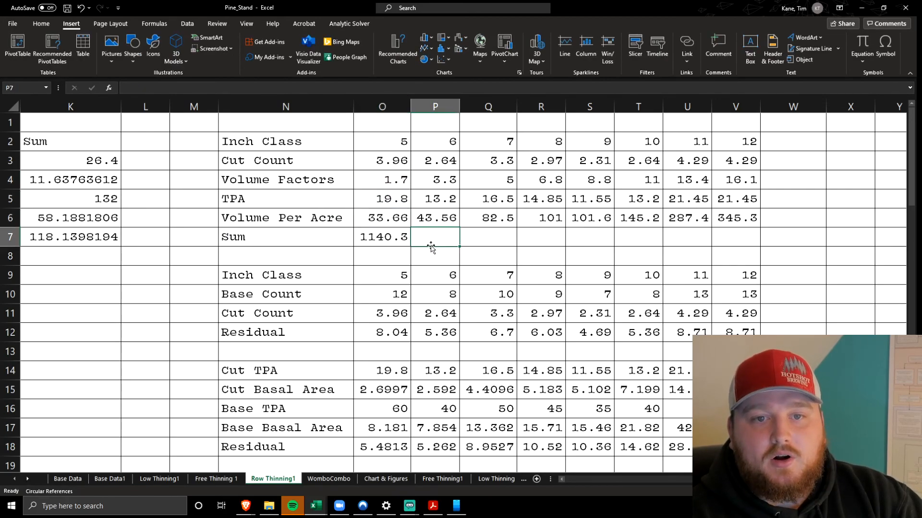
Trace the volume sum formula in O7 to the Volume Per Acre cells O6:V6 without changing it
{"action": "left_click", "coordinate": [371, 237]}
{"action": "left_click", "coordinate": [411, 84]}
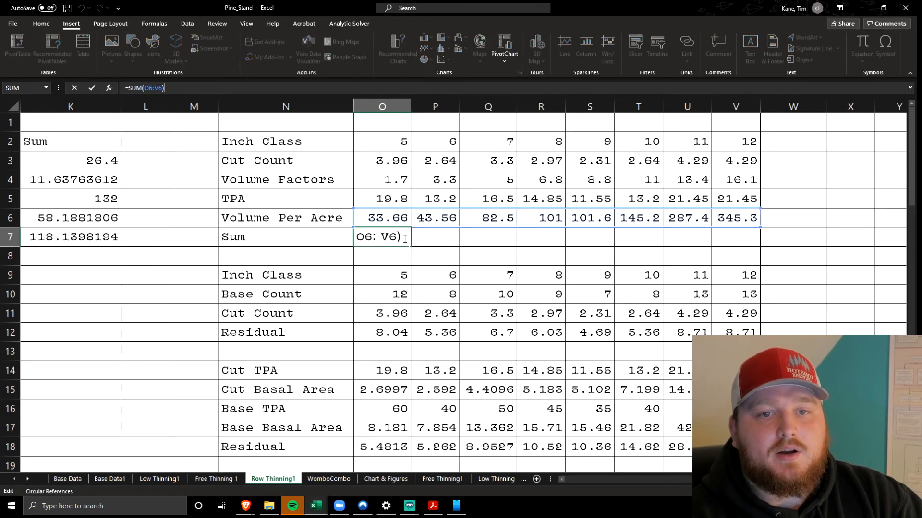
{"action": "left_click", "coordinate": [437, 238]}
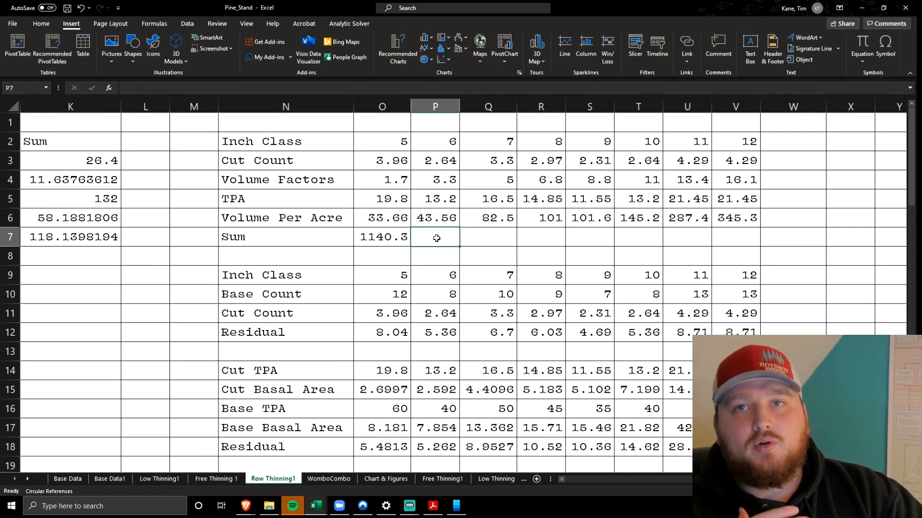
Trace the Residual count formula in O12 to the Base Count and Cut Count cells and highlight O12:V12
{"action": "scroll", "coordinate": [436, 238], "scroll_direction": "down", "scroll_amount": 2}
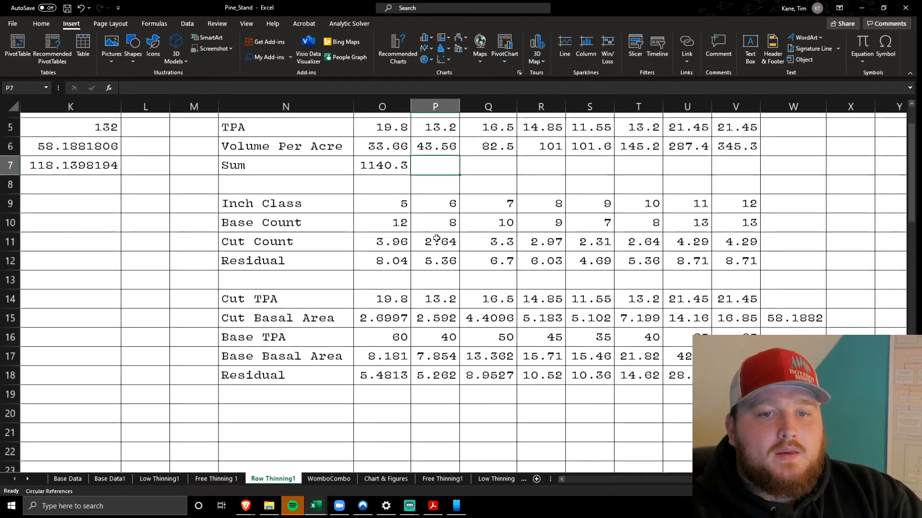
{"action": "scroll", "coordinate": [436, 238], "scroll_direction": "up", "scroll_amount": 2}
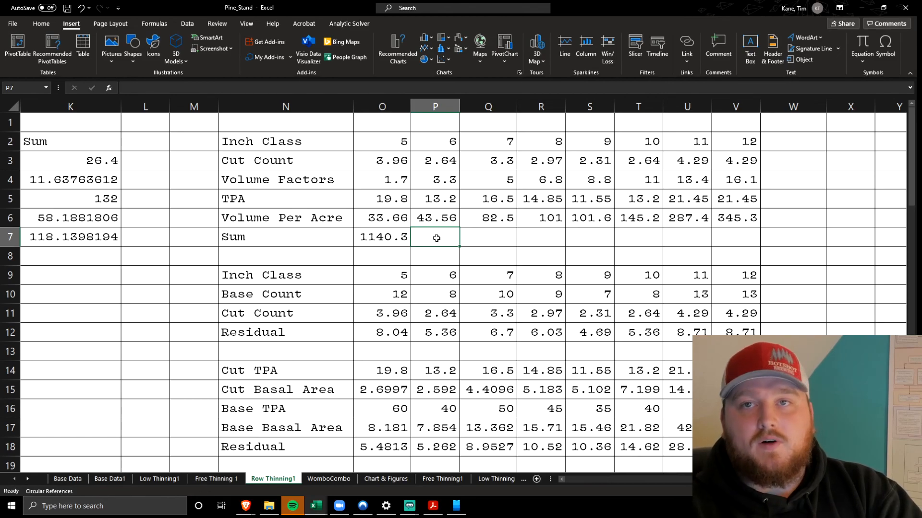
{"action": "scroll", "coordinate": [437, 238], "scroll_direction": "down", "scroll_amount": 2}
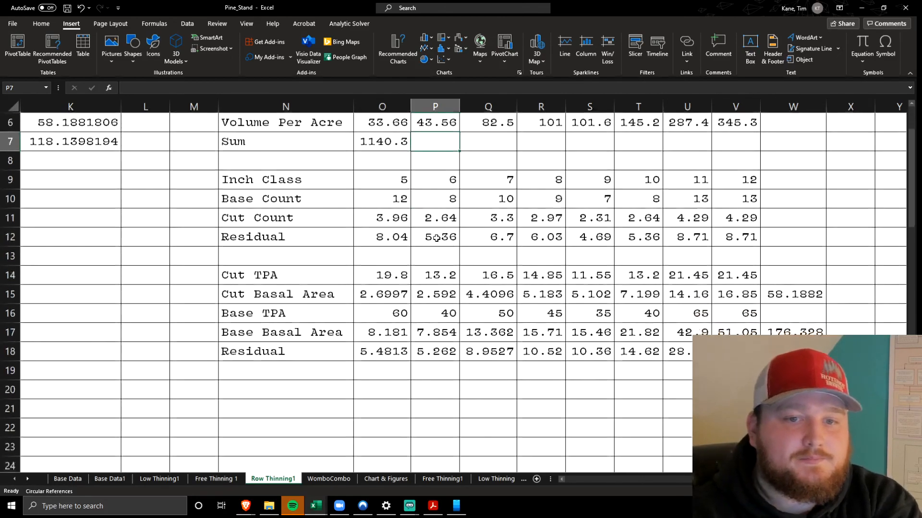
{"action": "left_click", "coordinate": [384, 242]}
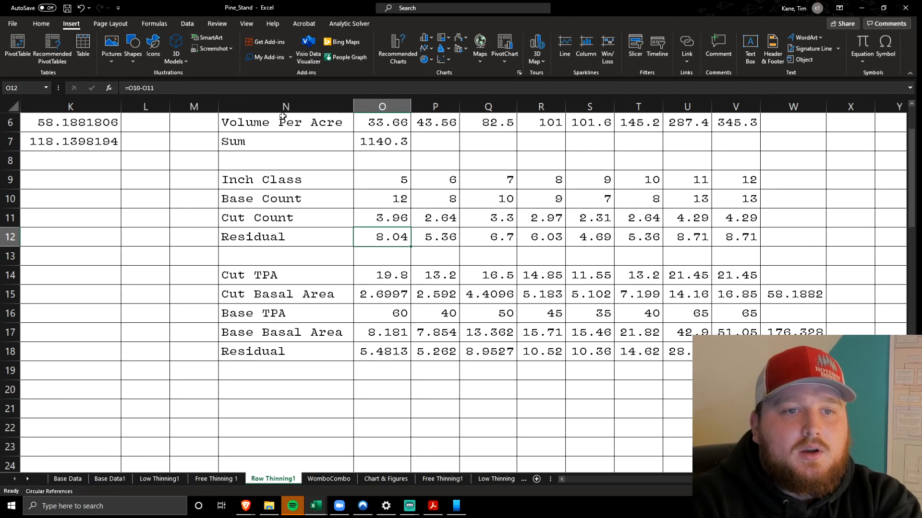
{"action": "left_click", "coordinate": [285, 91]}
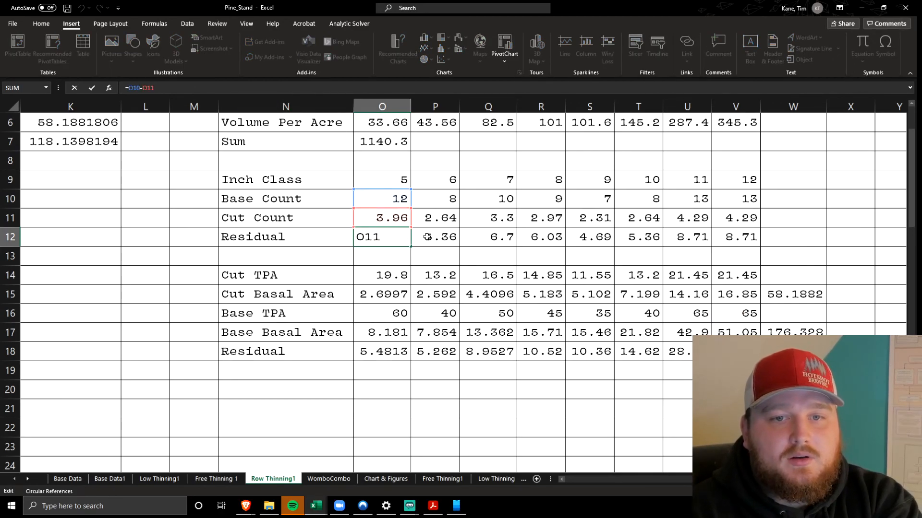
{"action": "key", "text": "Tab"}
{"action": "left_click_drag", "start_coordinate": [384, 237], "coordinate": [749, 237]}
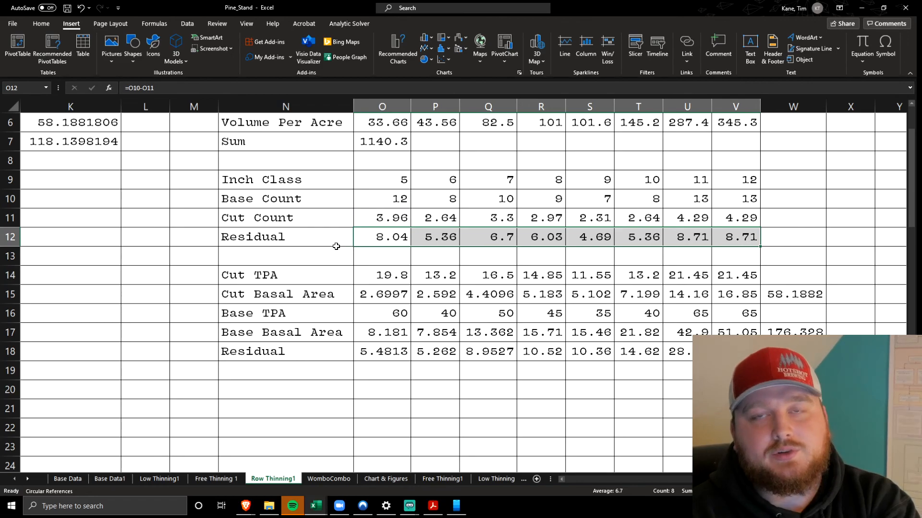
Check the Cut TPA value in O14 and highlight the cut, base and residual basal area block N14:V18
{"action": "left_click", "coordinate": [378, 274]}
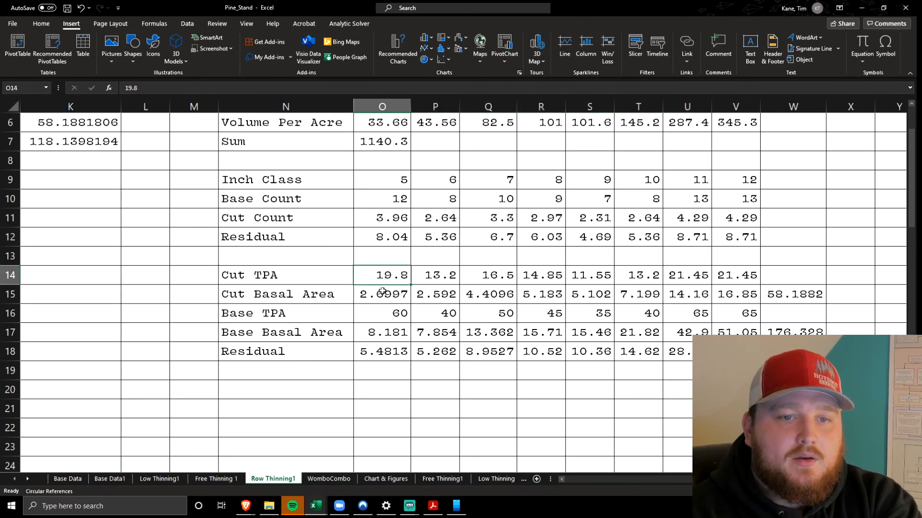
{"action": "scroll", "coordinate": [321, 280], "scroll_direction": "right", "scroll_amount": 2}
{"action": "scroll", "coordinate": [319, 282], "scroll_direction": "left", "scroll_amount": 2}
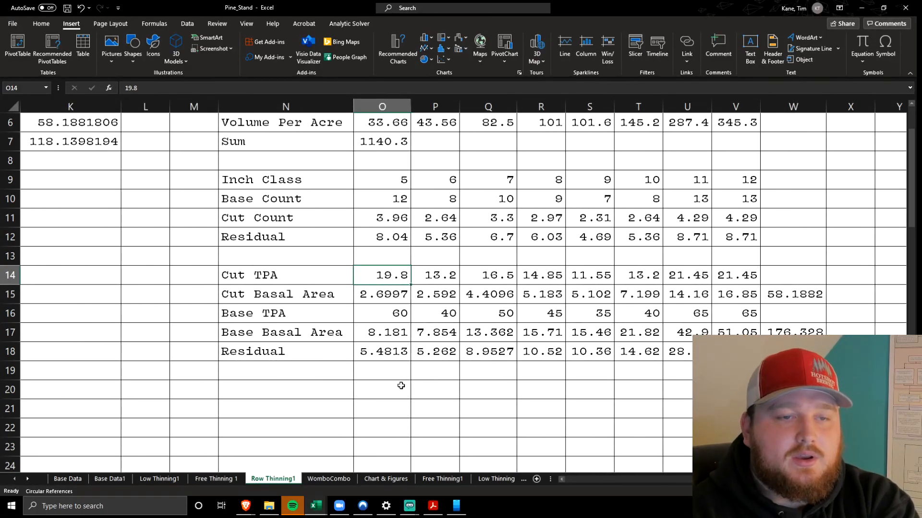
{"action": "scroll", "coordinate": [378, 340], "scroll_direction": "down", "scroll_amount": 2}
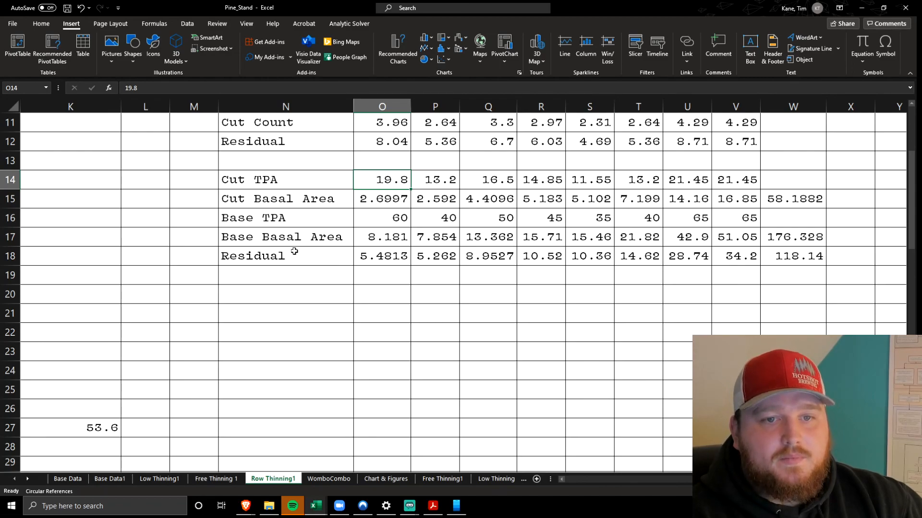
{"action": "left_click_drag", "start_coordinate": [272, 178], "coordinate": [727, 248]}
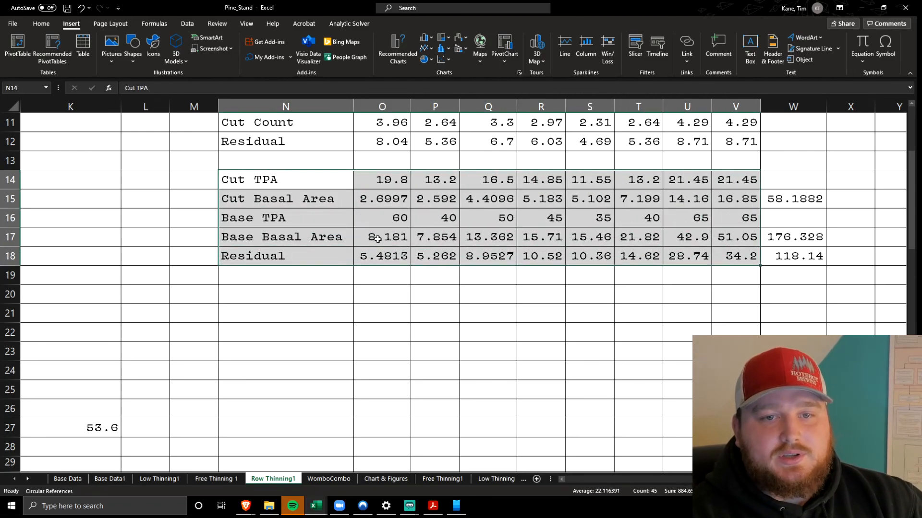
Trace the Residual basal area formula in O18 to O17 and O15, and inspect the total residual formula in W18
{"action": "left_click", "coordinate": [374, 254]}
{"action": "left_click", "coordinate": [283, 91]}
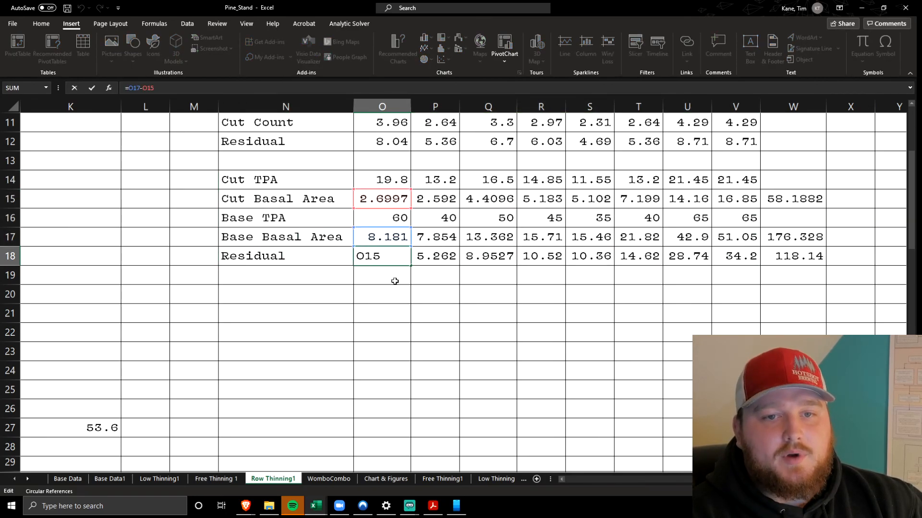
{"action": "key", "text": "Return"}
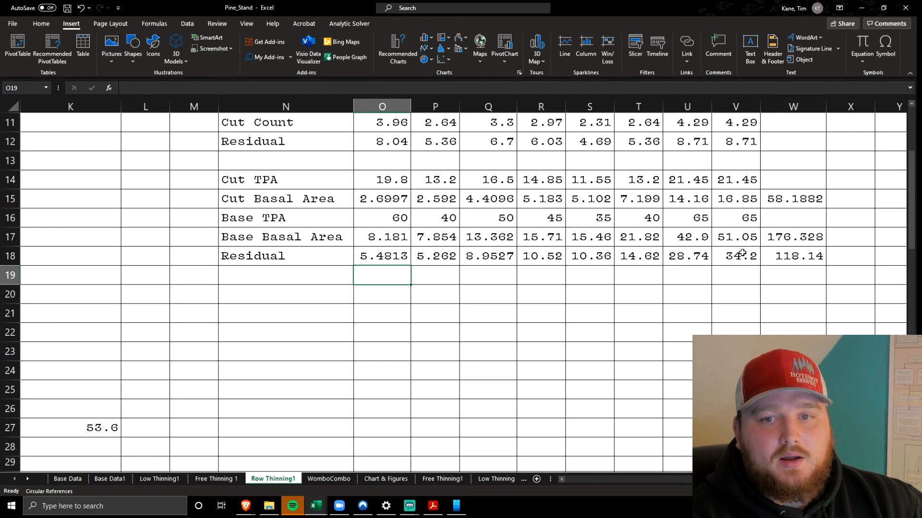
{"action": "left_click", "coordinate": [771, 255]}
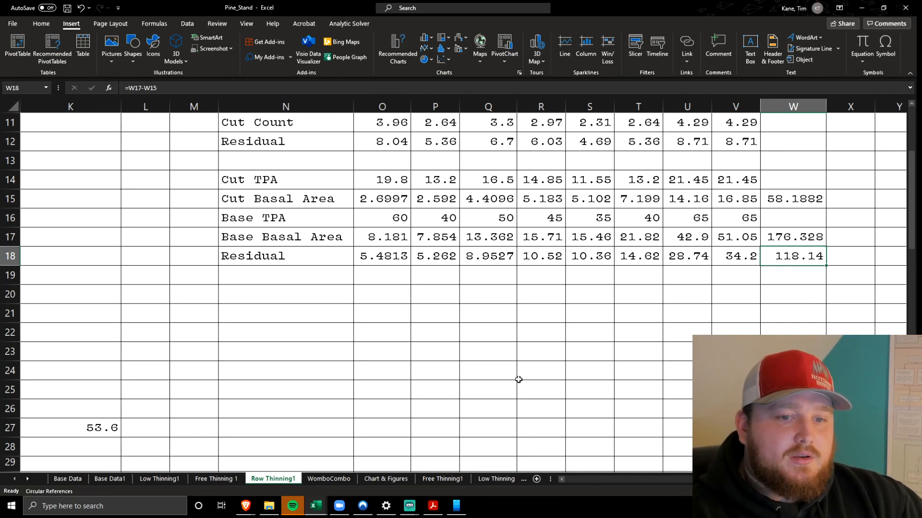
Switch to the WomboCombo sheet and highlight the Cut Count values in C3:J3, focusing on the 5 and 6 inch classes
{"action": "left_click", "coordinate": [318, 485]}
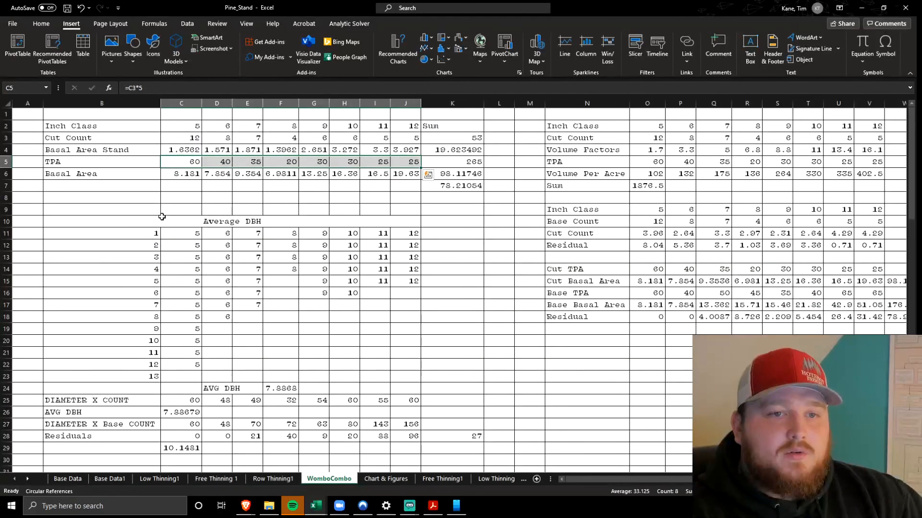
{"action": "left_click", "coordinate": [144, 197]}
{"action": "scroll", "coordinate": [58, 129], "scroll_direction": "up", "scroll_amount": 4, "text": "ctrl"}
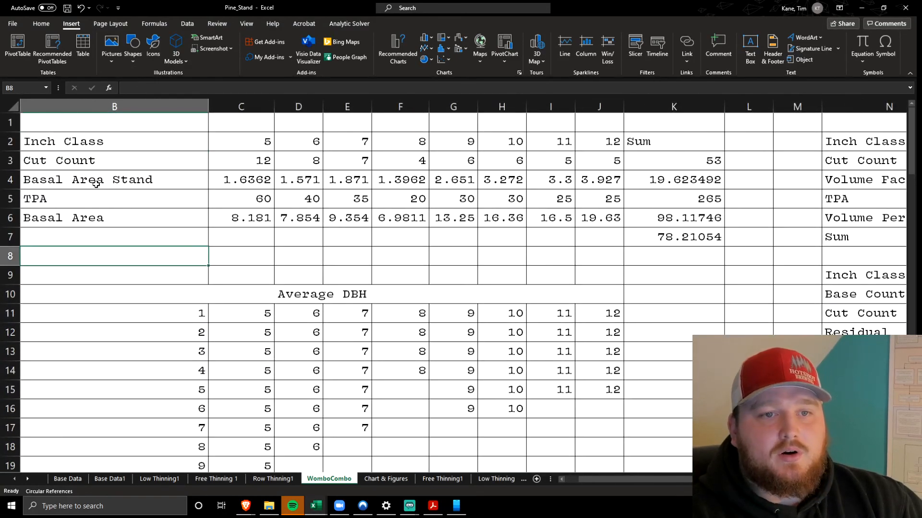
{"action": "scroll", "coordinate": [96, 184], "scroll_direction": "right", "scroll_amount": 5}
{"action": "scroll", "coordinate": [96, 184], "scroll_direction": "left", "scroll_amount": 6}
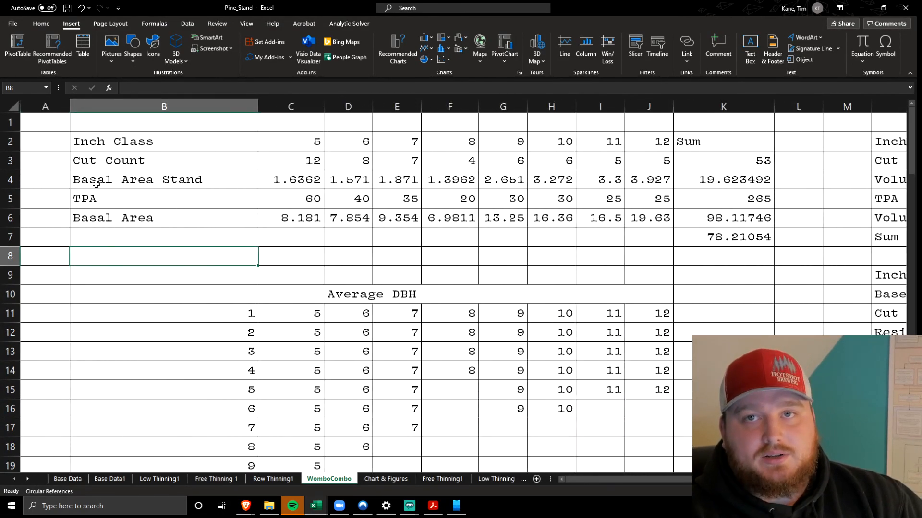
{"action": "left_click_drag", "start_coordinate": [285, 162], "coordinate": [634, 162]}
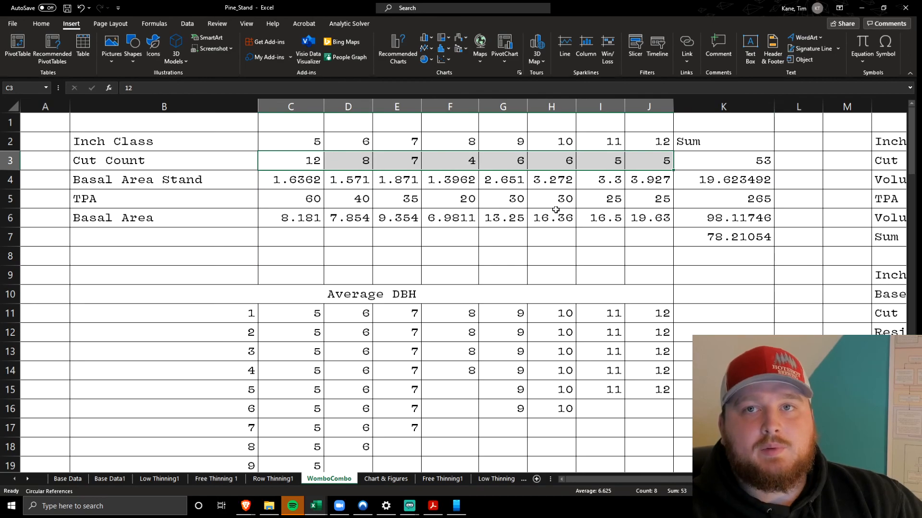
{"action": "left_click_drag", "start_coordinate": [300, 161], "coordinate": [340, 158]}
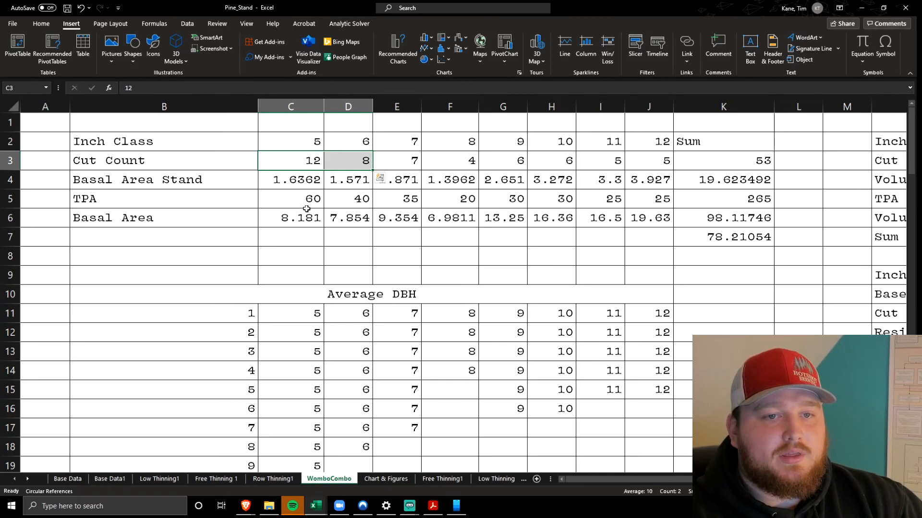
Highlight the Basal Area row B6:J6 and inspect the sum formulas in K4 and K6 without changing them
{"action": "left_click_drag", "start_coordinate": [211, 219], "coordinate": [650, 222]}
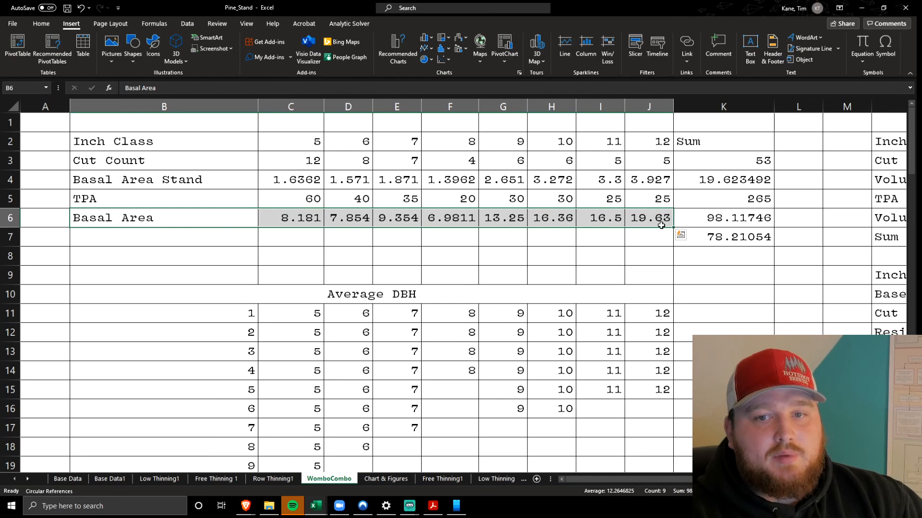
{"action": "left_click", "coordinate": [717, 237]}
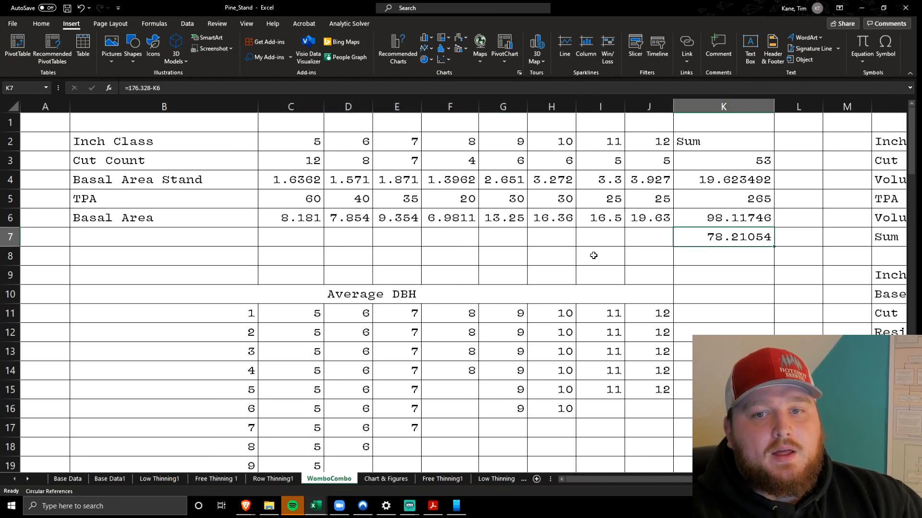
{"action": "left_click", "coordinate": [704, 217]}
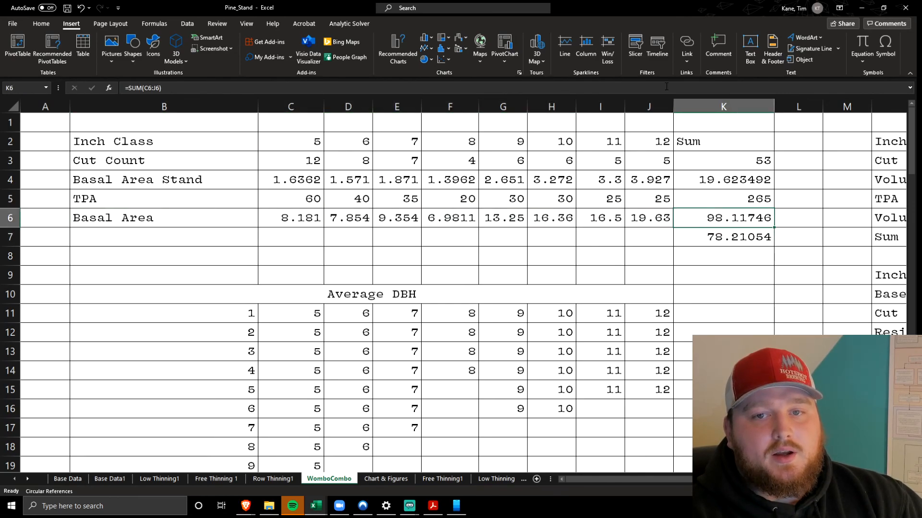
{"action": "key", "text": "alt+equal"}
{"action": "left_click", "coordinate": [710, 178]}
{"action": "double_click", "coordinate": [708, 179]}
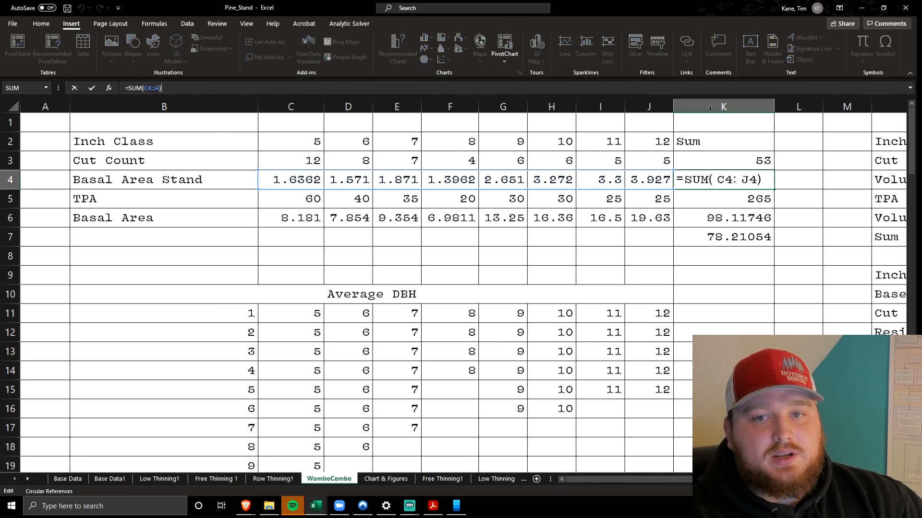
{"action": "left_click", "coordinate": [713, 217]}
{"action": "left_click", "coordinate": [718, 88]}
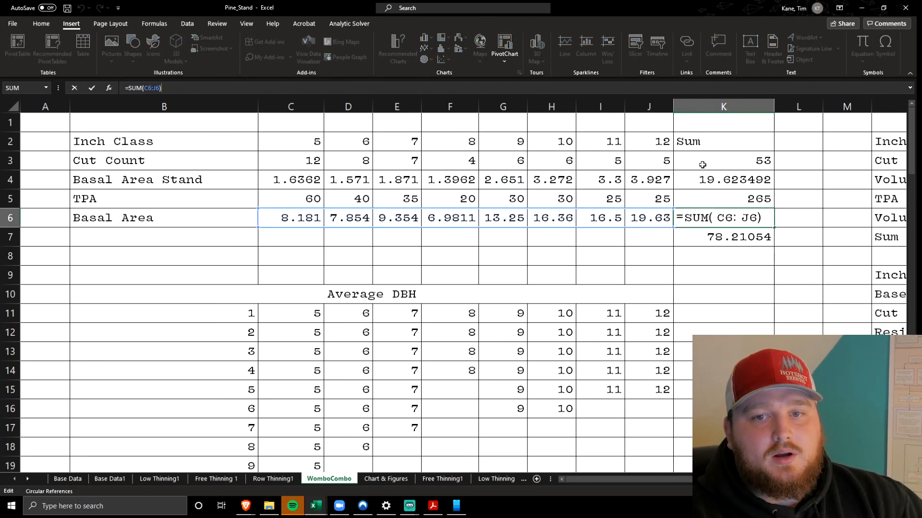
{"action": "key", "text": "Escape"}
Trace the residual basal area formula in K7 to the cut basal area sum in K6
{"action": "left_click", "coordinate": [696, 230]}
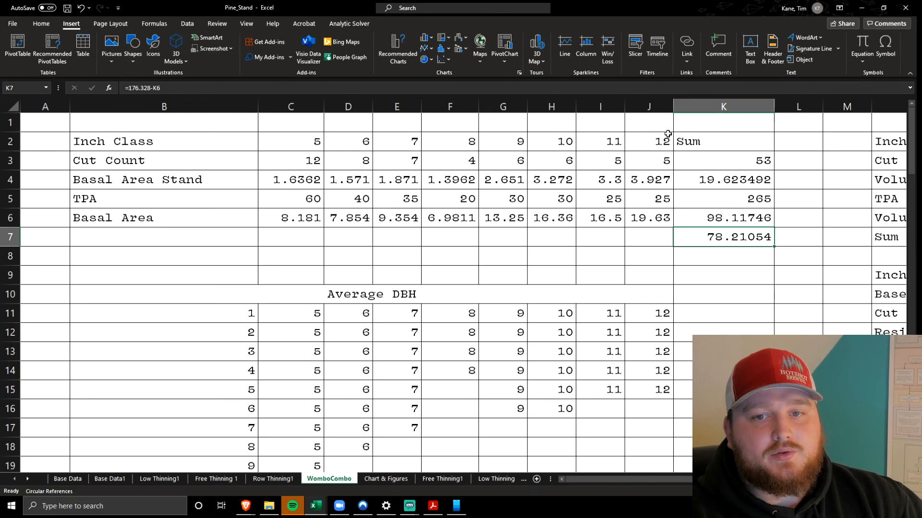
{"action": "key", "text": "F2"}
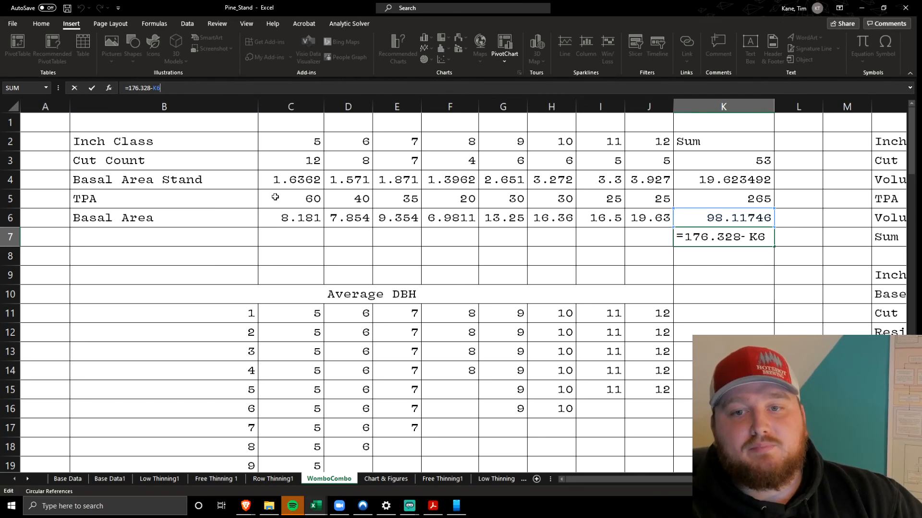
{"action": "left_click", "coordinate": [562, 236]}
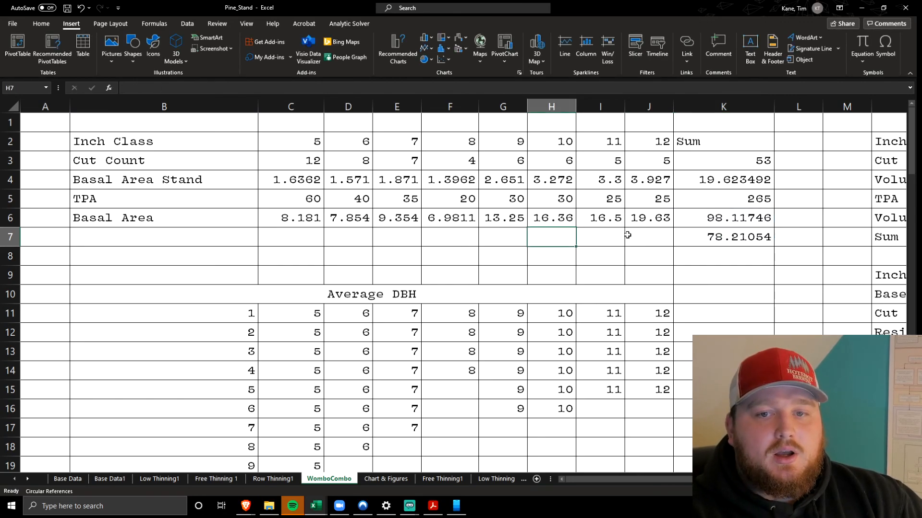
{"action": "left_click", "coordinate": [687, 238]}
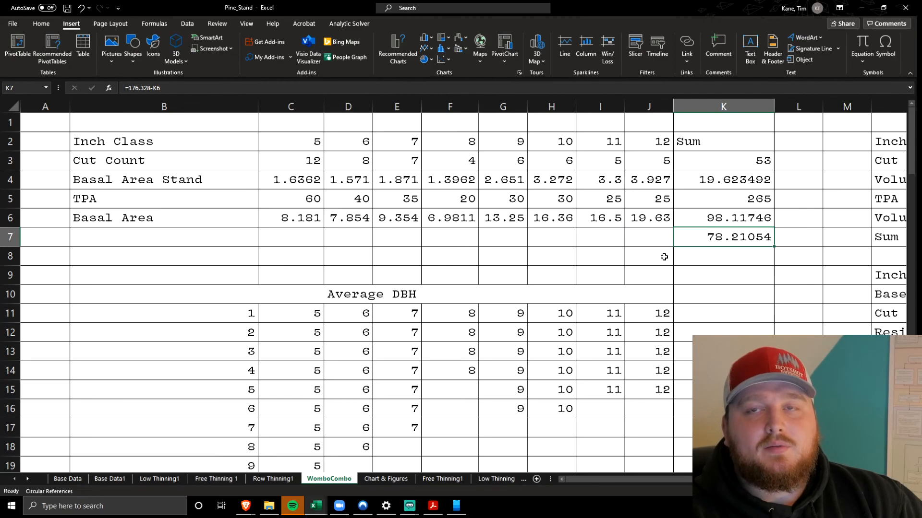
Highlight the Average DBH table B11:J23, check its AVG DBH cell, and highlight the DIAMETER X COUNT and AVG DBH rows B25:J26
{"action": "scroll", "coordinate": [664, 258], "scroll_direction": "down", "scroll_amount": 3}
{"action": "scroll", "coordinate": [491, 274], "scroll_direction": "up", "scroll_amount": 2}
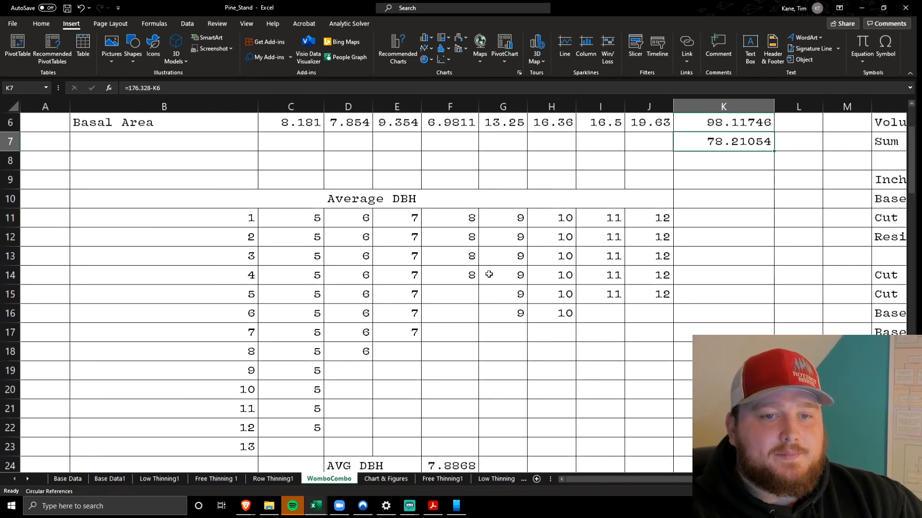
{"action": "left_click_drag", "start_coordinate": [210, 214], "coordinate": [670, 444]}
{"action": "scroll", "coordinate": [671, 447], "scroll_direction": "down", "scroll_amount": 2}
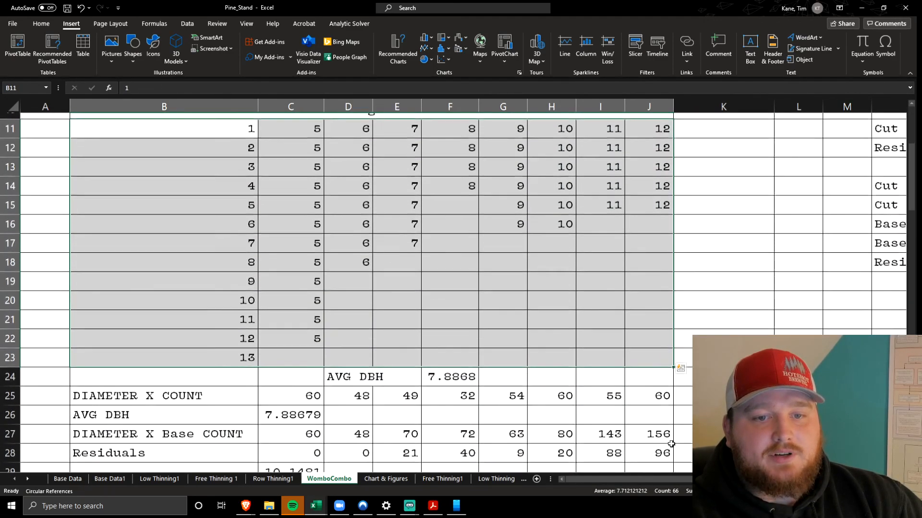
{"action": "left_click", "coordinate": [445, 371]}
{"action": "scroll", "coordinate": [445, 370], "scroll_direction": "down", "scroll_amount": 2}
{"action": "left_click_drag", "start_coordinate": [167, 294], "coordinate": [634, 319]}
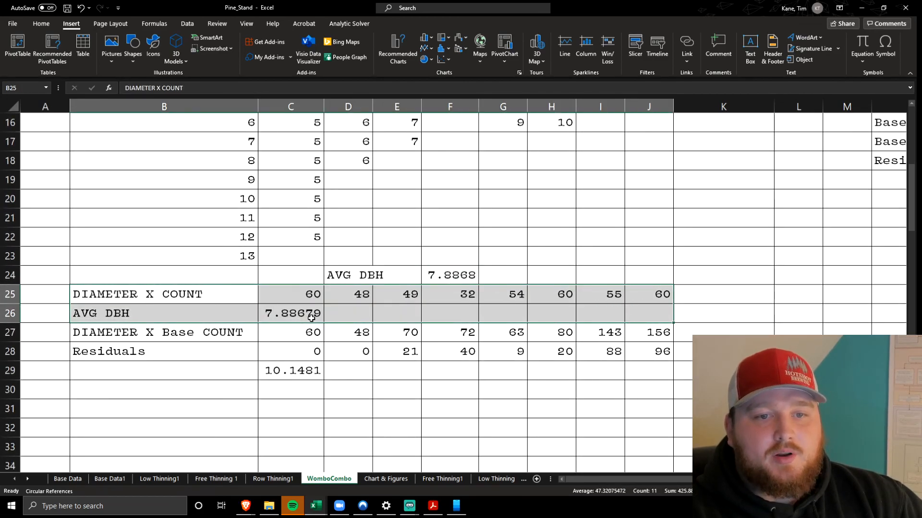
Trace the AVG DBH formula in C26 to C25:J25 and the Cut Count sum in K3, leaving the formula unchanged
{"action": "left_click", "coordinate": [293, 314]}
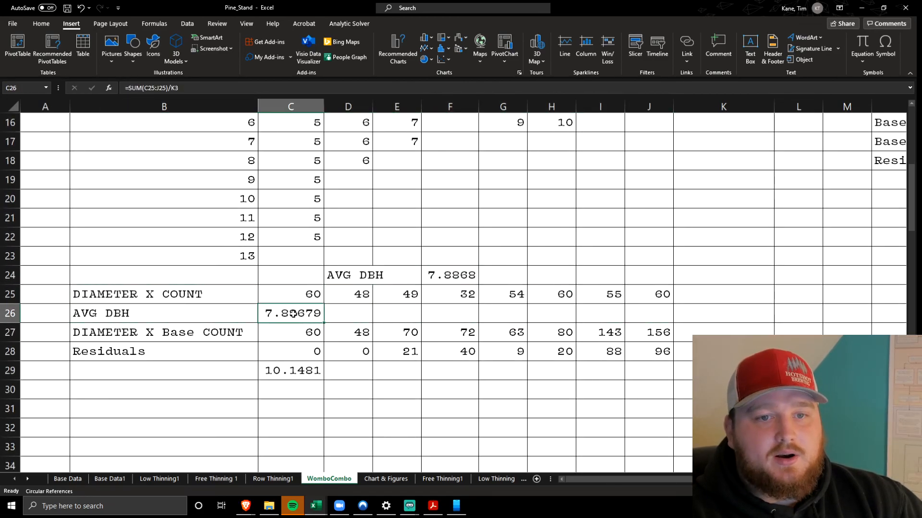
{"action": "double_click", "coordinate": [265, 315]}
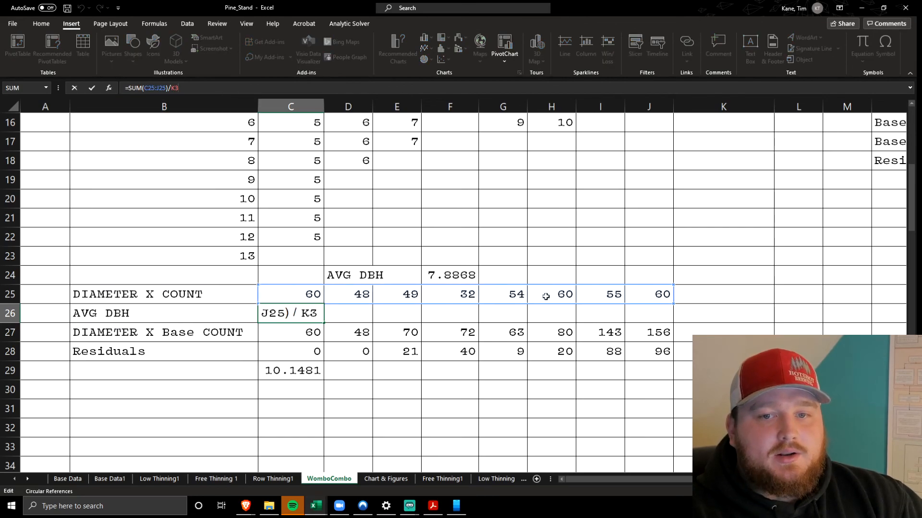
{"action": "scroll", "coordinate": [564, 273], "scroll_direction": "up", "scroll_amount": 5}
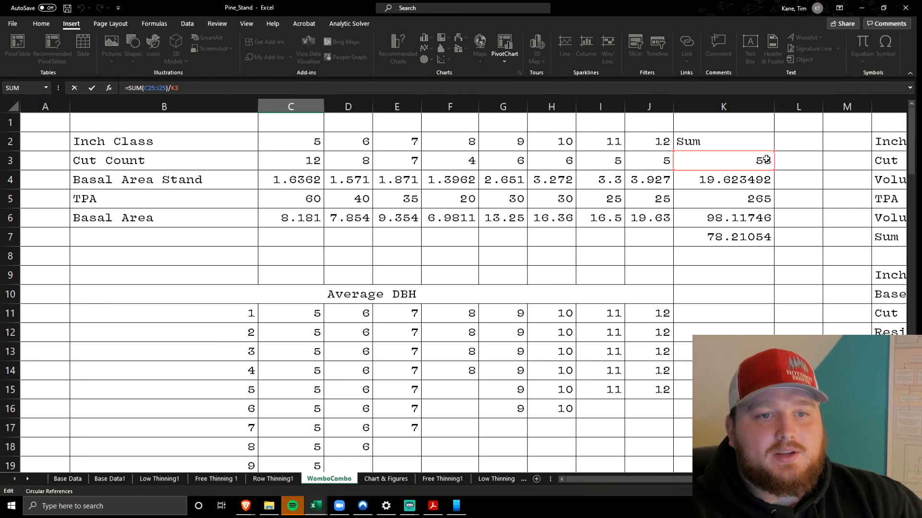
{"action": "double_click", "coordinate": [735, 163]}
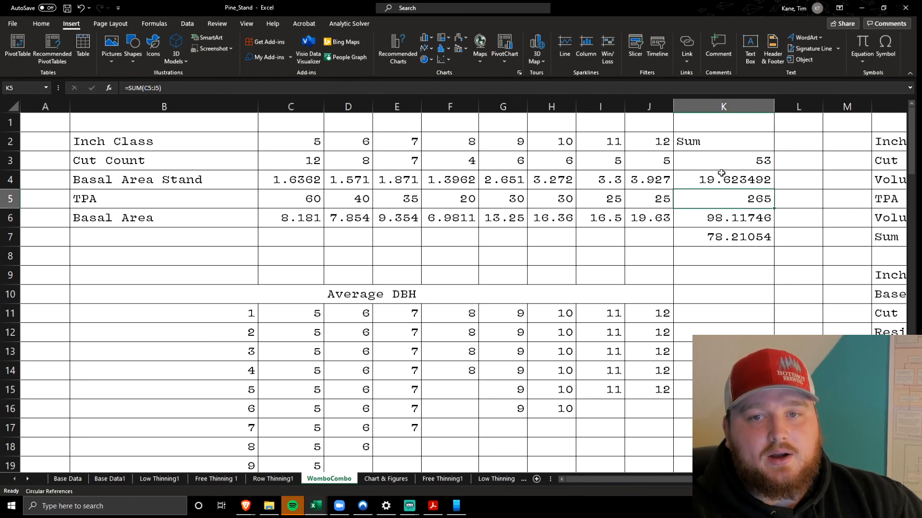
{"action": "left_click", "coordinate": [661, 224]}
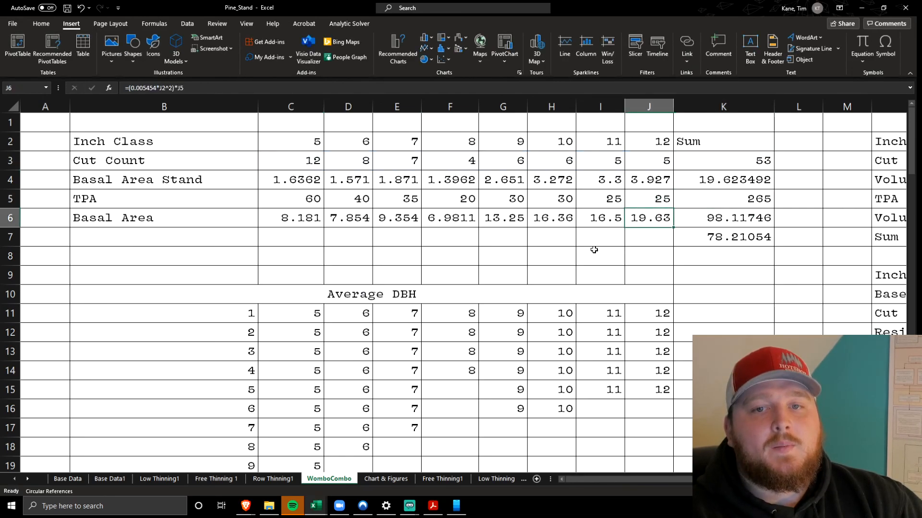
Inspect the residual average DBH formula in C29 and trace it to C28:J28 and K28, leaving it unchanged
{"action": "scroll", "coordinate": [606, 247], "scroll_direction": "down", "scroll_amount": 2}
{"action": "left_click", "coordinate": [292, 275]}
{"action": "left_click", "coordinate": [311, 87]}
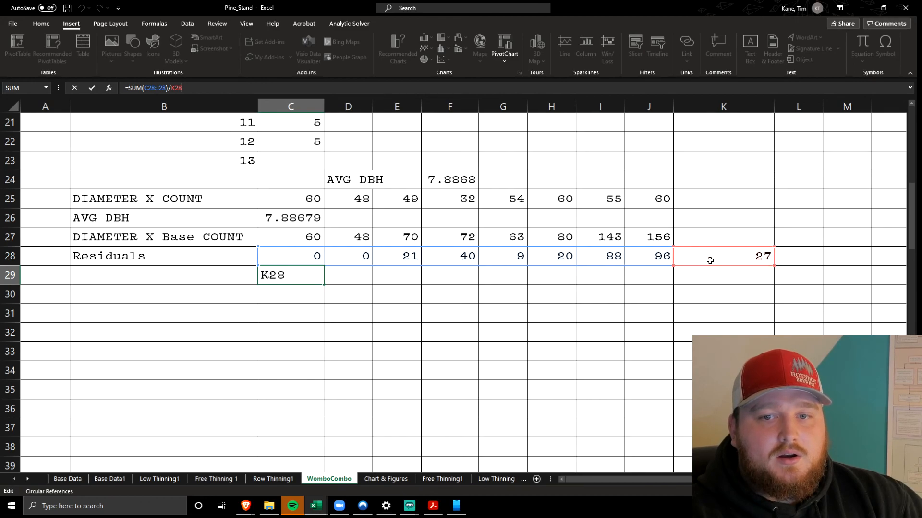
{"action": "left_click", "coordinate": [508, 294]}
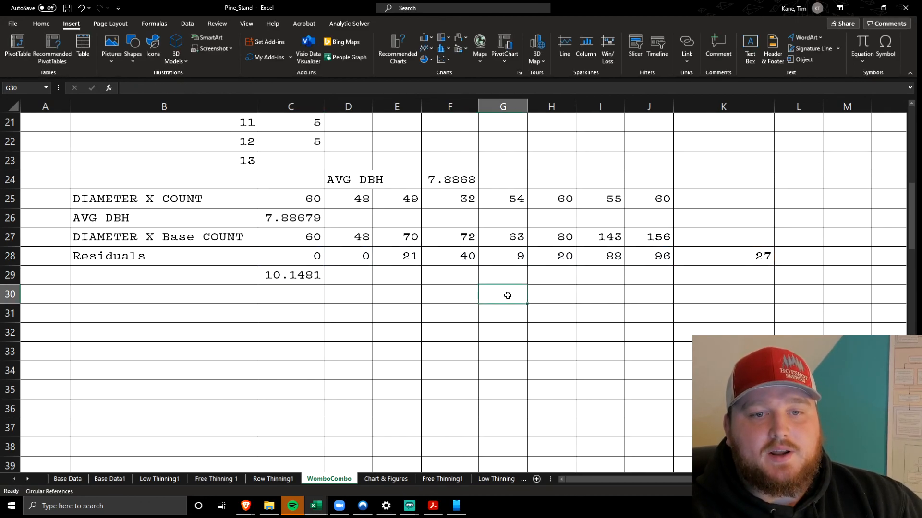
{"action": "left_click", "coordinate": [295, 275]}
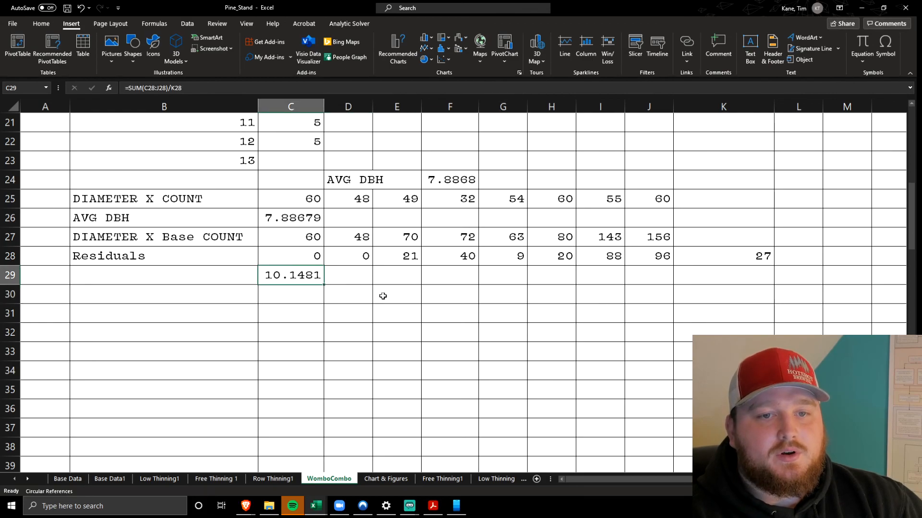
{"action": "left_click", "coordinate": [383, 296]}
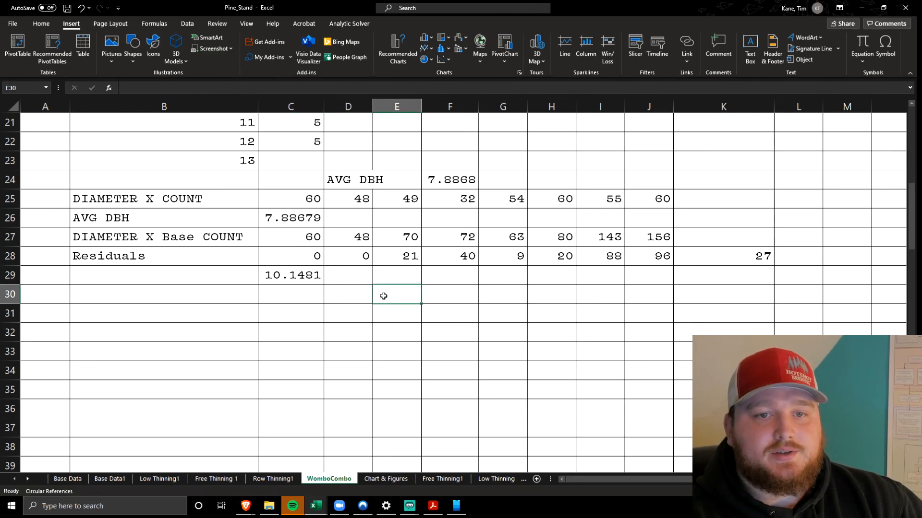
Look over the volume and residual tables from column N, highlight the basal area Residual row 18, and check the formula in W18
{"action": "scroll", "coordinate": [383, 296], "scroll_direction": "up", "scroll_amount": 7}
{"action": "scroll", "coordinate": [422, 236], "scroll_direction": "right", "scroll_amount": 5}
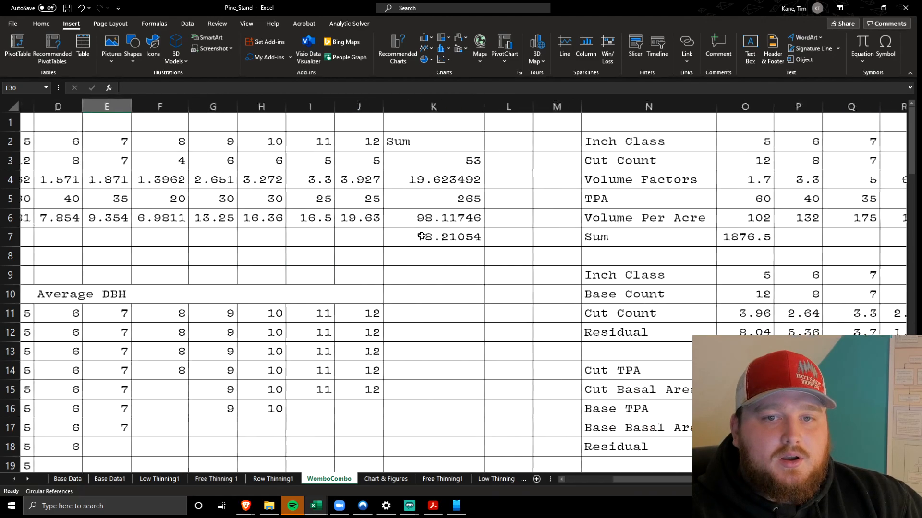
{"action": "scroll", "coordinate": [422, 236], "scroll_direction": "right", "scroll_amount": 3}
{"action": "scroll", "coordinate": [421, 236], "scroll_direction": "left", "scroll_amount": 6}
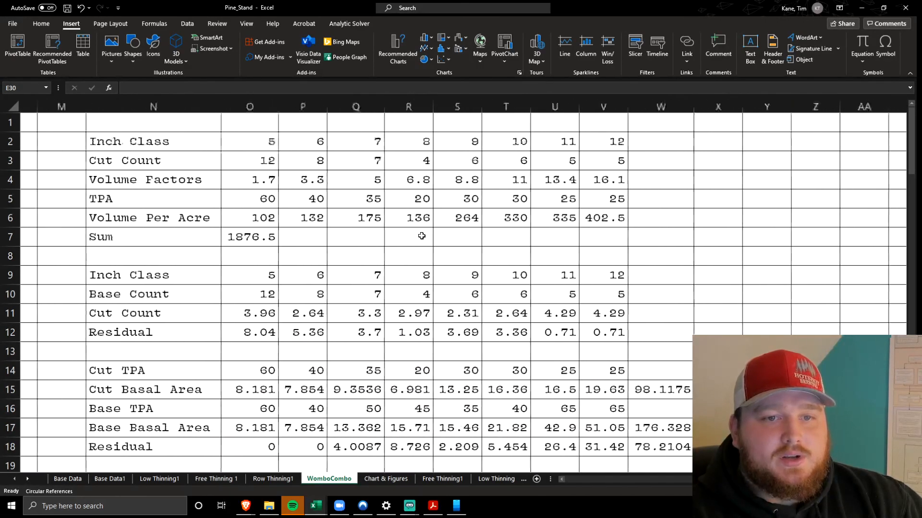
{"action": "scroll", "coordinate": [421, 236], "scroll_direction": "right", "scroll_amount": 3}
{"action": "scroll", "coordinate": [421, 236], "scroll_direction": "left", "scroll_amount": 6}
{"action": "scroll", "coordinate": [421, 236], "scroll_direction": "right", "scroll_amount": 3}
{"action": "scroll", "coordinate": [421, 236], "scroll_direction": "right", "scroll_amount": 3}
{"action": "scroll", "coordinate": [421, 236], "scroll_direction": "down", "scroll_amount": 4}
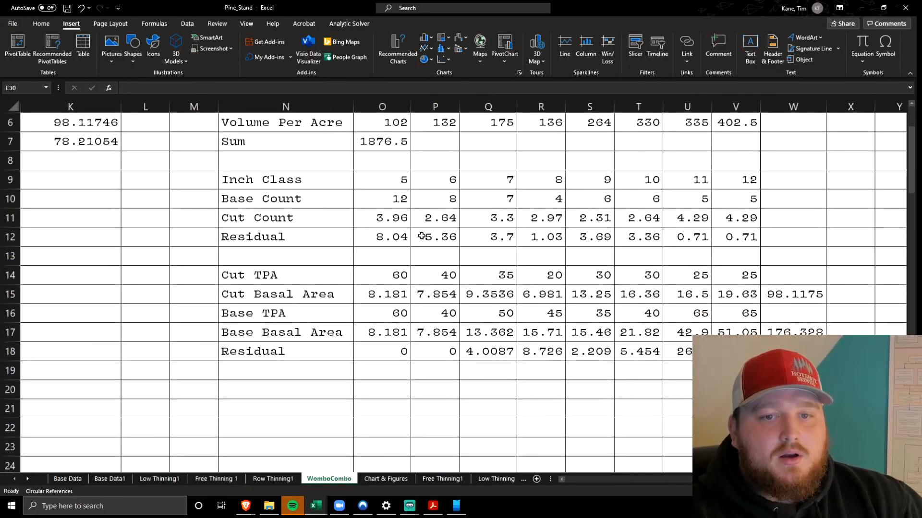
{"action": "left_click_drag", "start_coordinate": [296, 254], "coordinate": [754, 263]}
{"action": "left_click", "coordinate": [774, 257]}
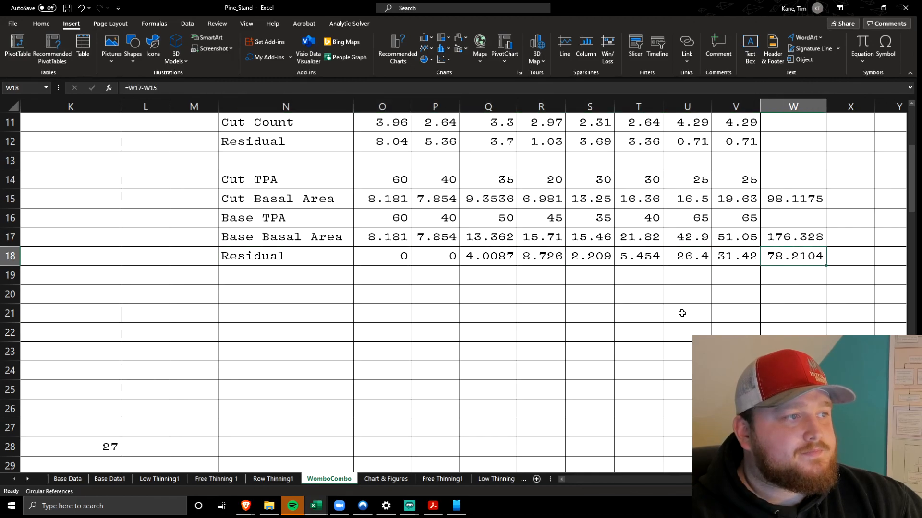
Go to the Chart & Figures sheet and look over its stand summary table and charts
{"action": "left_click", "coordinate": [384, 480]}
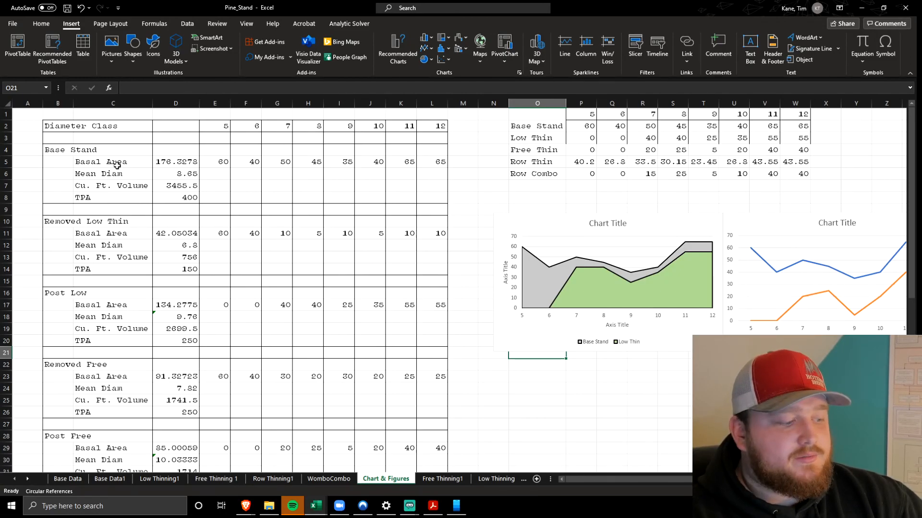
{"action": "scroll", "coordinate": [117, 166], "scroll_direction": "up", "scroll_amount": 4}
{"action": "scroll", "coordinate": [211, 175], "scroll_direction": "right", "scroll_amount": 10}
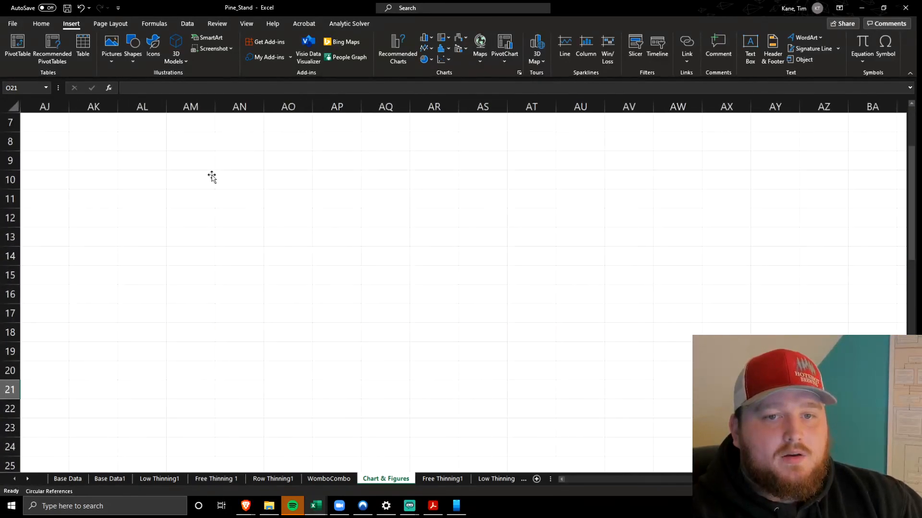
{"action": "scroll", "coordinate": [211, 175], "scroll_direction": "left", "scroll_amount": 10}
{"action": "scroll", "coordinate": [250, 159], "scroll_direction": "up", "scroll_amount": 2}
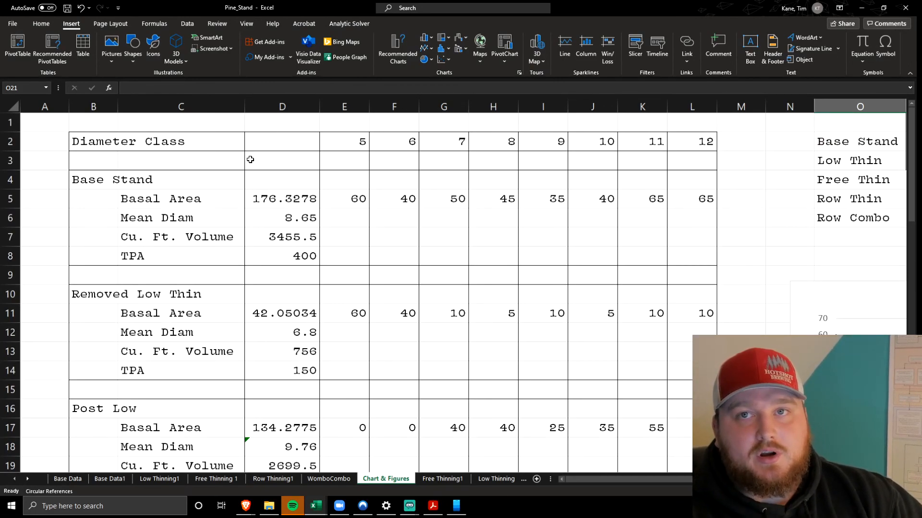
Switch to the thinning lab PDF in Acrobat, review the Table 1 stand parameters example on page 8, and return to the workbook
{"action": "left_click", "coordinate": [432, 506]}
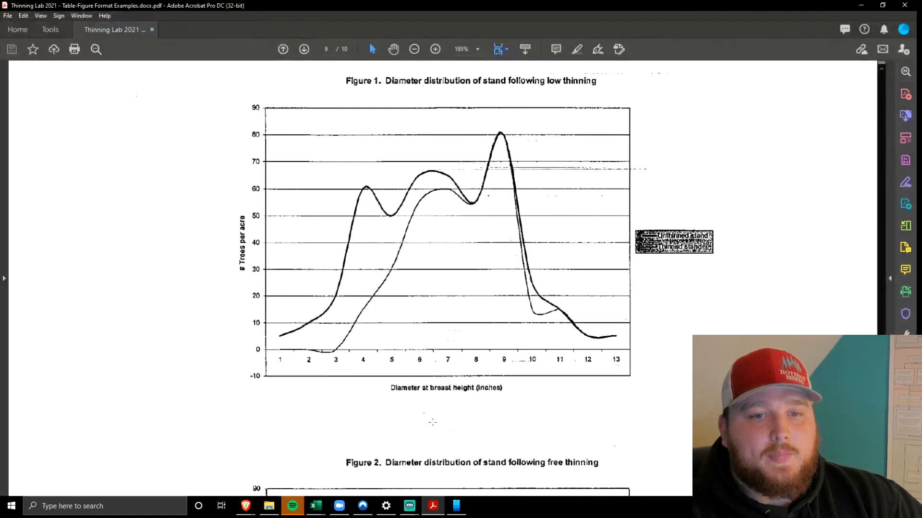
{"action": "scroll", "coordinate": [313, 140], "scroll_direction": "up", "scroll_amount": 15}
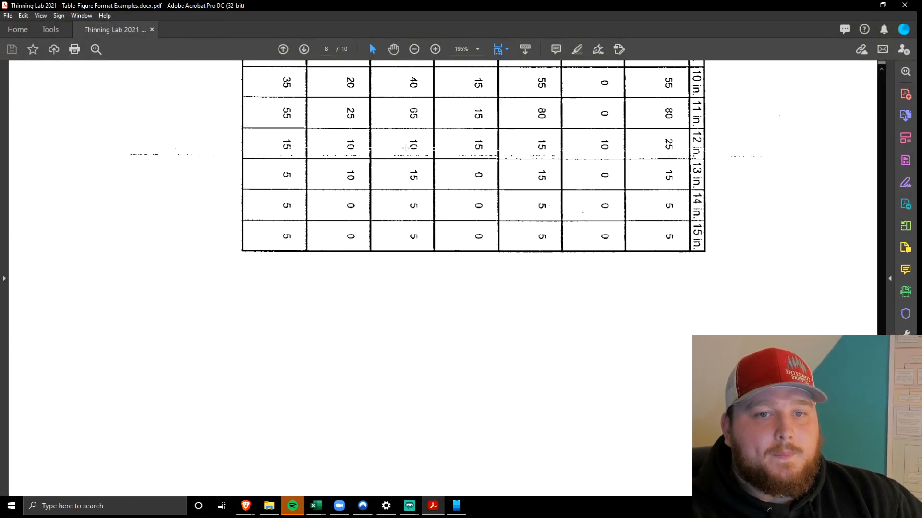
{"action": "scroll", "coordinate": [409, 149], "scroll_direction": "up", "scroll_amount": 10}
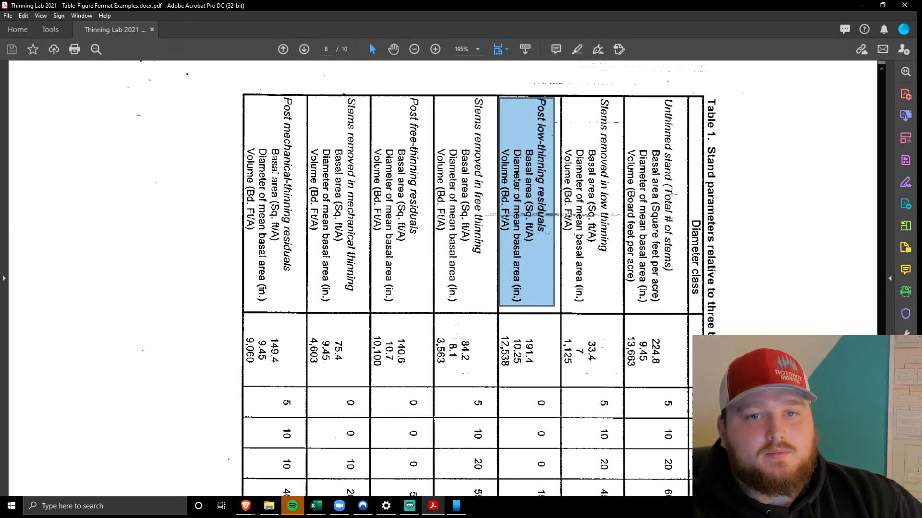
{"action": "left_click", "coordinate": [860, 5]}
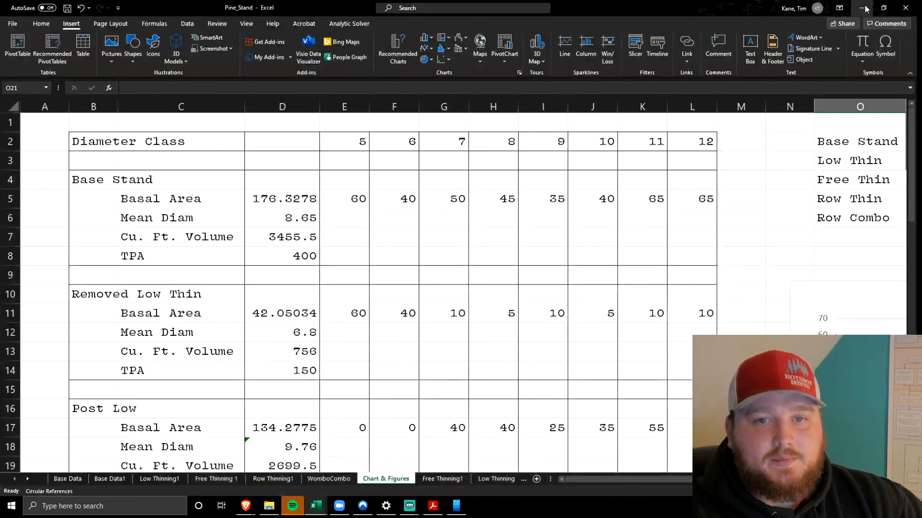
Highlight the Diameter Class header row and the stand section labels down column B
{"action": "left_click", "coordinate": [110, 178]}
{"action": "left_click_drag", "start_coordinate": [127, 140], "coordinate": [721, 147]}
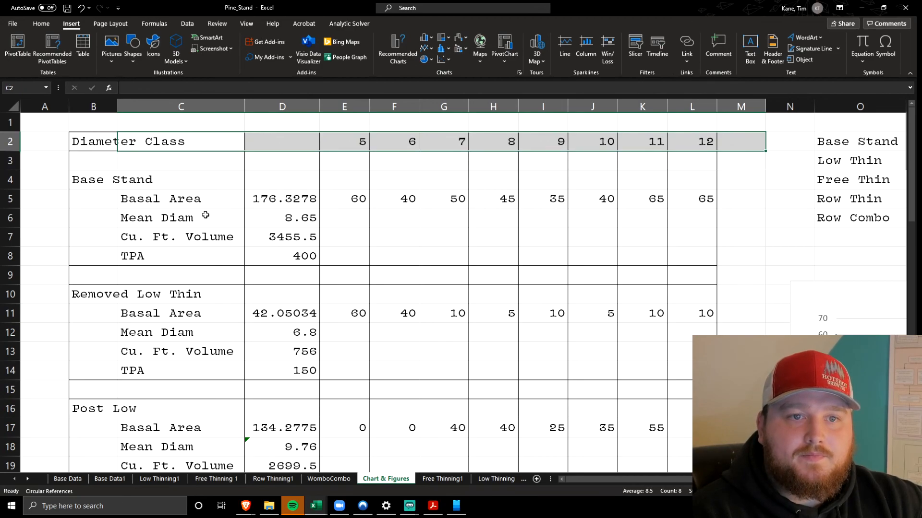
{"action": "left_click_drag", "start_coordinate": [114, 185], "coordinate": [117, 466]}
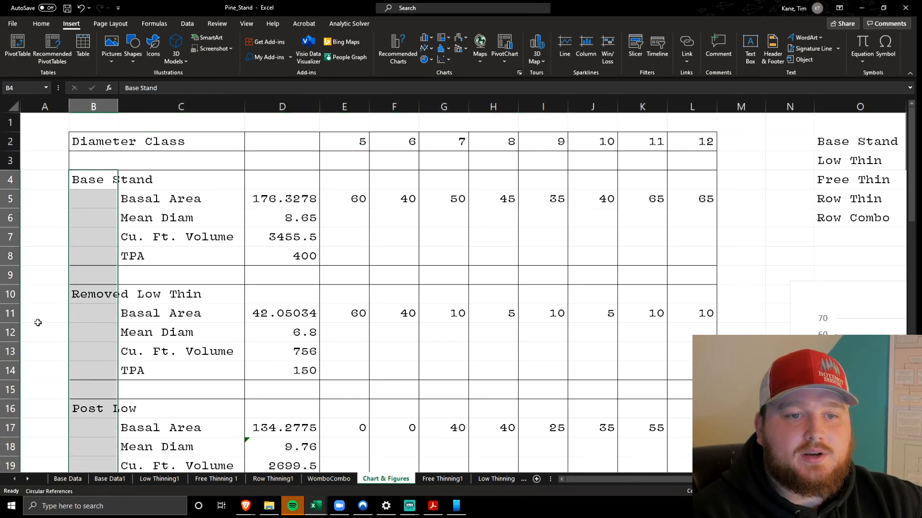
{"action": "left_click", "coordinate": [50, 270]}
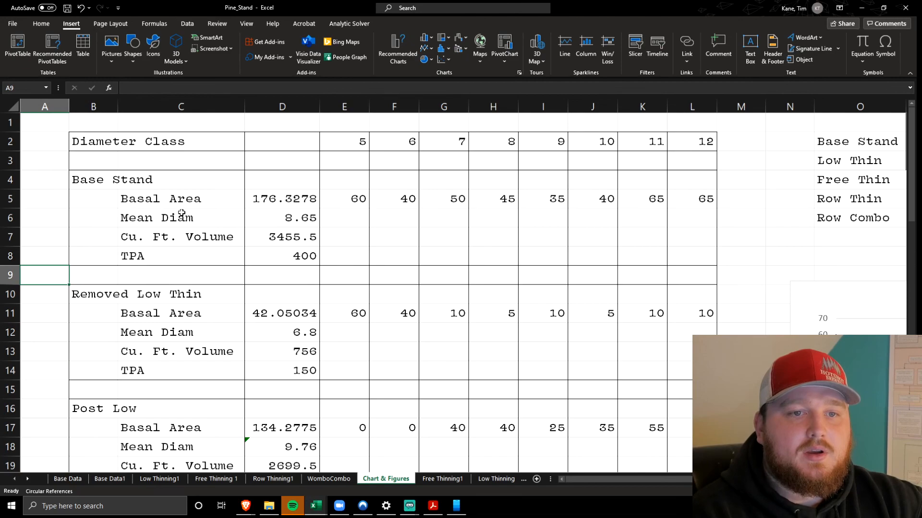
Highlight the Base Stand's Basal Area, Mean Diam, Cu. Ft. Volume and TPA entries one after another
{"action": "left_click_drag", "start_coordinate": [177, 203], "coordinate": [269, 203]}
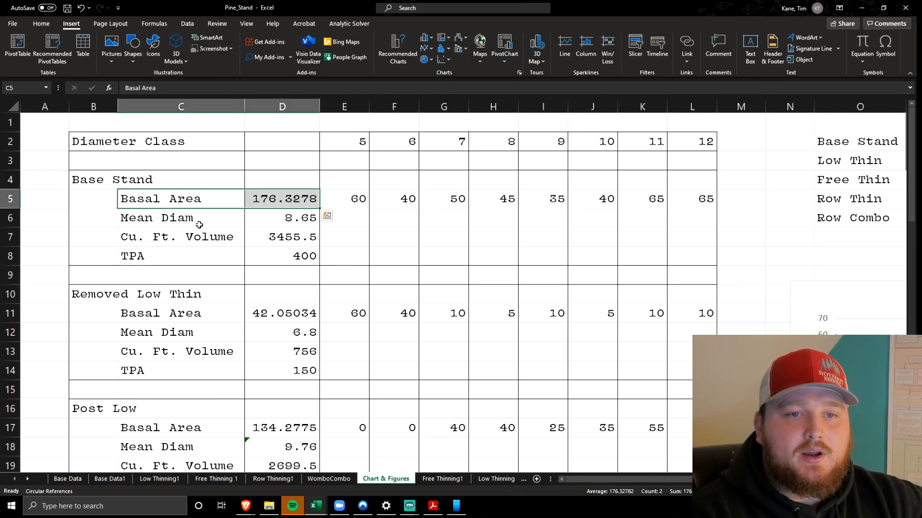
{"action": "left_click_drag", "start_coordinate": [199, 225], "coordinate": [267, 218]}
{"action": "left_click_drag", "start_coordinate": [216, 239], "coordinate": [254, 237]}
{"action": "left_click", "coordinate": [207, 258]}
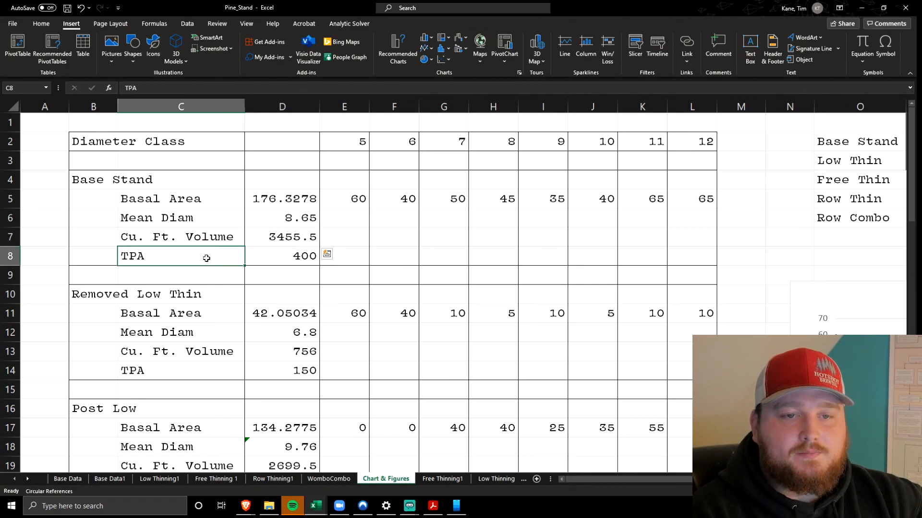
{"action": "left_click_drag", "start_coordinate": [207, 258], "coordinate": [283, 265]}
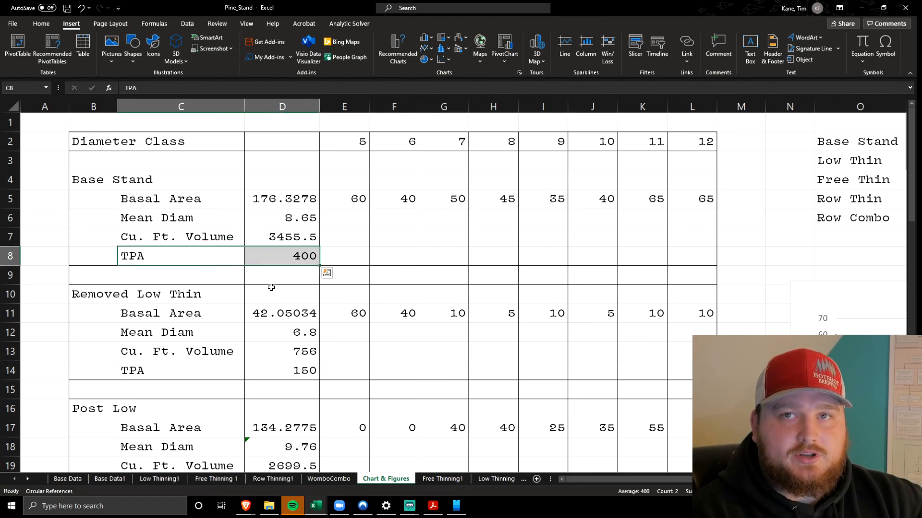
Highlight the per-class values in E5:L5 and E11:L11, and check the Removed Low Thin volume and TPA entries
{"action": "left_click_drag", "start_coordinate": [342, 201], "coordinate": [701, 199]}
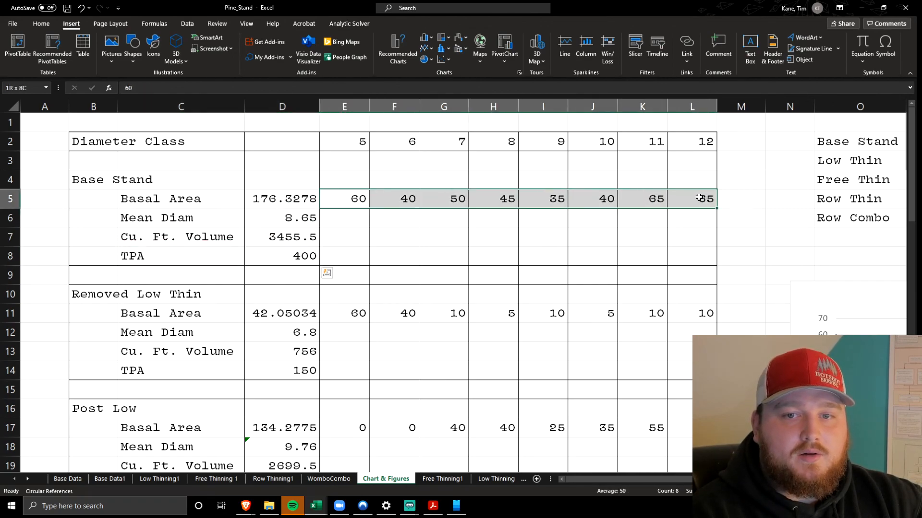
{"action": "left_click_drag", "start_coordinate": [332, 314], "coordinate": [705, 314]}
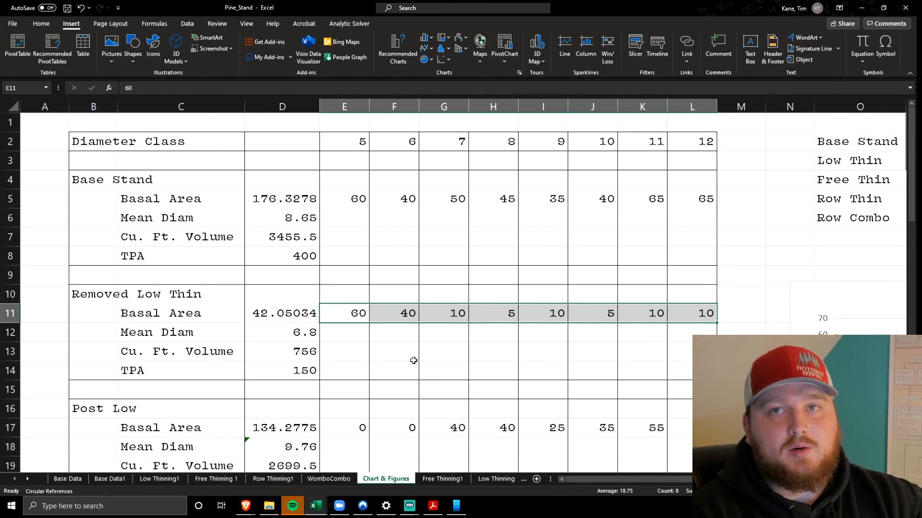
{"action": "left_click", "coordinate": [266, 368]}
{"action": "left_click", "coordinate": [302, 344]}
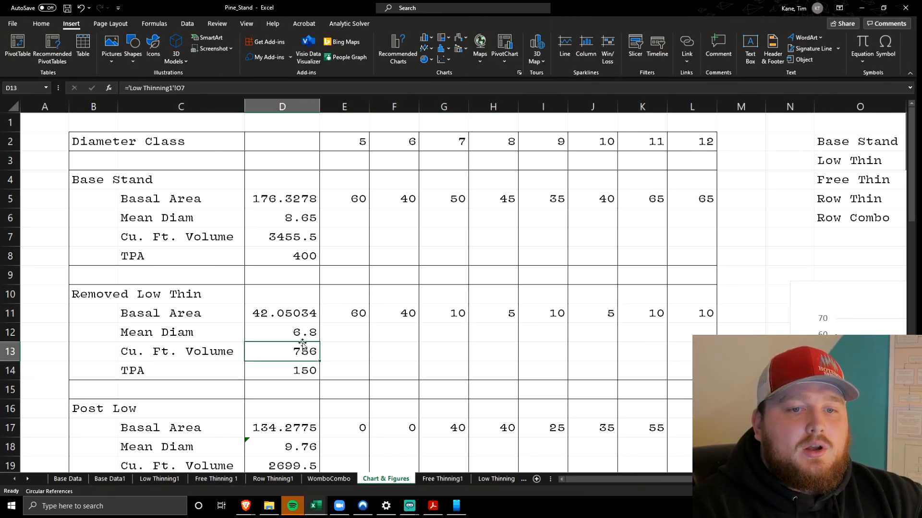
{"action": "left_click_drag", "start_coordinate": [154, 370], "coordinate": [280, 363]}
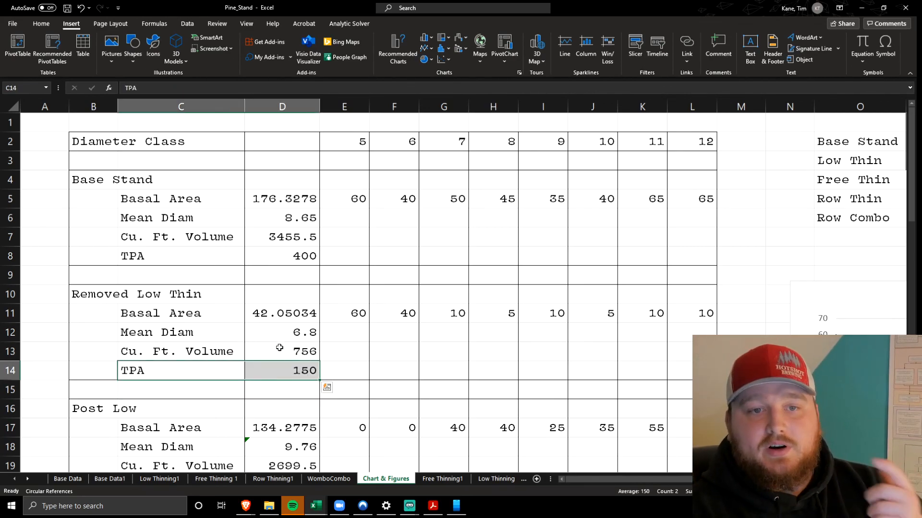
Rebuild the Base Stand basal area formula in D5 as a link to cell K6 on the Base Data1 sheet
{"action": "left_click", "coordinate": [269, 200]}
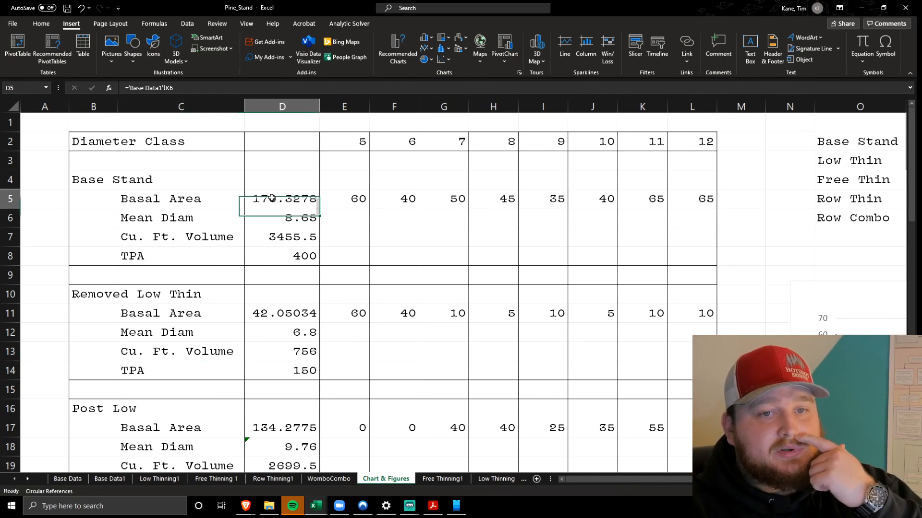
{"action": "left_click", "coordinate": [242, 85]}
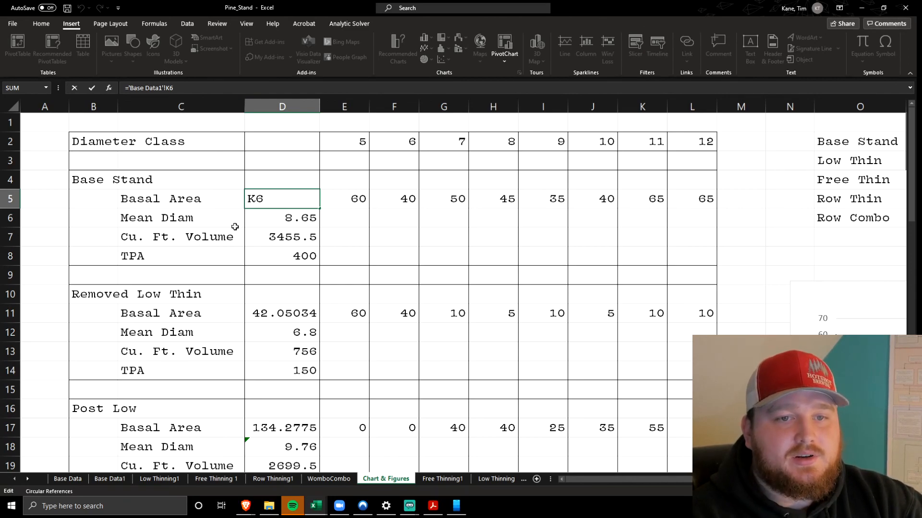
{"action": "key", "text": "BackSpace"}
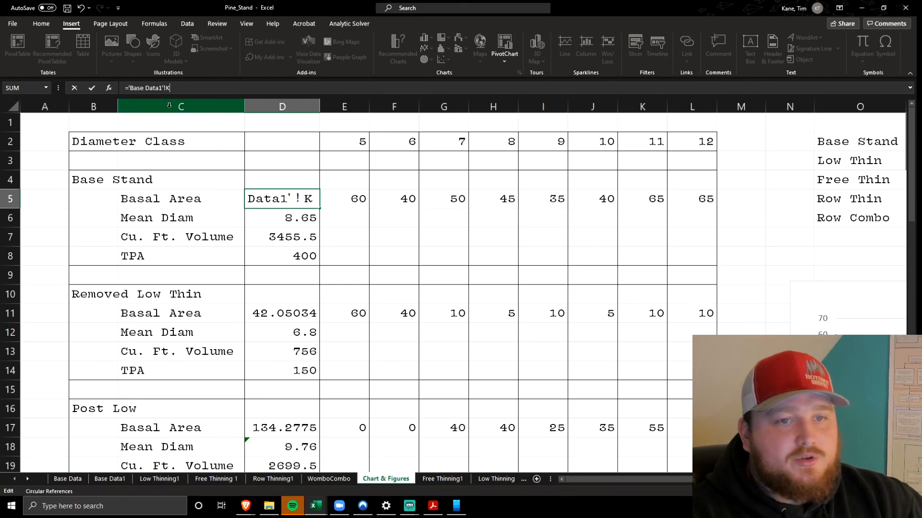
{"action": "key", "text": "BackSpace"}
{"action": "key", "text": "BackSpace"}
{"action": "key", "text": "BackSpace"}
{"action": "key", "text": "BackSpace"}
{"action": "key", "text": "BackSpace"}
{"action": "key", "text": "BackSpace"}
{"action": "key", "text": "BackSpace"}
{"action": "key", "text": "BackSpace"}
{"action": "key", "text": "BackSpace"}
{"action": "key", "text": "BackSpace"}
{"action": "key", "text": "BackSpace"}
{"action": "key", "text": "BackSpace"}
{"action": "key", "text": "BackSpace"}
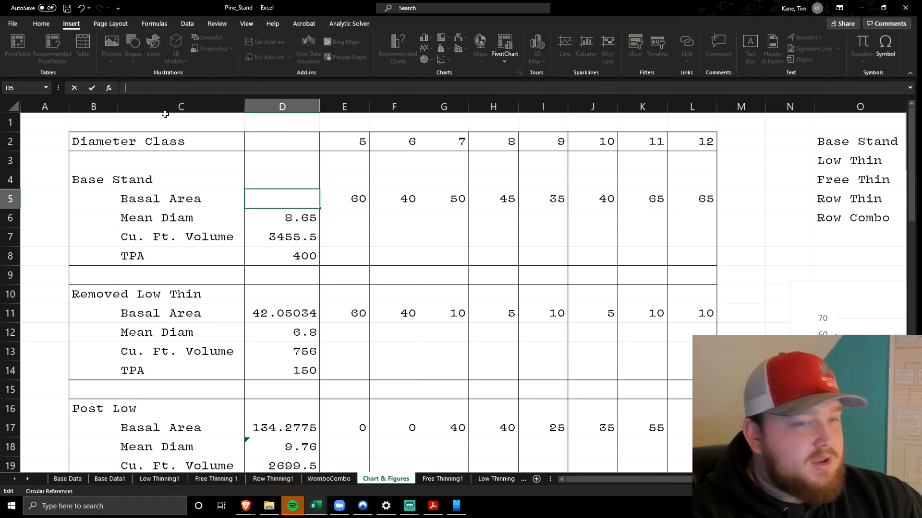
{"action": "left_click", "coordinate": [108, 479]}
{"action": "scroll", "coordinate": [288, 293], "scroll_direction": "up", "scroll_amount": 3}
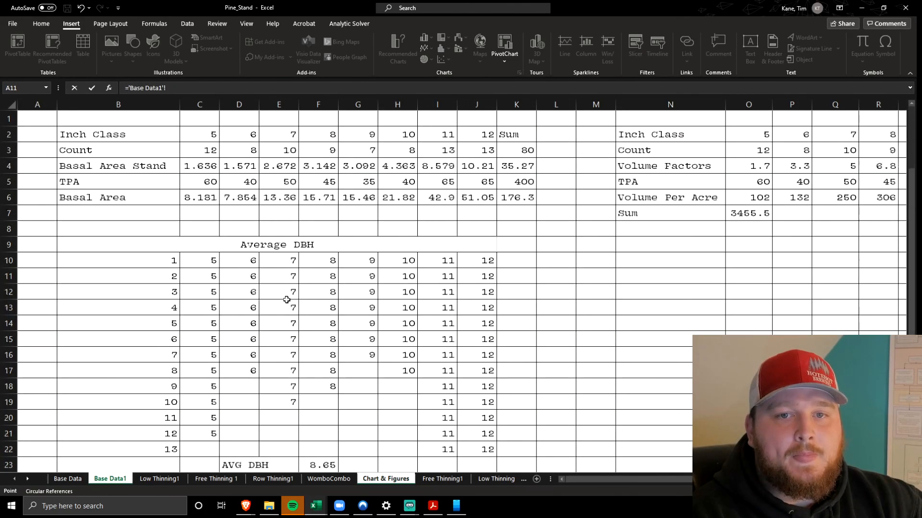
{"action": "left_click", "coordinate": [514, 197]}
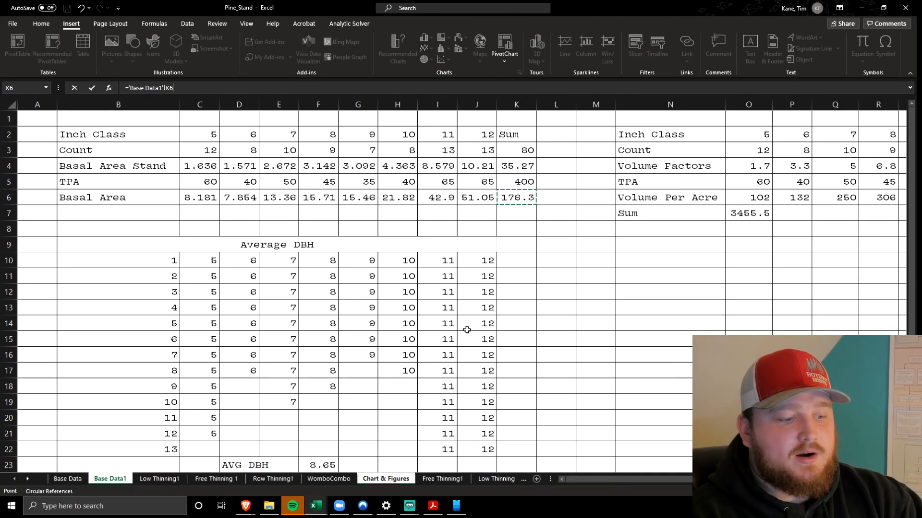
{"action": "key", "text": "Return"}
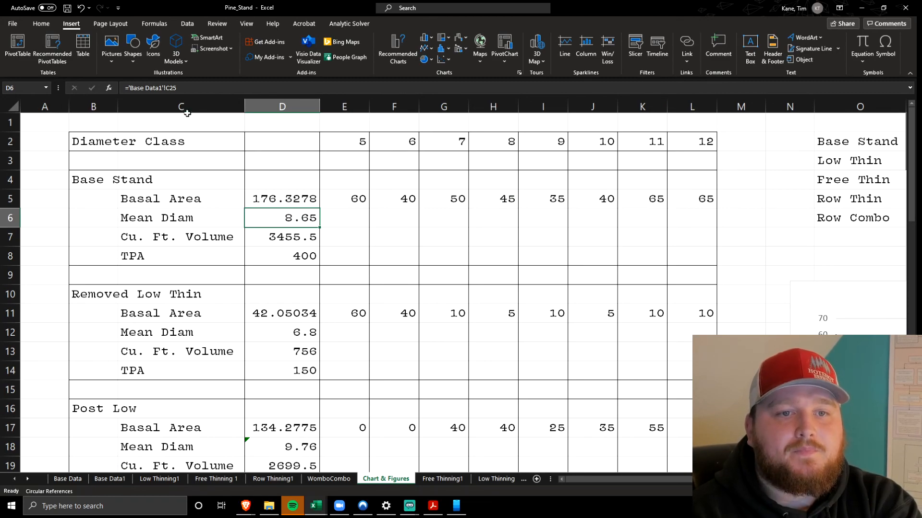
Inspect the Base Stand formulas for Mean Diam, Cu. Ft. Volume and TPA in D6:D8 without changing them
{"action": "left_click", "coordinate": [191, 85]}
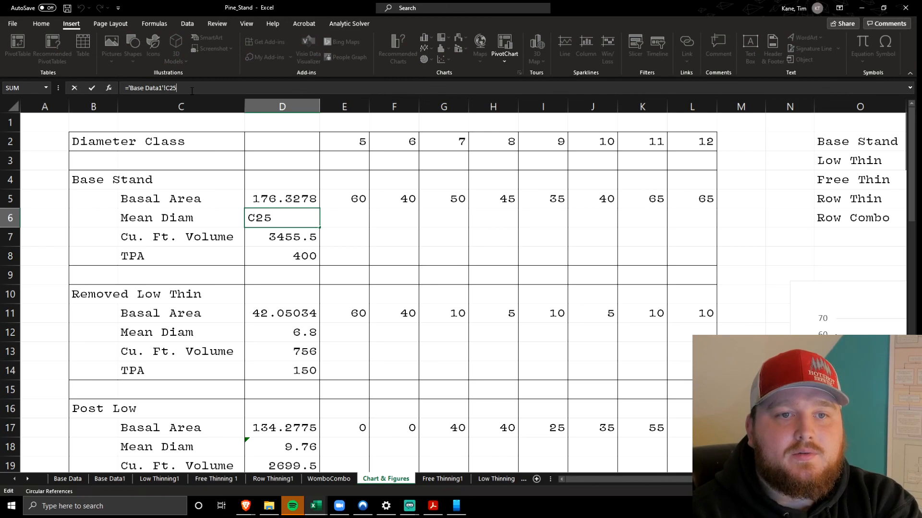
{"action": "left_click", "coordinate": [200, 232]}
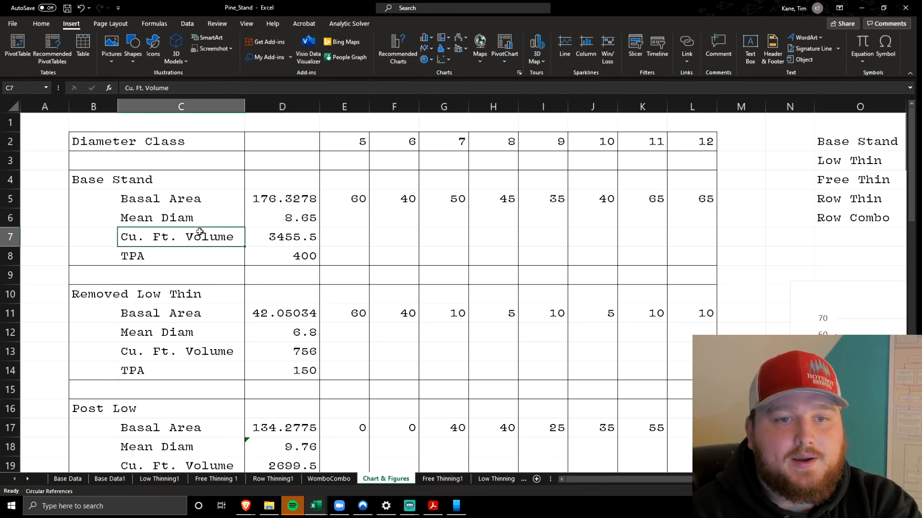
{"action": "left_click", "coordinate": [283, 238]}
{"action": "double_click", "coordinate": [278, 240]}
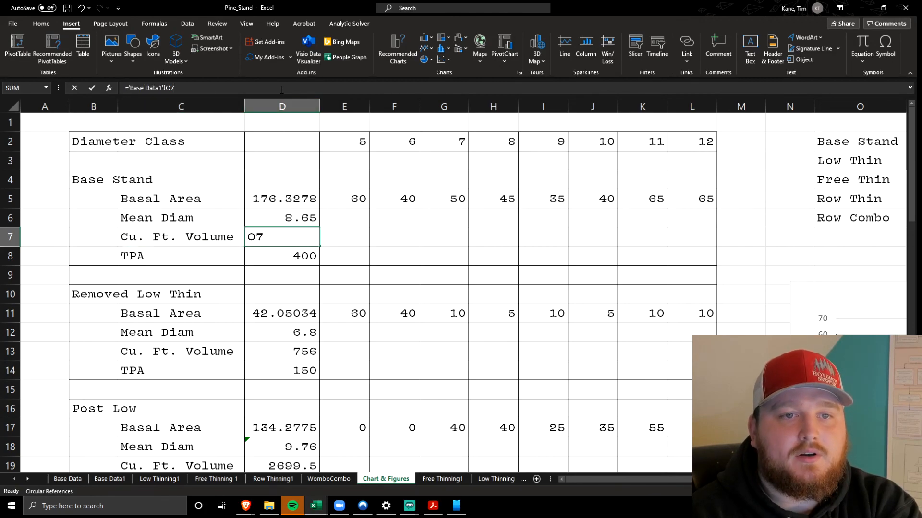
{"action": "left_click", "coordinate": [274, 261]}
{"action": "left_click", "coordinate": [241, 89]}
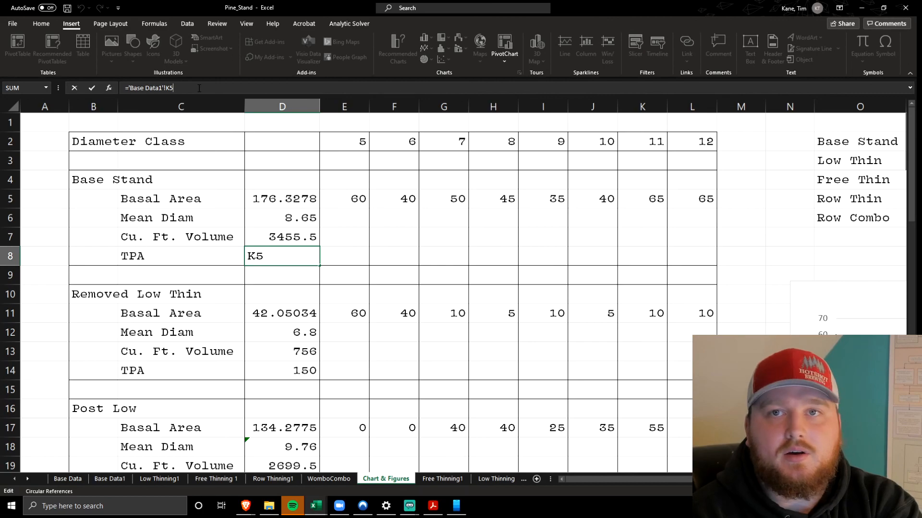
{"action": "left_click", "coordinate": [203, 224]}
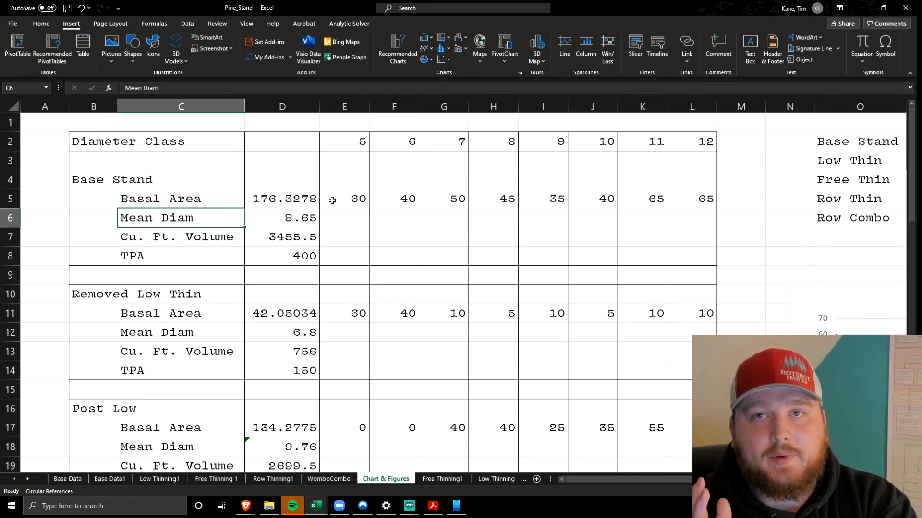
Highlight the per-class values of Base Stand, Removed Low Thin and Post Low in E5:L5, E11:L11 and E17:L17
{"action": "left_click_drag", "start_coordinate": [340, 206], "coordinate": [681, 204]}
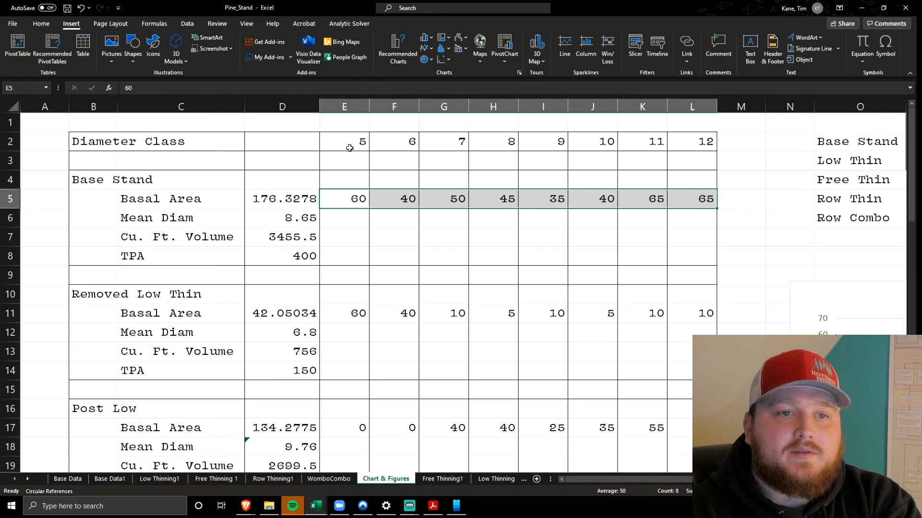
{"action": "left_click", "coordinate": [357, 230]}
{"action": "scroll", "coordinate": [356, 230], "scroll_direction": "down", "scroll_amount": 1}
{"action": "scroll", "coordinate": [356, 230], "scroll_direction": "down", "scroll_amount": 1}
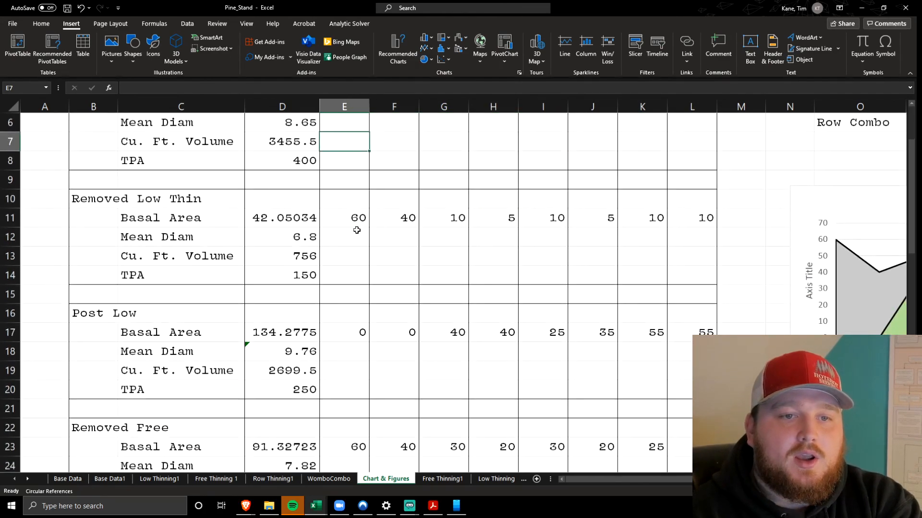
{"action": "left_click_drag", "start_coordinate": [350, 216], "coordinate": [707, 218]}
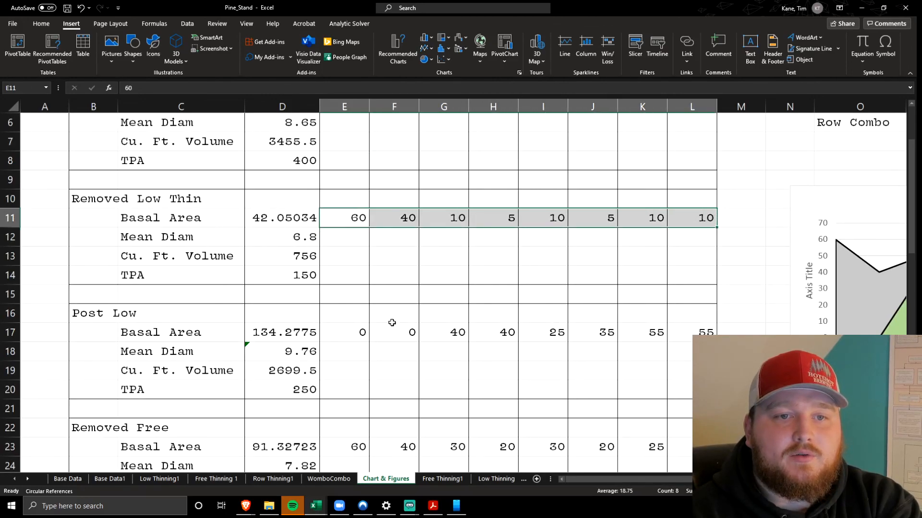
{"action": "left_click_drag", "start_coordinate": [360, 331], "coordinate": [685, 325]}
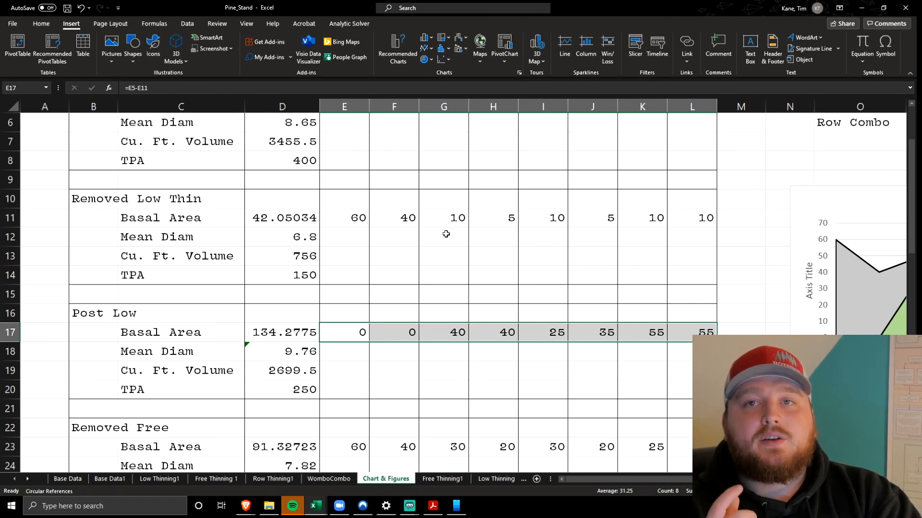
Inspect the cells referenced by the Post Low formula for diameter class 5 in E17
{"action": "left_click", "coordinate": [357, 326]}
{"action": "left_click", "coordinate": [318, 86]}
{"action": "scroll", "coordinate": [372, 240], "scroll_direction": "up", "scroll_amount": 2}
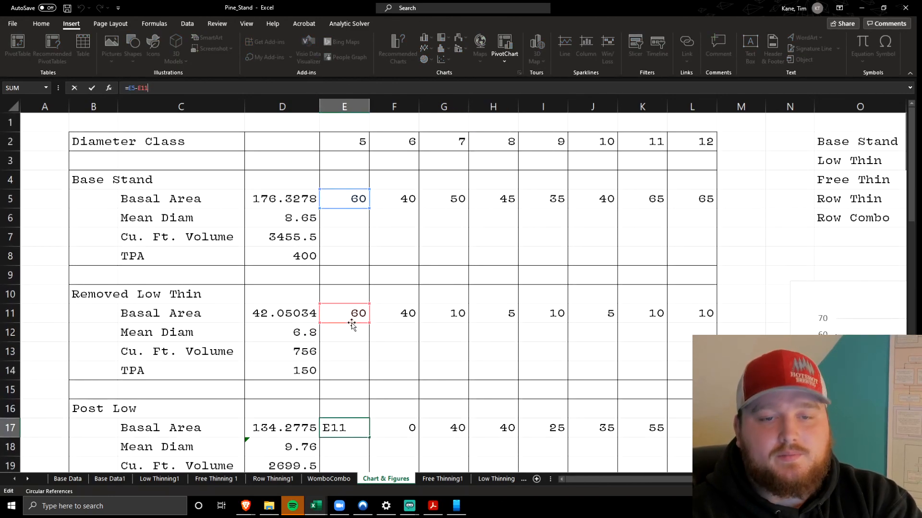
{"action": "left_click", "coordinate": [360, 339]}
Compare the Removed Low Thin entry in E11 with TPA cell C5 on the Low Thinning1 sheet, and return to Chart & Figures
{"action": "left_click", "coordinate": [355, 314]}
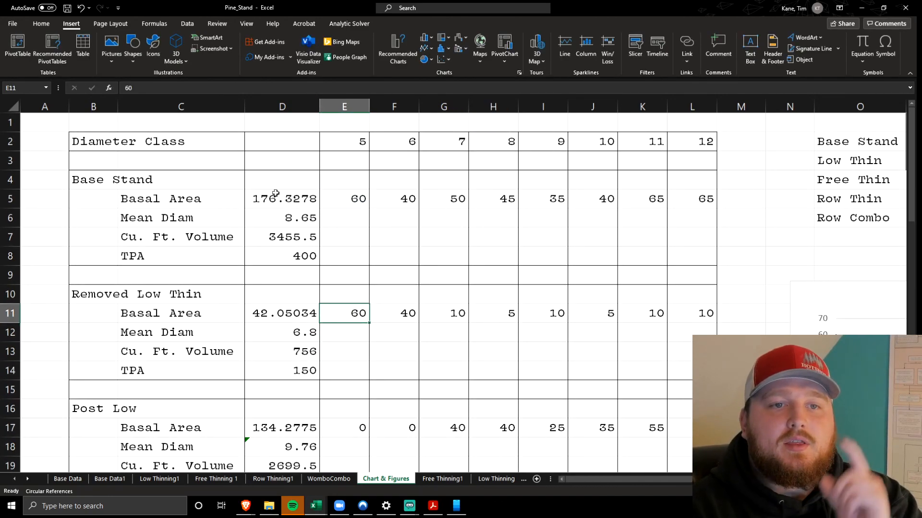
{"action": "left_click", "coordinate": [265, 88]}
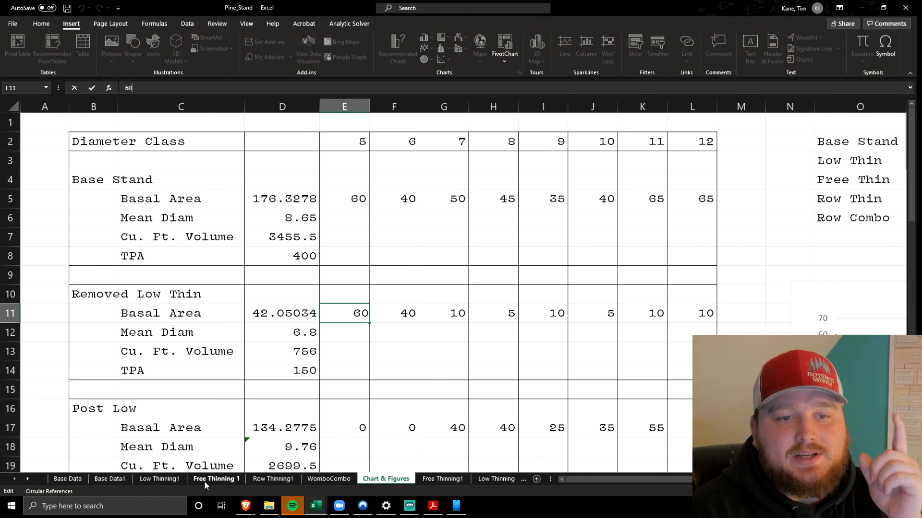
{"action": "left_click", "coordinate": [168, 479]}
{"action": "scroll", "coordinate": [243, 248], "scroll_direction": "up", "scroll_amount": 7}
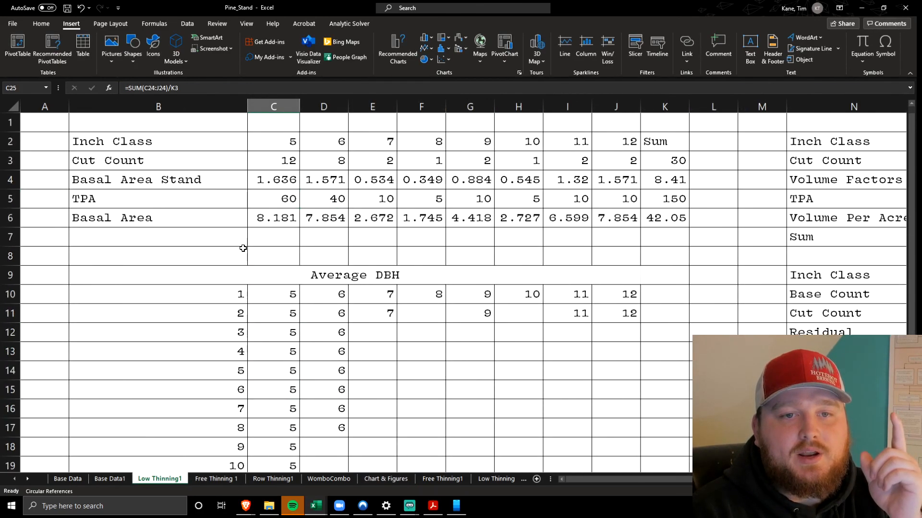
{"action": "left_click", "coordinate": [275, 197]}
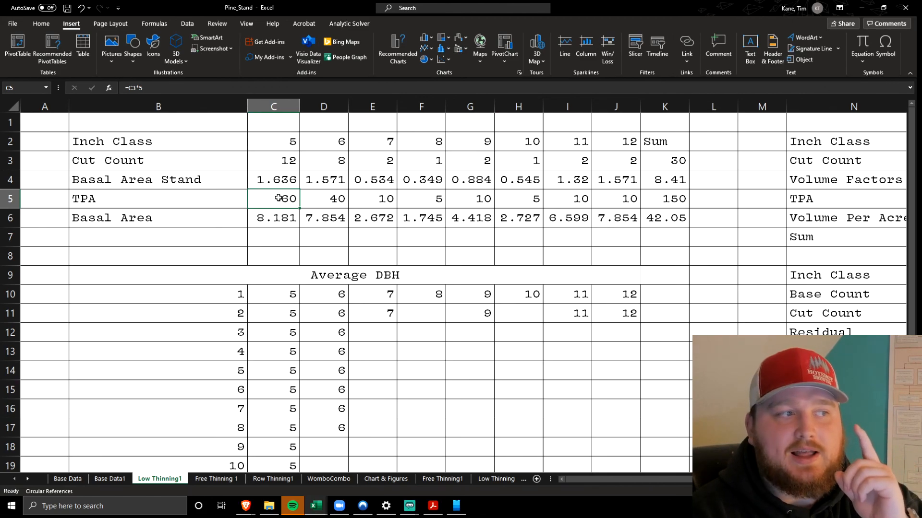
{"action": "left_click", "coordinate": [363, 481]}
Highlight the Removed Low Thin values in E11:L11 and recheck the Post Low subtraction formula in E17
{"action": "left_click_drag", "start_coordinate": [352, 312], "coordinate": [705, 311]}
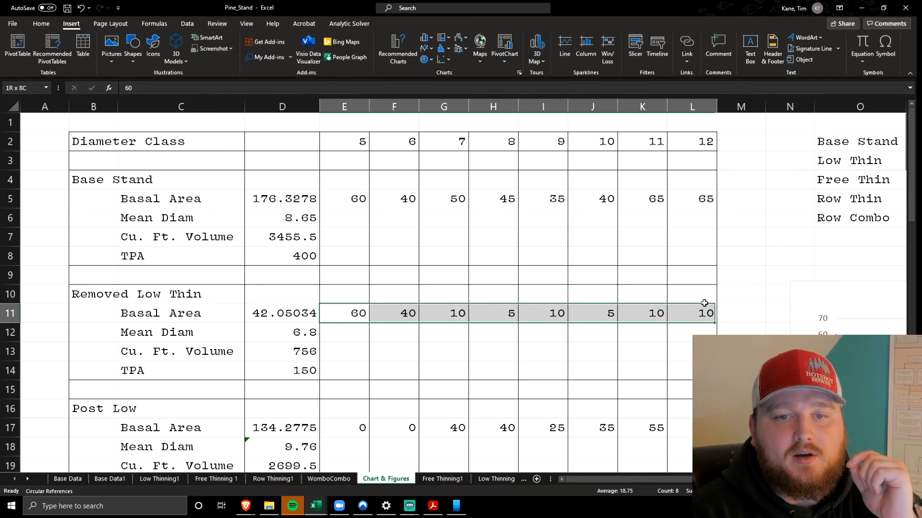
{"action": "left_click", "coordinate": [354, 428]}
{"action": "key", "text": "F2"}
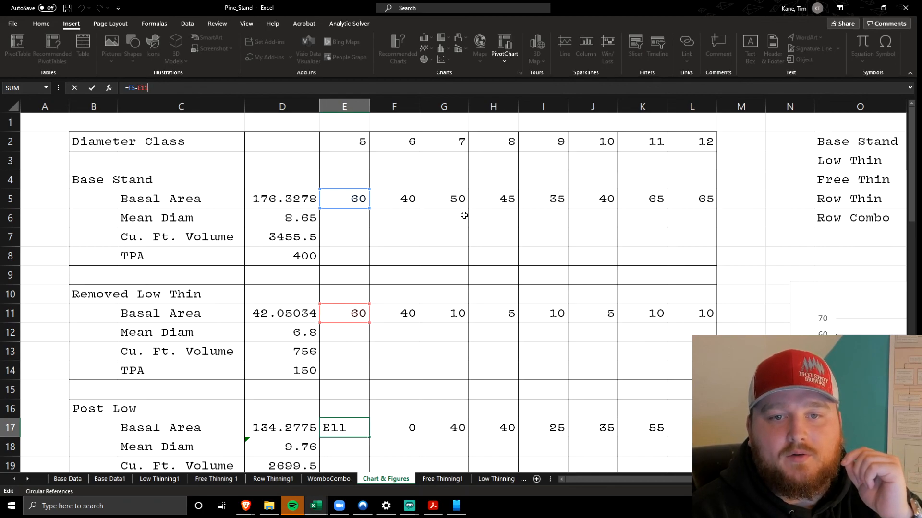
{"action": "left_click", "coordinate": [492, 356]}
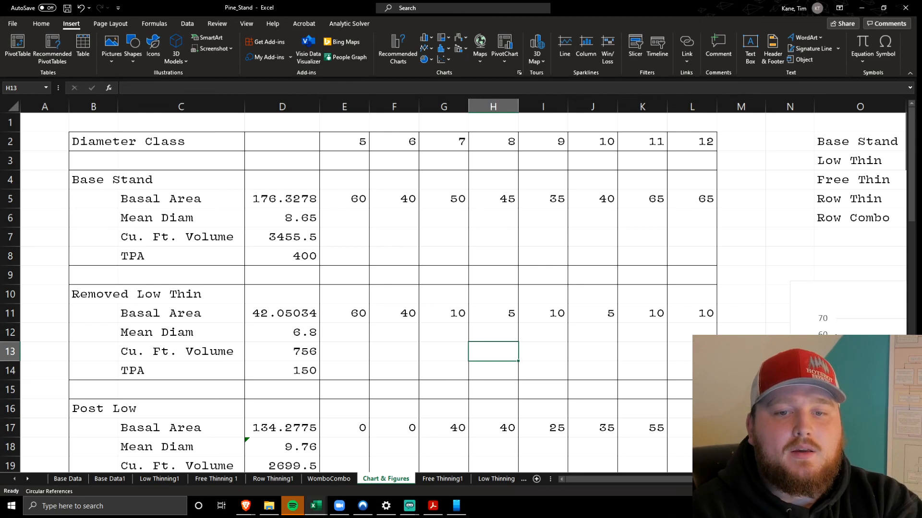
Highlight the Post Low values in E17:L17, and the whole Removed Low Thin and Post Low sections in B10:L20
{"action": "scroll", "coordinate": [492, 356], "scroll_direction": "down", "scroll_amount": 2}
{"action": "left_click_drag", "start_coordinate": [703, 331], "coordinate": [341, 334]}
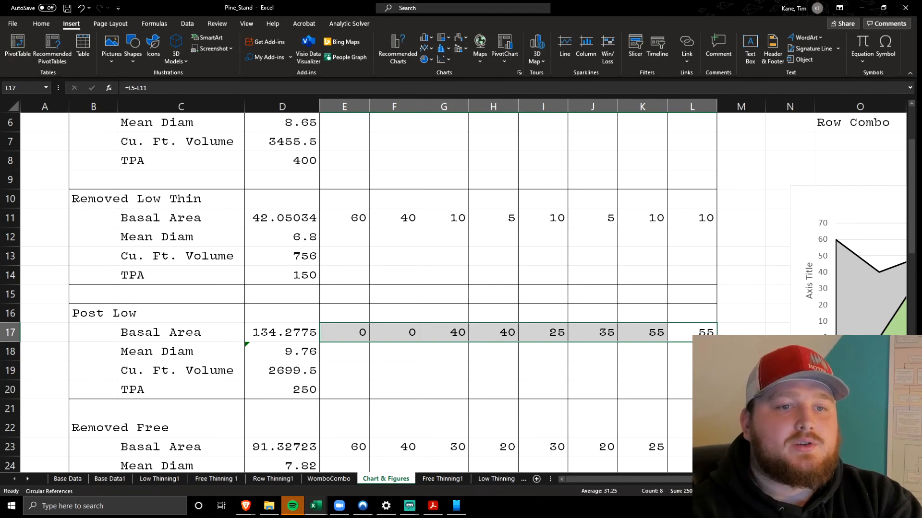
{"action": "left_click", "coordinate": [105, 205]}
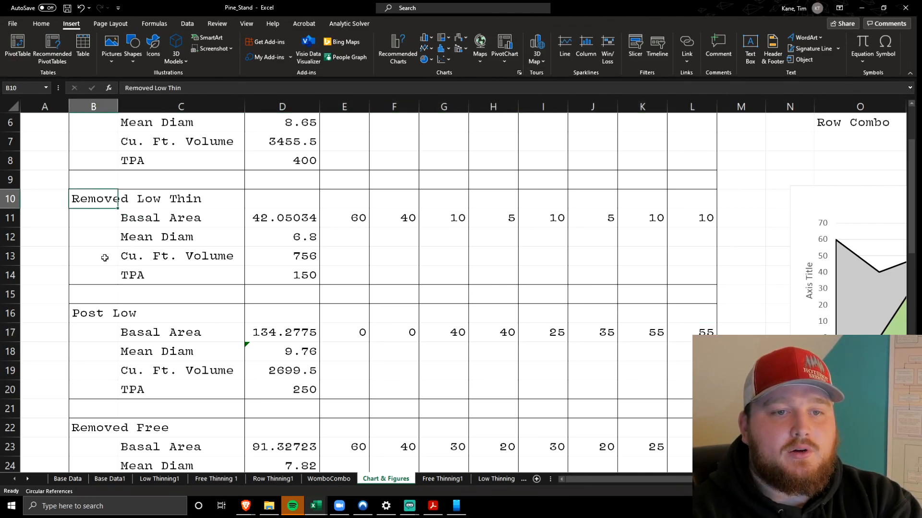
{"action": "left_click", "coordinate": [92, 315]}
{"action": "left_click_drag", "start_coordinate": [101, 198], "coordinate": [703, 392]}
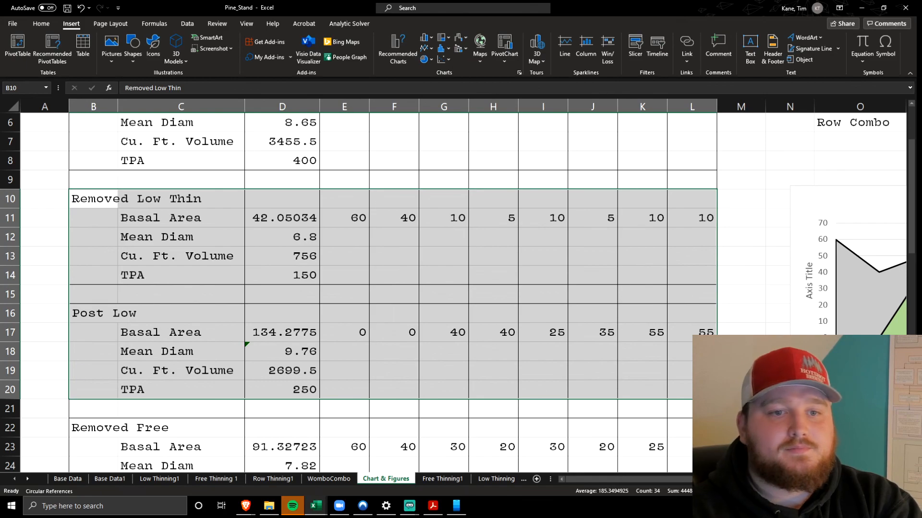
Inspect the cells referenced by the Post Low Basal Area formula in D17
{"action": "left_click_drag", "start_coordinate": [277, 232], "coordinate": [336, 256]}
{"action": "left_click", "coordinate": [264, 223]}
{"action": "key", "text": "F2"}
{"action": "scroll", "coordinate": [309, 312], "scroll_direction": "up", "scroll_amount": 2}
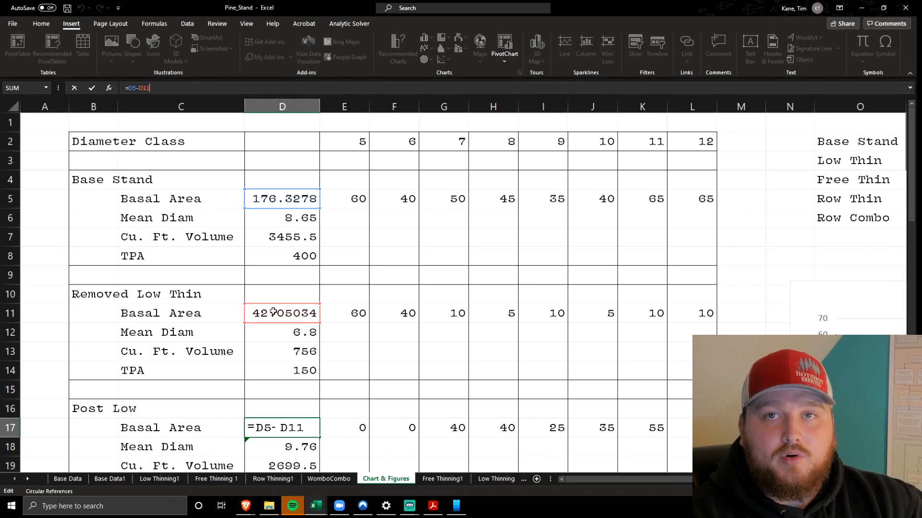
{"action": "left_click", "coordinate": [262, 371]}
{"action": "left_click", "coordinate": [272, 428]}
{"action": "scroll", "coordinate": [238, 415], "scroll_direction": "down", "scroll_amount": 2}
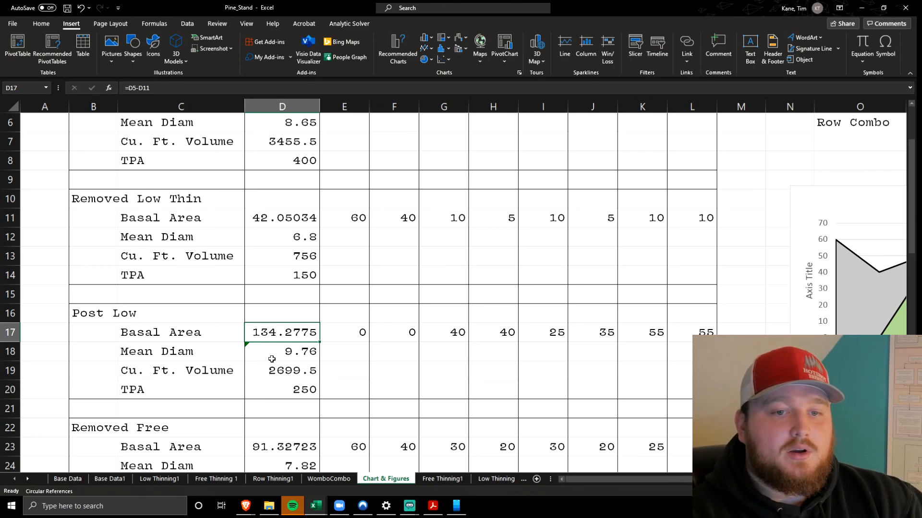
Trace the Post Low Mean Diam link in D18 to cell C28 on the Low Thinning1 sheet, and return to Chart & Figures
{"action": "left_click", "coordinate": [278, 352]}
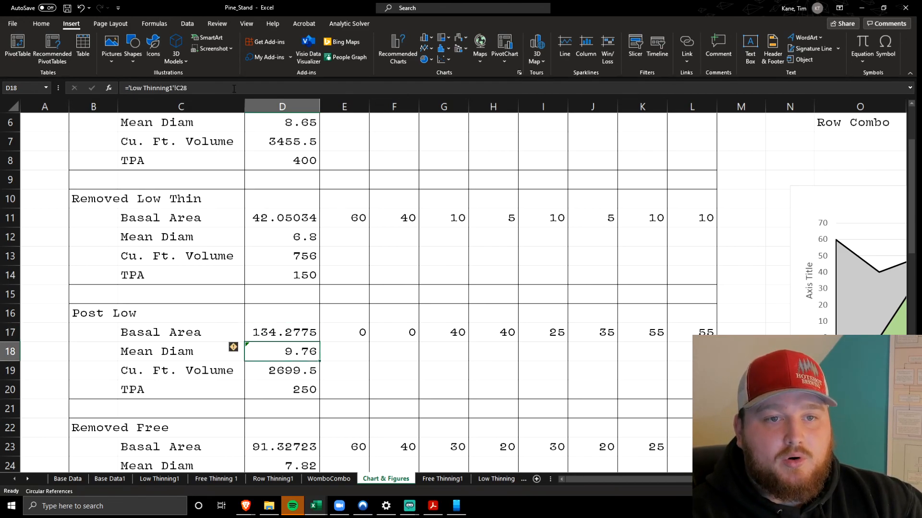
{"action": "double_click", "coordinate": [278, 352]}
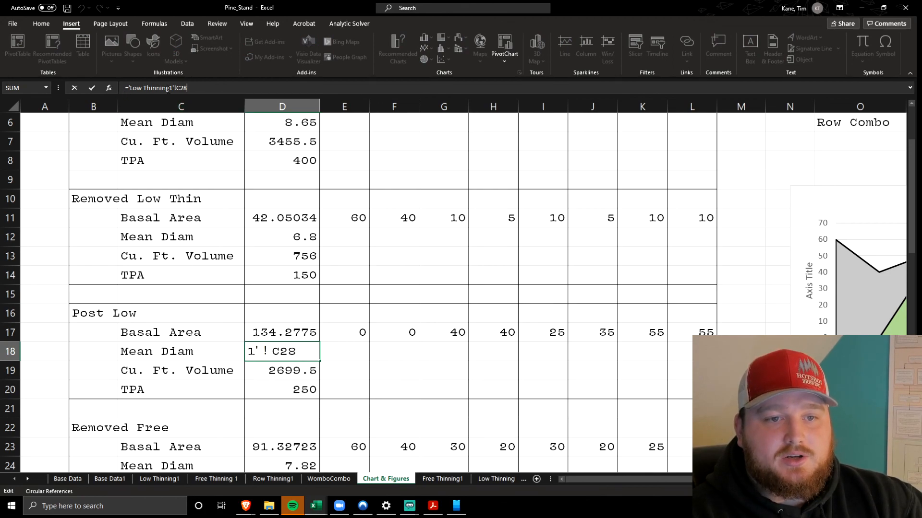
{"action": "left_click", "coordinate": [194, 335]}
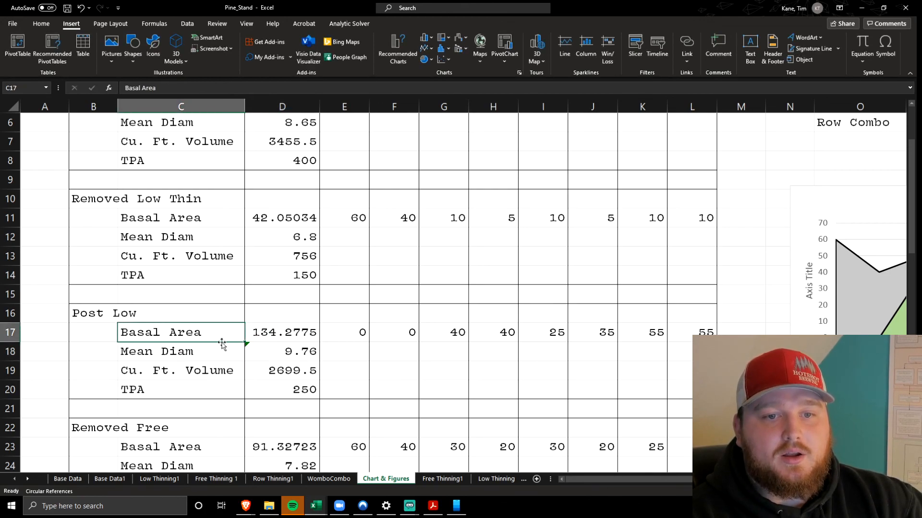
{"action": "left_click", "coordinate": [274, 353]}
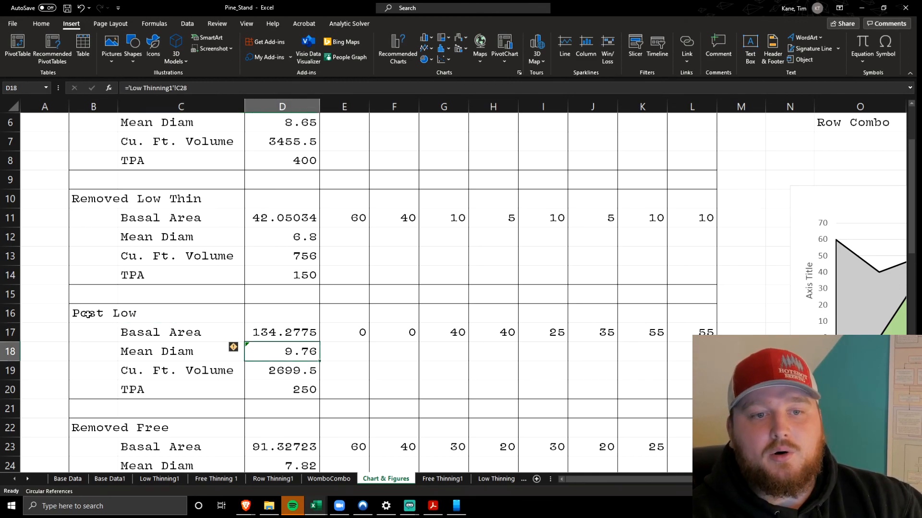
{"action": "left_click", "coordinate": [159, 479]}
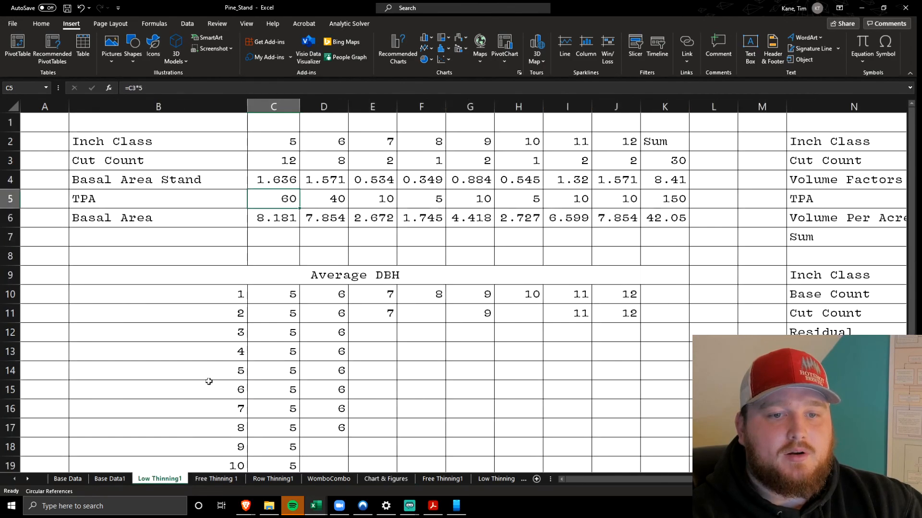
{"action": "scroll", "coordinate": [212, 363], "scroll_direction": "down", "scroll_amount": 7}
{"action": "left_click", "coordinate": [261, 258]}
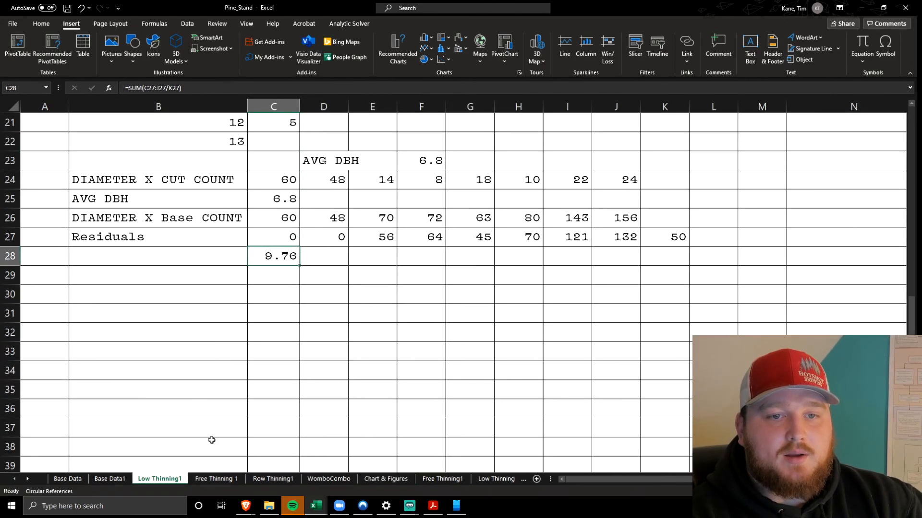
{"action": "left_click", "coordinate": [386, 479]}
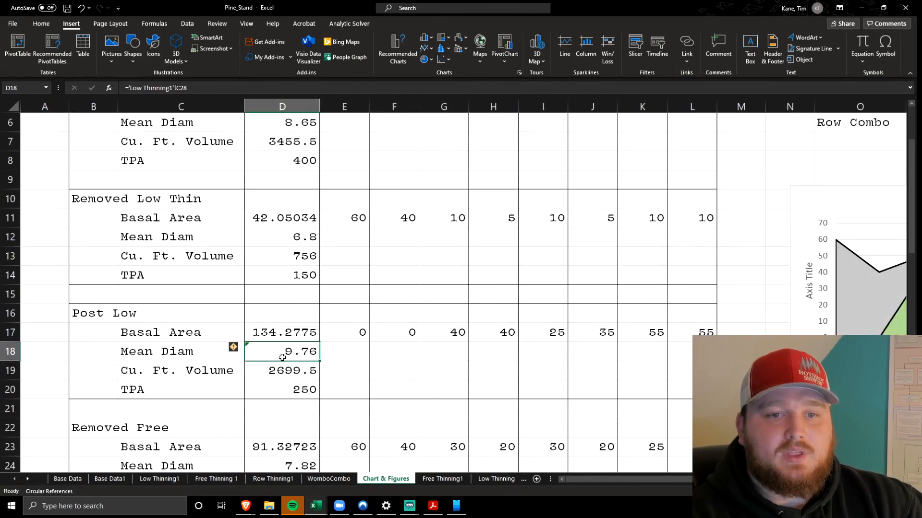
Inspect the cells referenced by the Post Low Cu. Ft. Volume formula in D19
{"action": "left_click", "coordinate": [269, 374]}
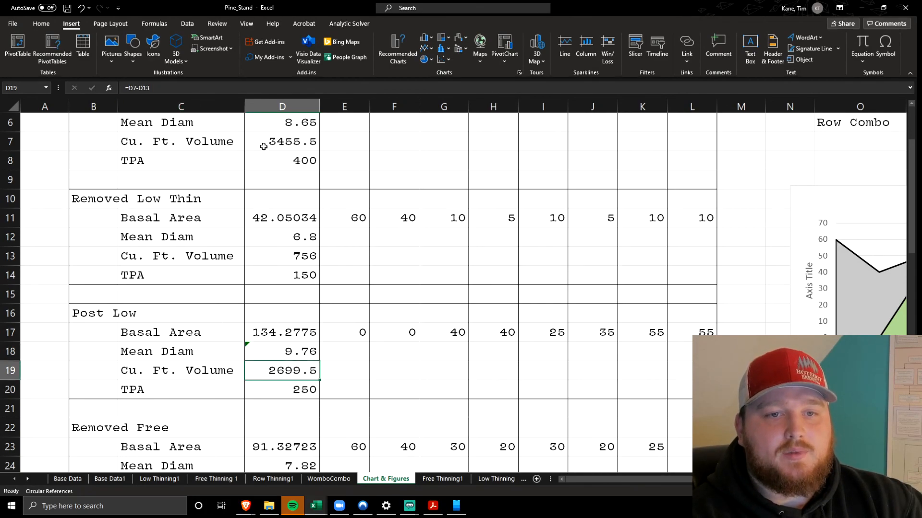
{"action": "left_click", "coordinate": [291, 88]}
{"action": "scroll", "coordinate": [340, 263], "scroll_direction": "up", "scroll_amount": 2}
{"action": "scroll", "coordinate": [340, 263], "scroll_direction": "down", "scroll_amount": 4}
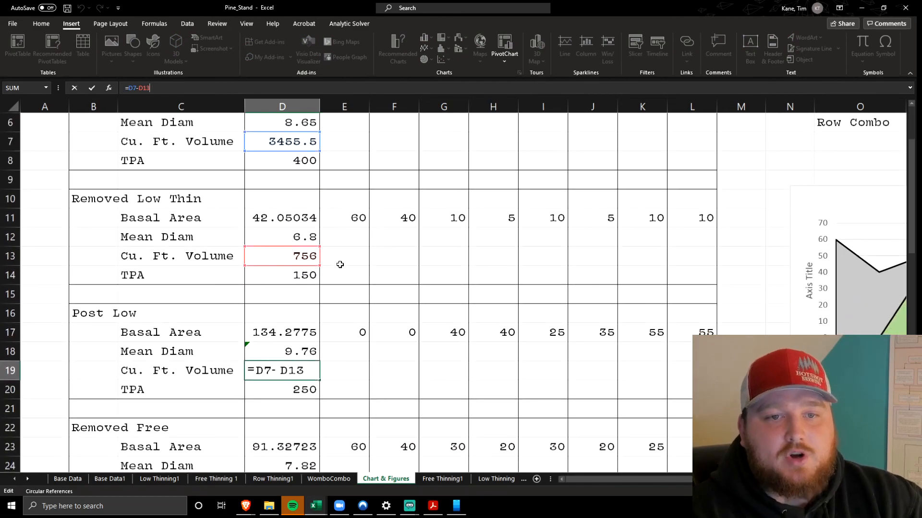
{"action": "key", "text": "Return"}
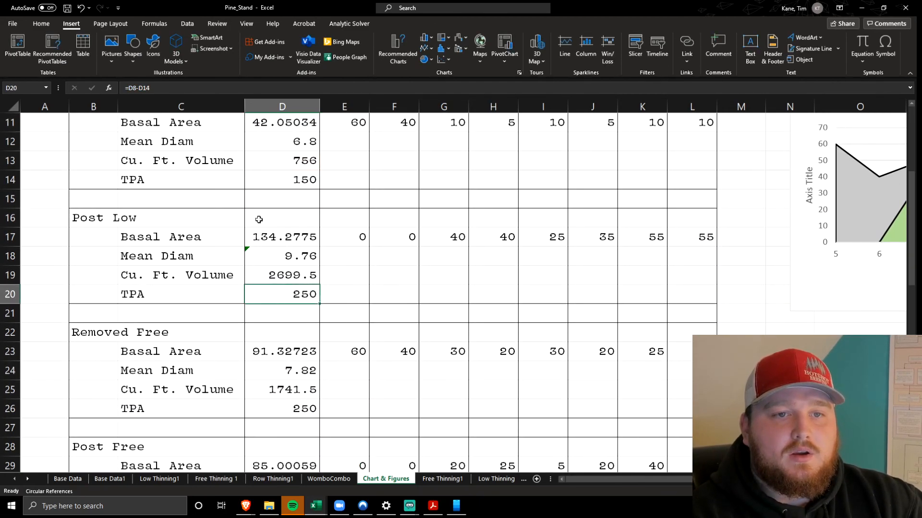
Inspect the cells referenced by the Post Low TPA formula in D20
{"action": "left_click", "coordinate": [281, 108]}
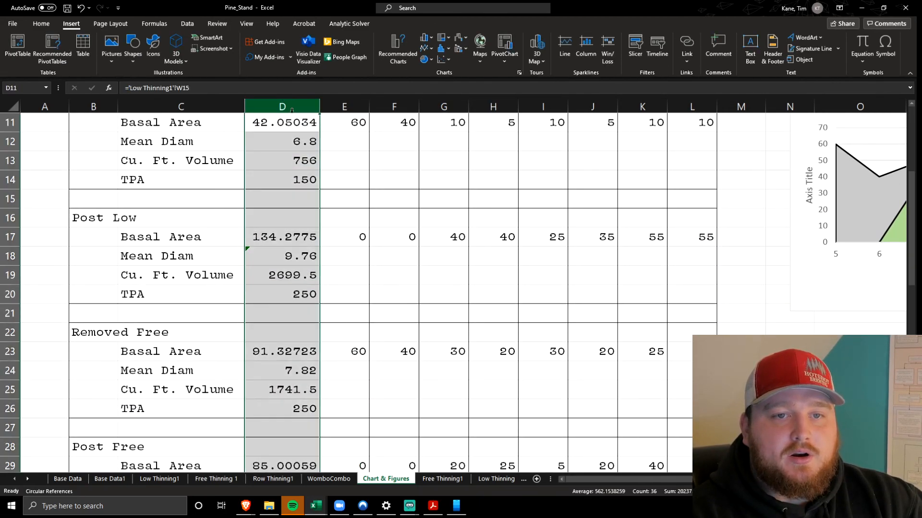
{"action": "left_click", "coordinate": [269, 291]}
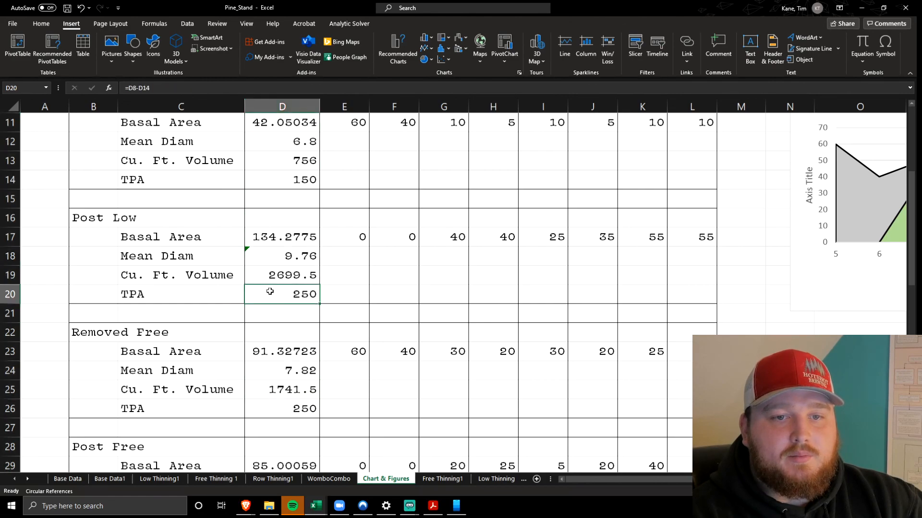
{"action": "left_click", "coordinate": [299, 88]}
{"action": "scroll", "coordinate": [340, 245], "scroll_direction": "up", "scroll_amount": 3}
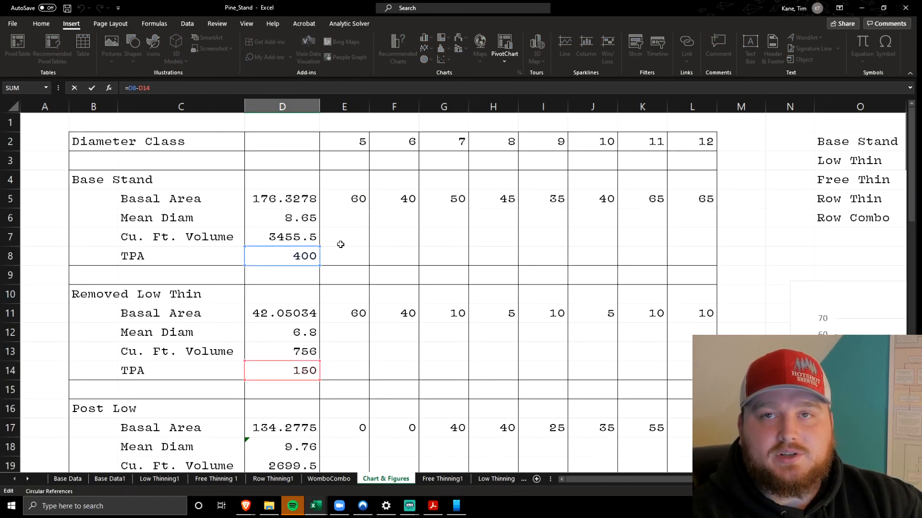
Leave the D20 formula and review the remaining Chart & Figures blocks from Post Low down to Post Row Combo
{"action": "scroll", "coordinate": [340, 244], "scroll_direction": "down", "scroll_amount": 3}
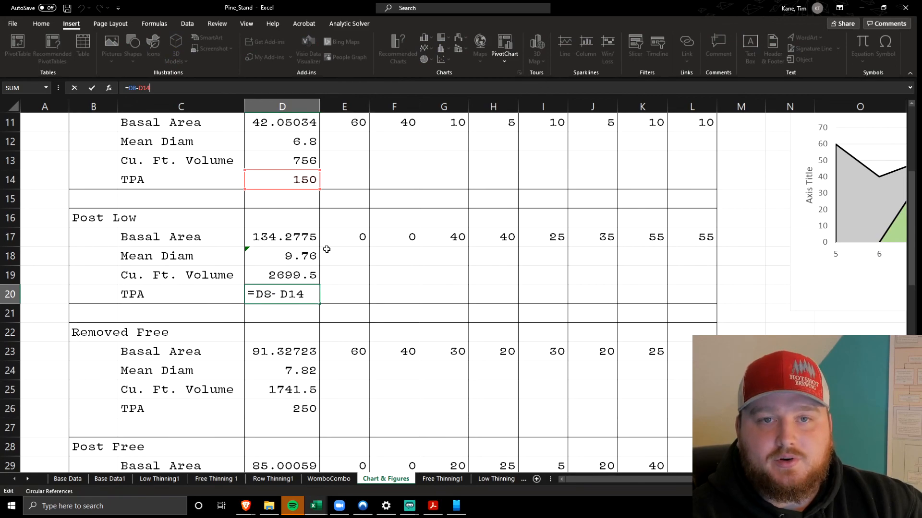
{"action": "left_click", "coordinate": [214, 254]}
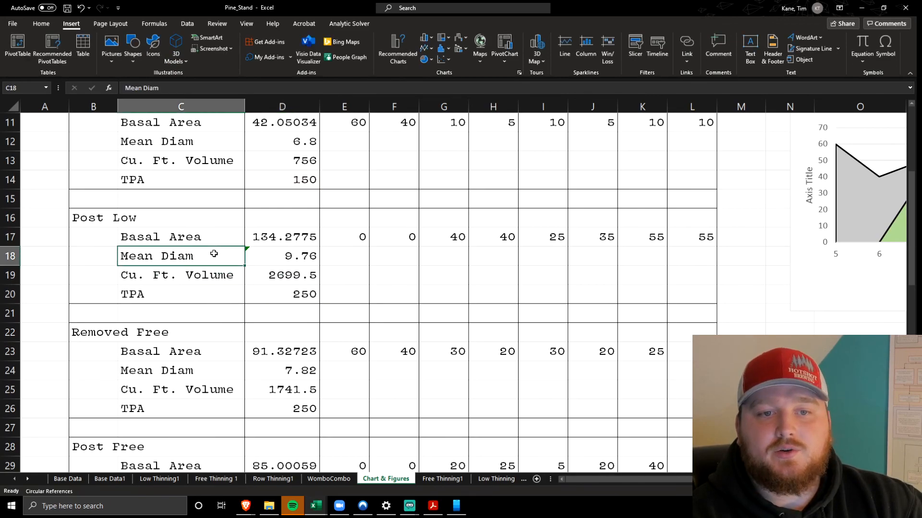
{"action": "left_click", "coordinate": [264, 294]}
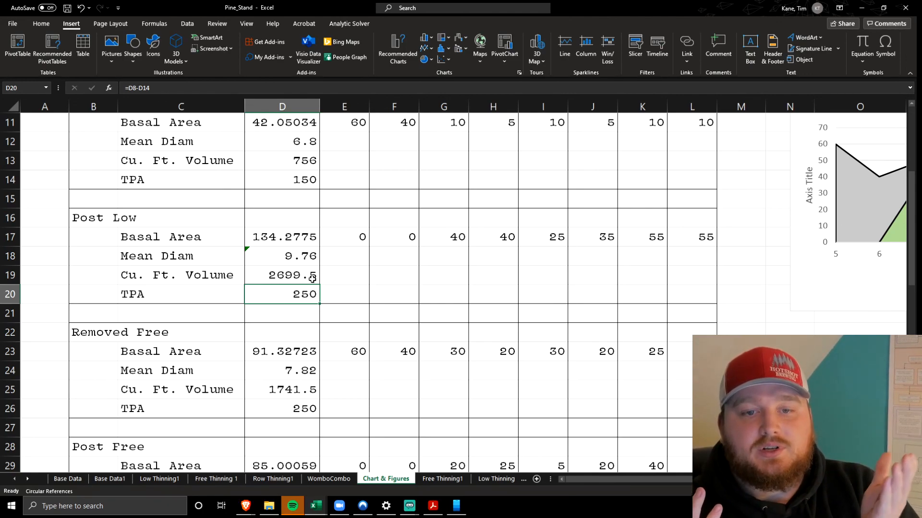
{"action": "scroll", "coordinate": [331, 275], "scroll_direction": "down", "scroll_amount": 10}
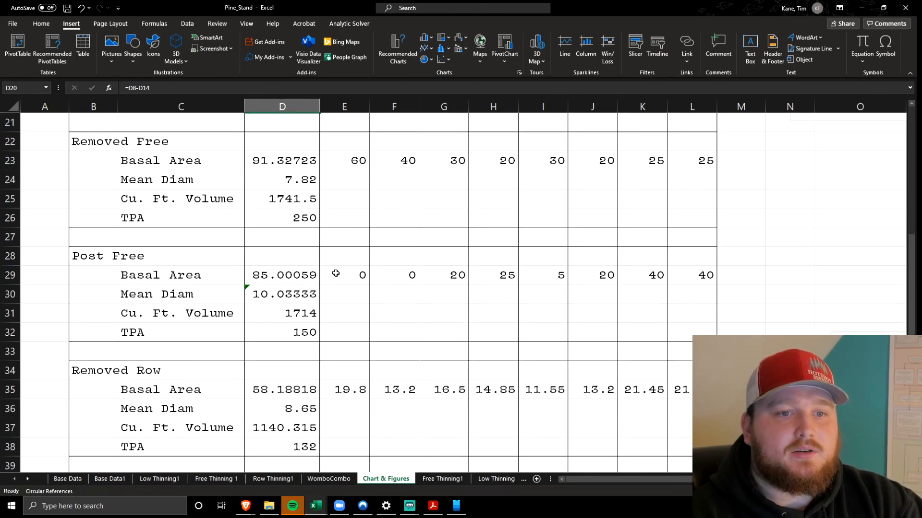
{"action": "scroll", "coordinate": [354, 264], "scroll_direction": "down", "scroll_amount": 3}
{"action": "scroll", "coordinate": [354, 265], "scroll_direction": "up", "scroll_amount": 3}
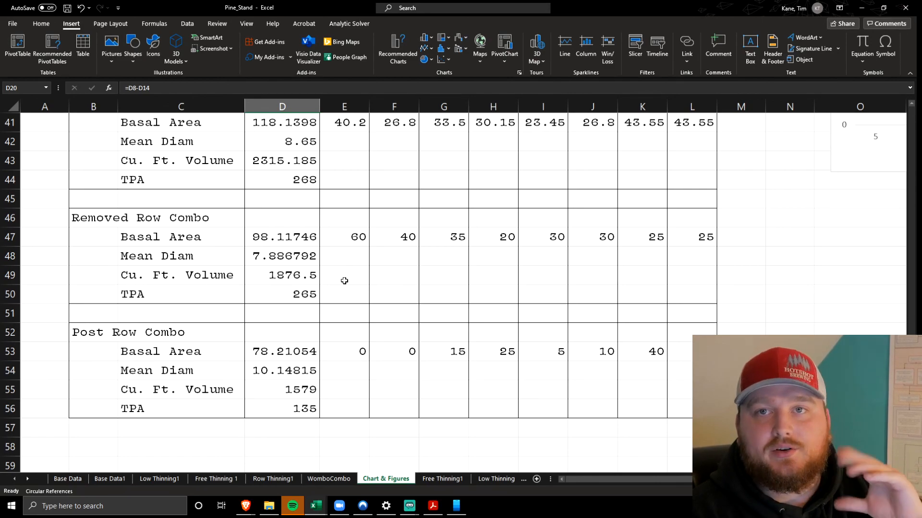
{"action": "scroll", "coordinate": [344, 281], "scroll_direction": "up", "scroll_amount": 10}
{"action": "scroll", "coordinate": [345, 281], "scroll_direction": "up", "scroll_amount": 3}
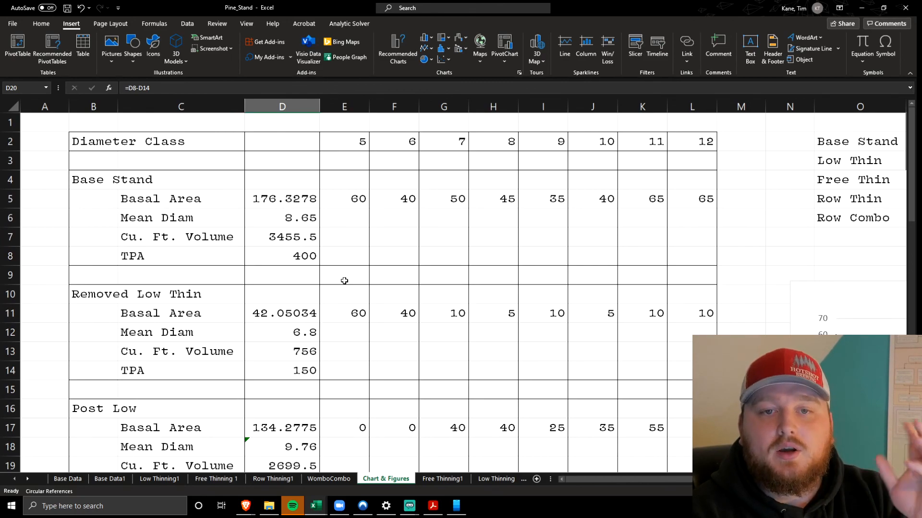
Highlight the chart data table in O2:W6, covering Base Stand through Row Combo
{"action": "scroll", "coordinate": [344, 281], "scroll_direction": "right", "scroll_amount": 5}
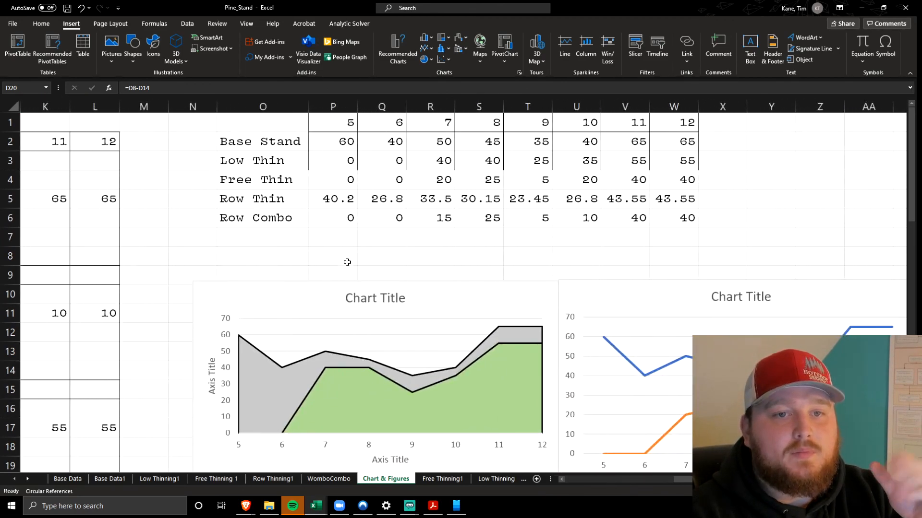
{"action": "left_click", "coordinate": [273, 156]}
{"action": "left_click_drag", "start_coordinate": [252, 140], "coordinate": [672, 216]}
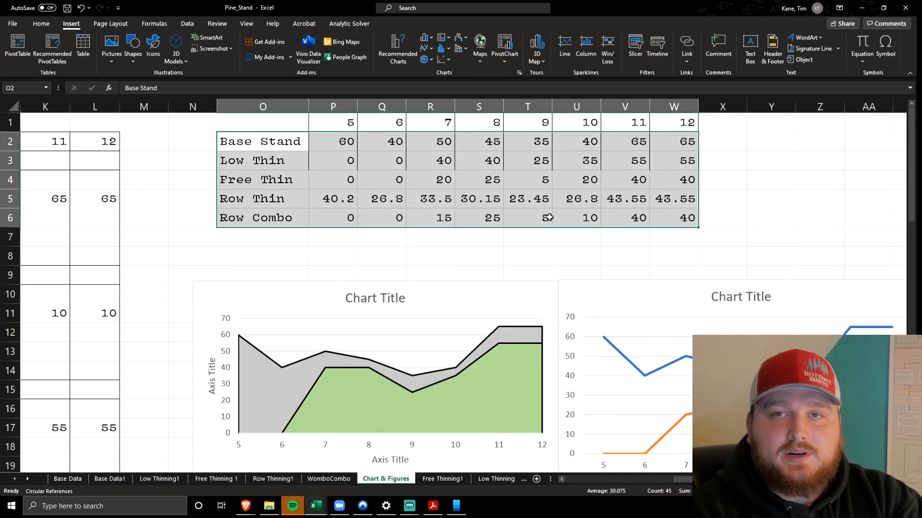
Compare the Base Stand basal area values in E5:L5 with the Base Stand chart row in P2:W2
{"action": "scroll", "coordinate": [437, 253], "scroll_direction": "left", "scroll_amount": 5}
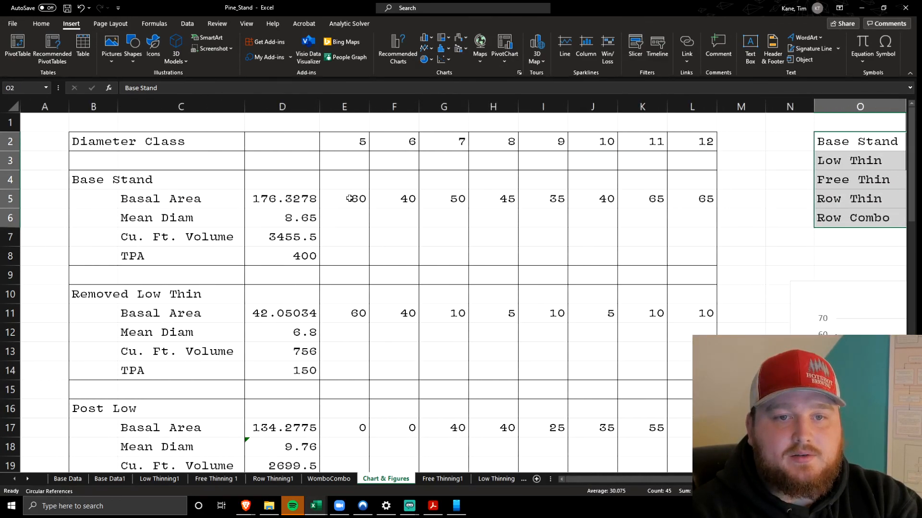
{"action": "left_click_drag", "start_coordinate": [350, 198], "coordinate": [701, 199]}
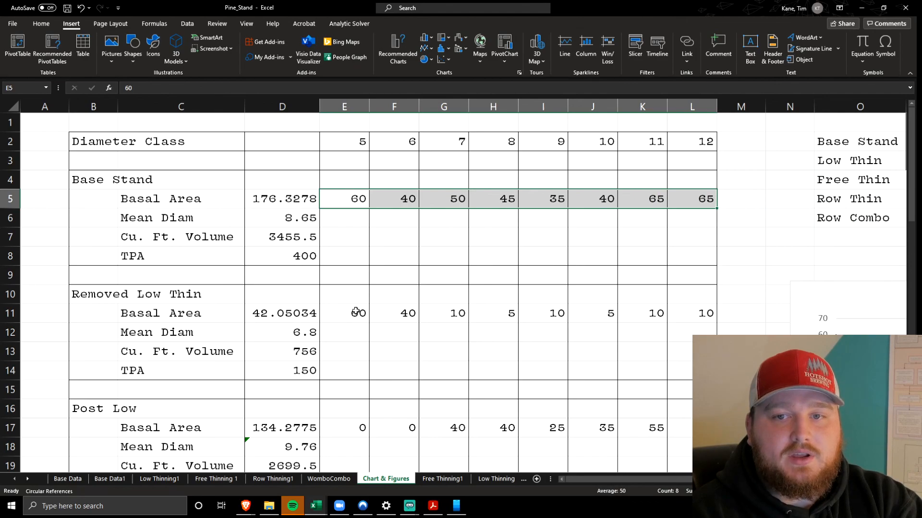
{"action": "scroll", "coordinate": [391, 278], "scroll_direction": "right", "scroll_amount": 5}
{"action": "left_click_drag", "start_coordinate": [318, 143], "coordinate": [681, 142]}
{"action": "scroll", "coordinate": [466, 180], "scroll_direction": "left", "scroll_amount": 5}
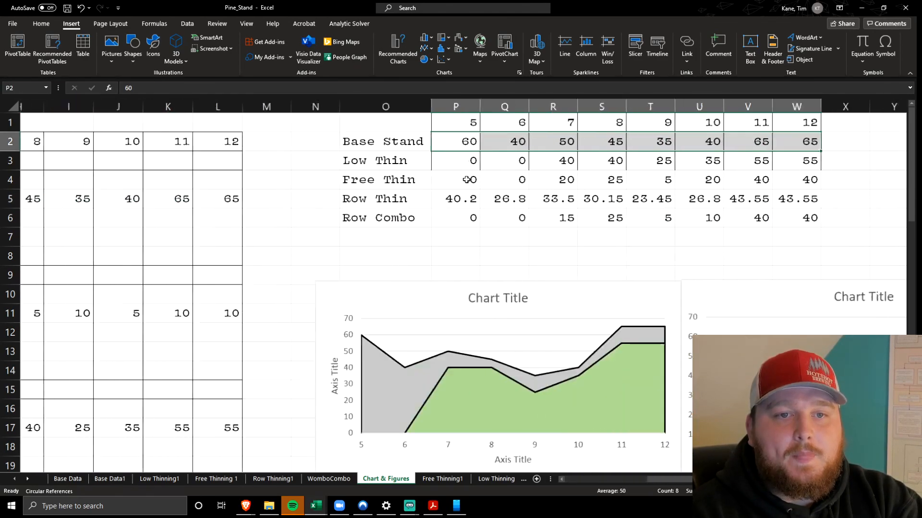
Compare the Removed Low Thin basal area values in E11:L11 with the Low Thin chart row in P3:W3
{"action": "scroll", "coordinate": [466, 179], "scroll_direction": "down", "scroll_amount": 2}
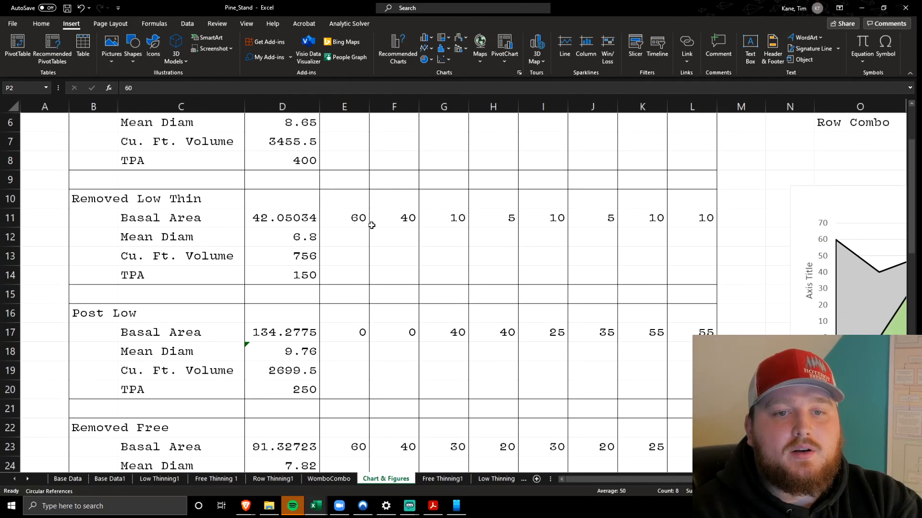
{"action": "left_click", "coordinate": [352, 217]}
{"action": "left_click_drag", "start_coordinate": [352, 217], "coordinate": [685, 212]}
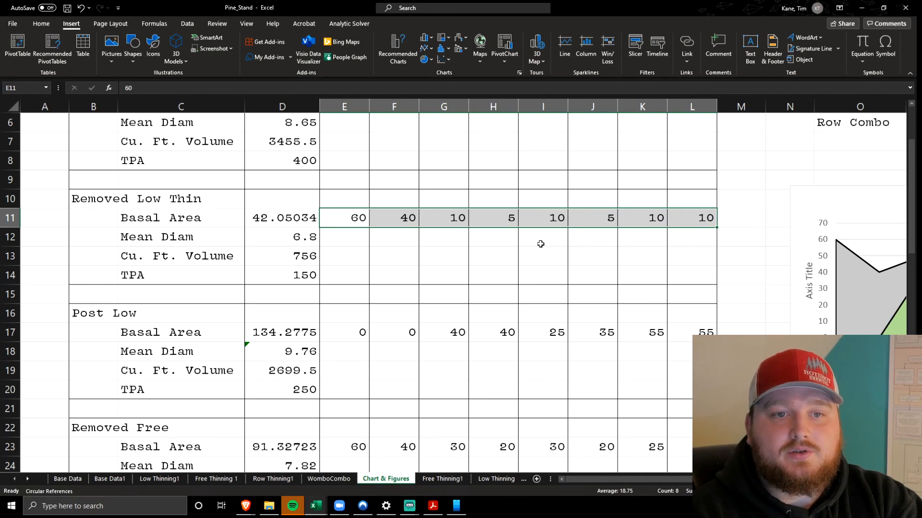
{"action": "scroll", "coordinate": [540, 244], "scroll_direction": "right", "scroll_amount": 5}
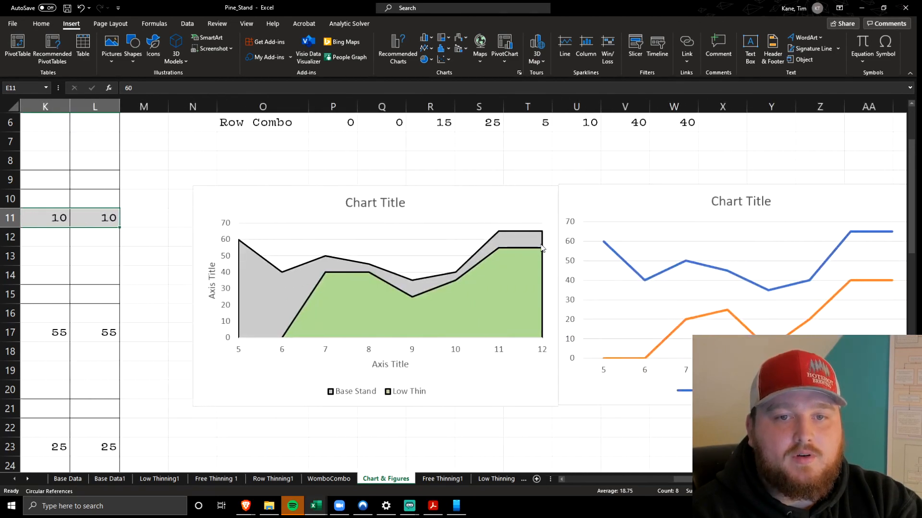
{"action": "scroll", "coordinate": [340, 162], "scroll_direction": "up", "scroll_amount": 2}
{"action": "left_click_drag", "start_coordinate": [340, 163], "coordinate": [671, 153]}
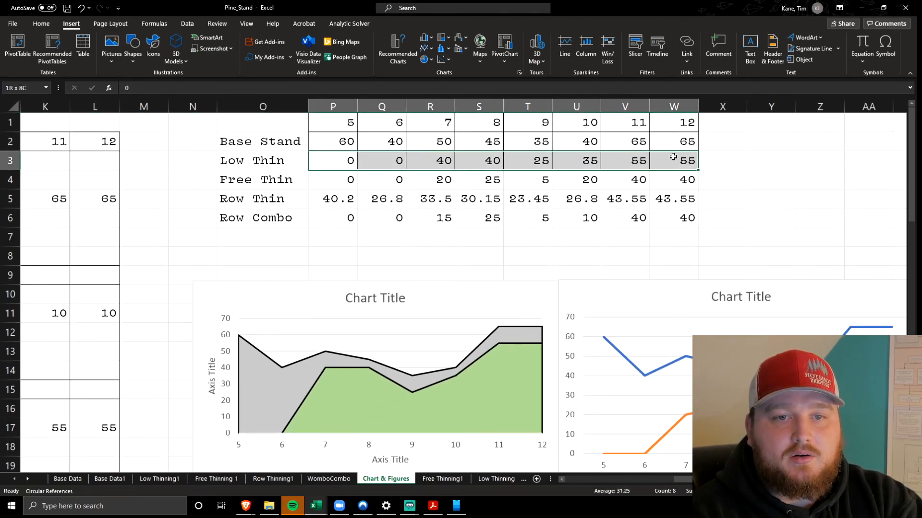
Highlight the Post Low basal area values in E17:L17 and check them against the Low Thin chart row
{"action": "scroll", "coordinate": [364, 227], "scroll_direction": "left", "scroll_amount": 5}
{"action": "scroll", "coordinate": [363, 228], "scroll_direction": "down", "scroll_amount": 2}
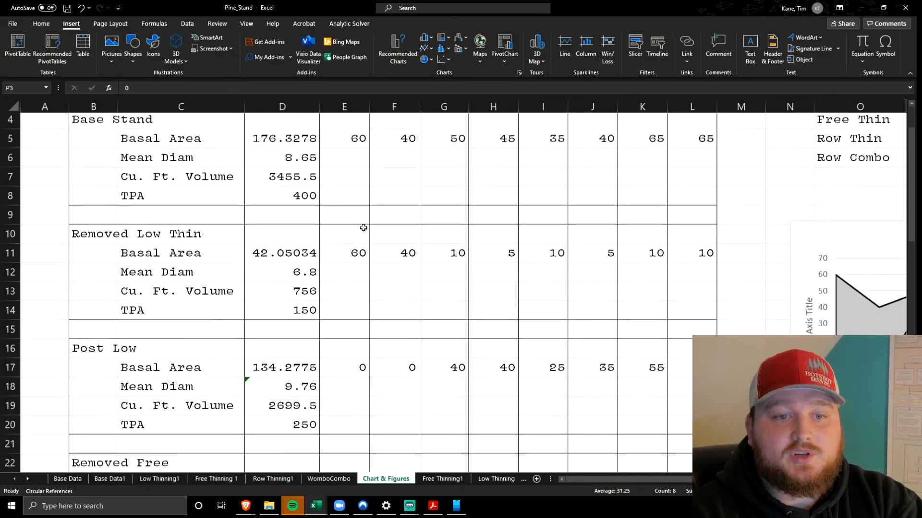
{"action": "left_click_drag", "start_coordinate": [346, 332], "coordinate": [676, 333]}
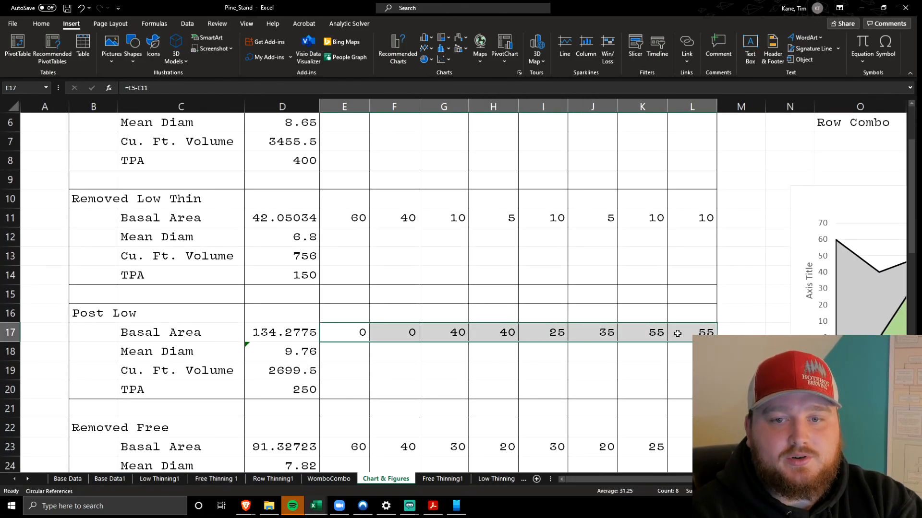
{"action": "scroll", "coordinate": [741, 332], "scroll_direction": "up", "scroll_amount": 2}
{"action": "scroll", "coordinate": [718, 294], "scroll_direction": "right", "scroll_amount": 5}
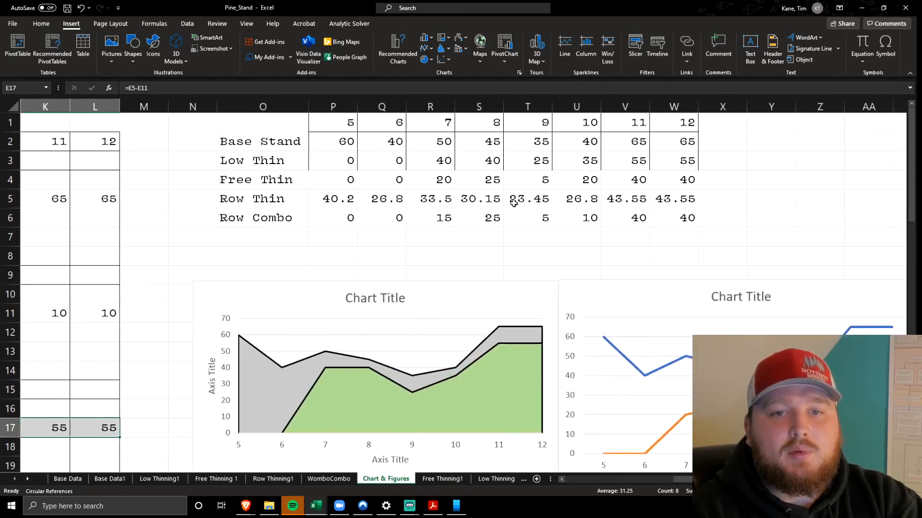
Compare the Free Thin chart row in row 4 with the Post Free basal area values in row 29
{"action": "left_click_drag", "start_coordinate": [345, 156], "coordinate": [341, 182]}
{"action": "left_click", "coordinate": [342, 182]}
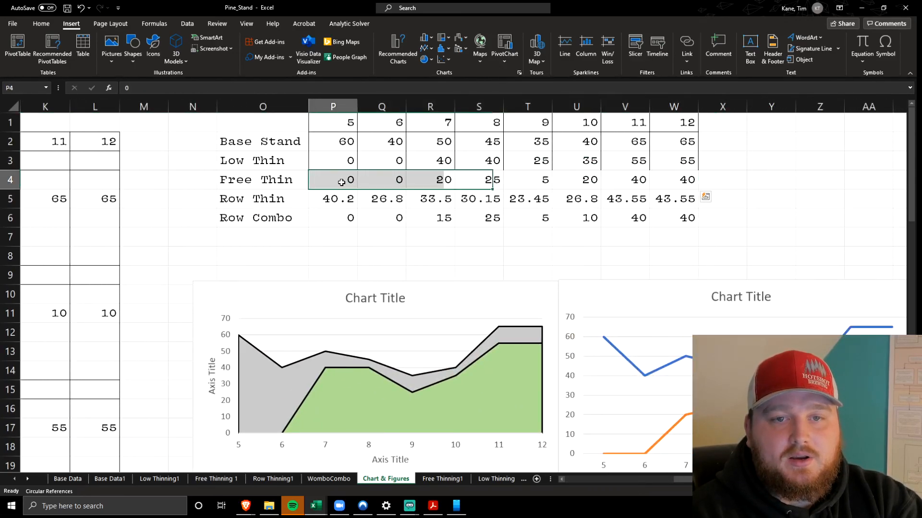
{"action": "scroll", "coordinate": [341, 182], "scroll_direction": "right", "scroll_amount": 4}
{"action": "scroll", "coordinate": [342, 182], "scroll_direction": "left", "scroll_amount": 8}
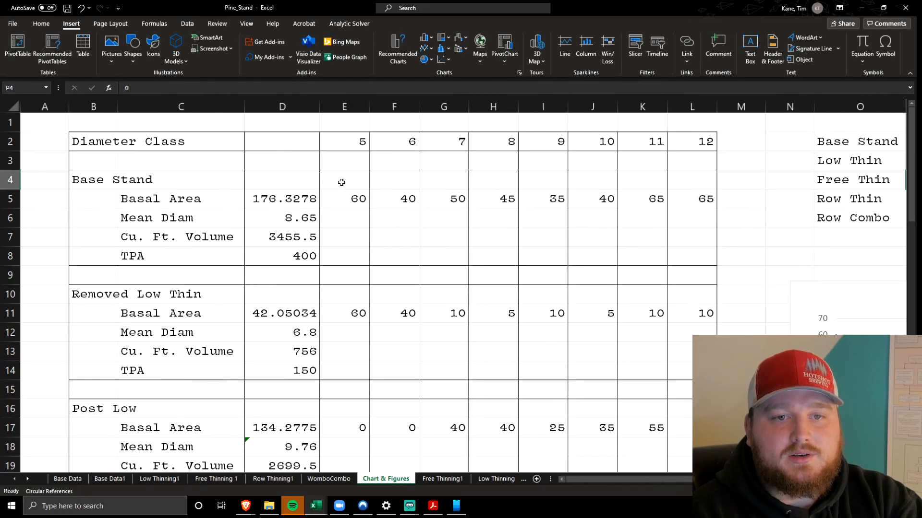
{"action": "scroll", "coordinate": [341, 183], "scroll_direction": "down", "scroll_amount": 3}
{"action": "scroll", "coordinate": [342, 183], "scroll_direction": "down", "scroll_amount": 2}
{"action": "left_click_drag", "start_coordinate": [348, 370], "coordinate": [444, 372]}
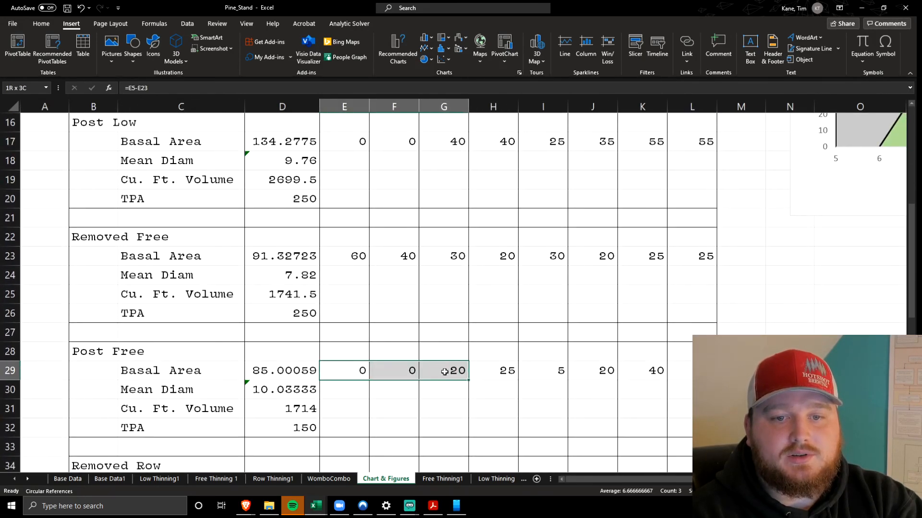
{"action": "scroll", "coordinate": [427, 366], "scroll_direction": "up", "scroll_amount": 5}
{"action": "scroll", "coordinate": [406, 233], "scroll_direction": "right", "scroll_amount": 5}
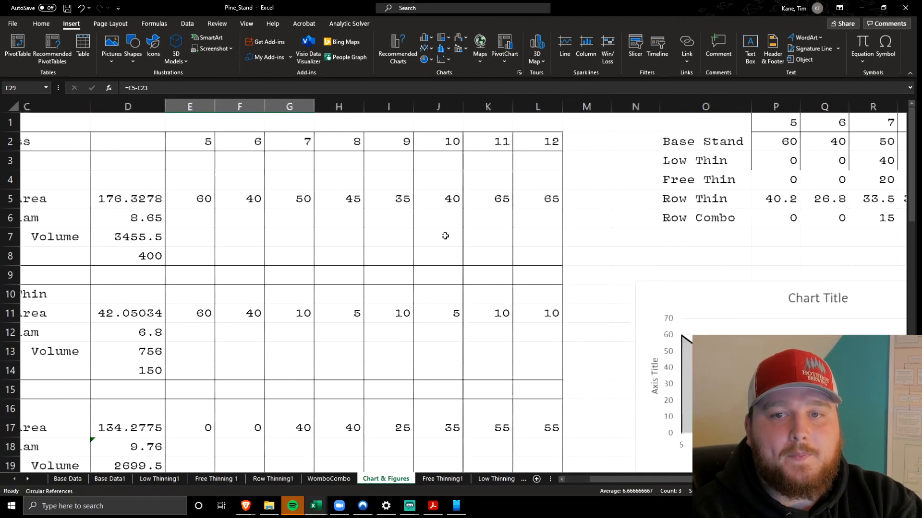
{"action": "scroll", "coordinate": [406, 233], "scroll_direction": "left", "scroll_amount": 2}
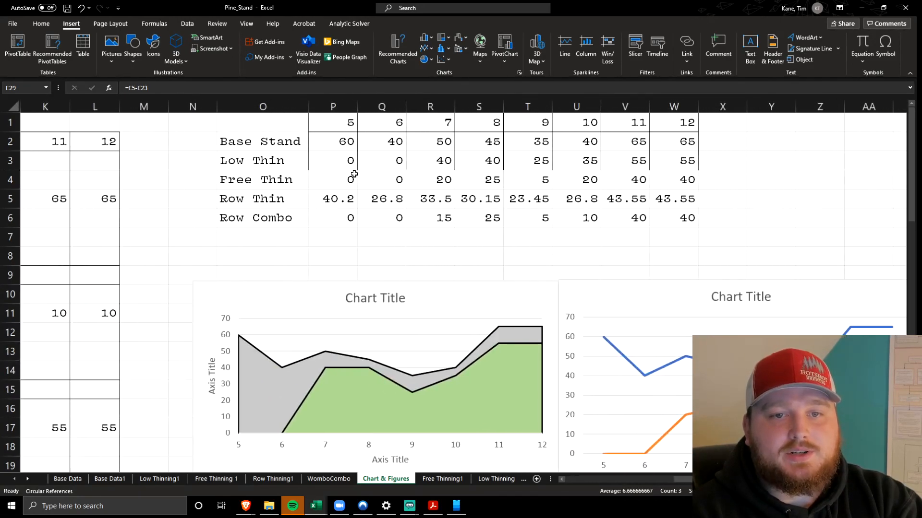
Highlight all five stand rows of the chart data table again, and clear the selection
{"action": "left_click", "coordinate": [330, 198]}
{"action": "left_click_drag", "start_coordinate": [245, 142], "coordinate": [684, 220]}
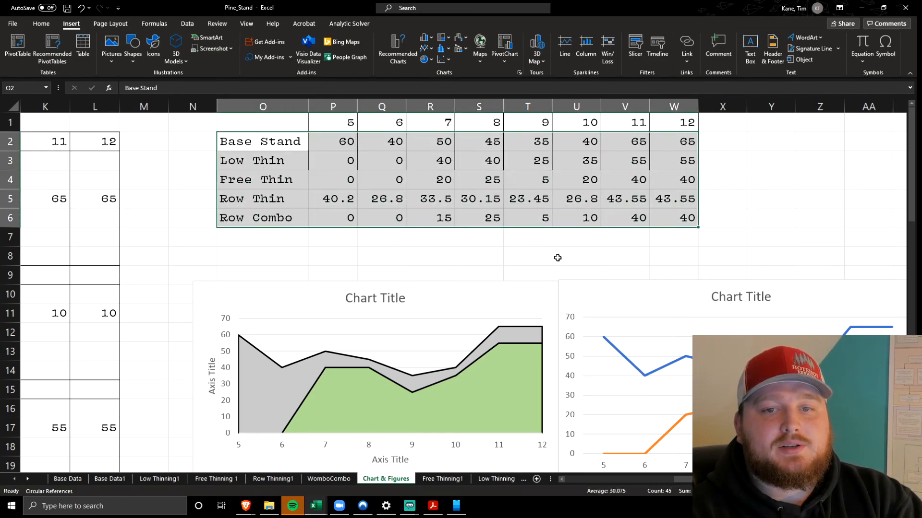
{"action": "left_click", "coordinate": [489, 255]}
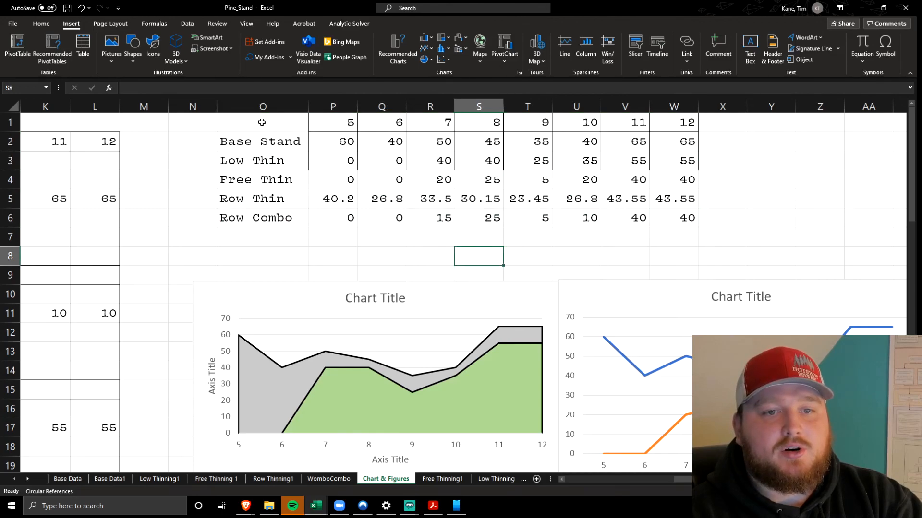
Insert a 2-D line chart from the diameter classes, Base Stand and Low Thin rows in O1:W3, and move it over the existing line chart
{"action": "left_click_drag", "start_coordinate": [242, 123], "coordinate": [679, 160]}
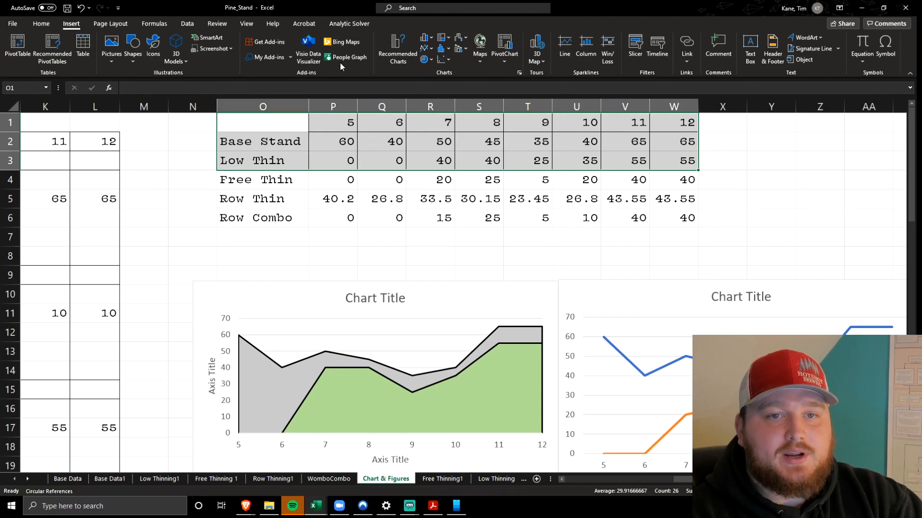
{"action": "left_click", "coordinate": [425, 48]}
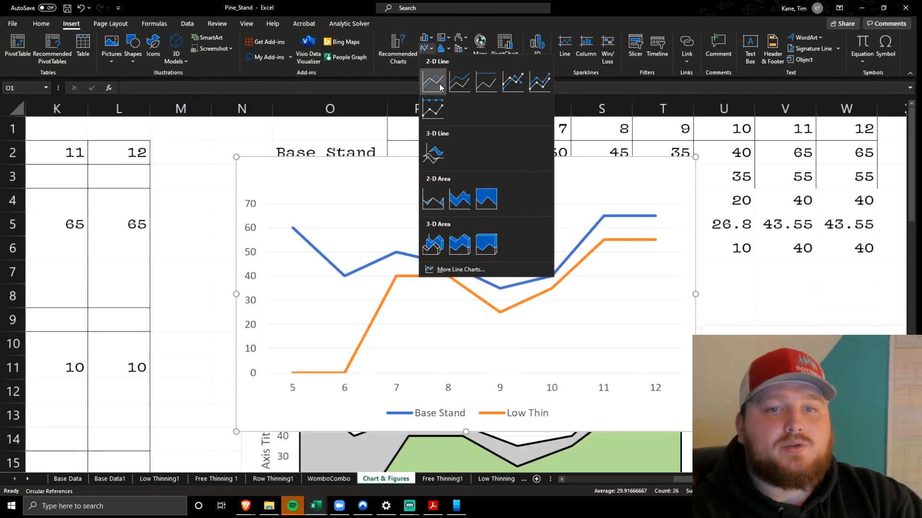
{"action": "left_click", "coordinate": [437, 87]}
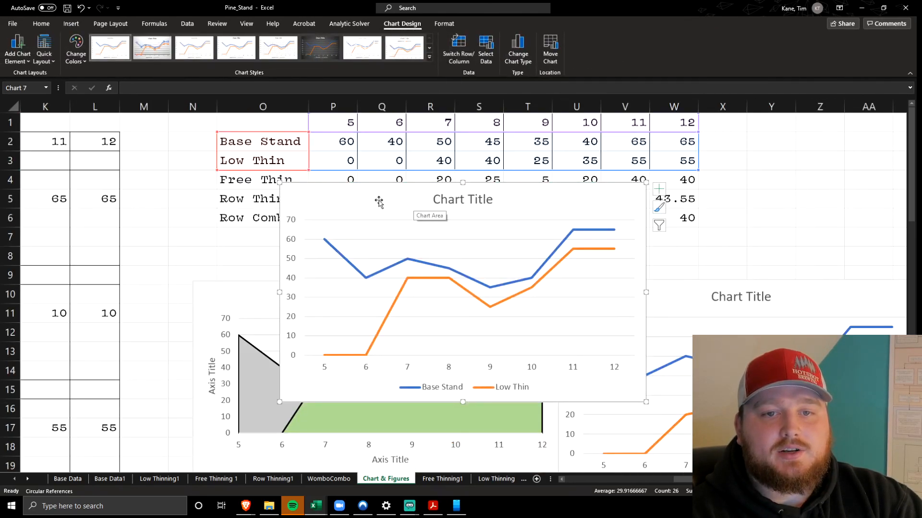
{"action": "left_click_drag", "start_coordinate": [375, 201], "coordinate": [654, 219]}
Change the new Base Stand and Low Thin chart to a 2-D area chart and move it over the existing green and grey area chart
{"action": "left_click", "coordinate": [71, 24]}
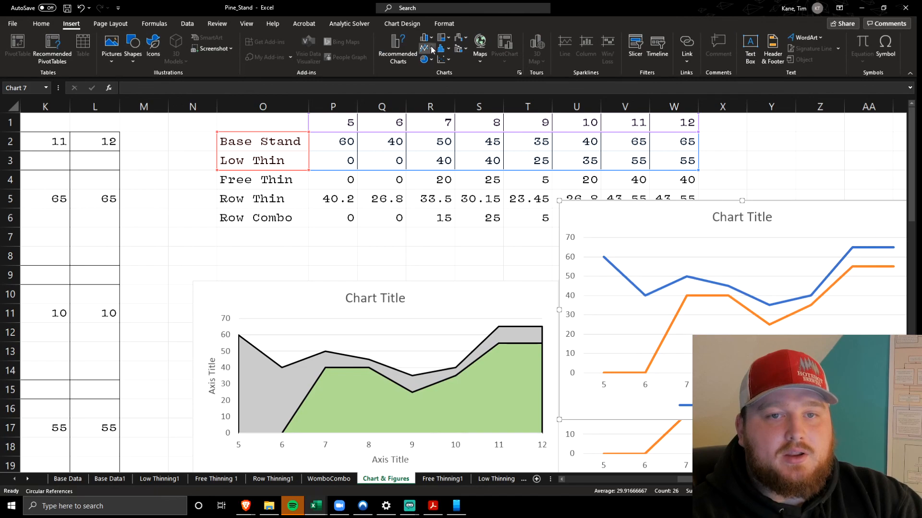
{"action": "left_click", "coordinate": [423, 48]}
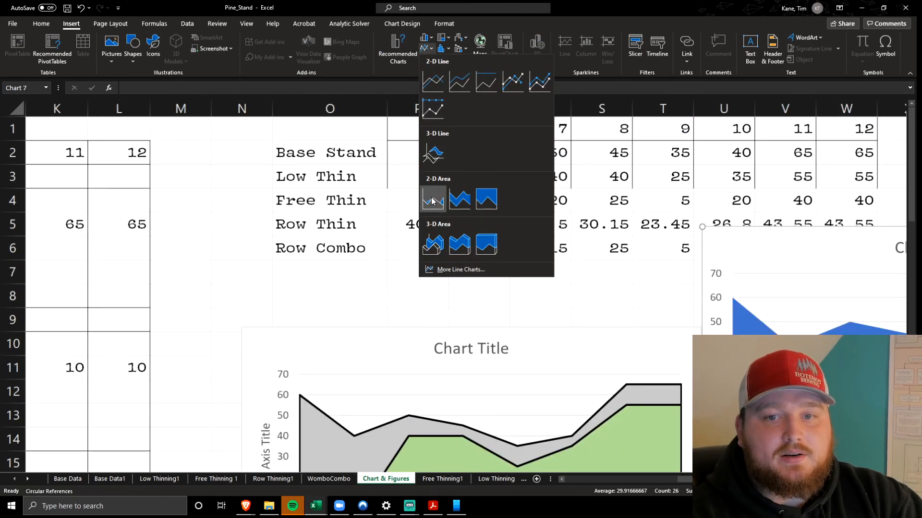
{"action": "left_click", "coordinate": [433, 200]}
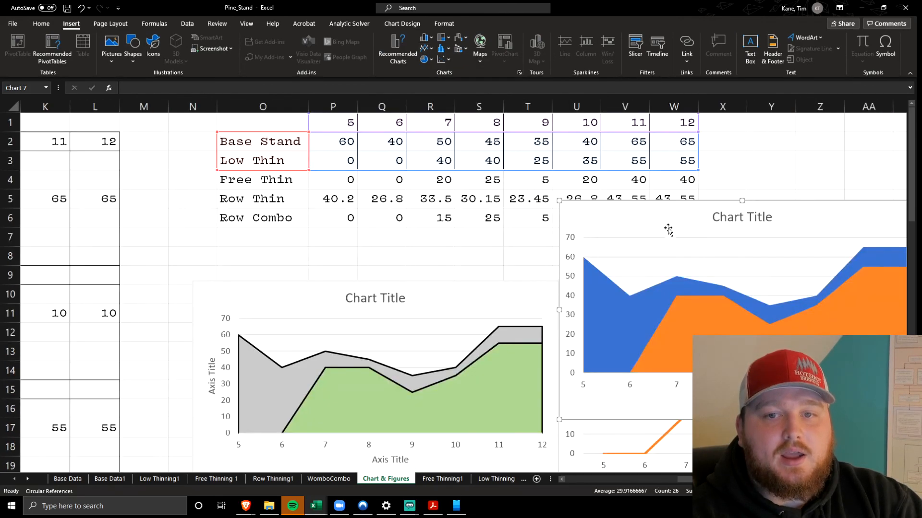
{"action": "left_click_drag", "start_coordinate": [689, 215], "coordinate": [334, 207]}
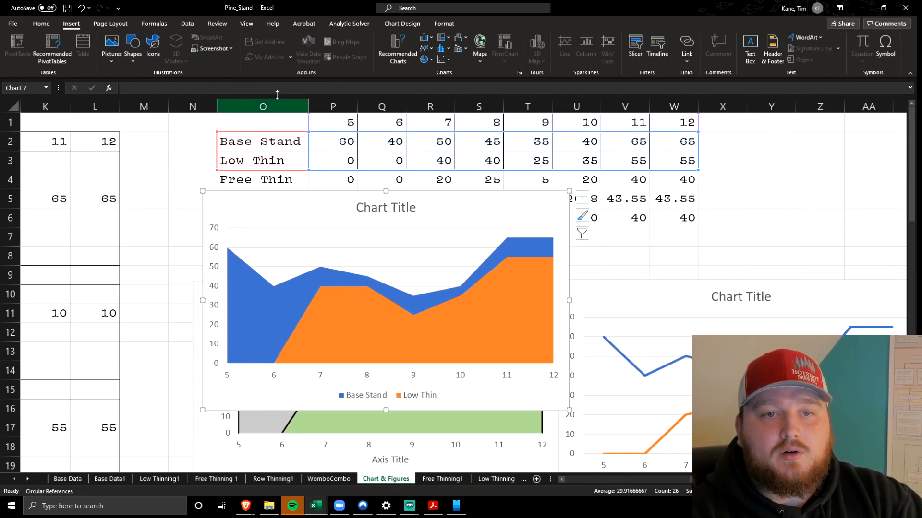
{"action": "left_click", "coordinate": [431, 49]}
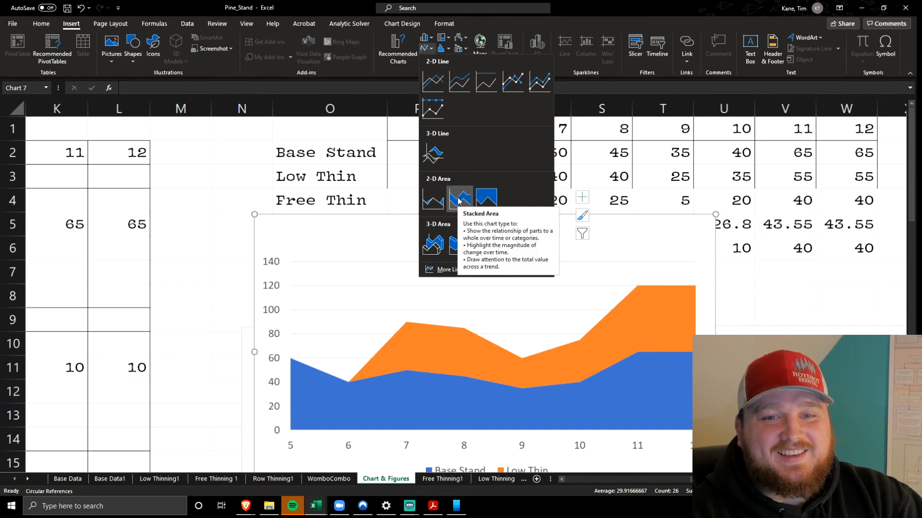
{"action": "left_click", "coordinate": [433, 201]}
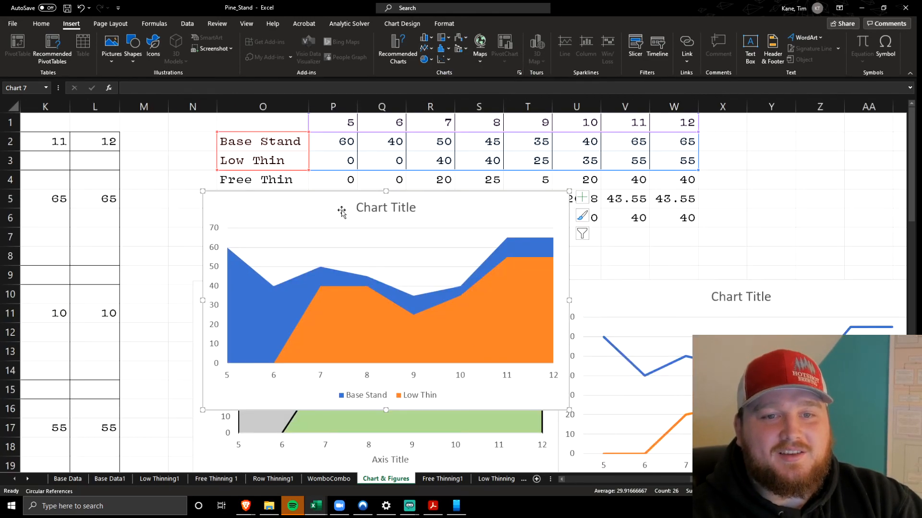